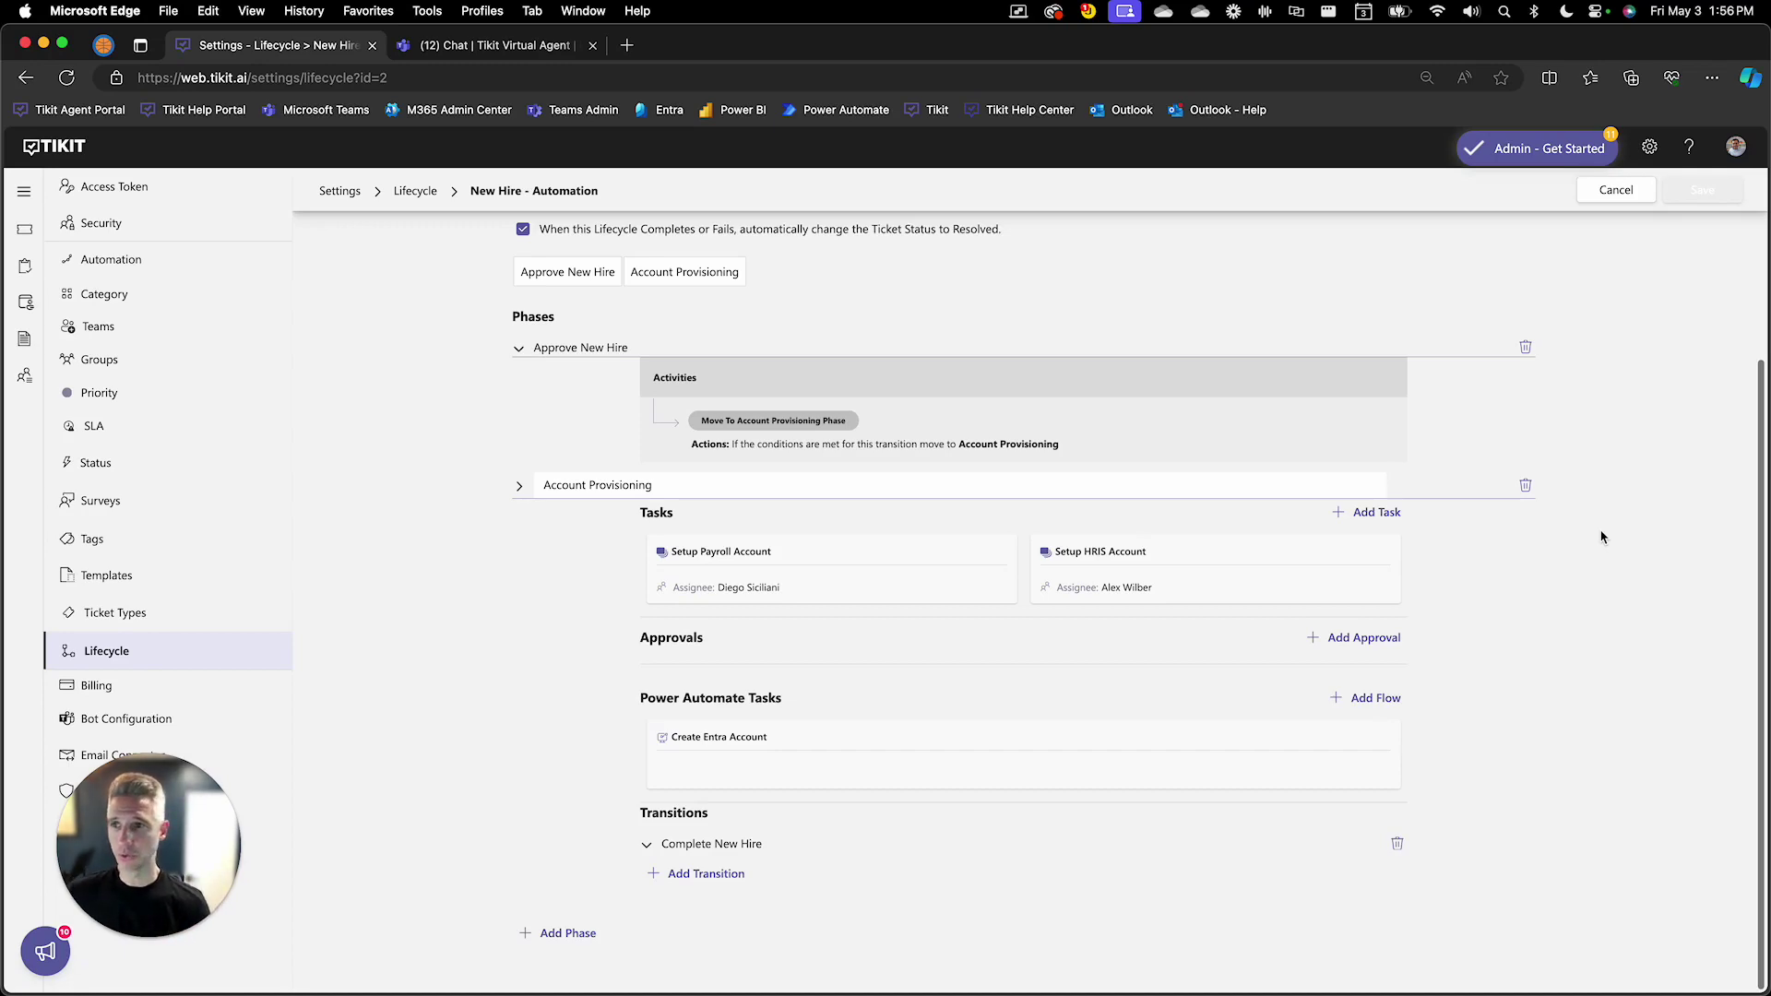
Step: Show all open windows side by side with Mission Control (ctrl+Up)
{"action": "key", "text": "ctrl+Up"}
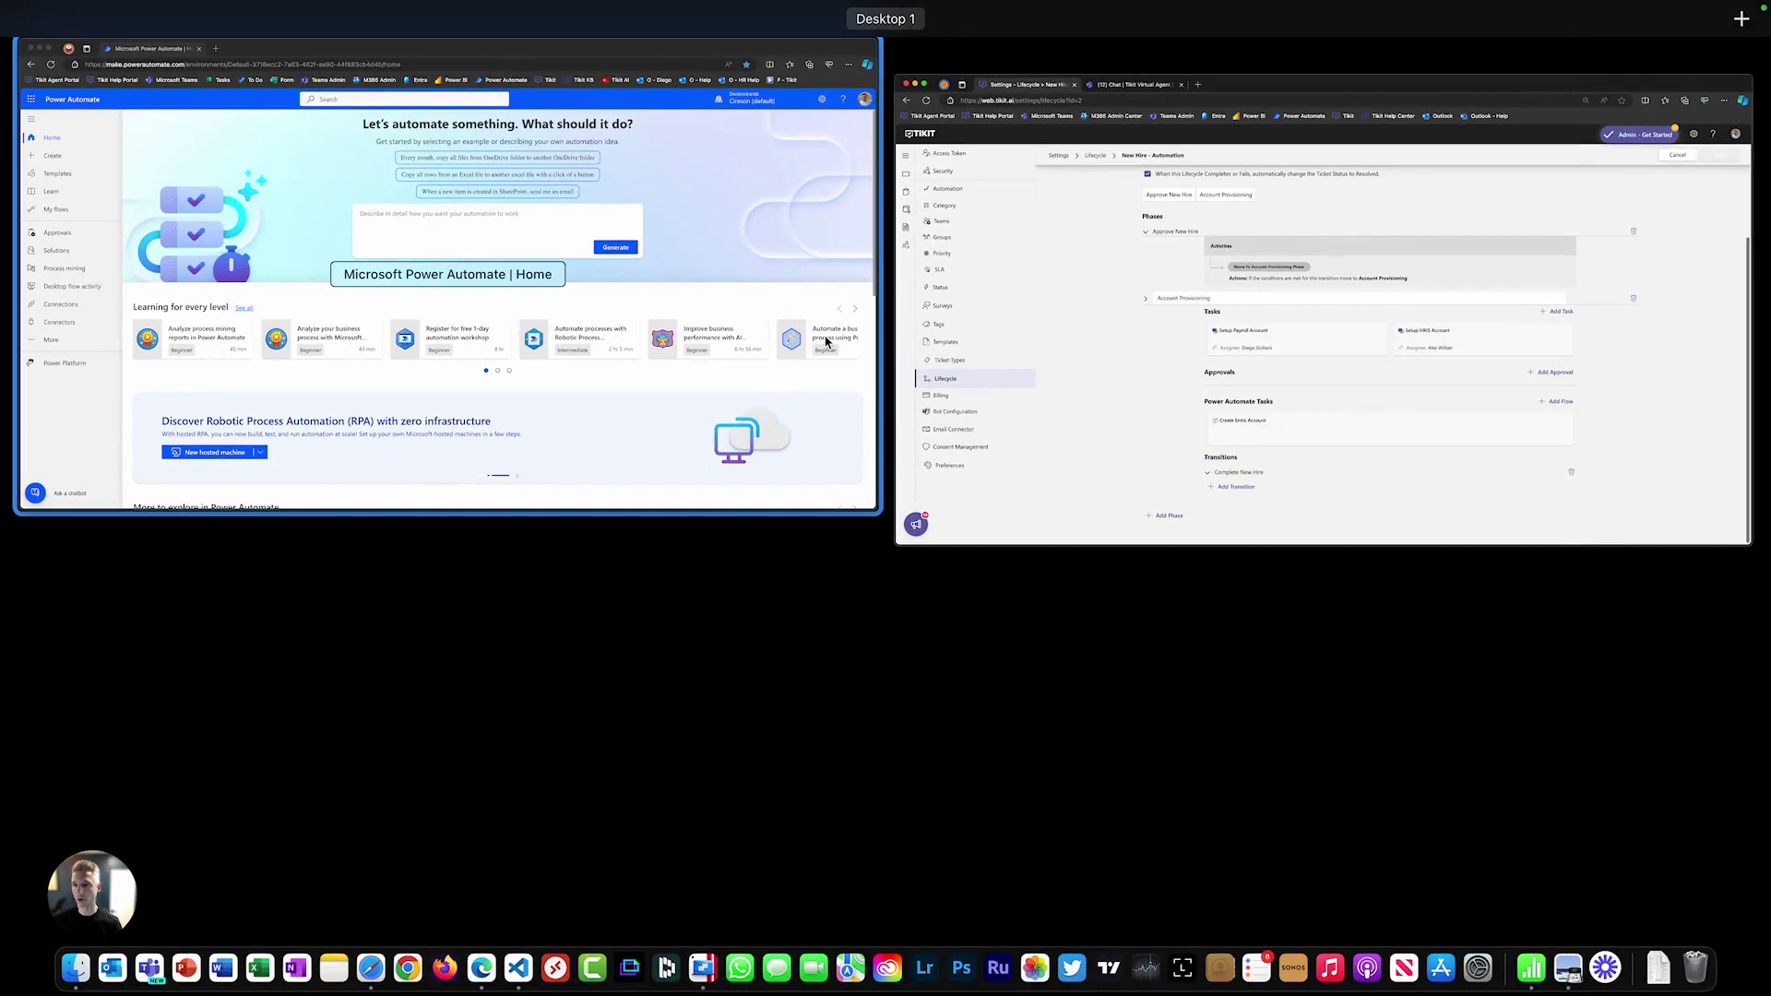
Step: Trim the Edge address to make.powerautomate.com to load the Power Automate home page
{"action": "left_click", "coordinate": [826, 341]}
{"action": "left_click", "coordinate": [398, 79]}
{"action": "left_click", "coordinate": [399, 78]}
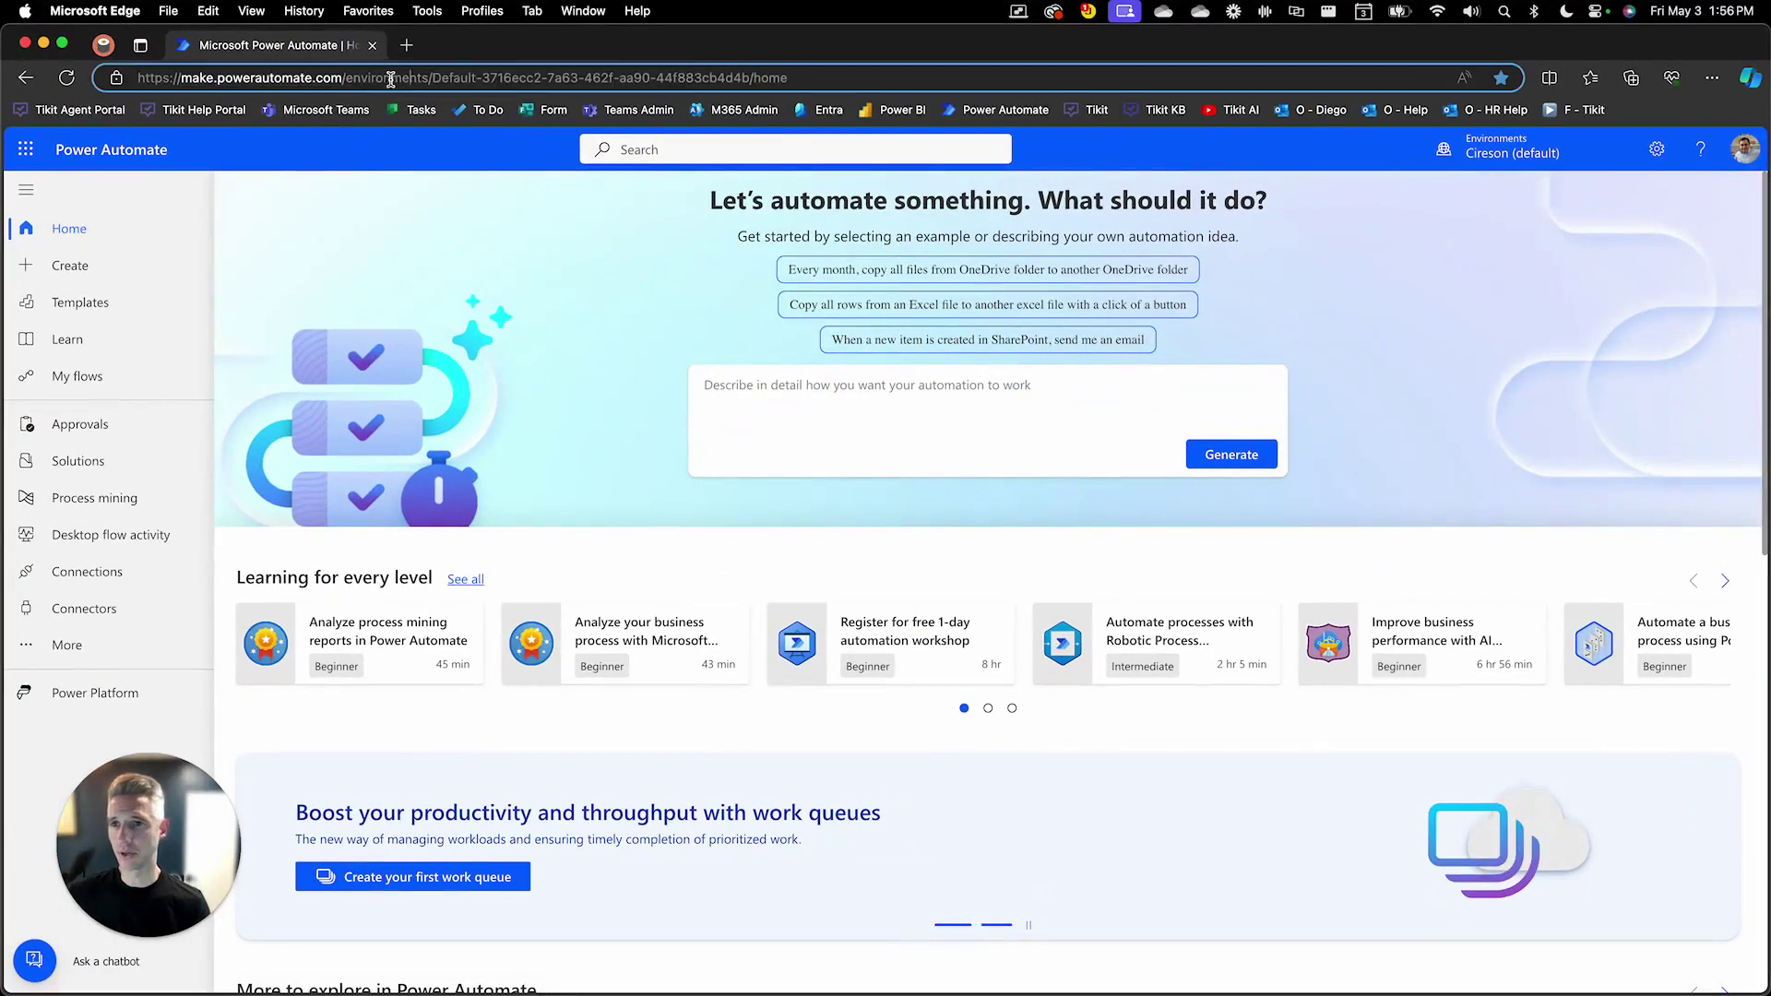
{"action": "left_click_drag", "start_coordinate": [347, 78], "coordinate": [802, 71]}
{"action": "key", "text": "BackSpace"}
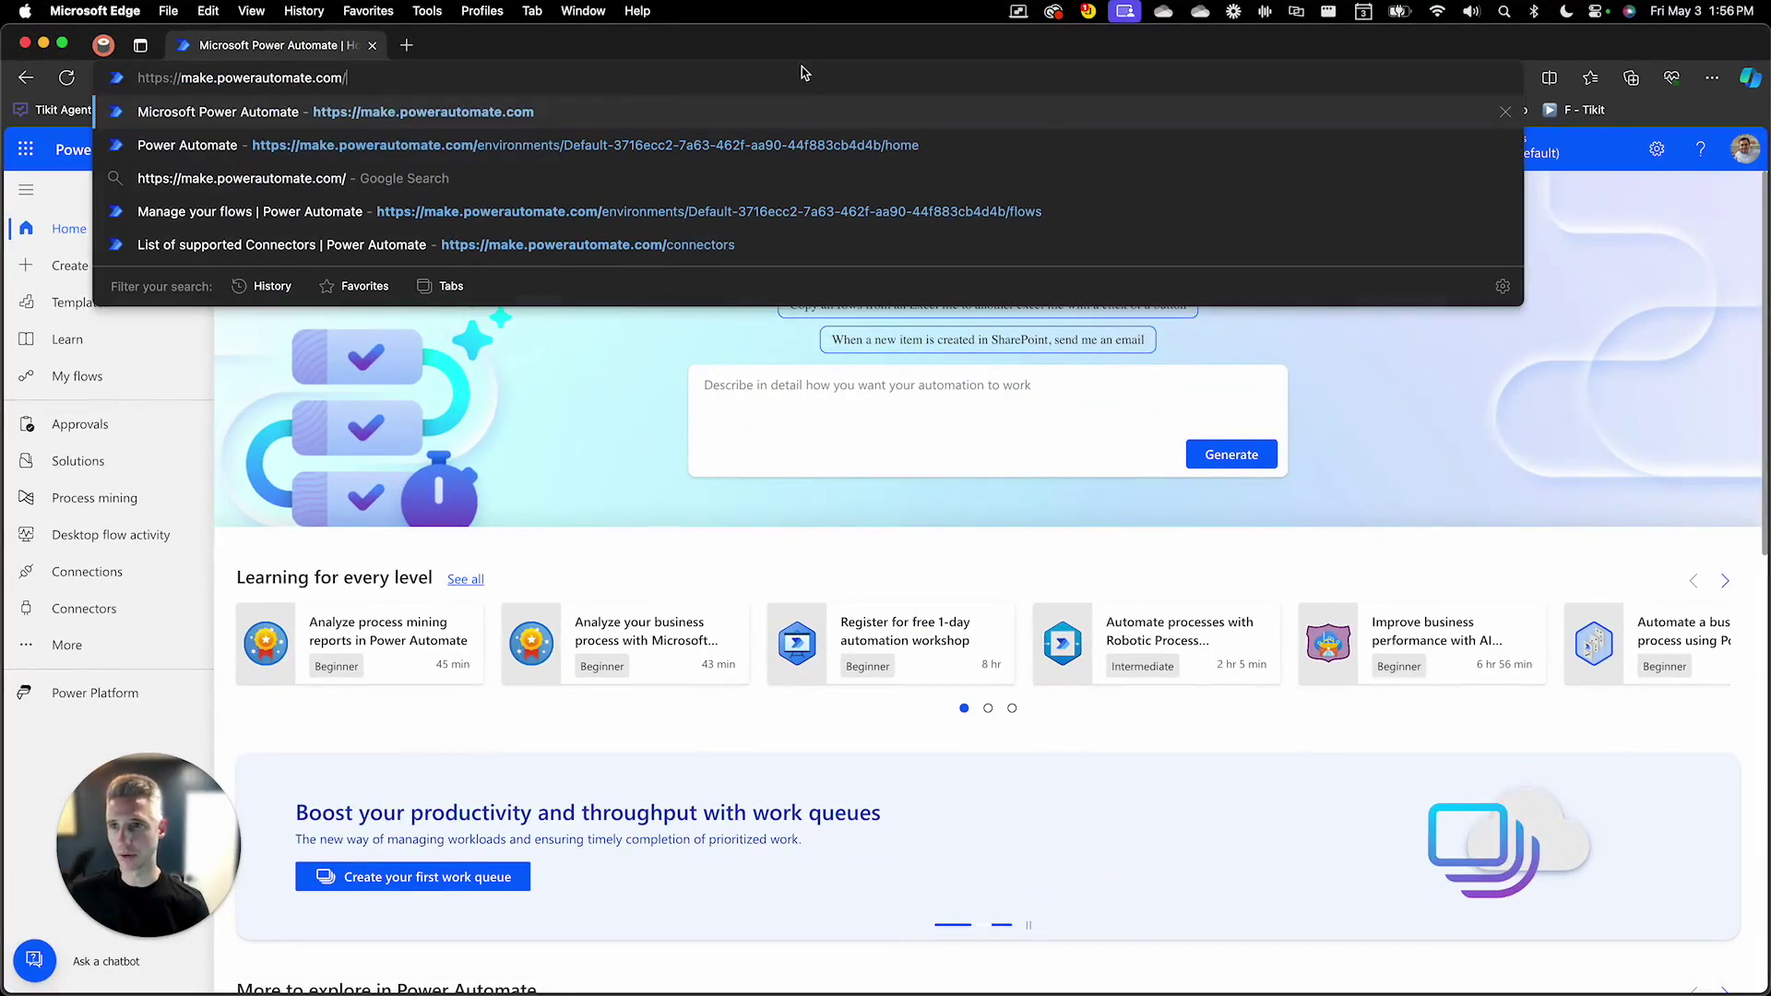
{"action": "key", "text": "Escape"}
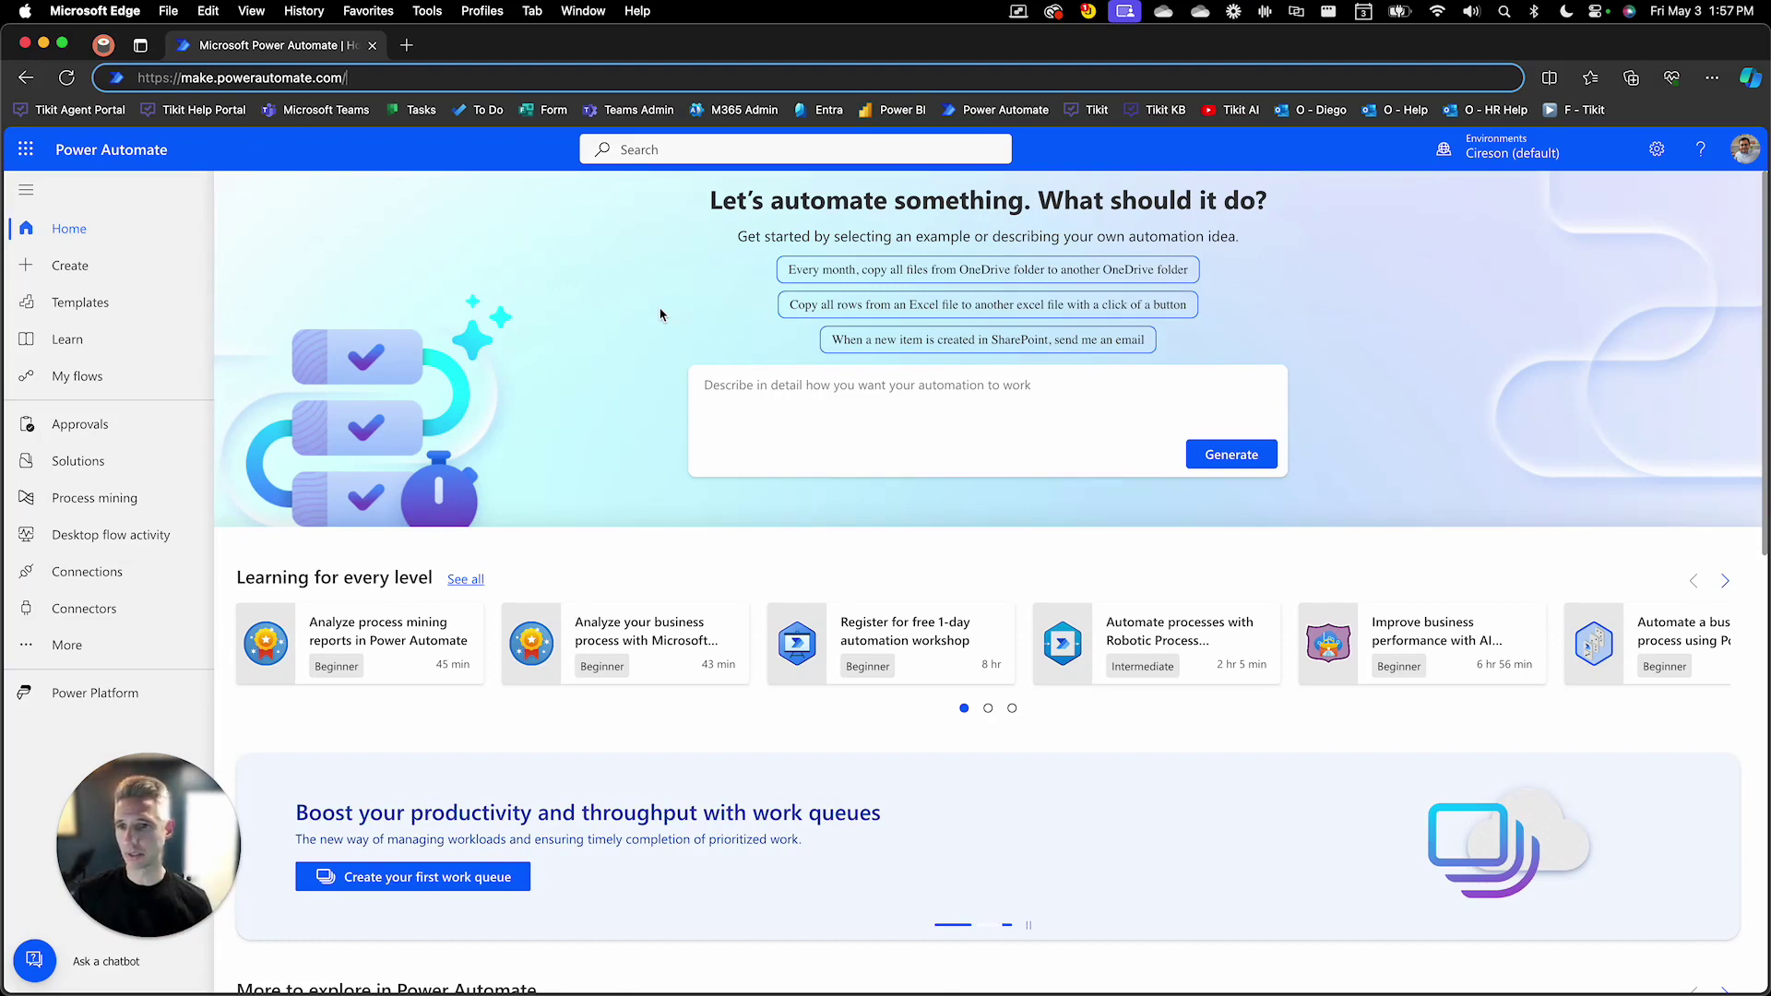
{"action": "left_click", "coordinate": [661, 315]}
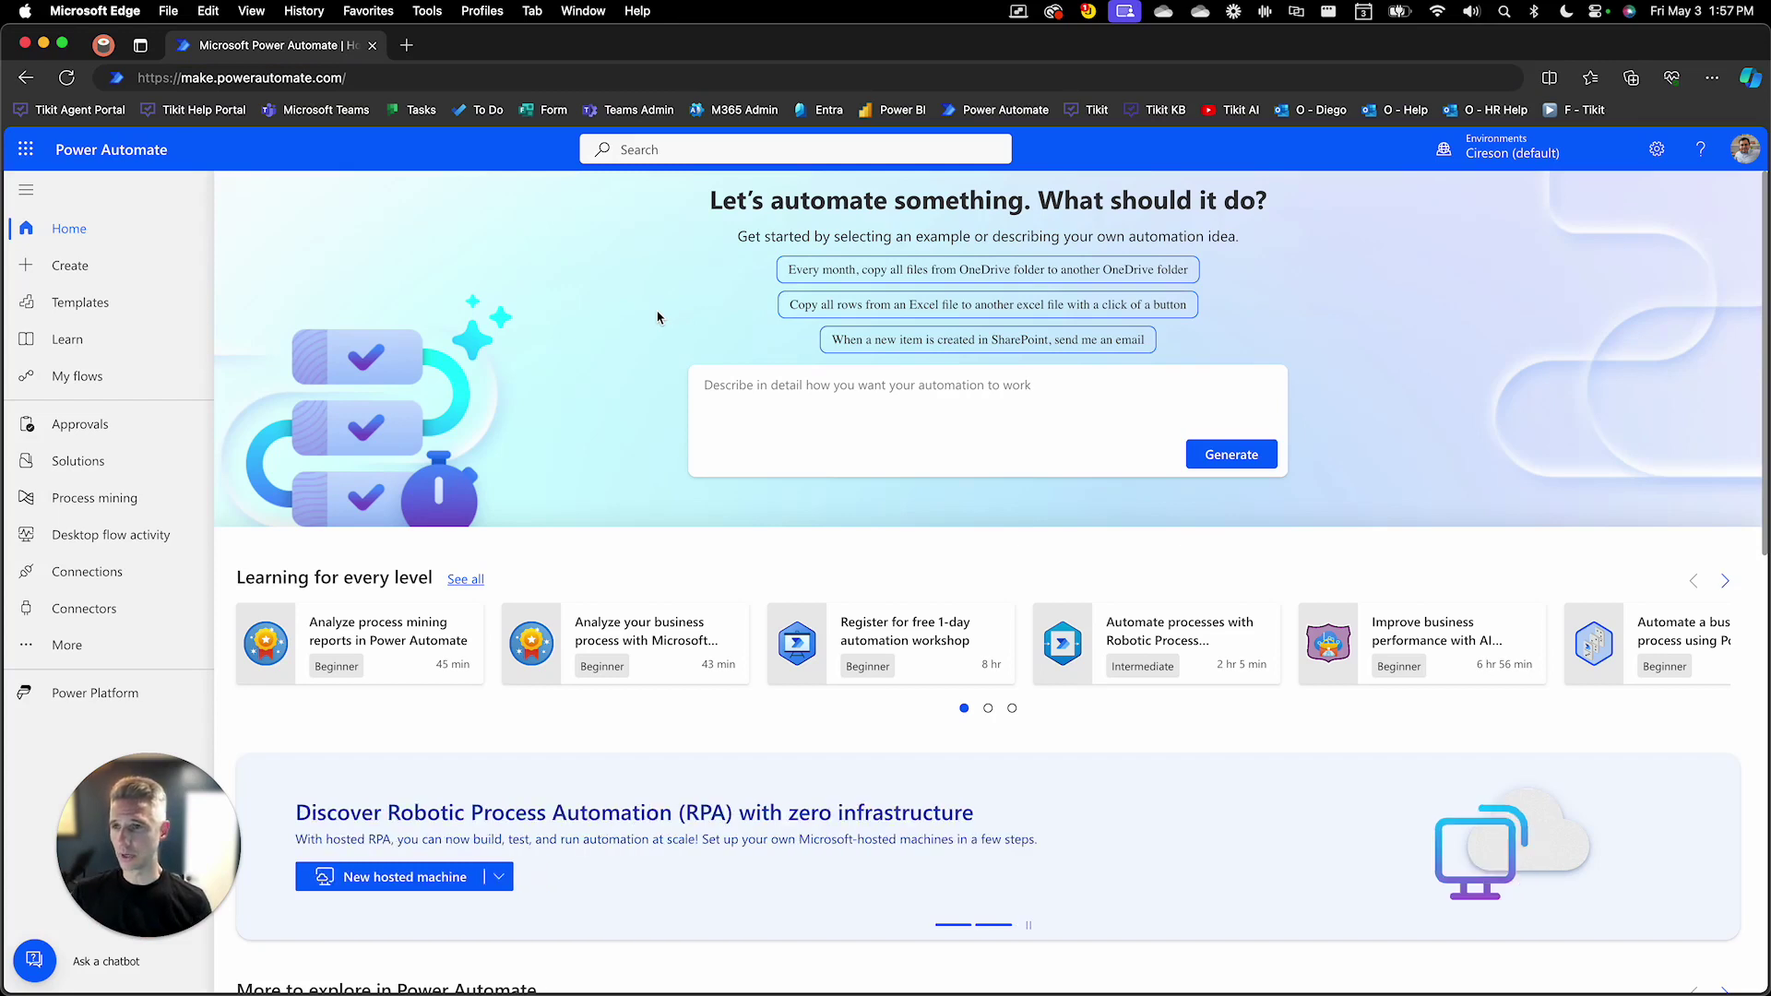
Step: Open the Task and Approval Evaluation flow from My flows in the designer, closing Copilot
{"action": "left_click", "coordinate": [135, 380]}
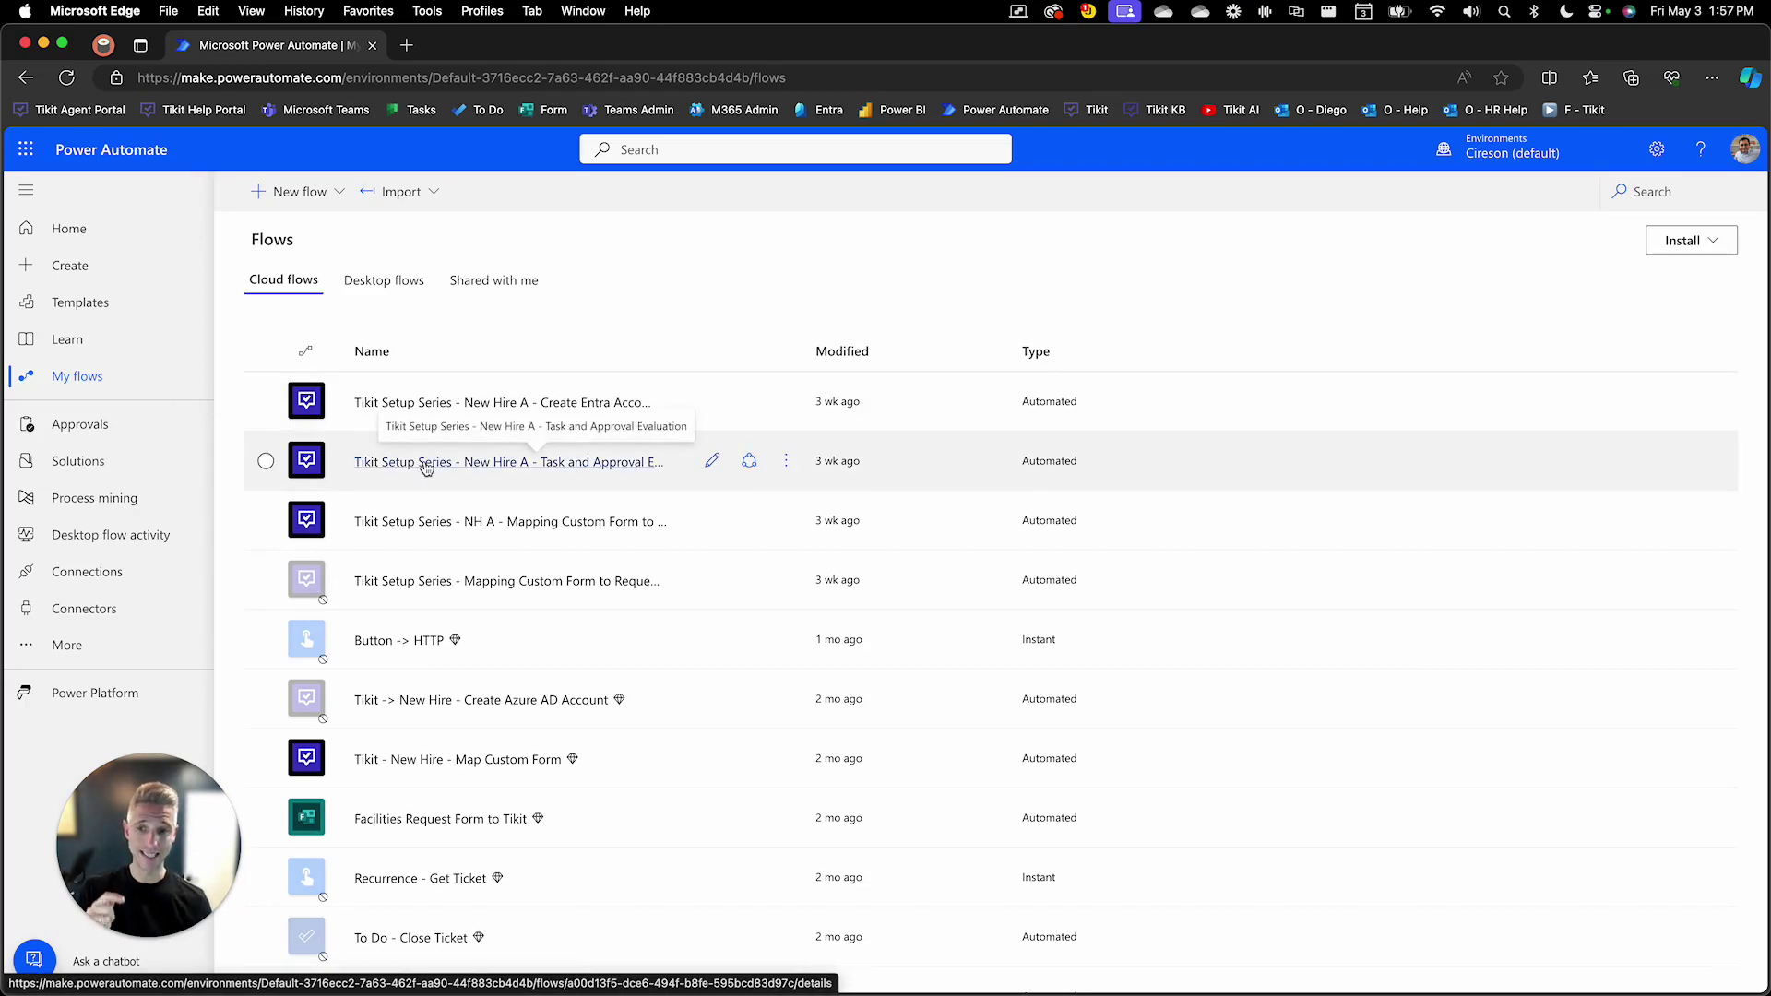
{"action": "left_click", "coordinate": [426, 463]}
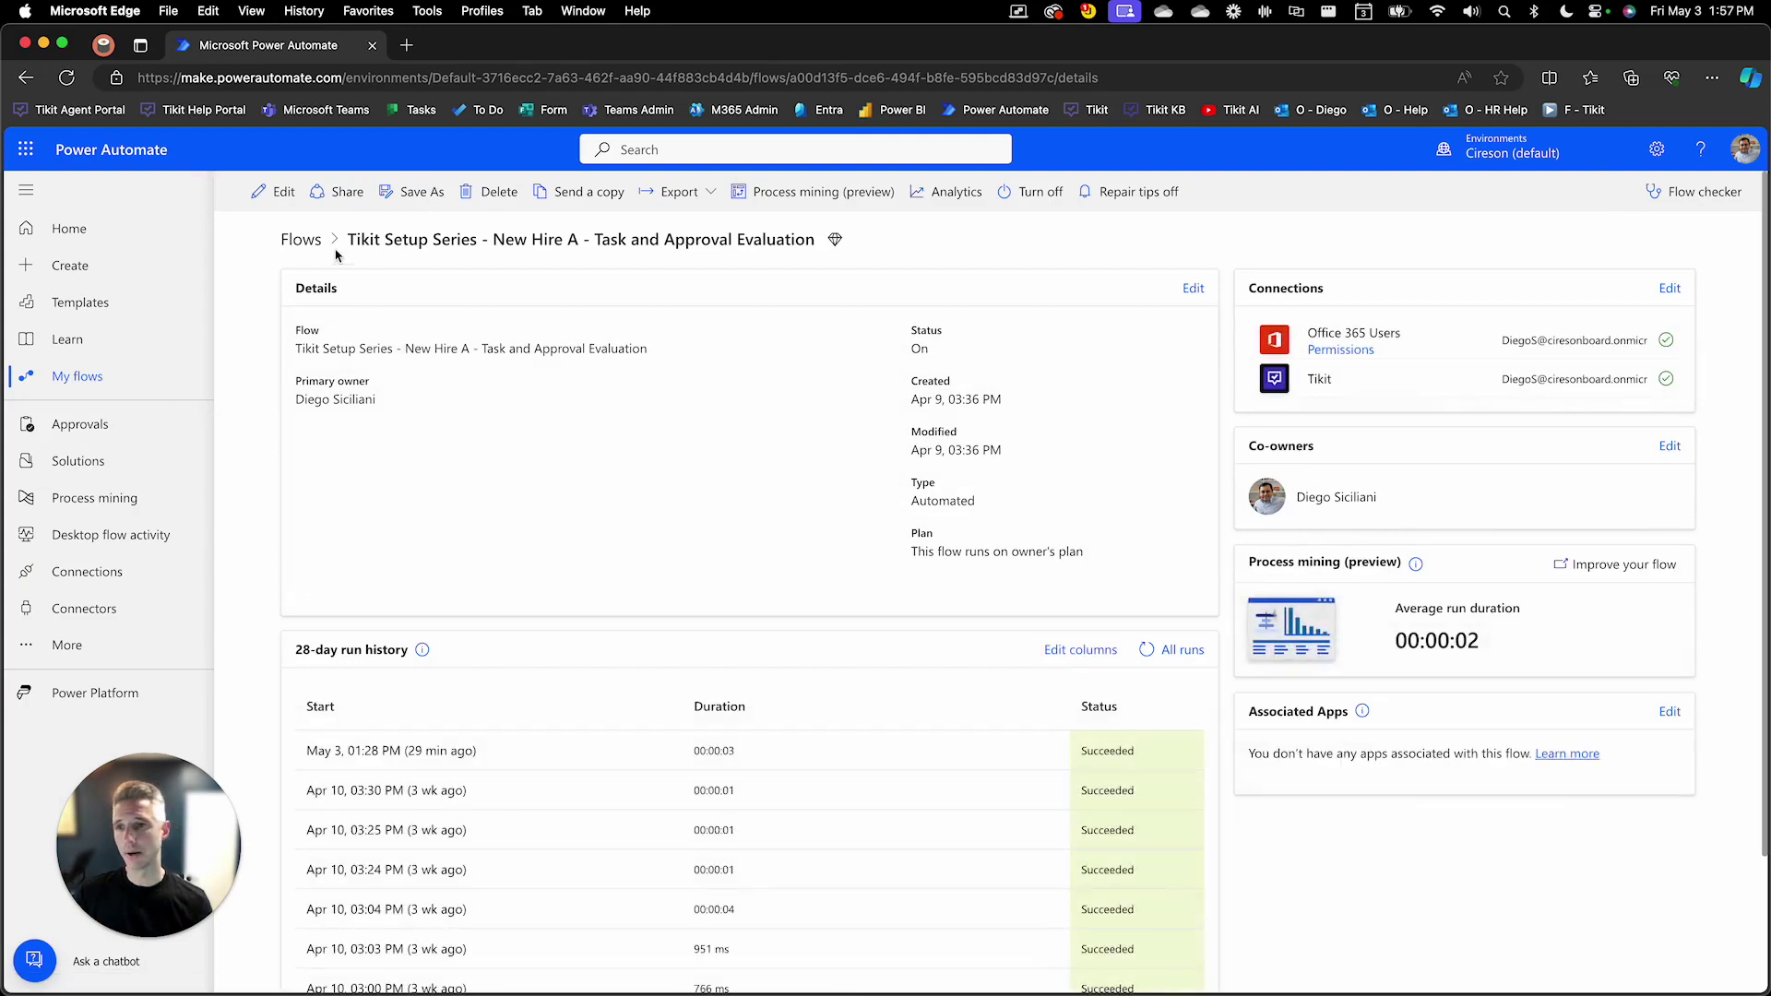
{"action": "left_click", "coordinate": [286, 203]}
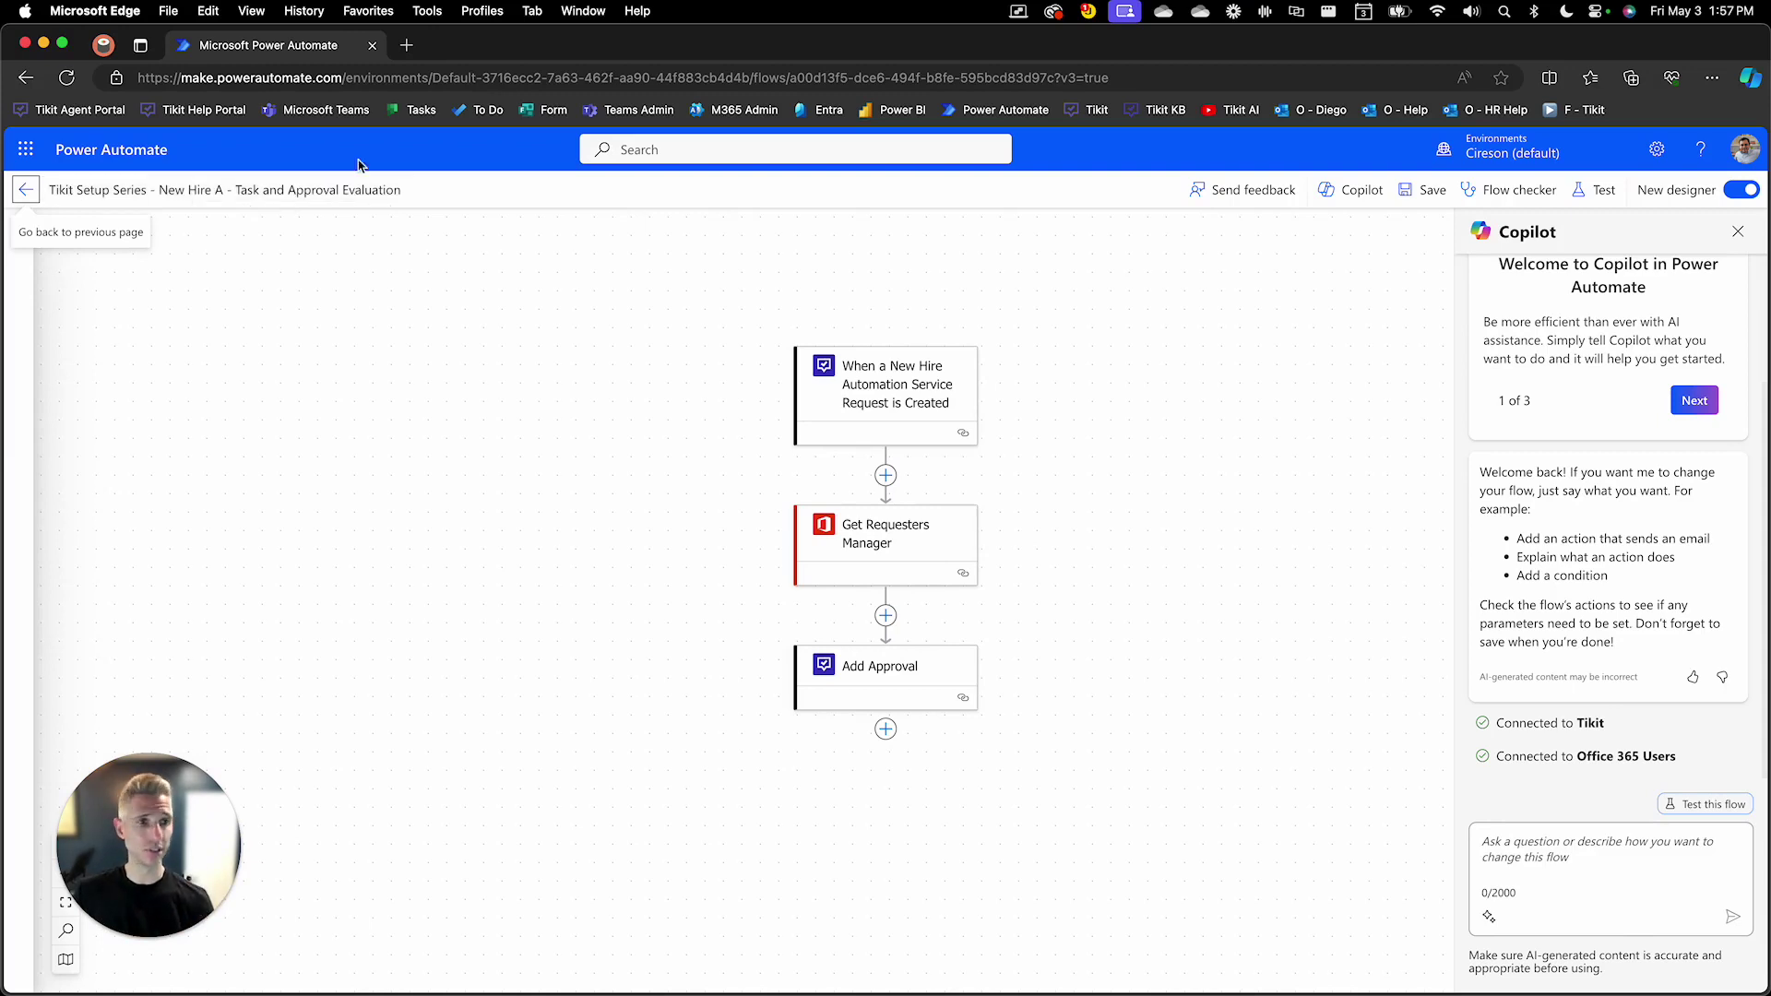
{"action": "left_click", "coordinate": [1740, 233]}
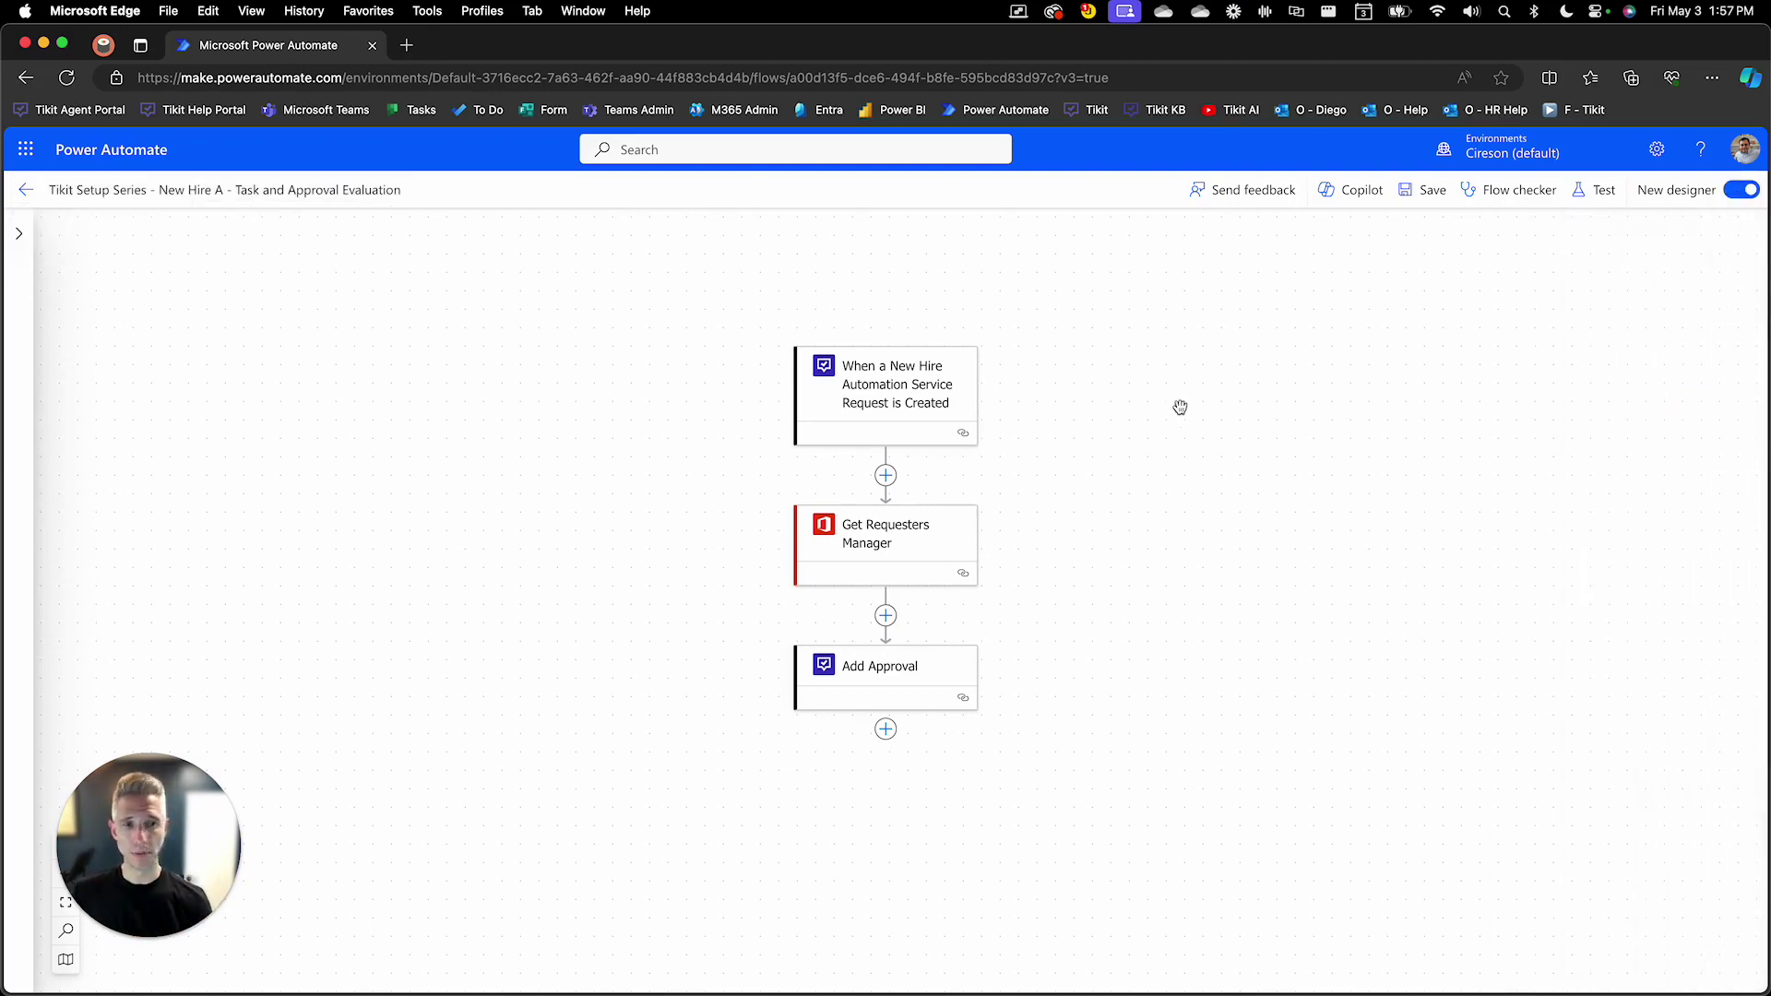
Step: Confirm the trigger's Template is New Hire - Automation, then view Get Requesters Manager's parameters
{"action": "left_click_drag", "start_coordinate": [234, 860], "coordinate": [1003, 855]}
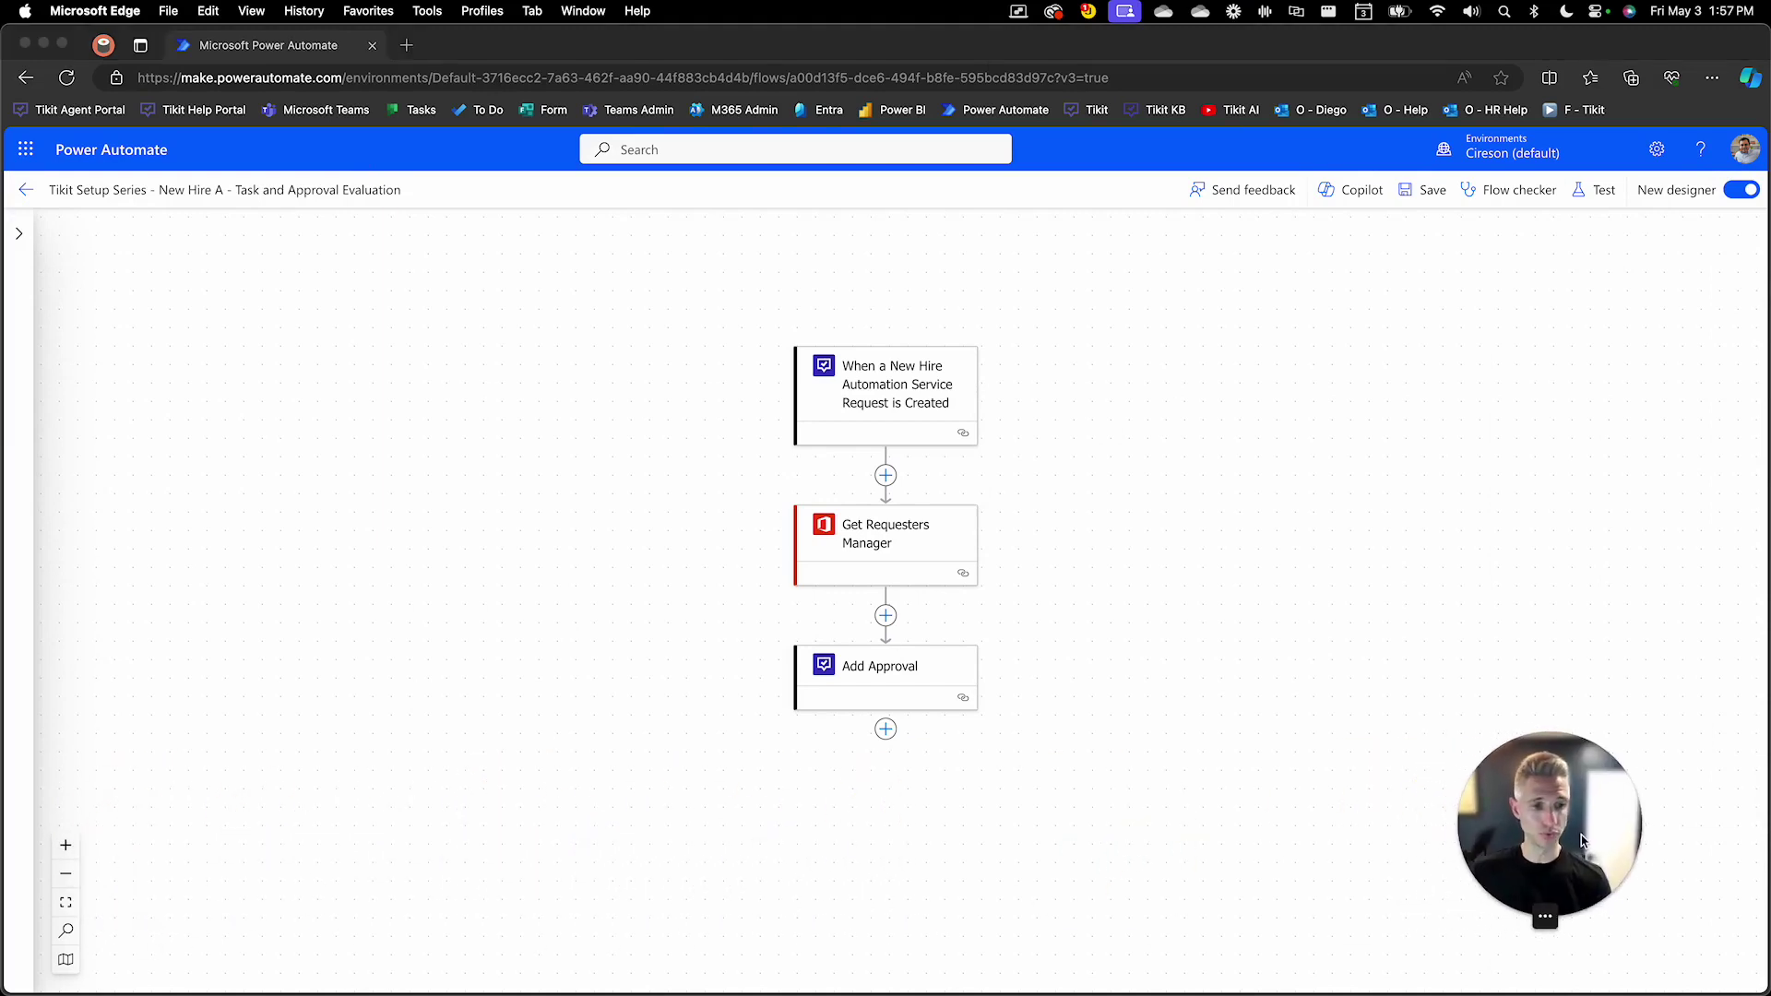
{"action": "left_click", "coordinate": [1150, 607]}
{"action": "scroll", "coordinate": [1141, 489], "scroll_direction": "down", "scroll_amount": 2}
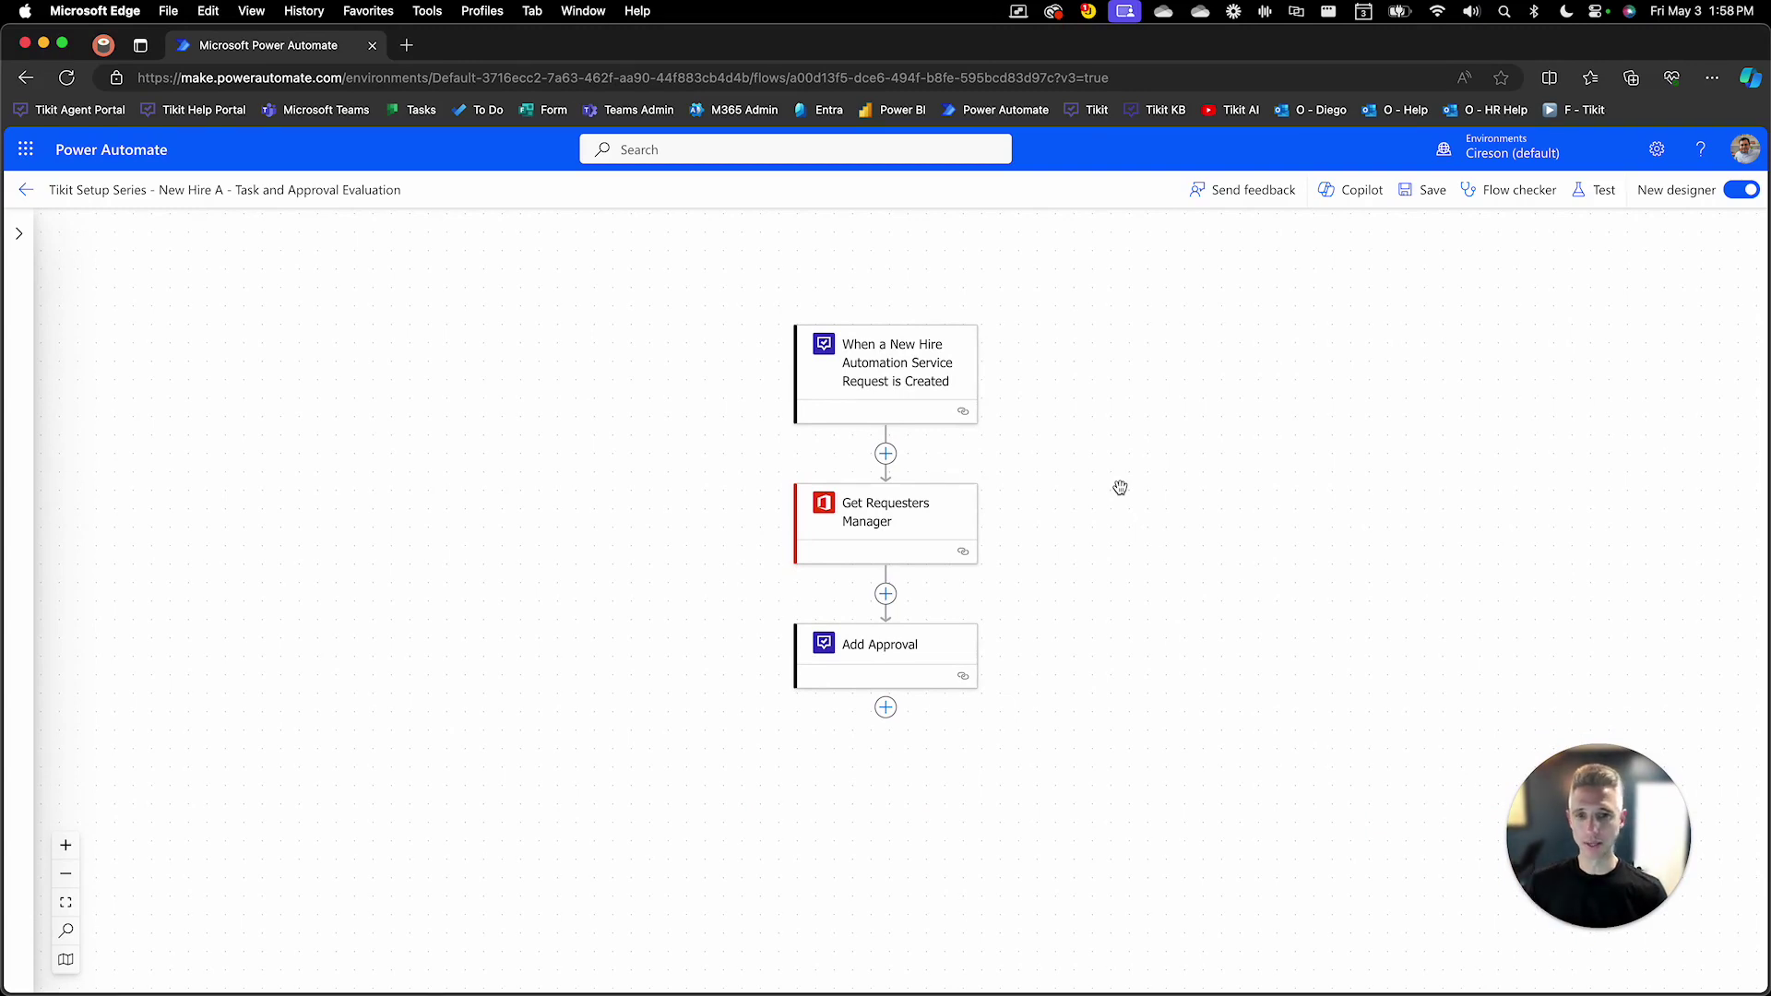
{"action": "left_click", "coordinate": [920, 373]}
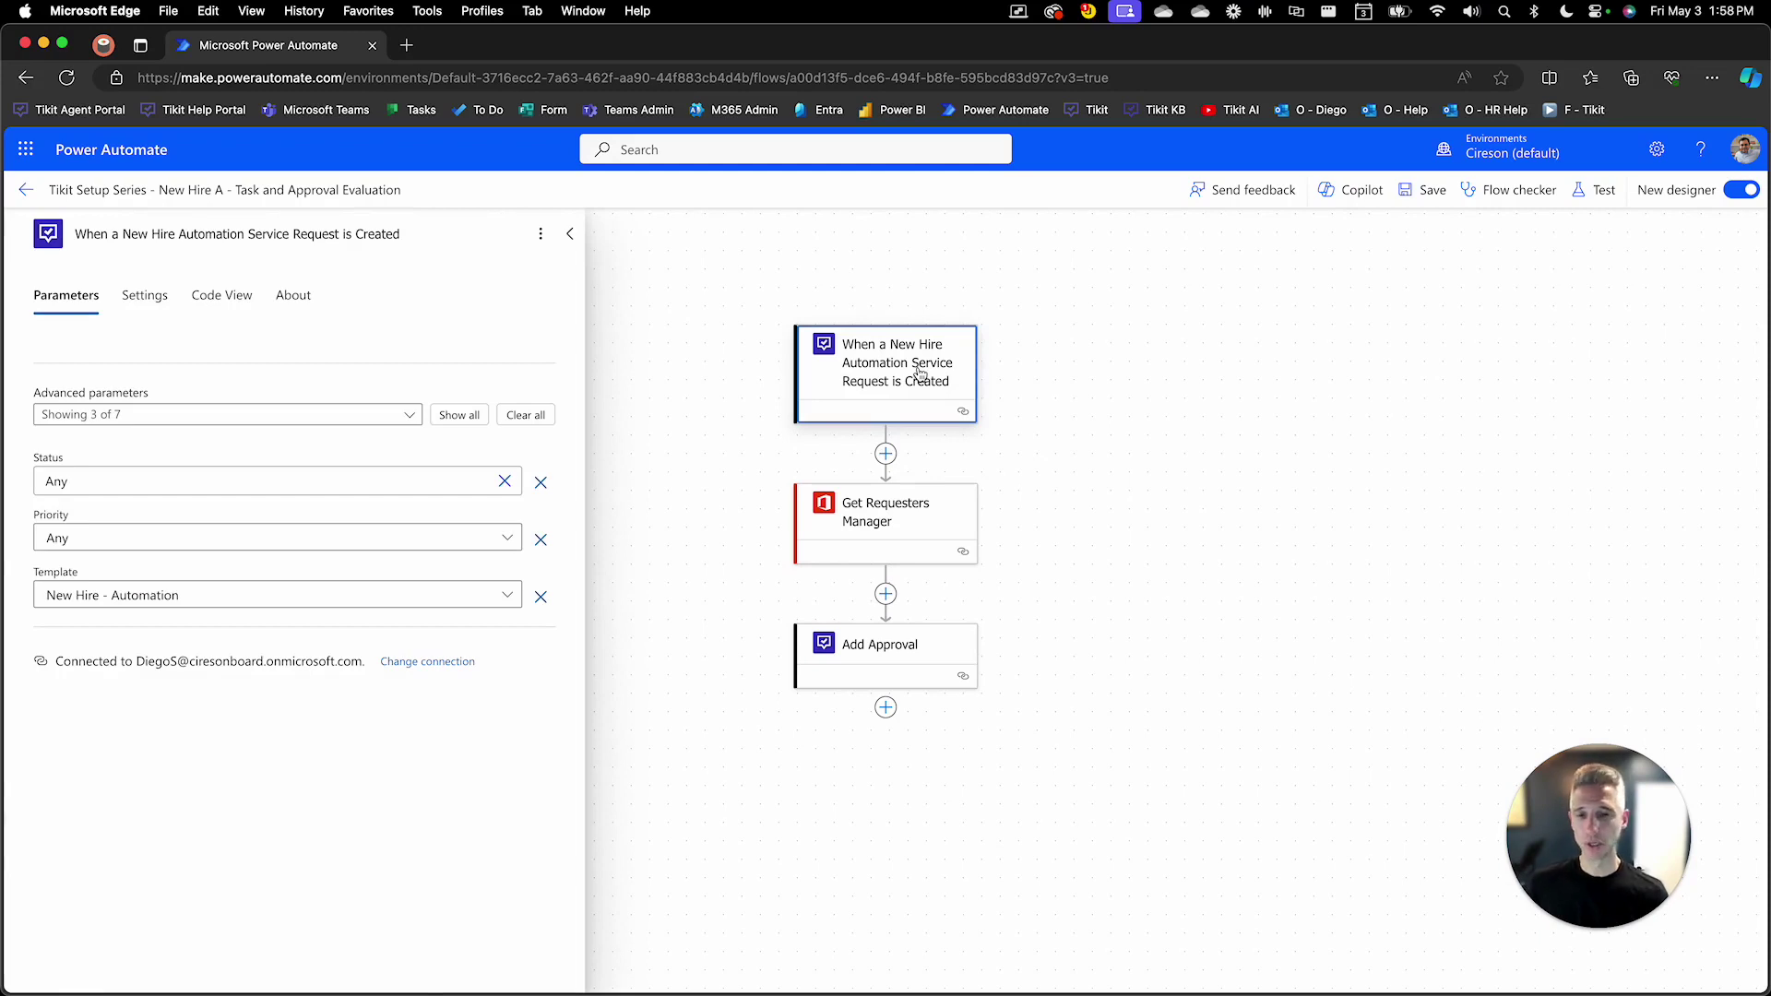
{"action": "scroll", "coordinate": [920, 372], "scroll_direction": "down", "scroll_amount": 1}
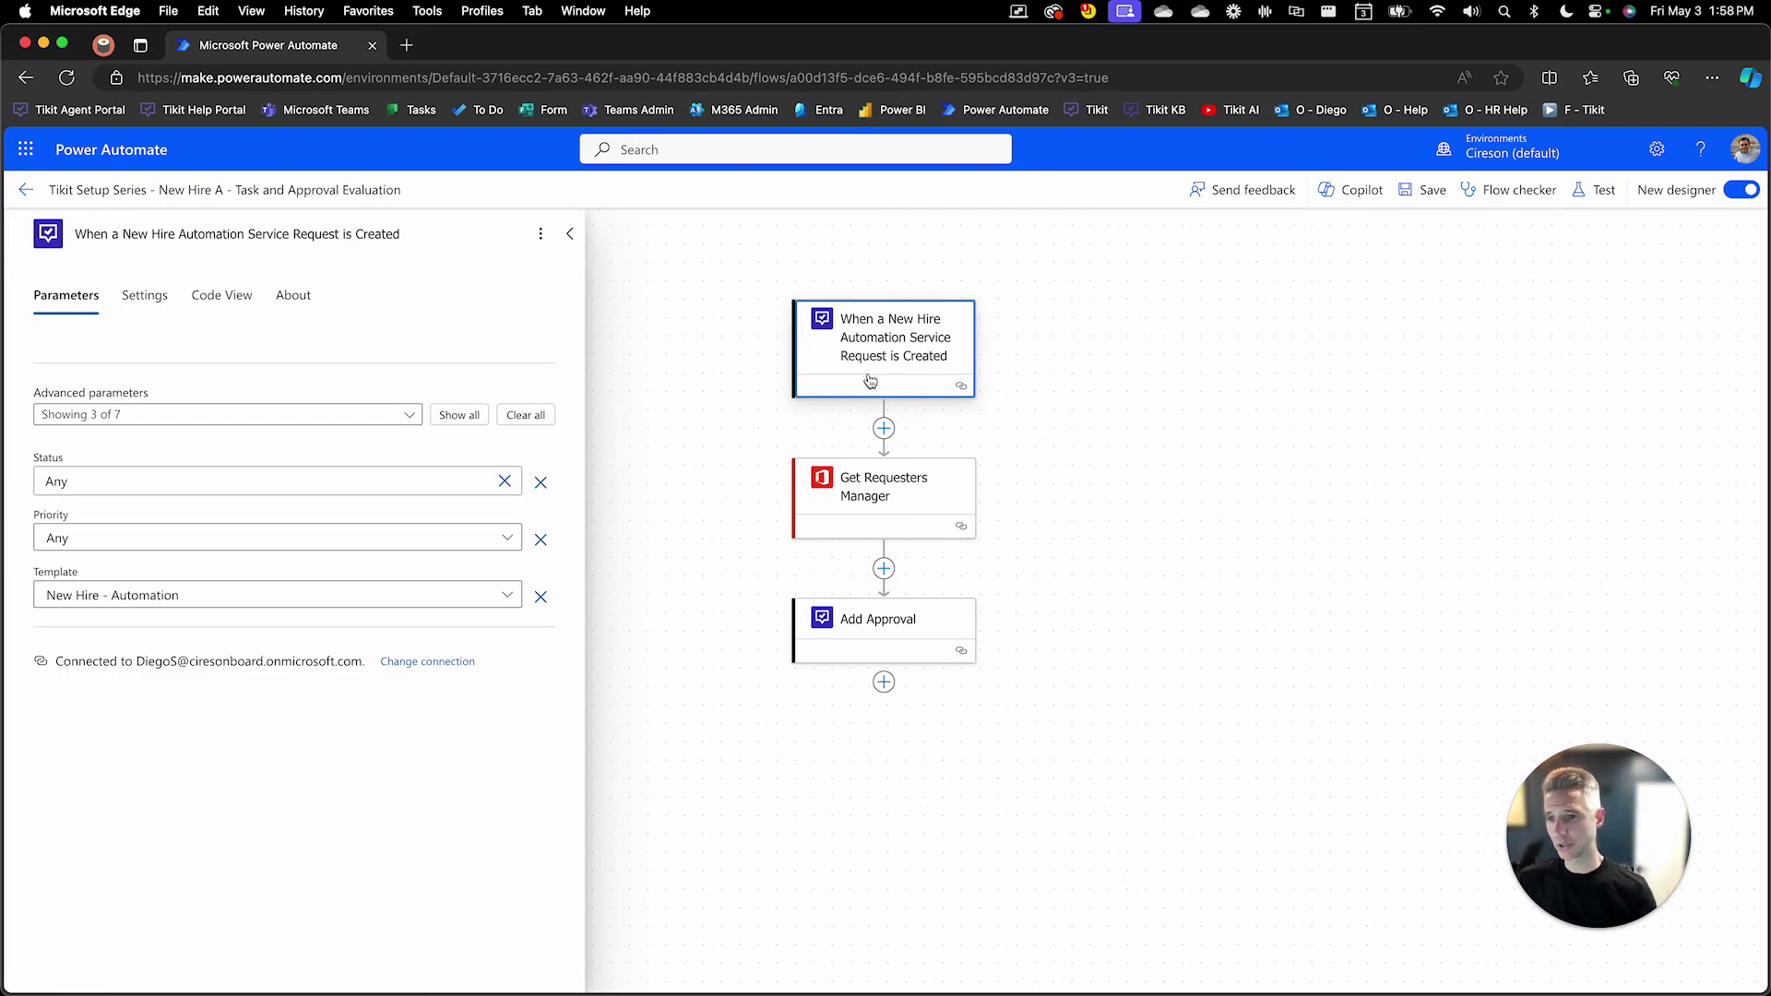
{"action": "left_click", "coordinate": [508, 596]}
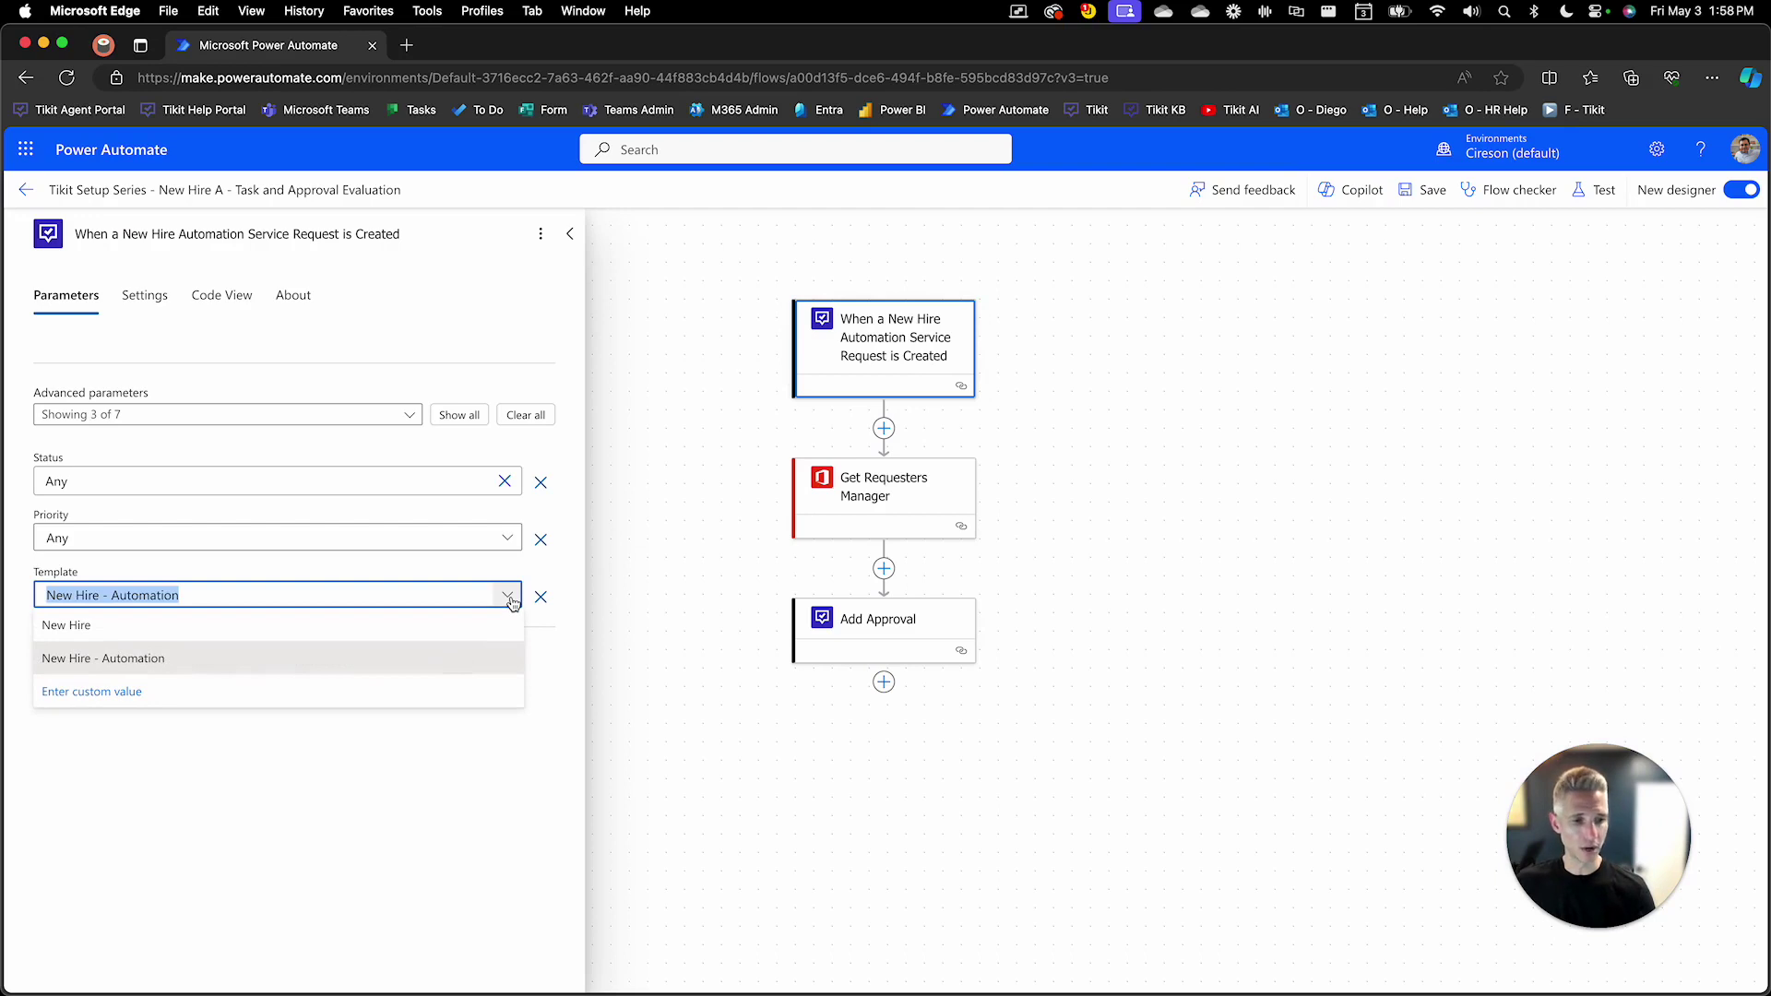
{"action": "left_click", "coordinate": [511, 598]}
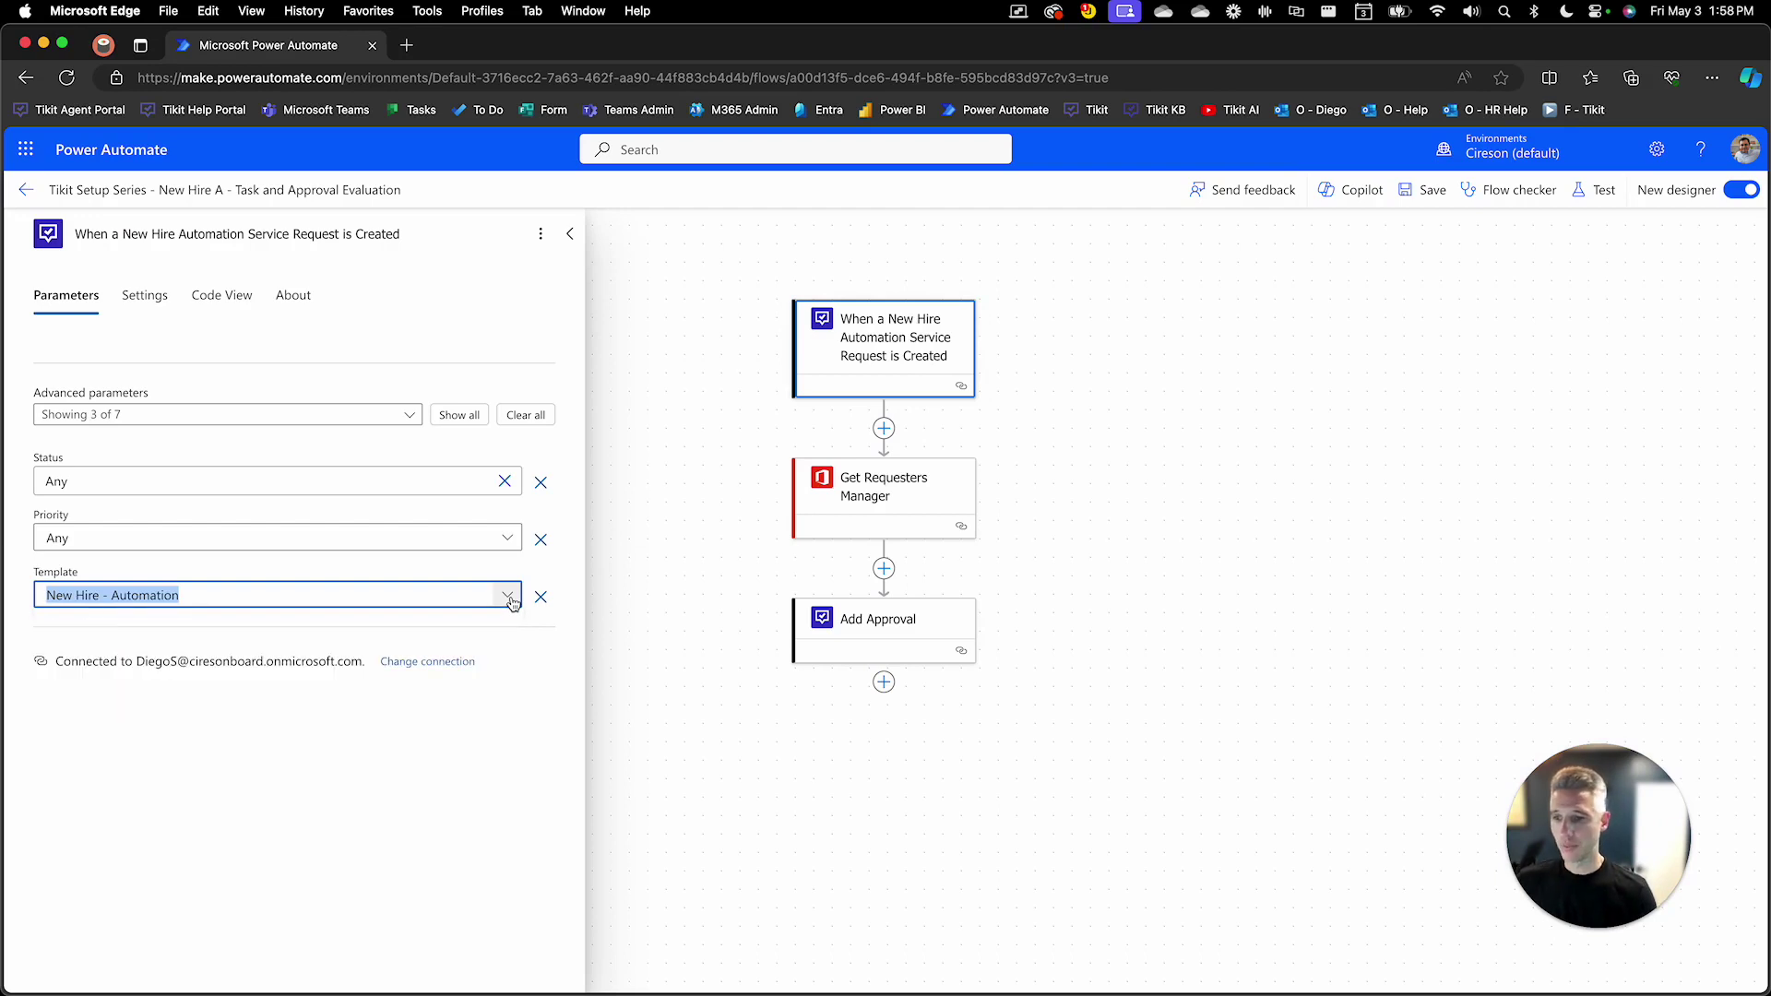
{"action": "left_click", "coordinate": [836, 526]}
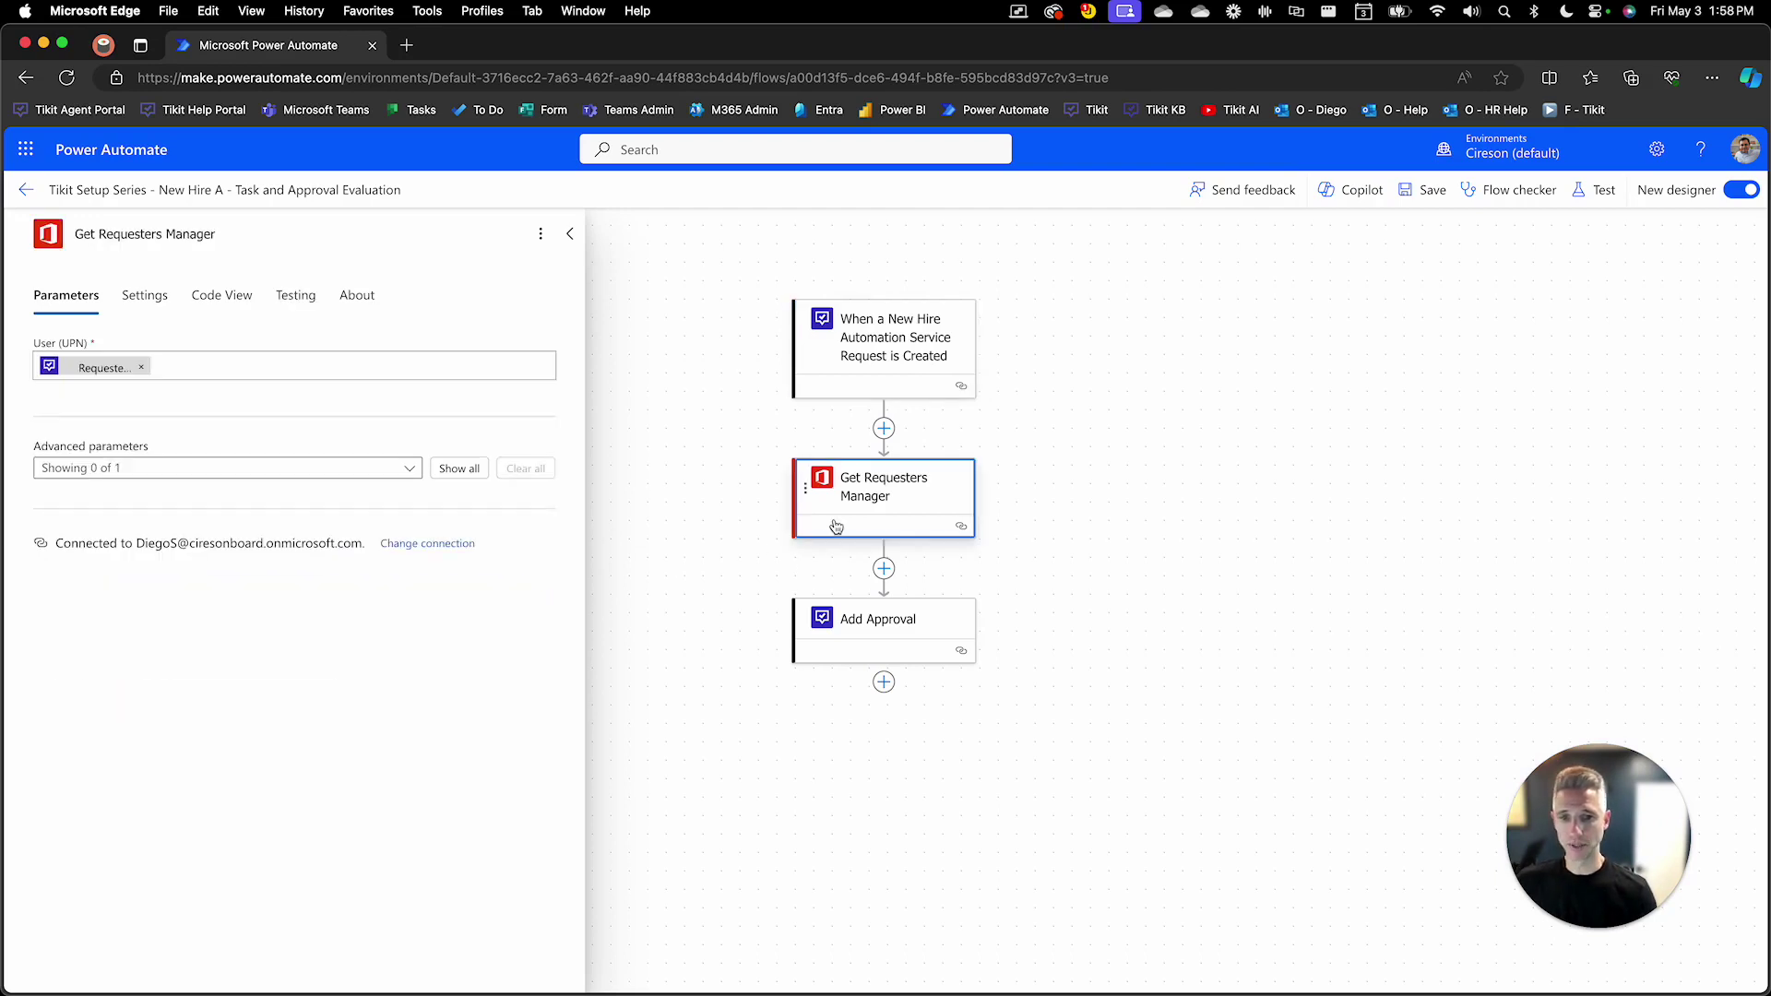
Step: Verify Add Approval uses Lifecycle New Hire - Automation and Phase Approve New Hire, then reselect the trigger
{"action": "left_click", "coordinate": [862, 637]}
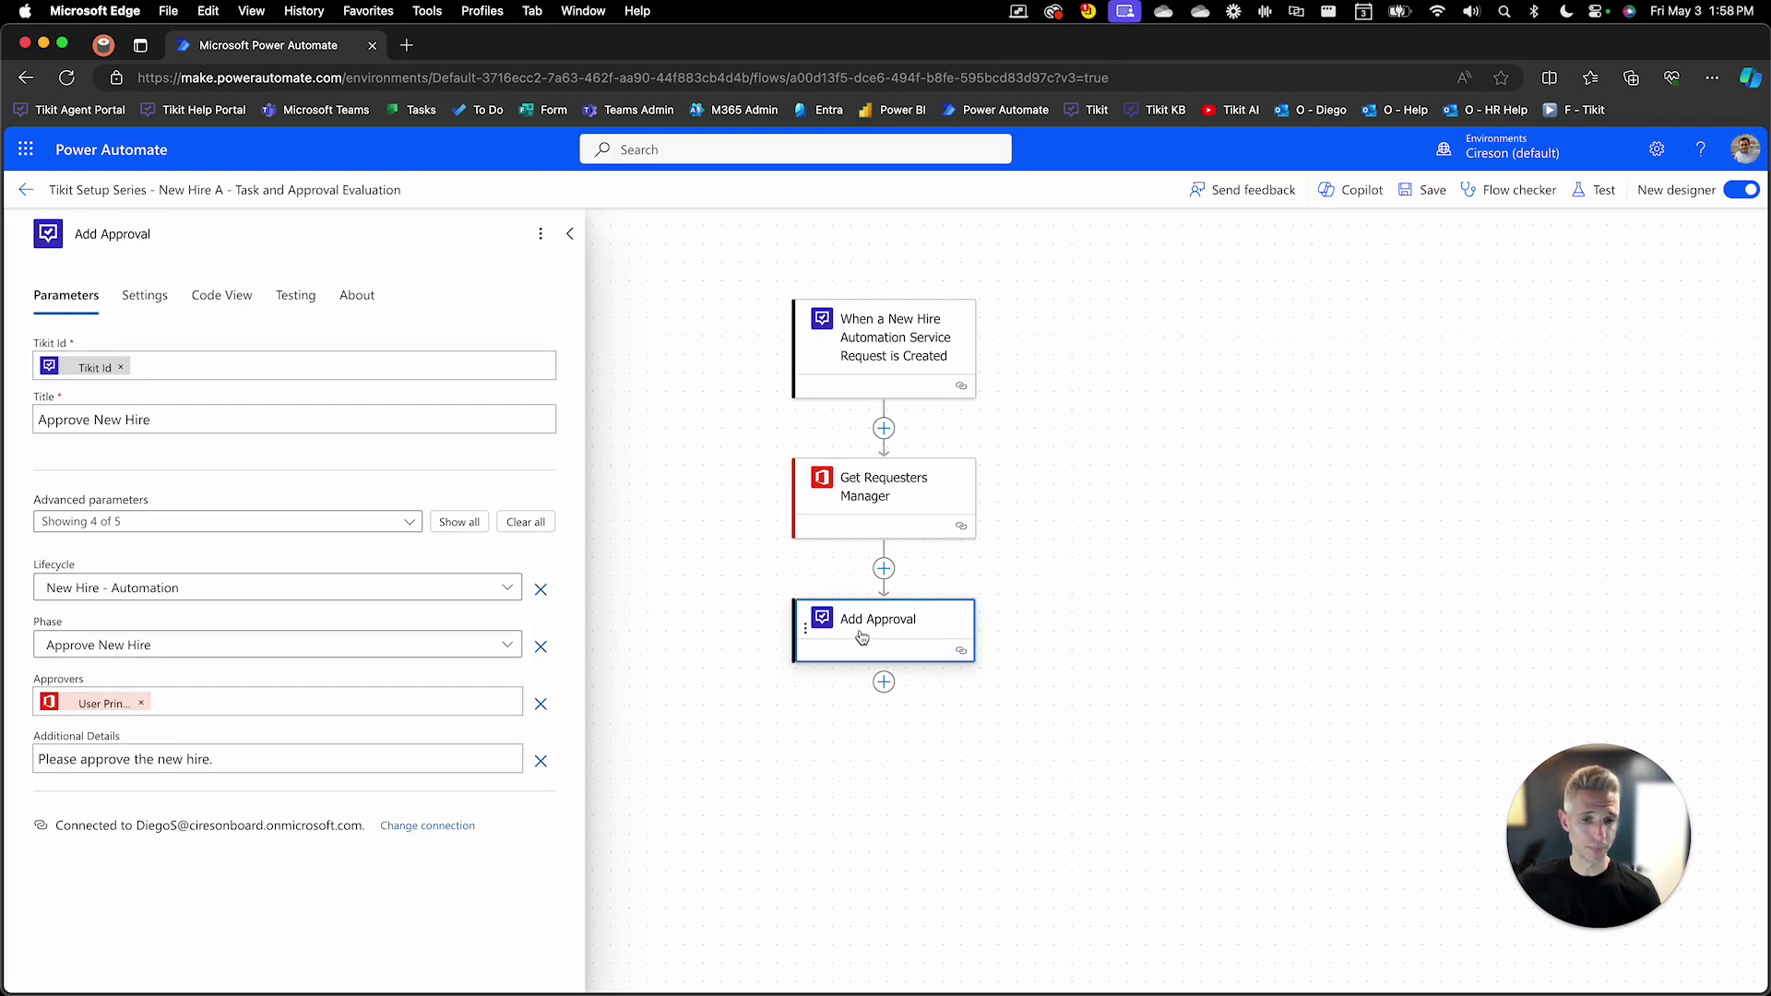
{"action": "left_click", "coordinate": [509, 590]}
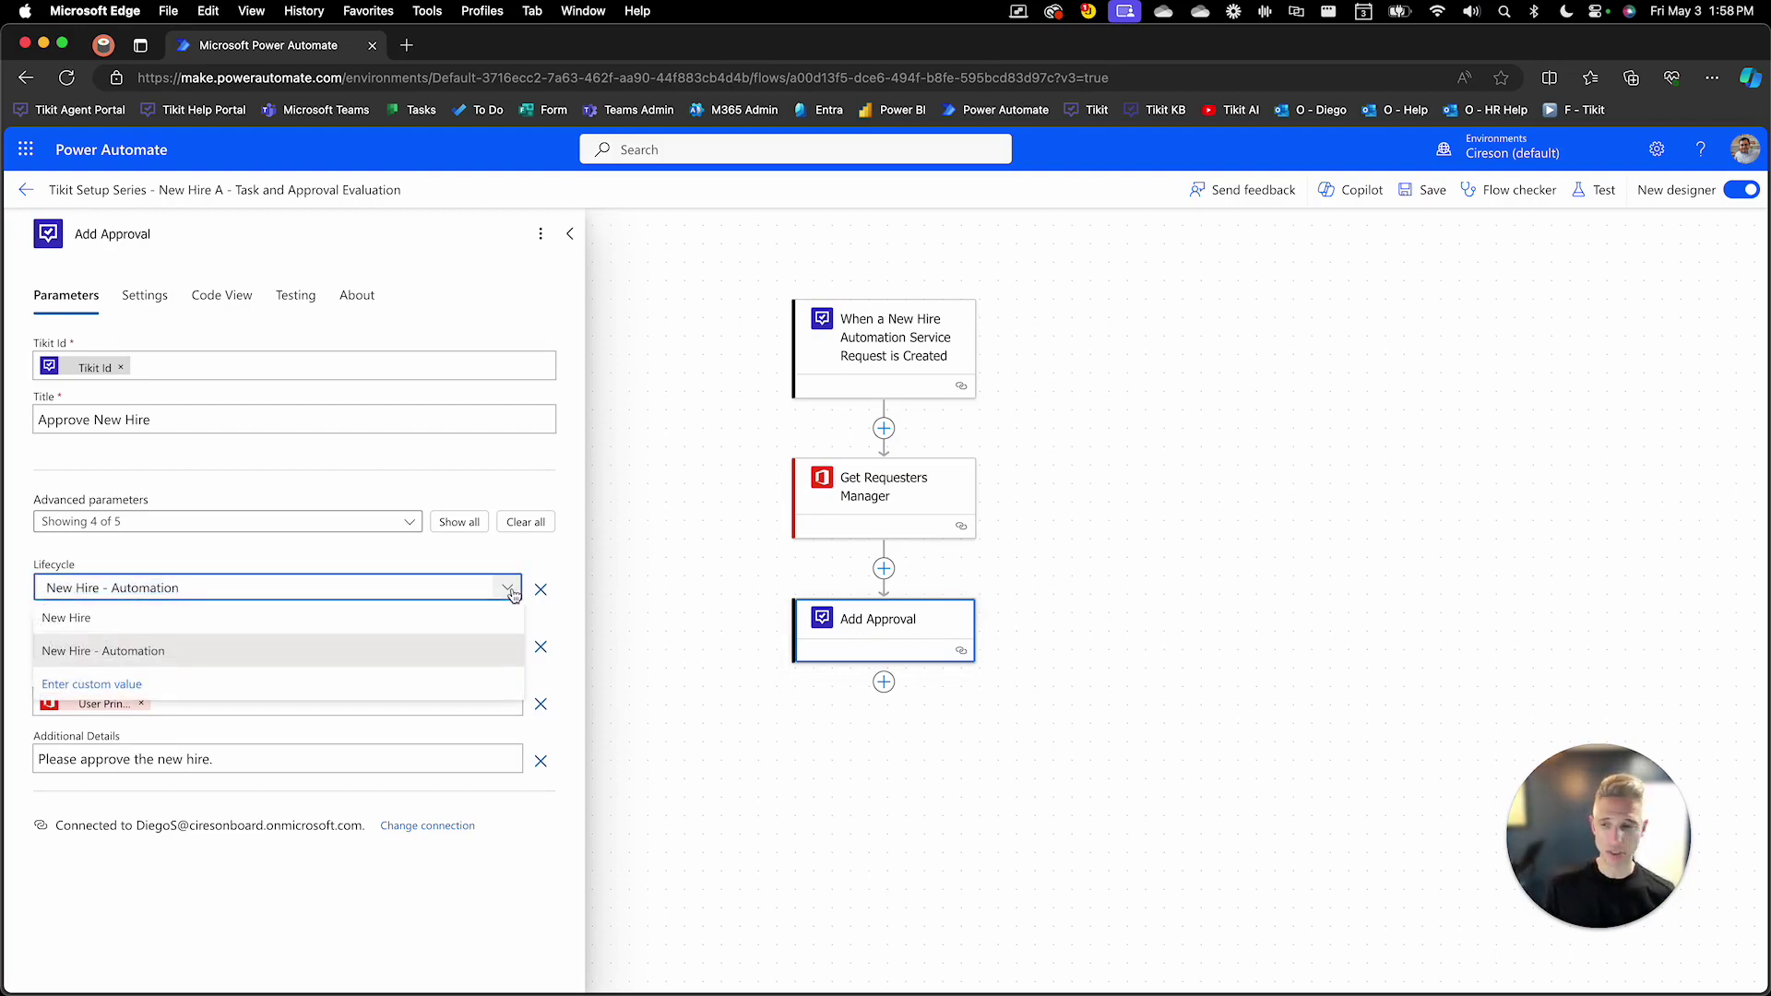
{"action": "left_click", "coordinate": [510, 591]}
{"action": "left_click", "coordinate": [508, 645]}
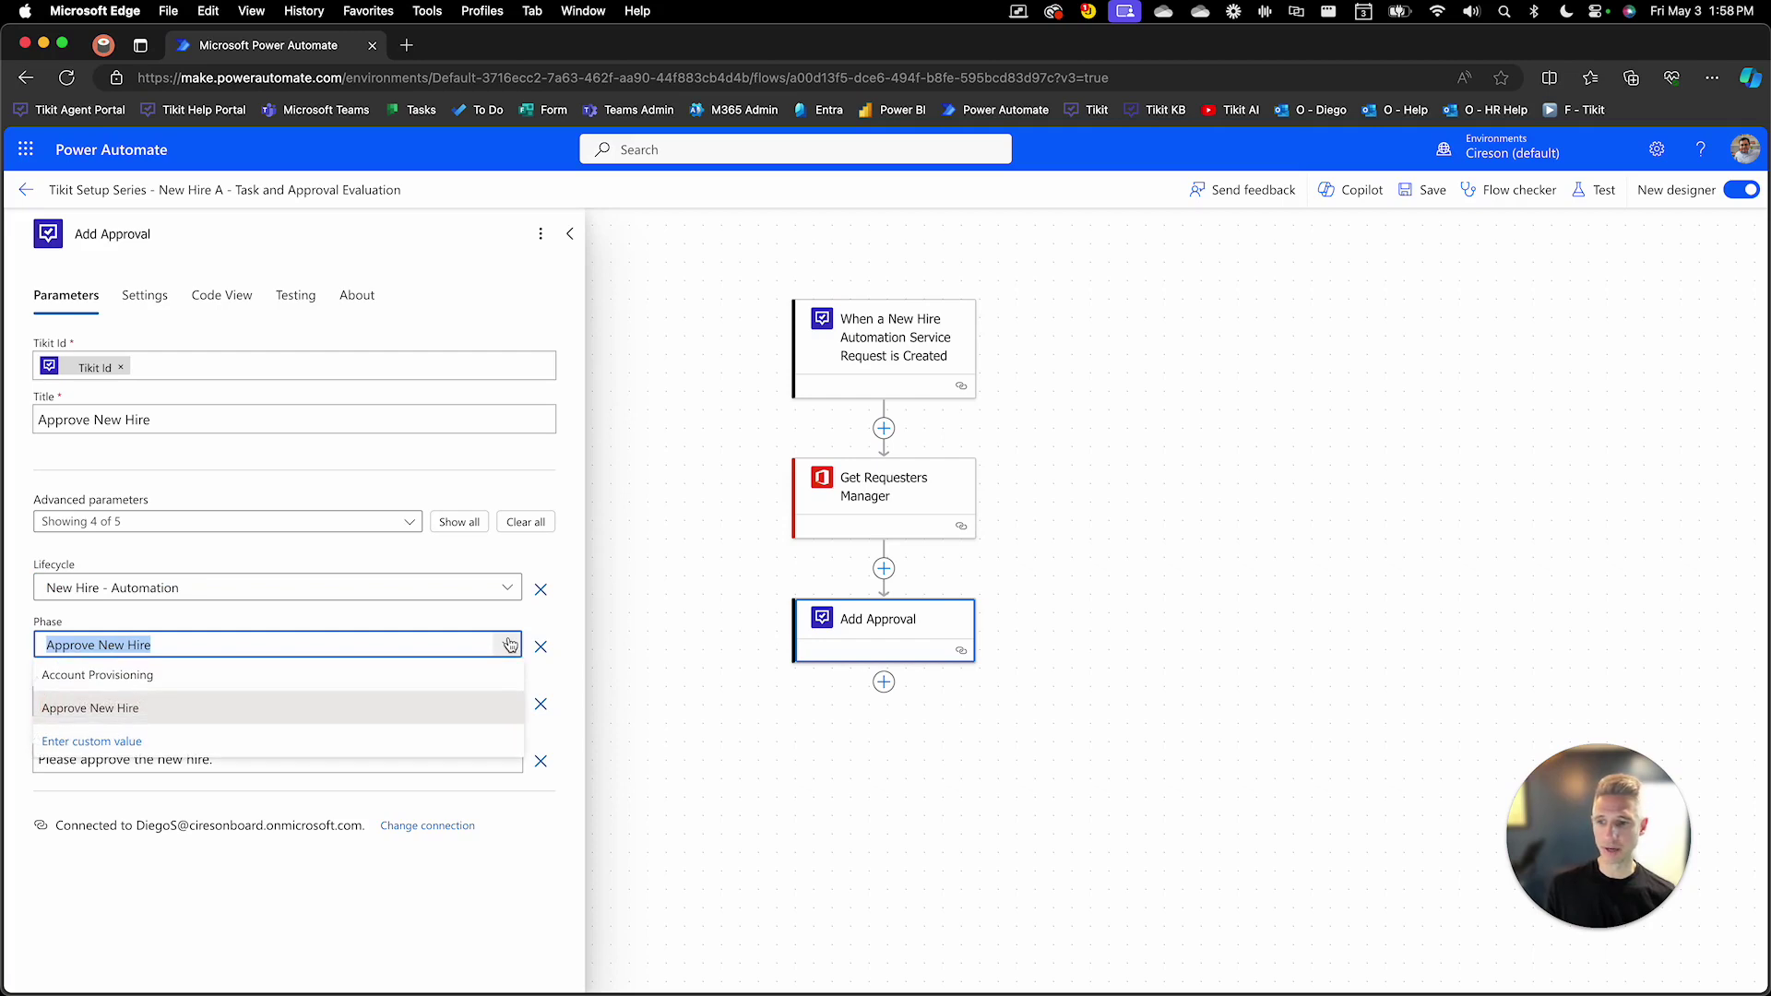
{"action": "left_click", "coordinate": [509, 645]}
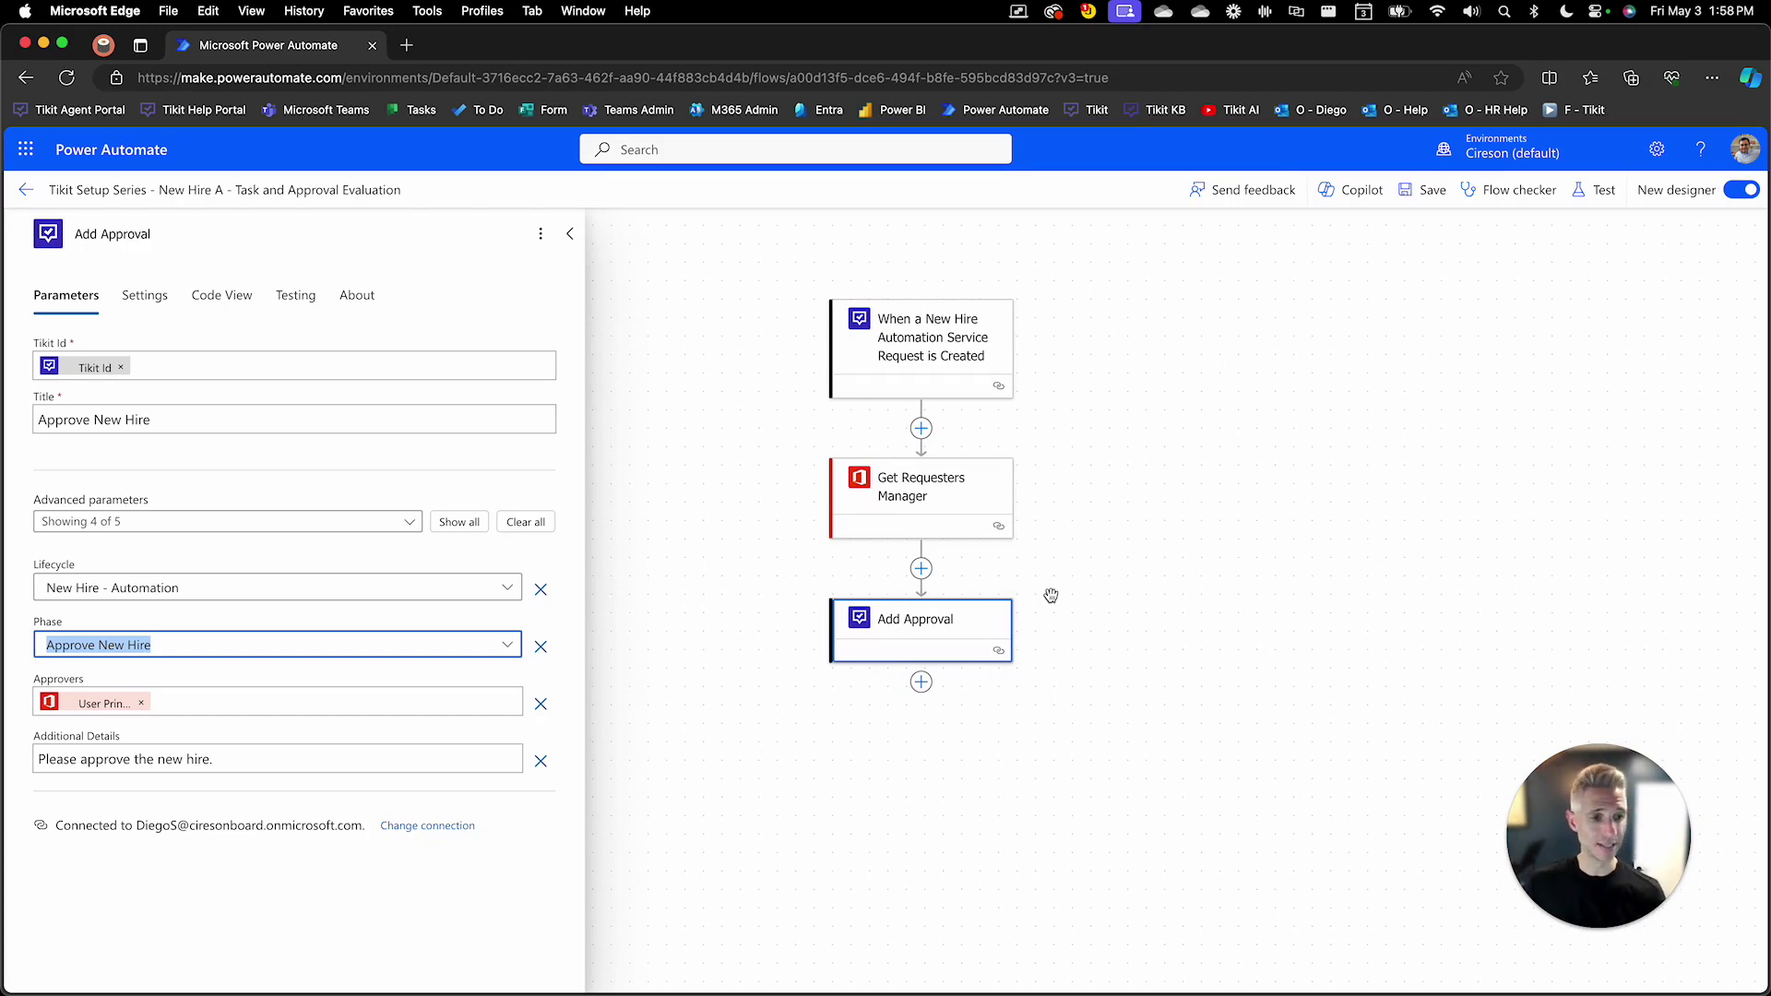
{"action": "left_click", "coordinate": [1584, 836]}
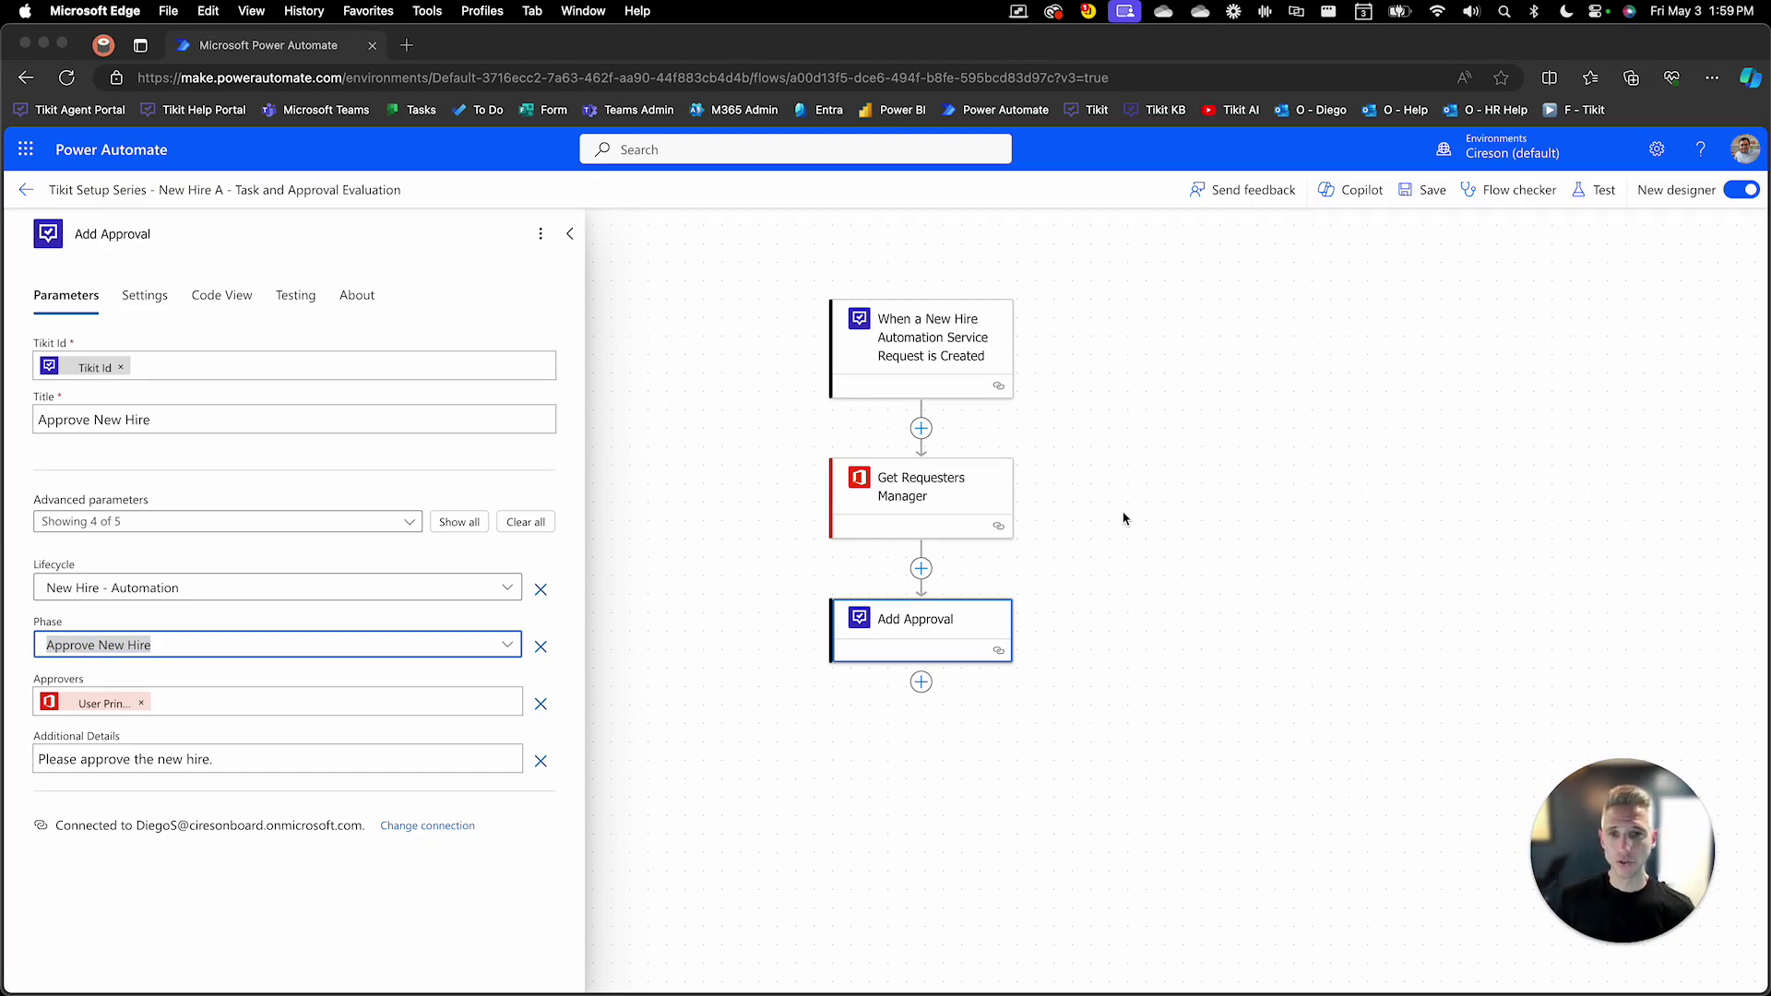
{"action": "left_click", "coordinate": [920, 356]}
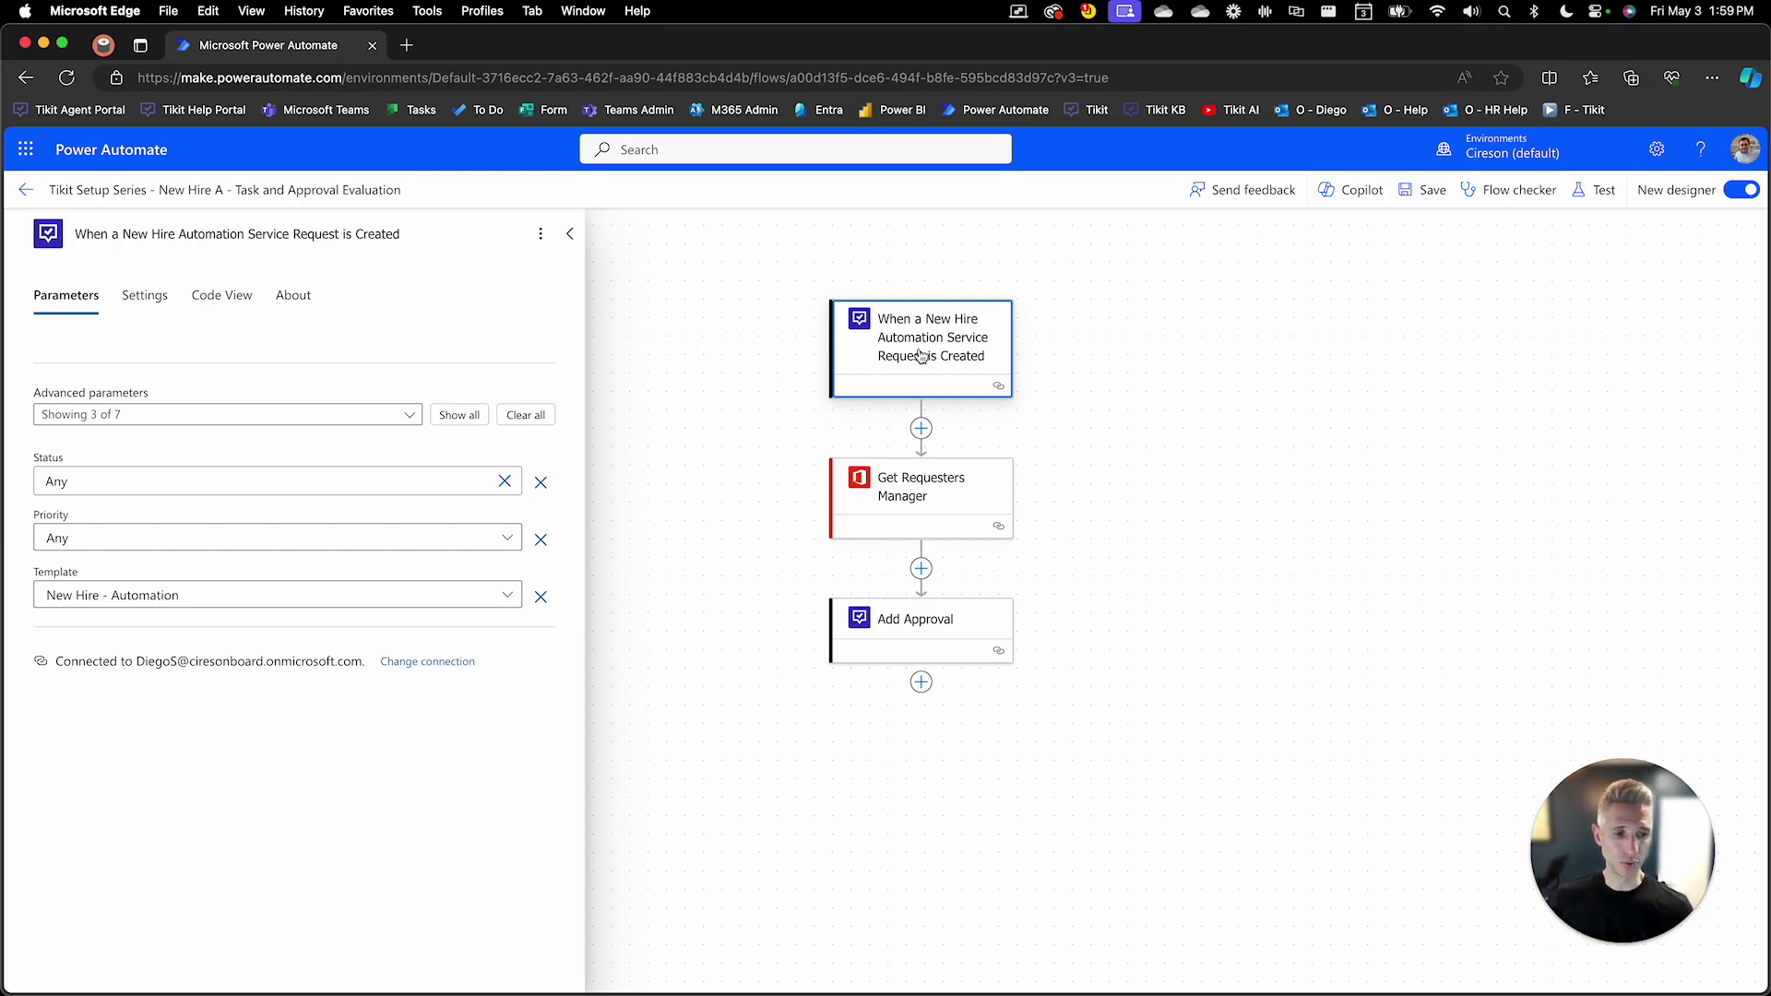
Step: Insert a new action after the trigger and search for 'parse'
{"action": "left_click", "coordinate": [921, 428]}
{"action": "left_click", "coordinate": [975, 415]}
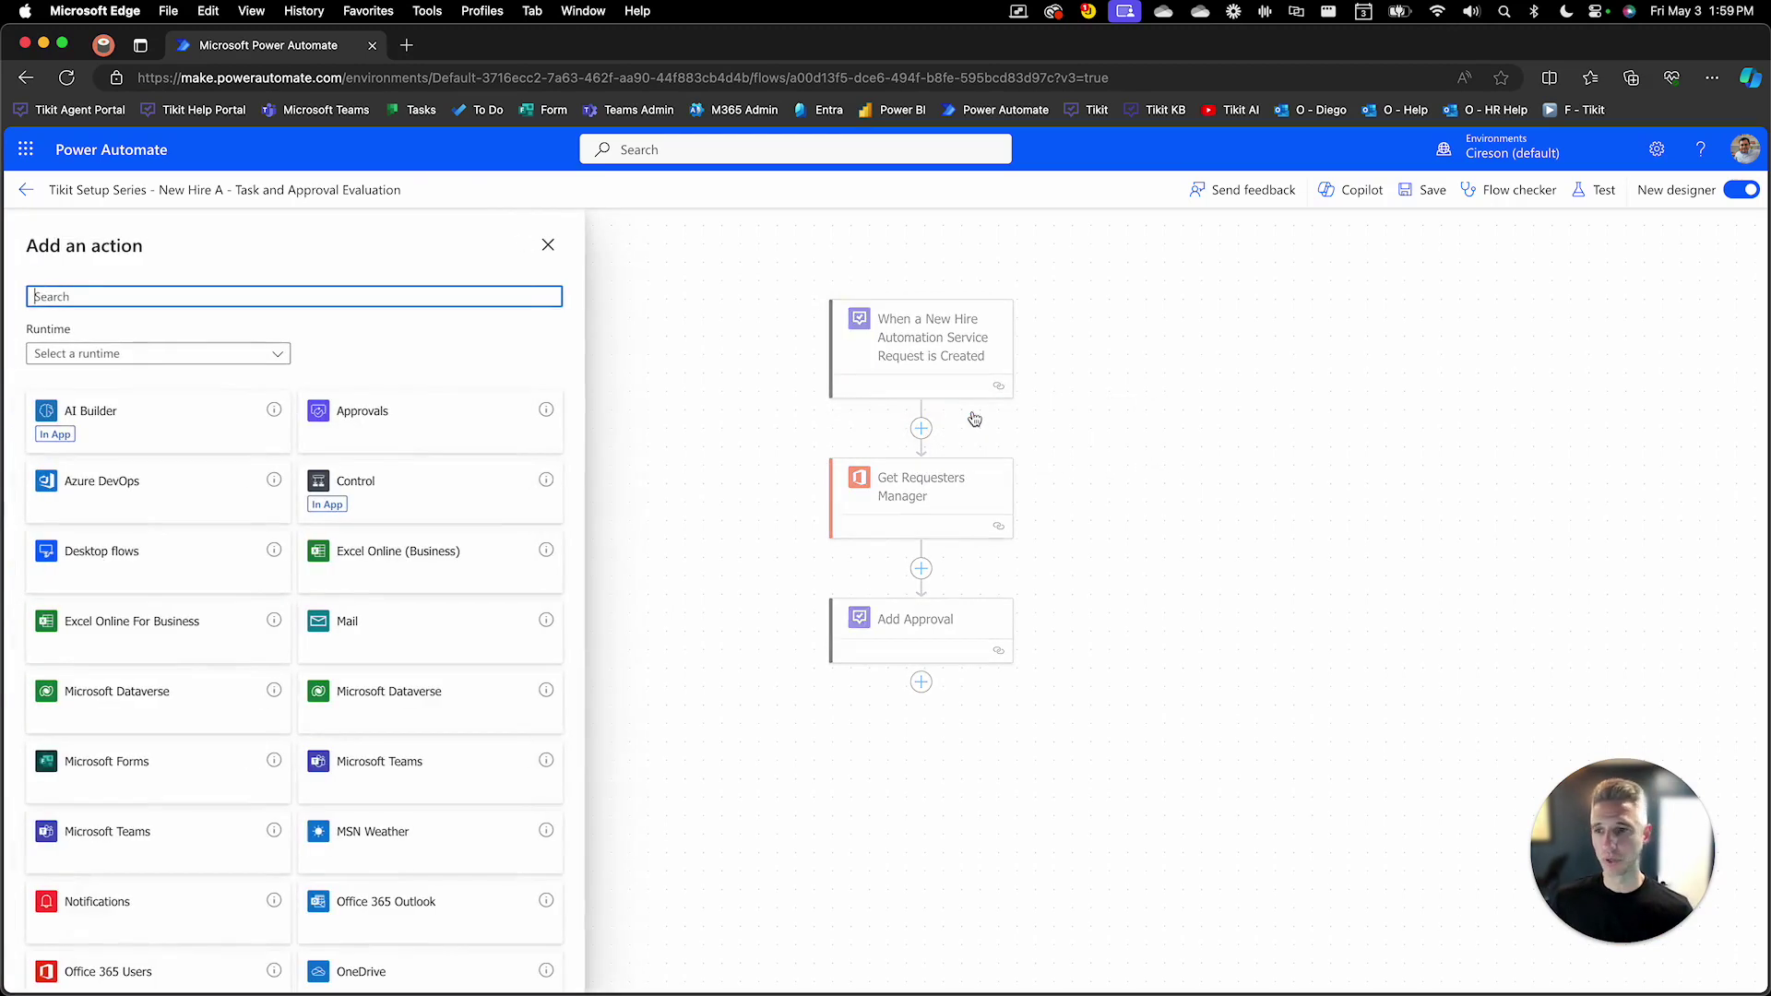
{"action": "type", "text": "parse"}
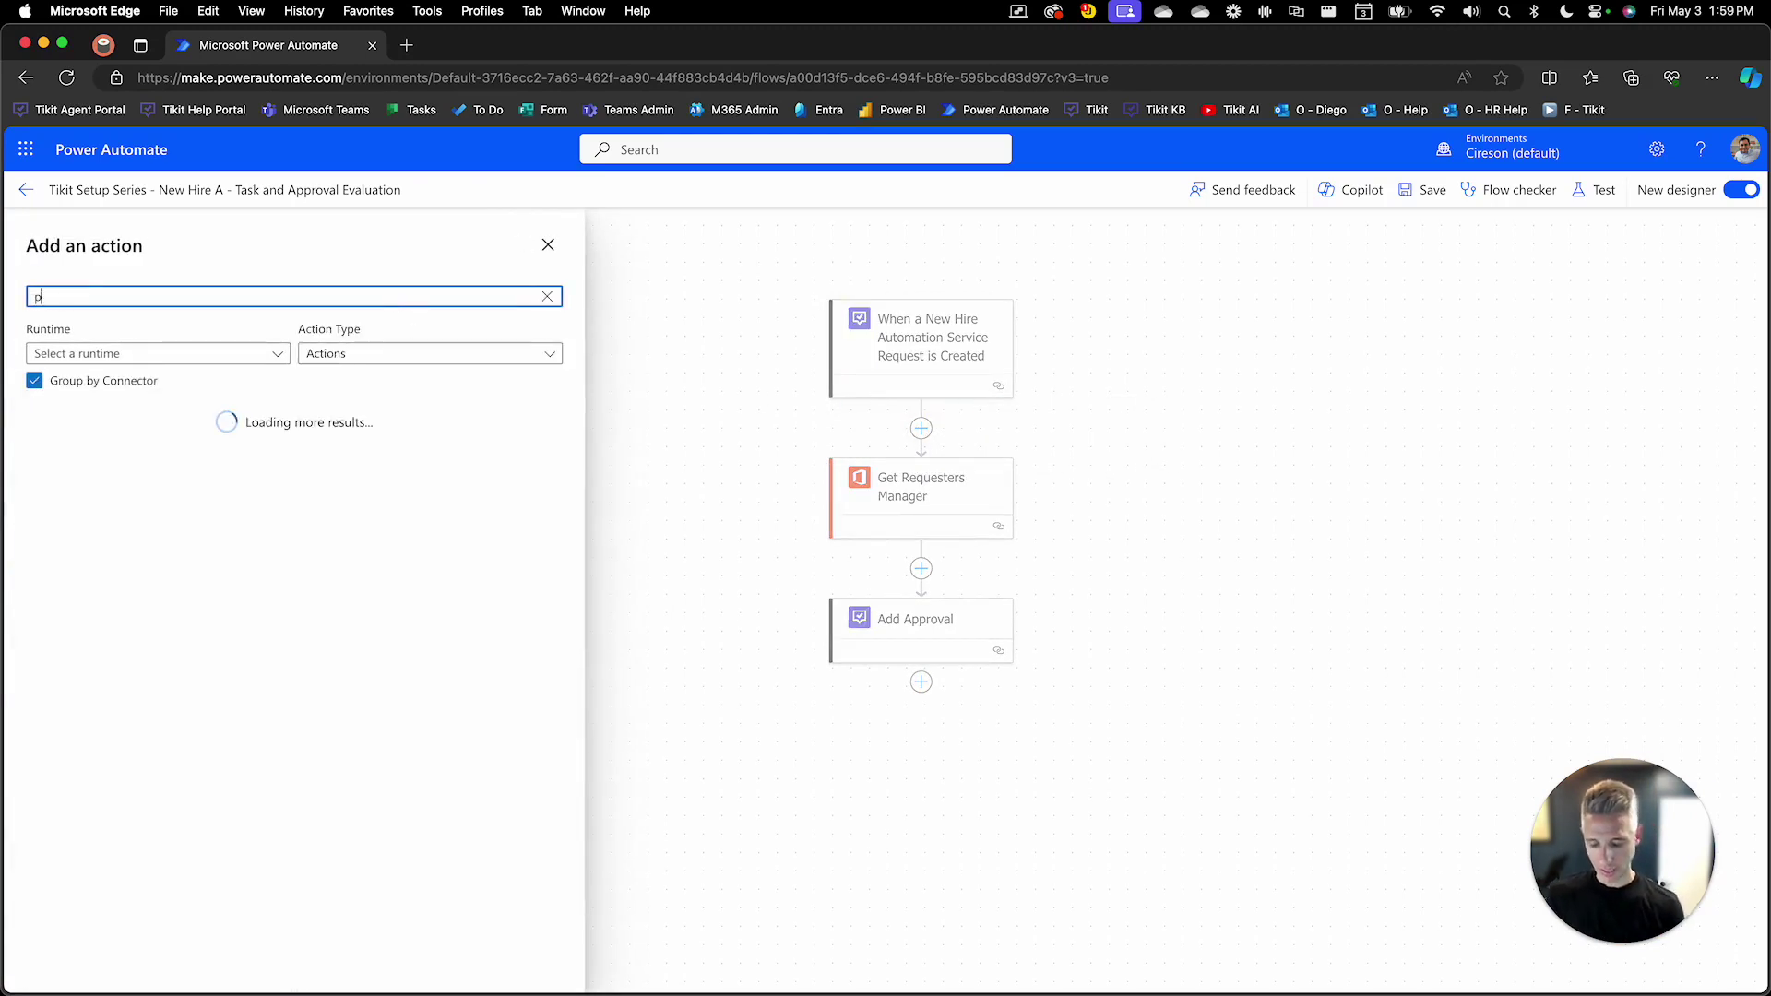
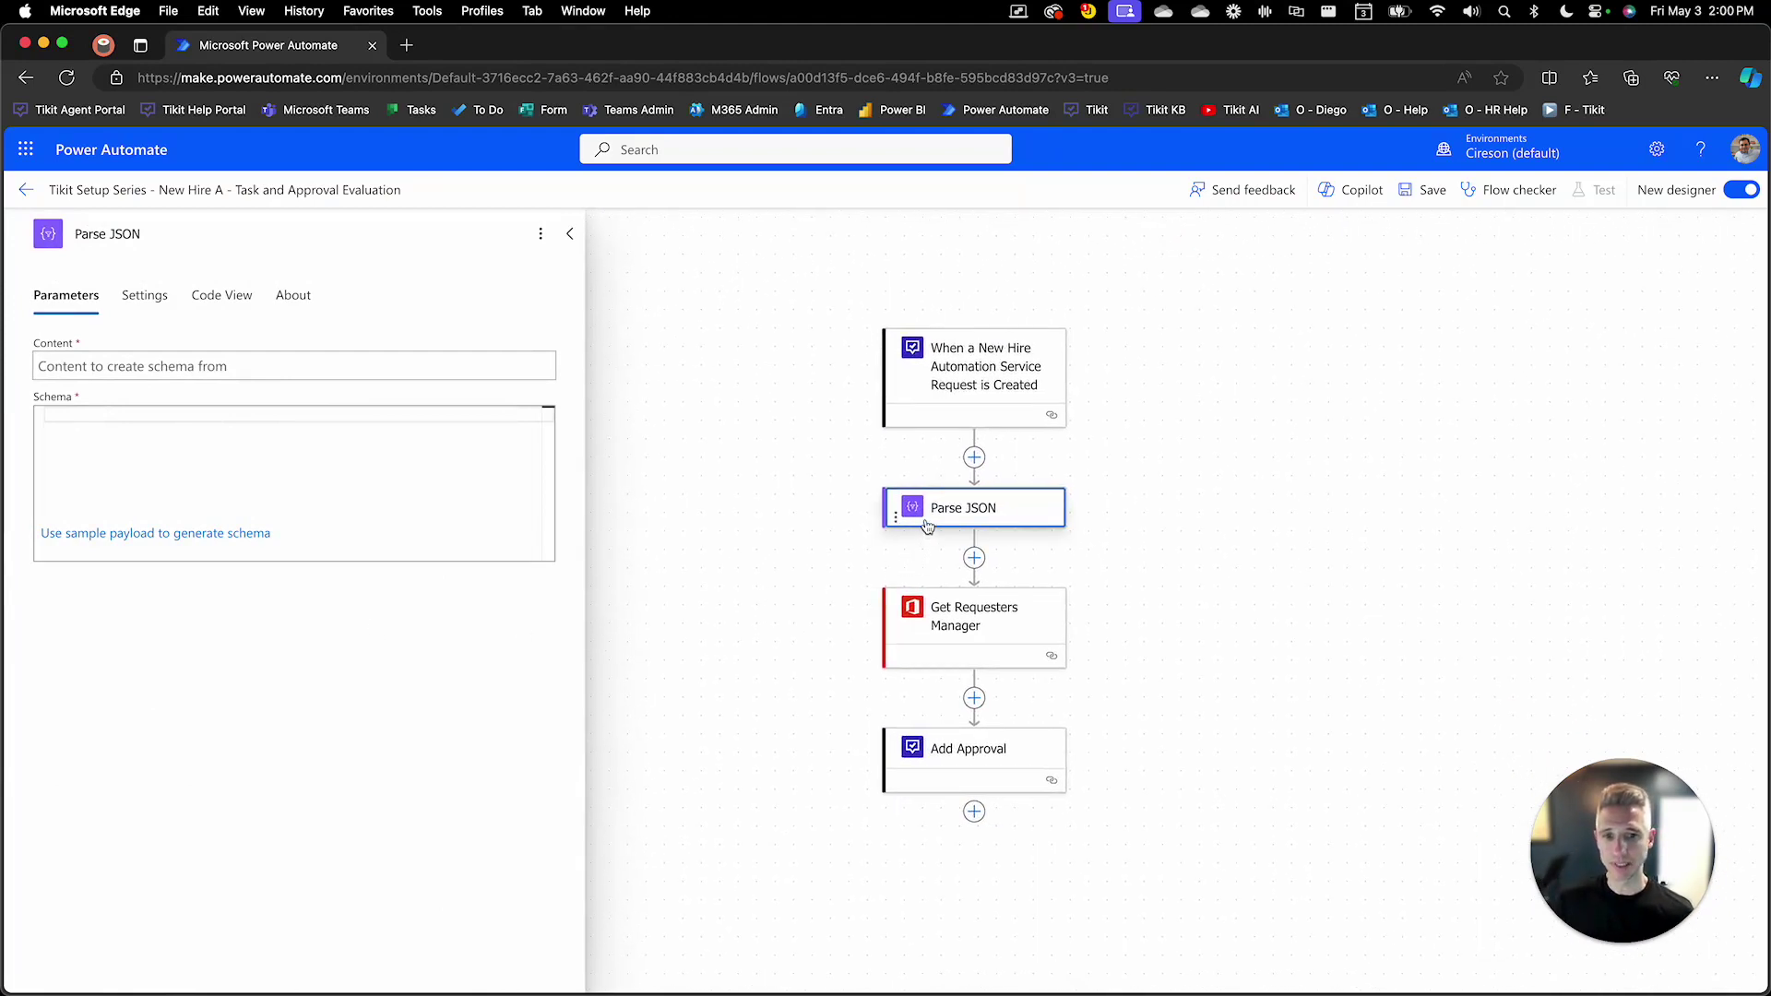
Step: Fill the Parse JSON Content field with the trigger's Card Answer Json value, found by searching 'json'
{"action": "left_click", "coordinate": [153, 364]}
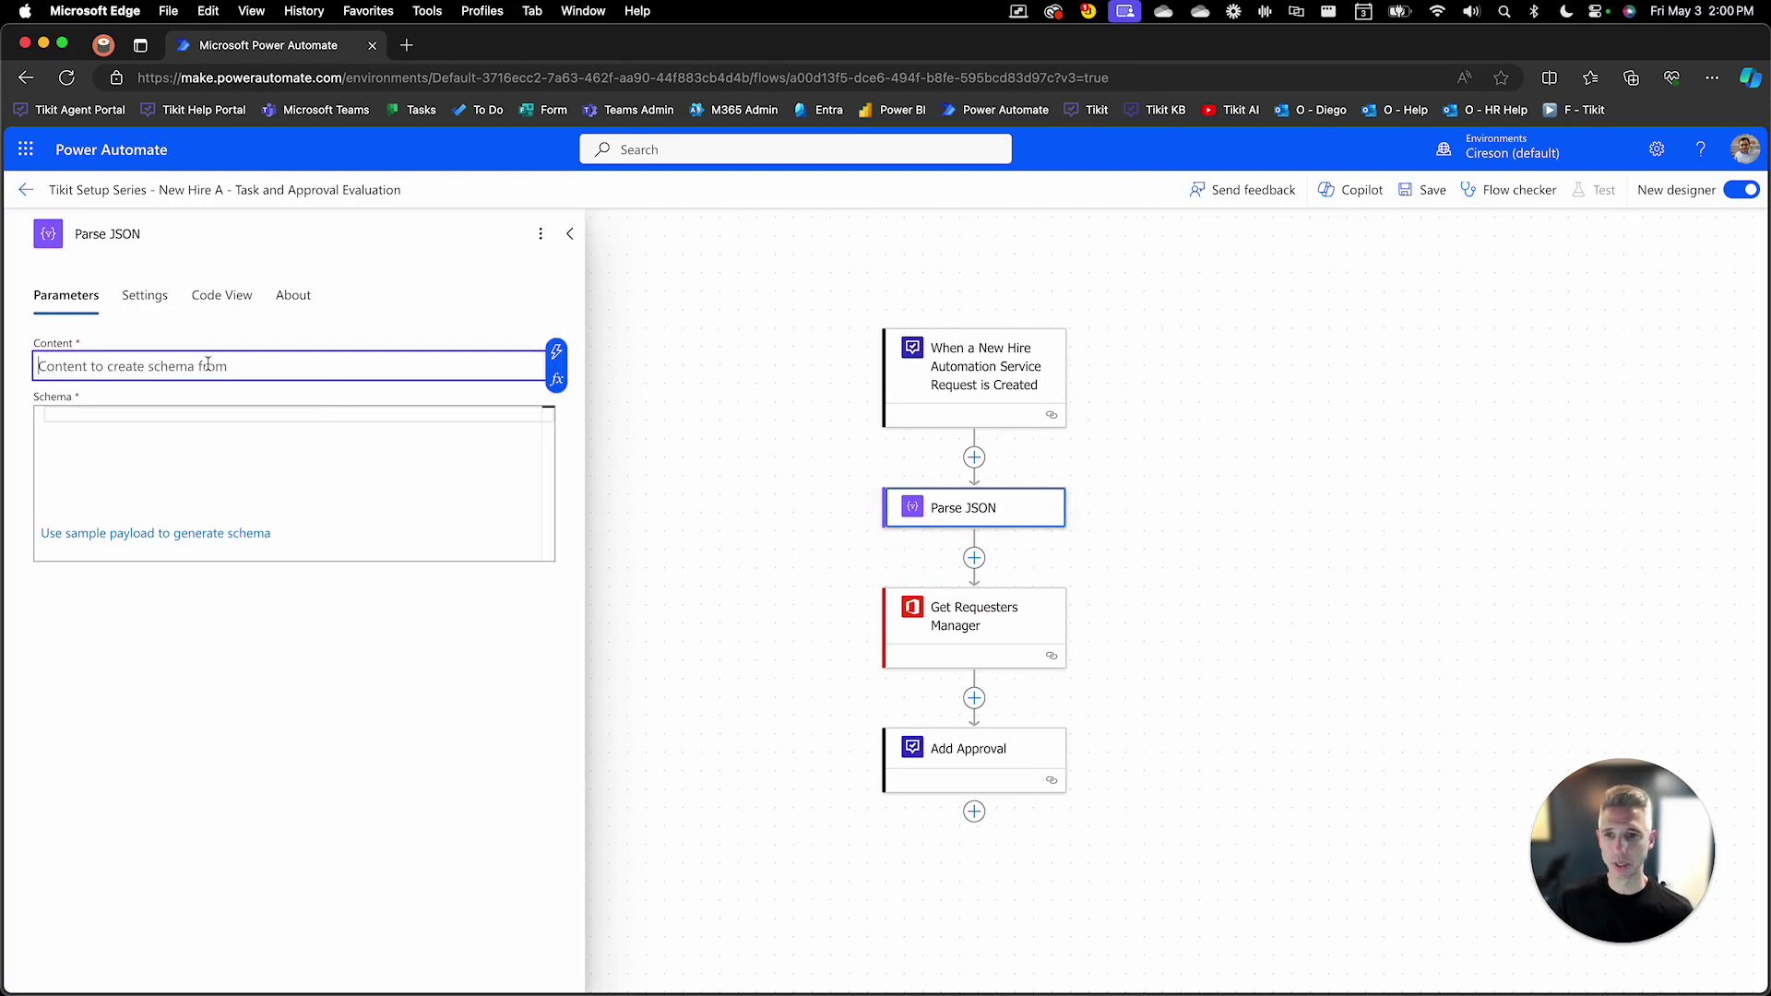
{"action": "left_click", "coordinate": [555, 355]}
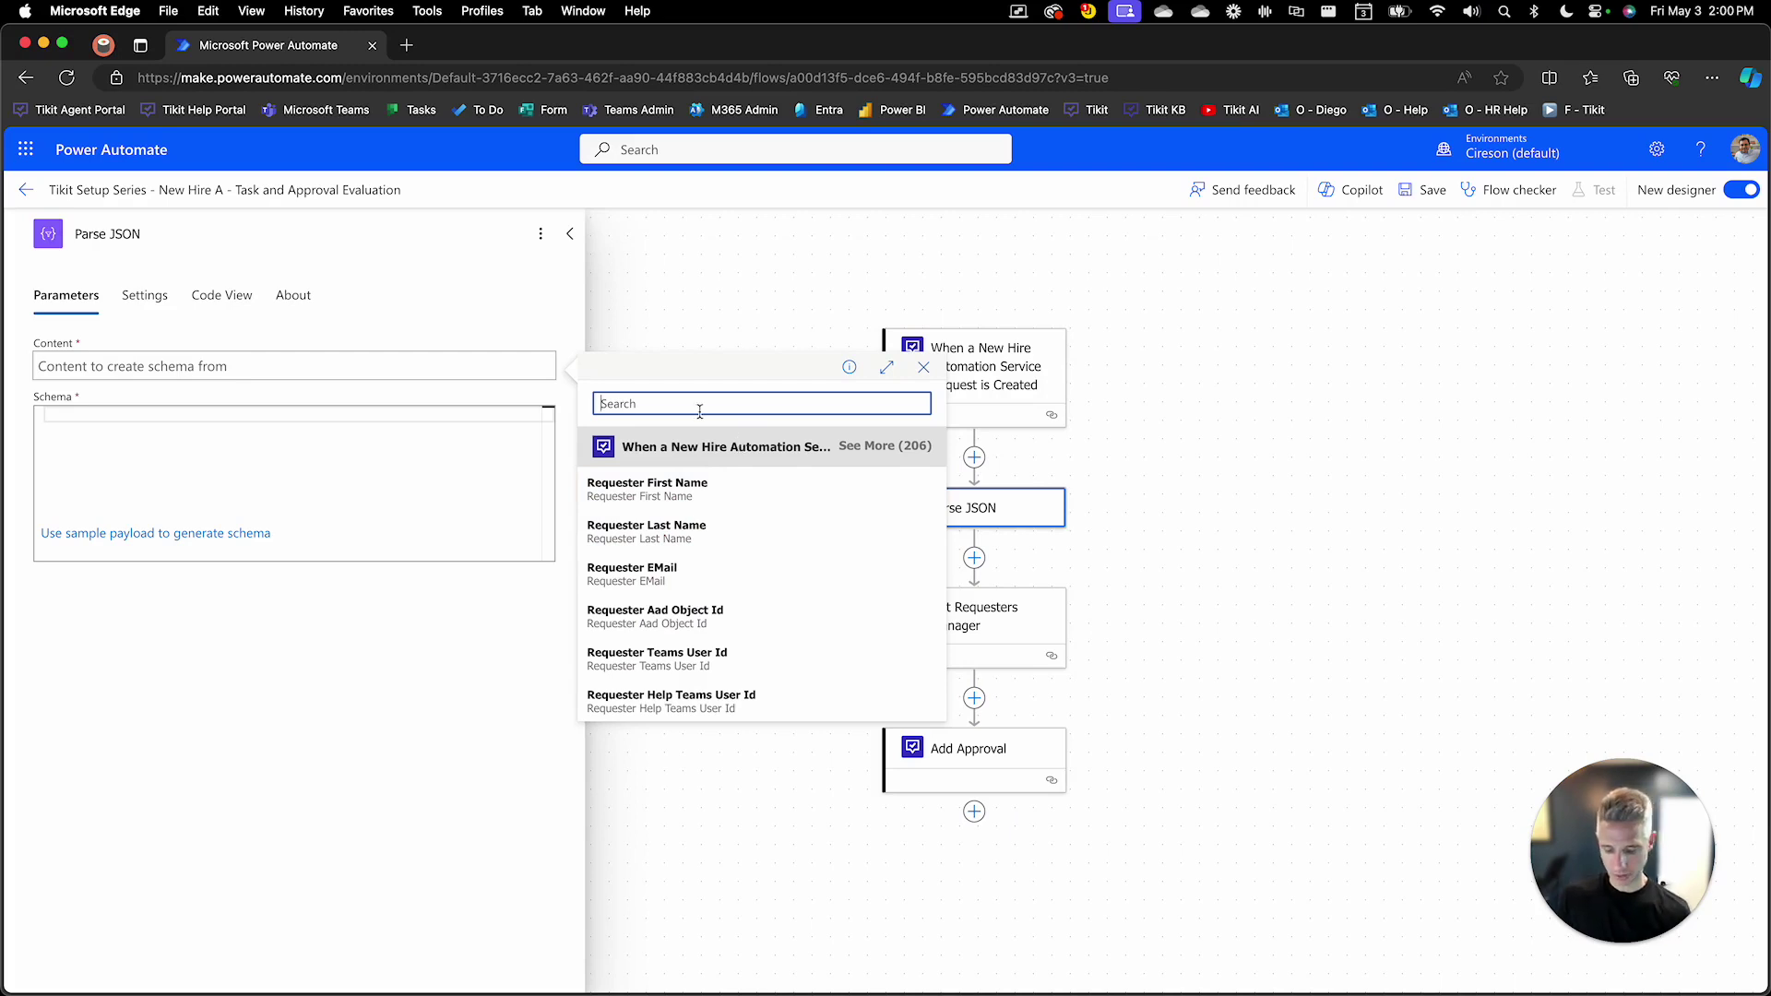
{"action": "type", "text": "json"}
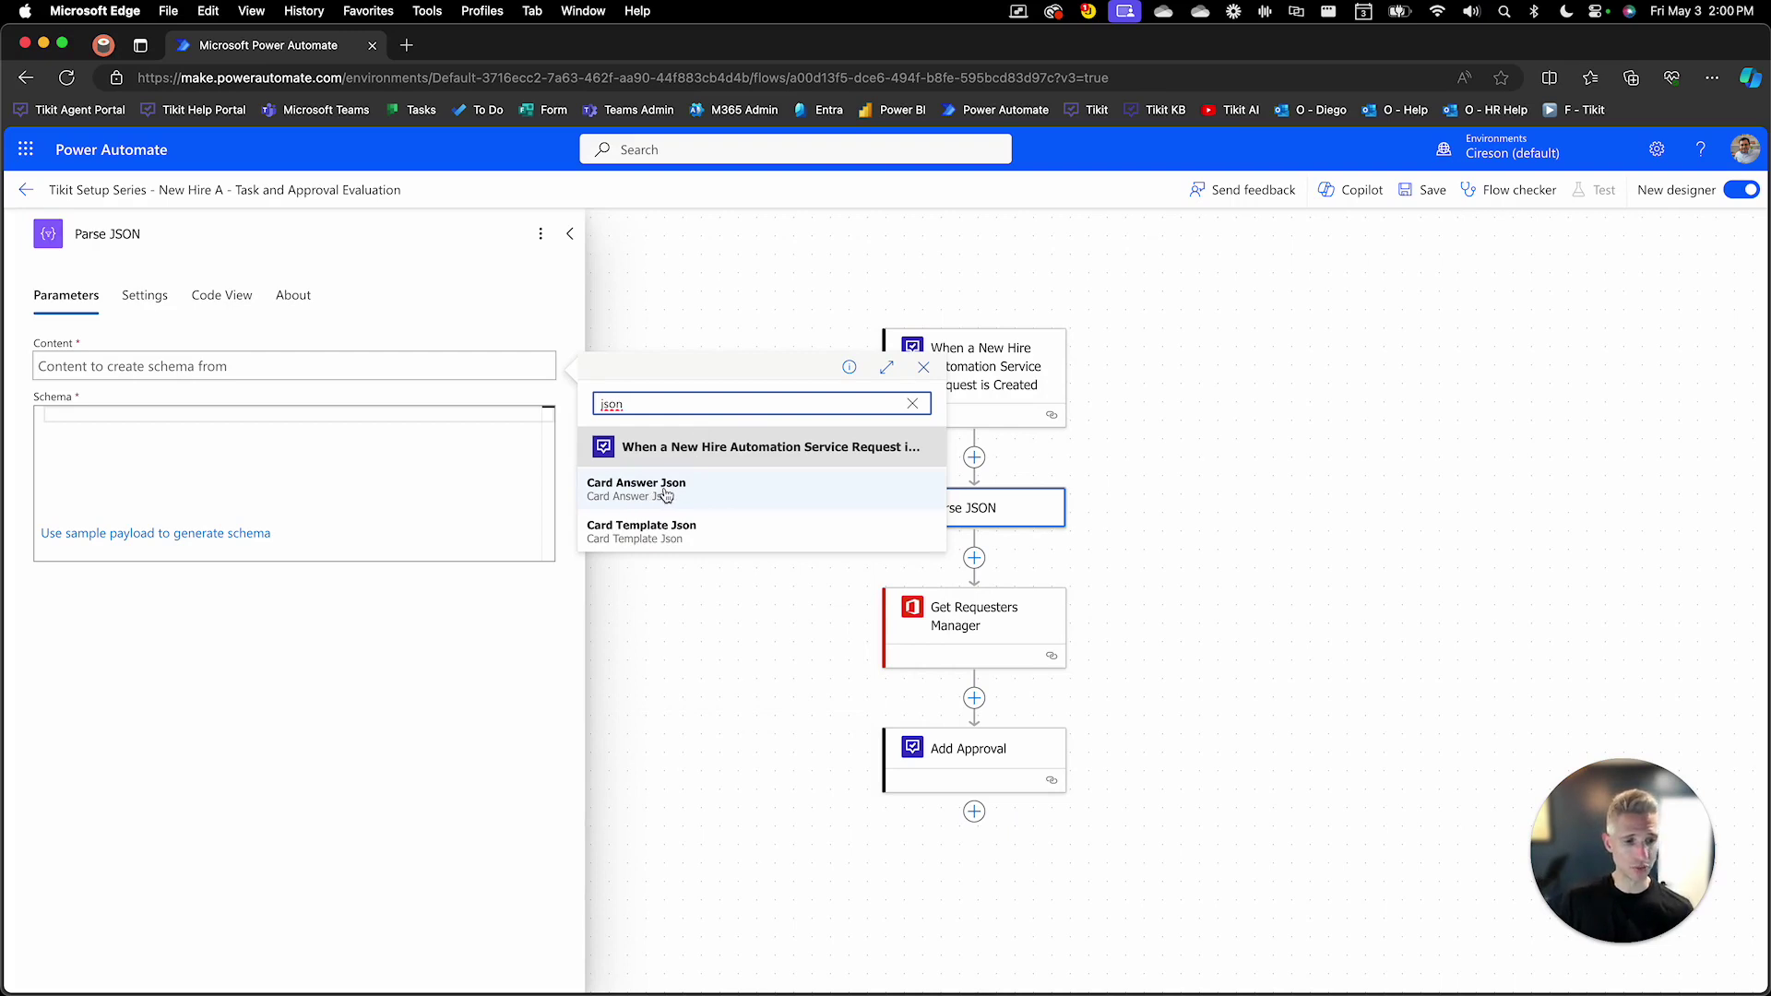
{"action": "left_click", "coordinate": [665, 495]}
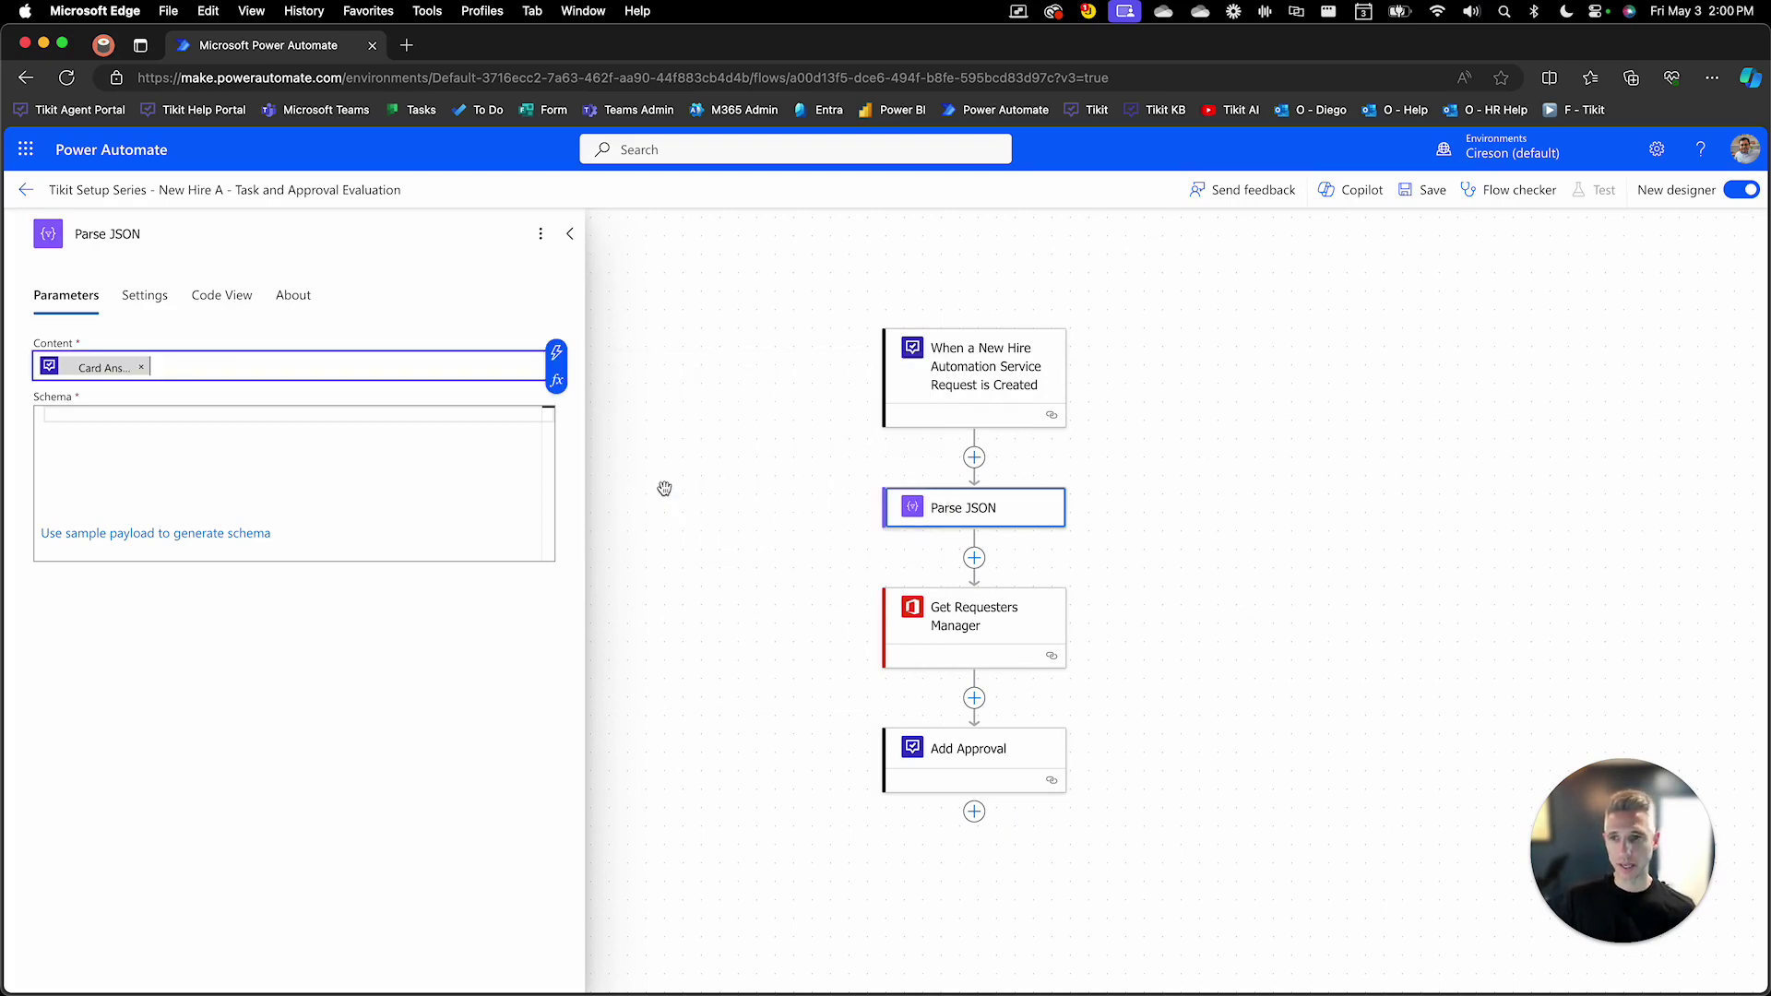
{"action": "left_click", "coordinate": [90, 412]}
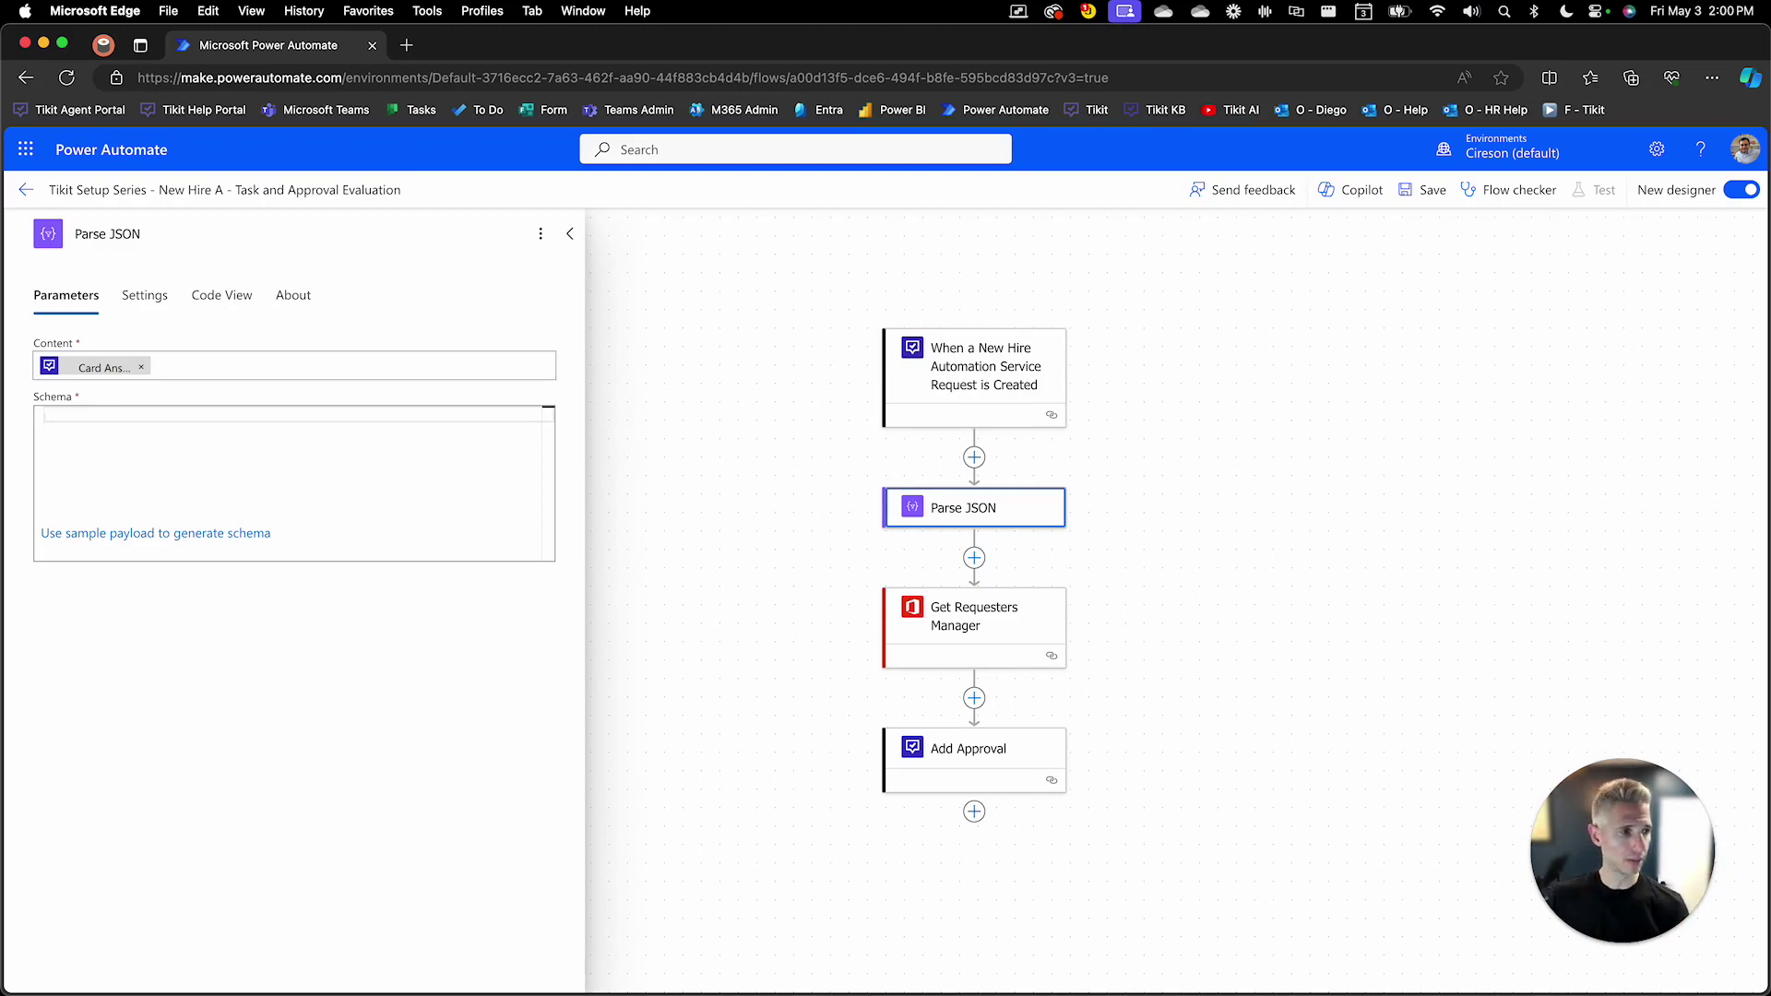
{"action": "key", "text": "super+Tab"}
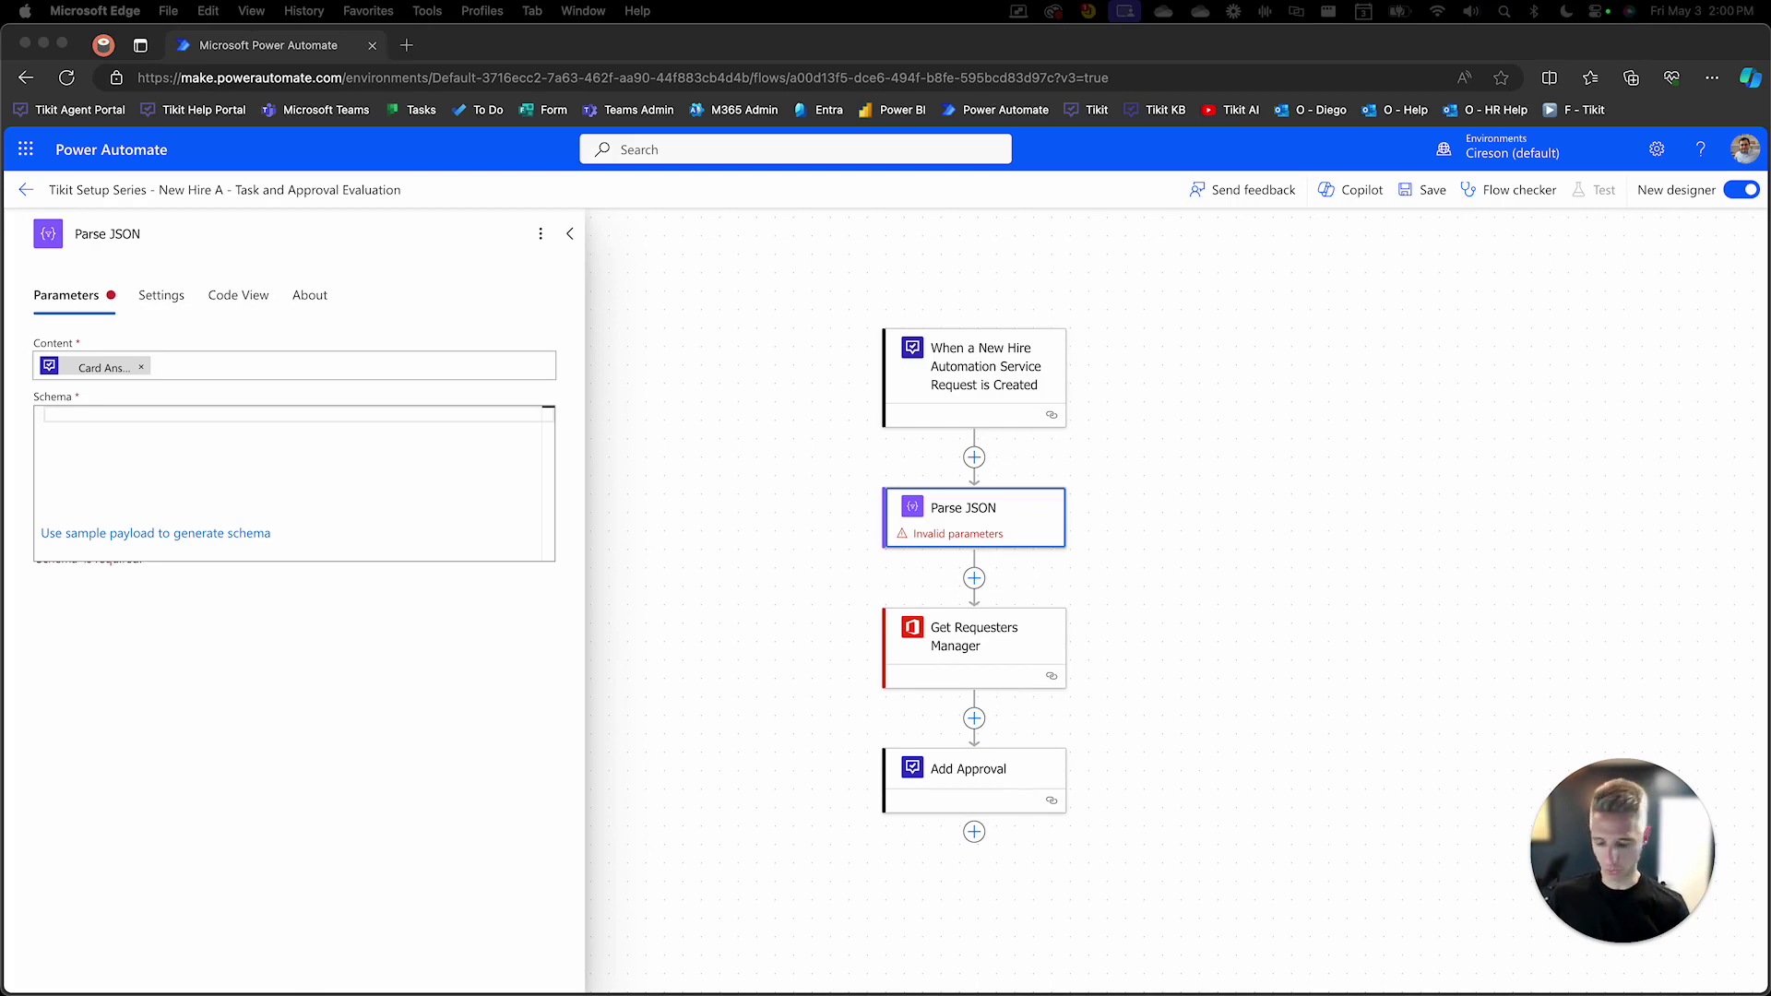
Step: Paste the JSON schema into the Schema box and commit it to clear the errors
{"action": "left_click", "coordinate": [121, 416]}
{"action": "type", "text": "{     \"type\": \"object\",     \"properties\": {         \"firstName\": {             \"type\": \"string\"         },         \"lastName\": {             \"type\": \"string\"         },         \"jobTitle\": {             \"type\": \"string\"         },         \"department\": {             \"type\": \"string\"         },         \"startDate\": {             \"type\": \"string\"         }     } }"}
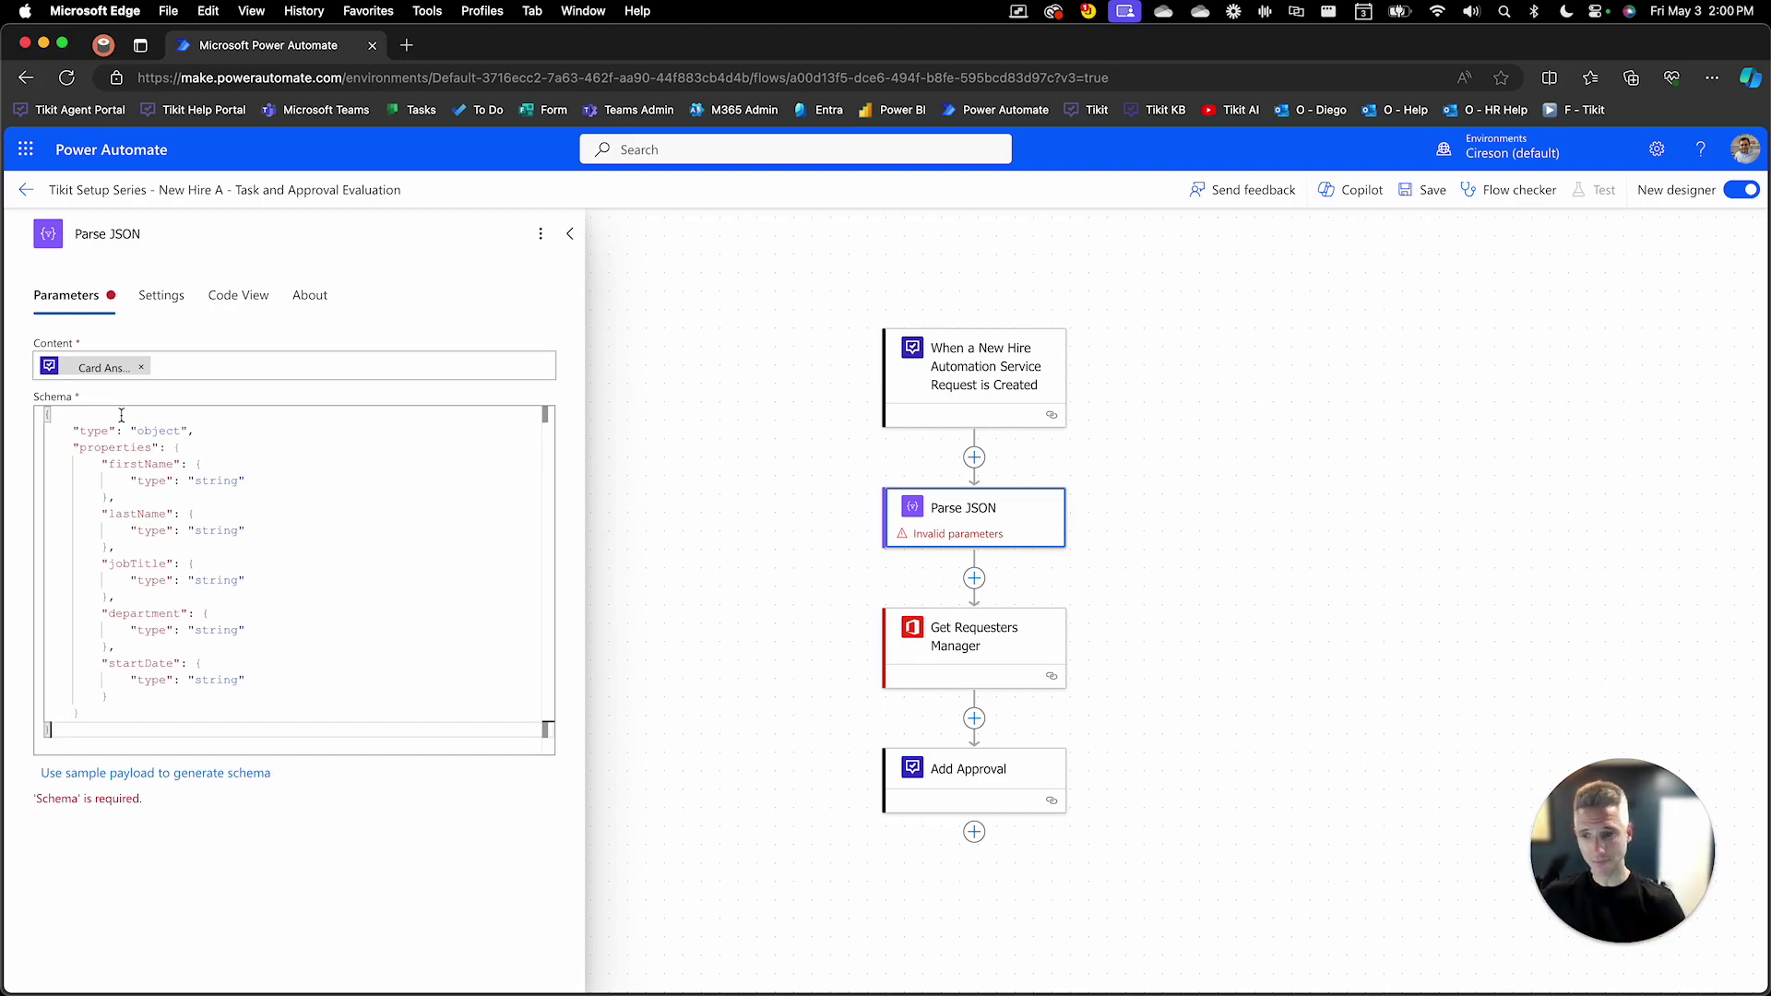
{"action": "left_click", "coordinate": [234, 860]}
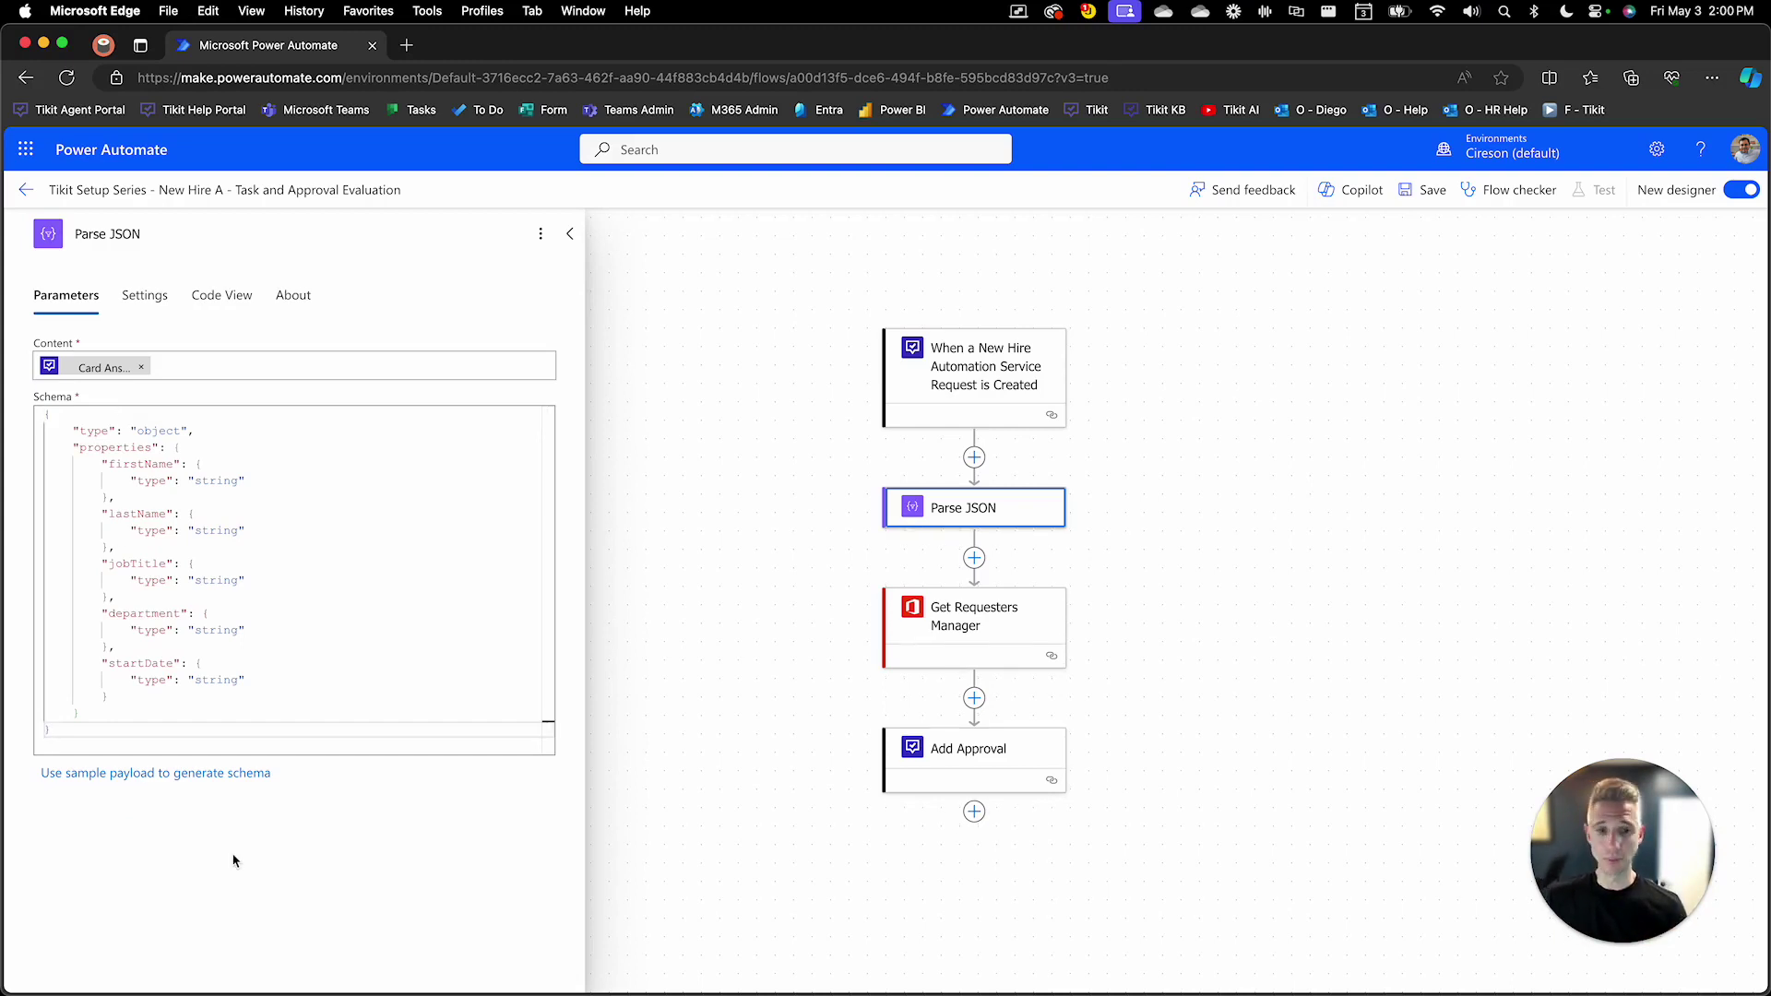
Step: Highlight each schema property in turn: firstName, lastName, jobTitle, department and startDate
{"action": "double_click", "coordinate": [143, 465]}
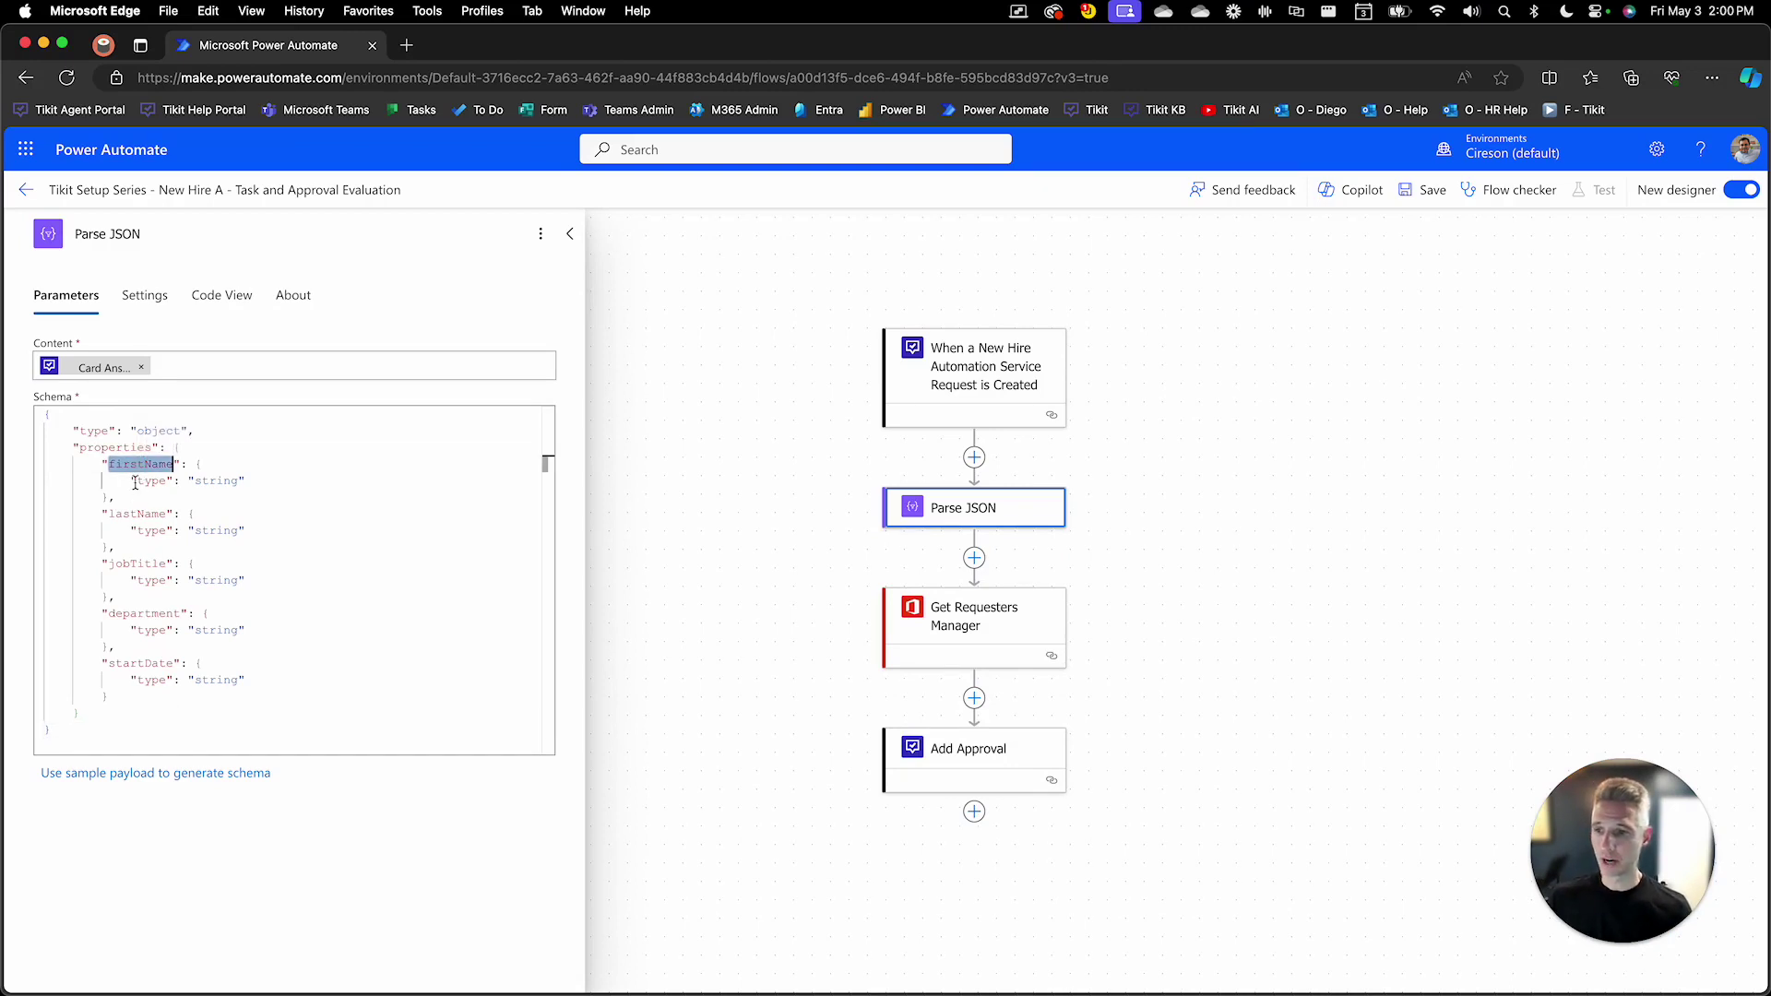
{"action": "double_click", "coordinate": [134, 513]}
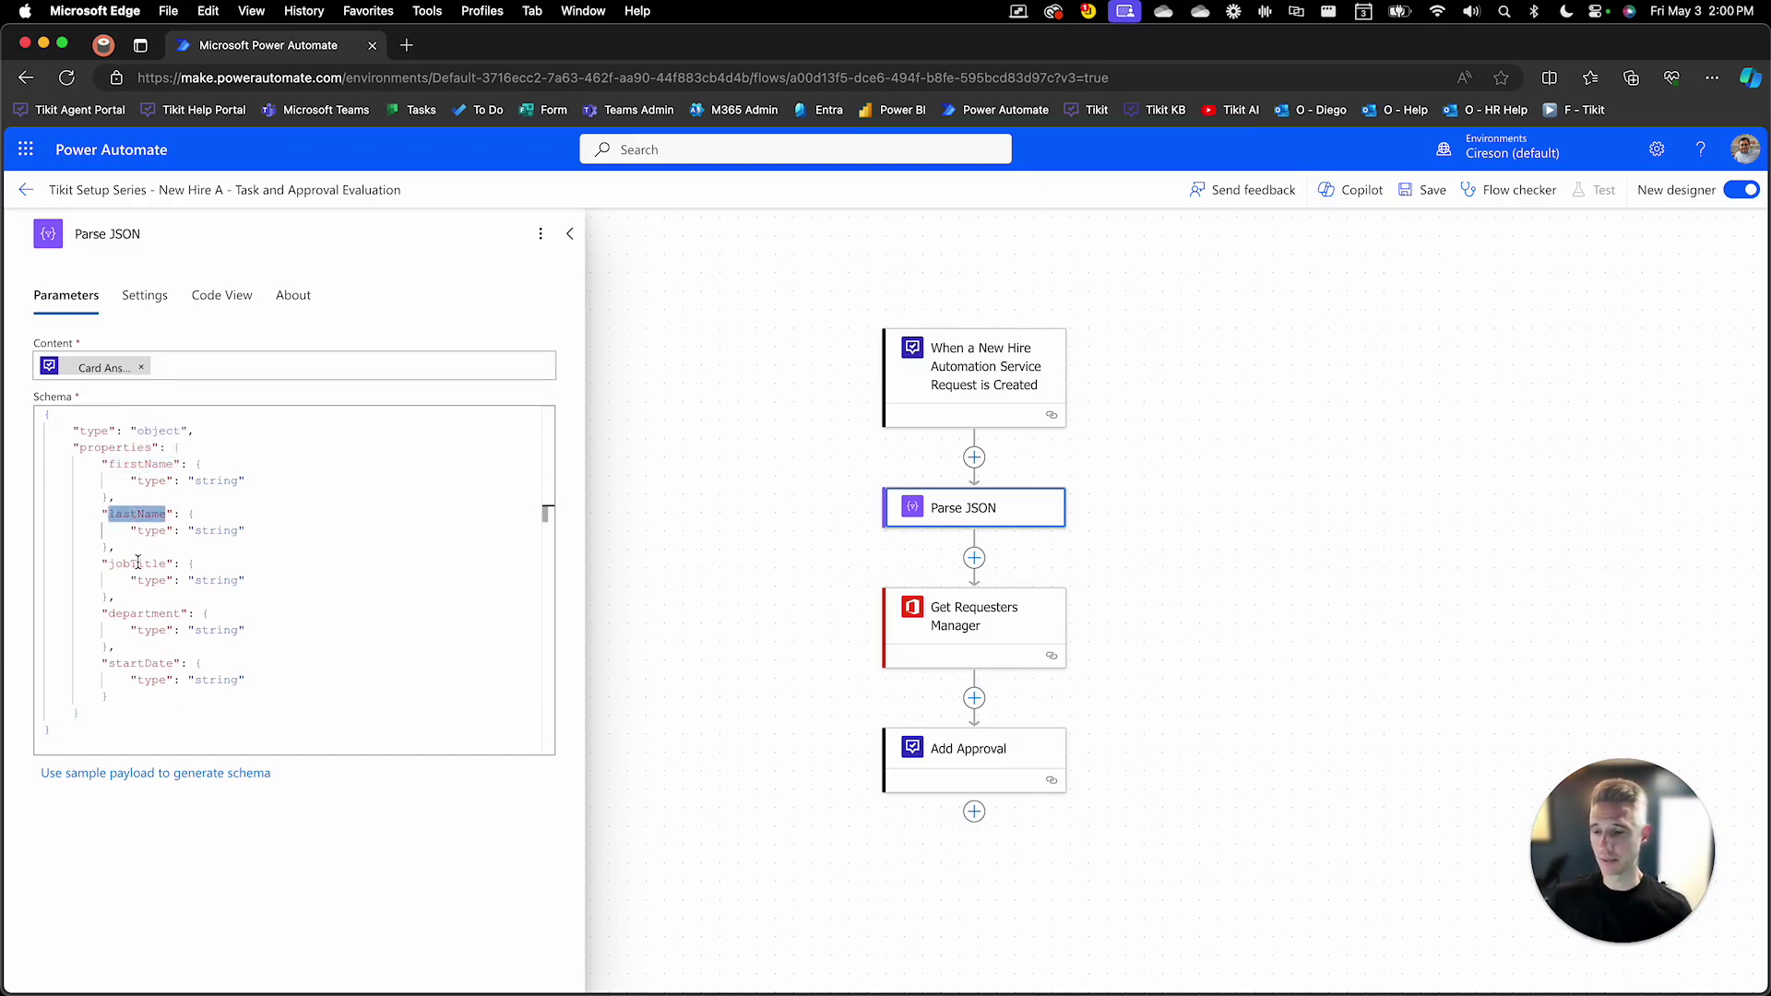
{"action": "double_click", "coordinate": [139, 564]}
{"action": "double_click", "coordinate": [143, 613]}
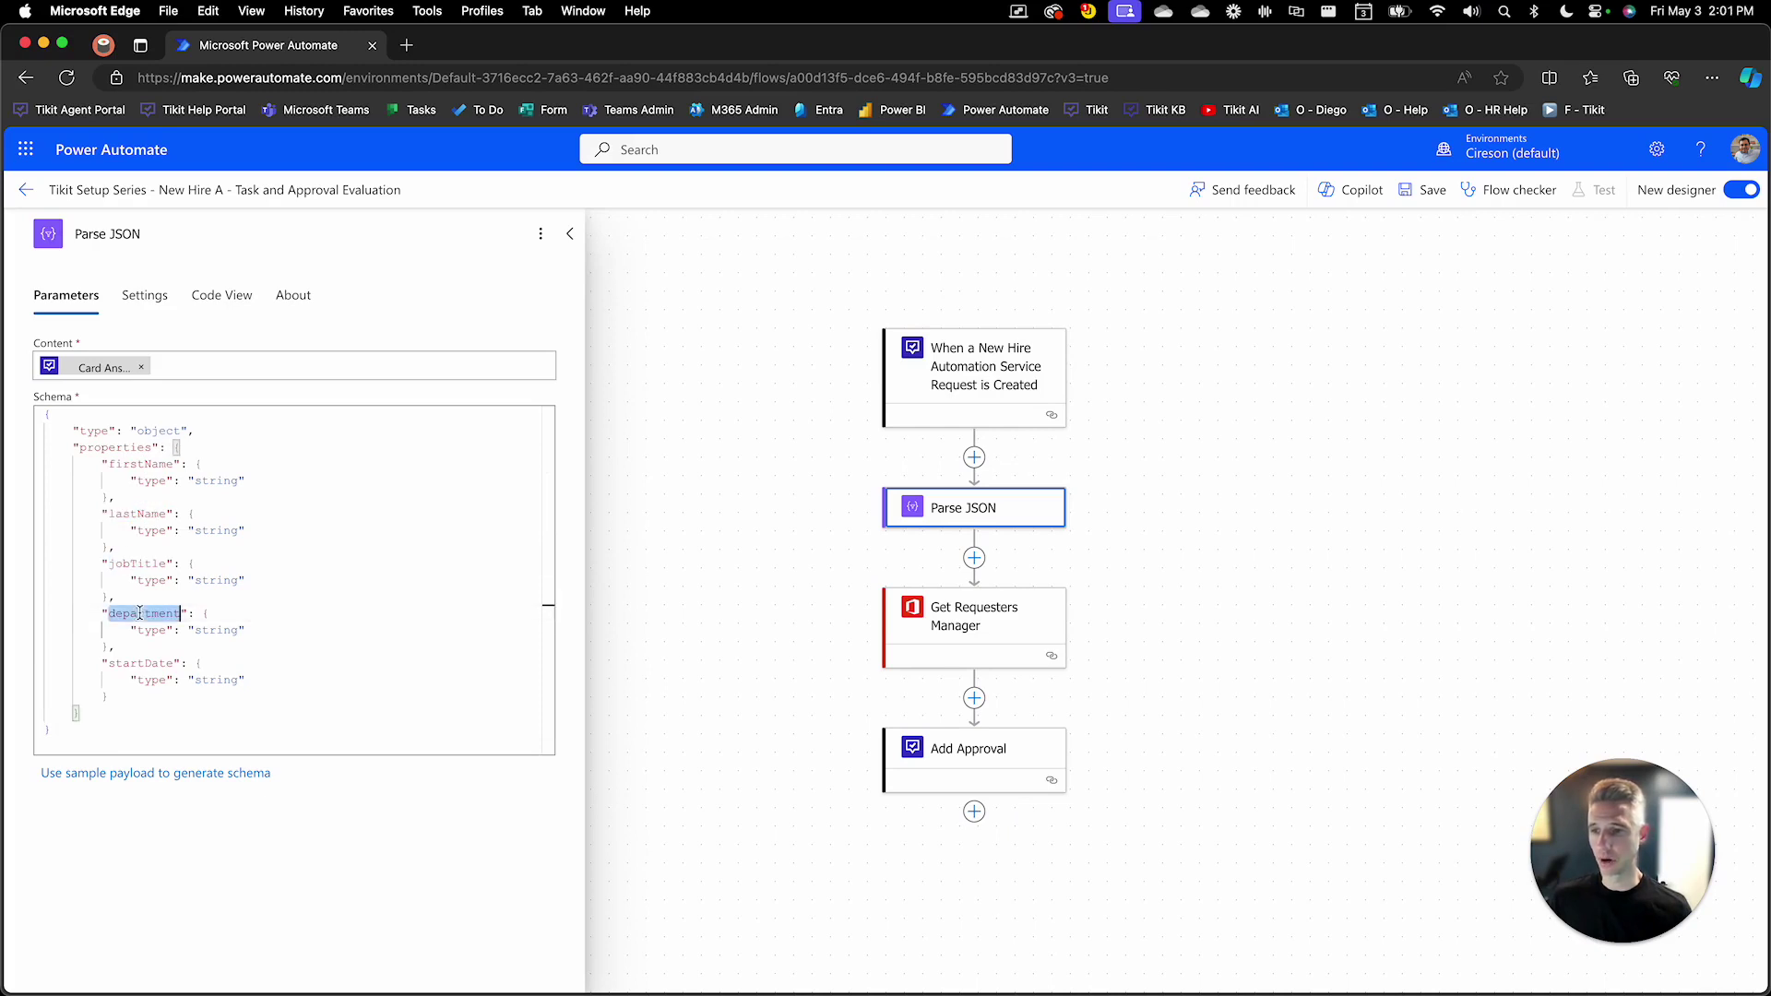
{"action": "double_click", "coordinate": [147, 664]}
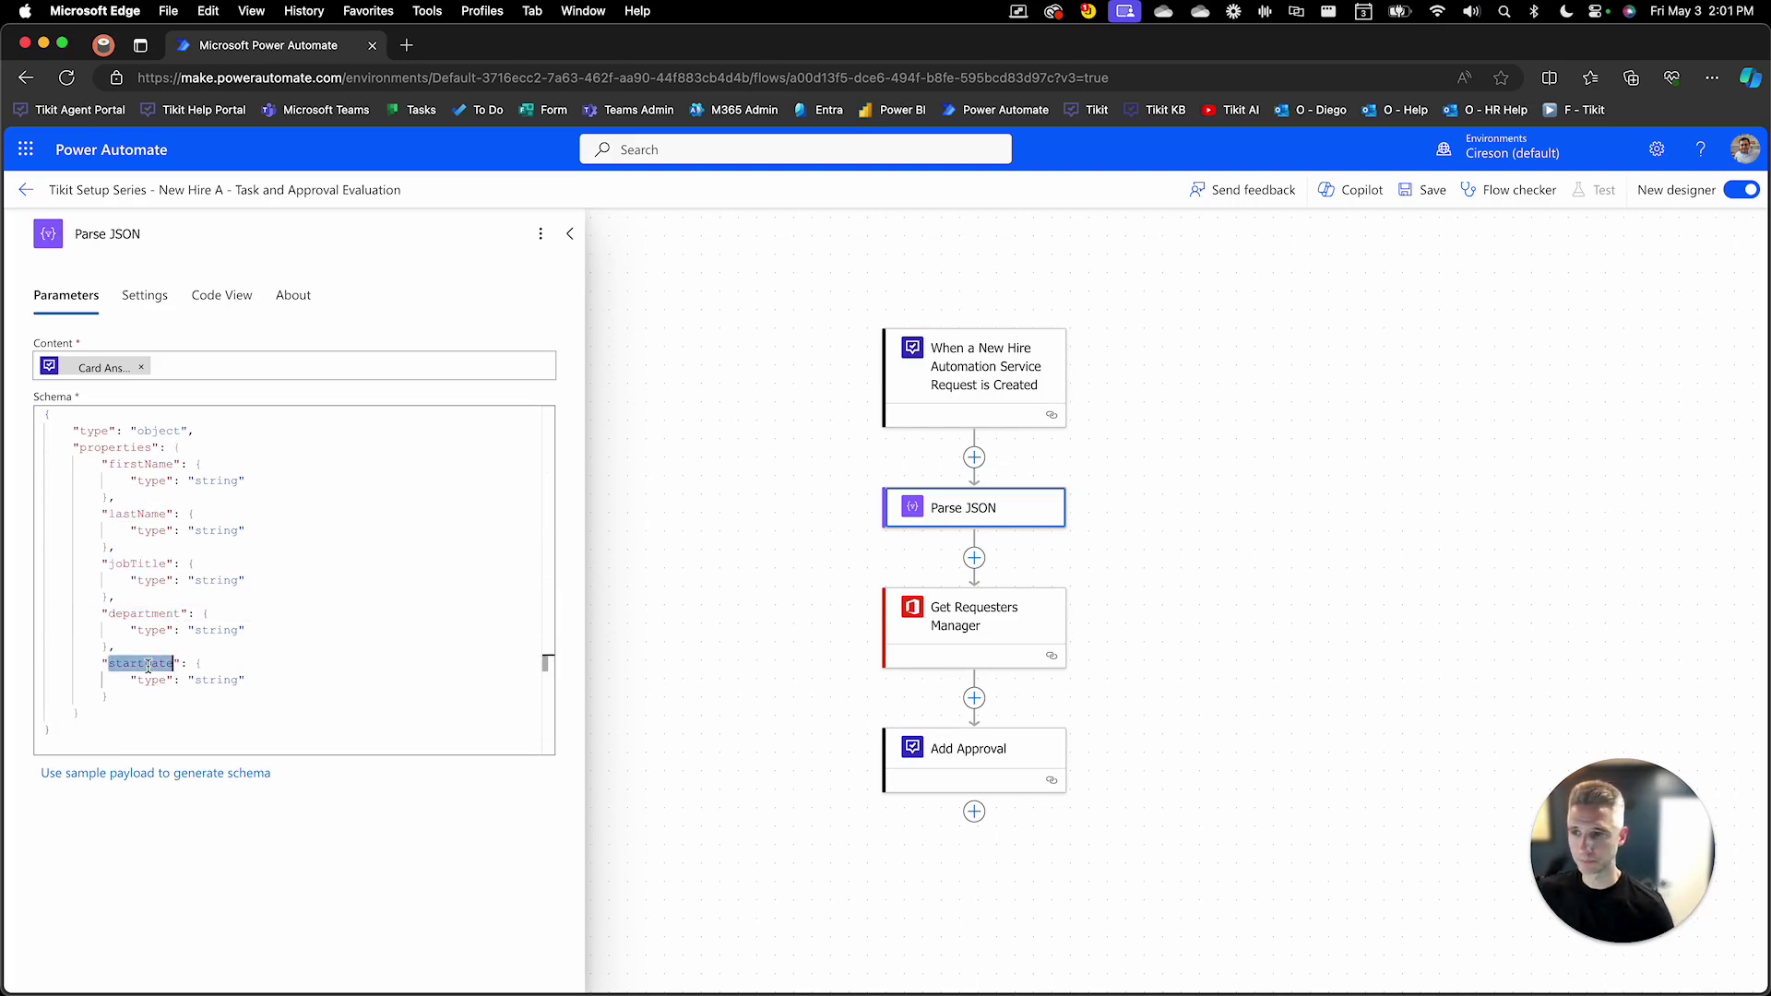
Step: Replace the step title 'Parse JSON' with 'Custom Form for New Hire'
{"action": "triple_click", "coordinate": [91, 237]}
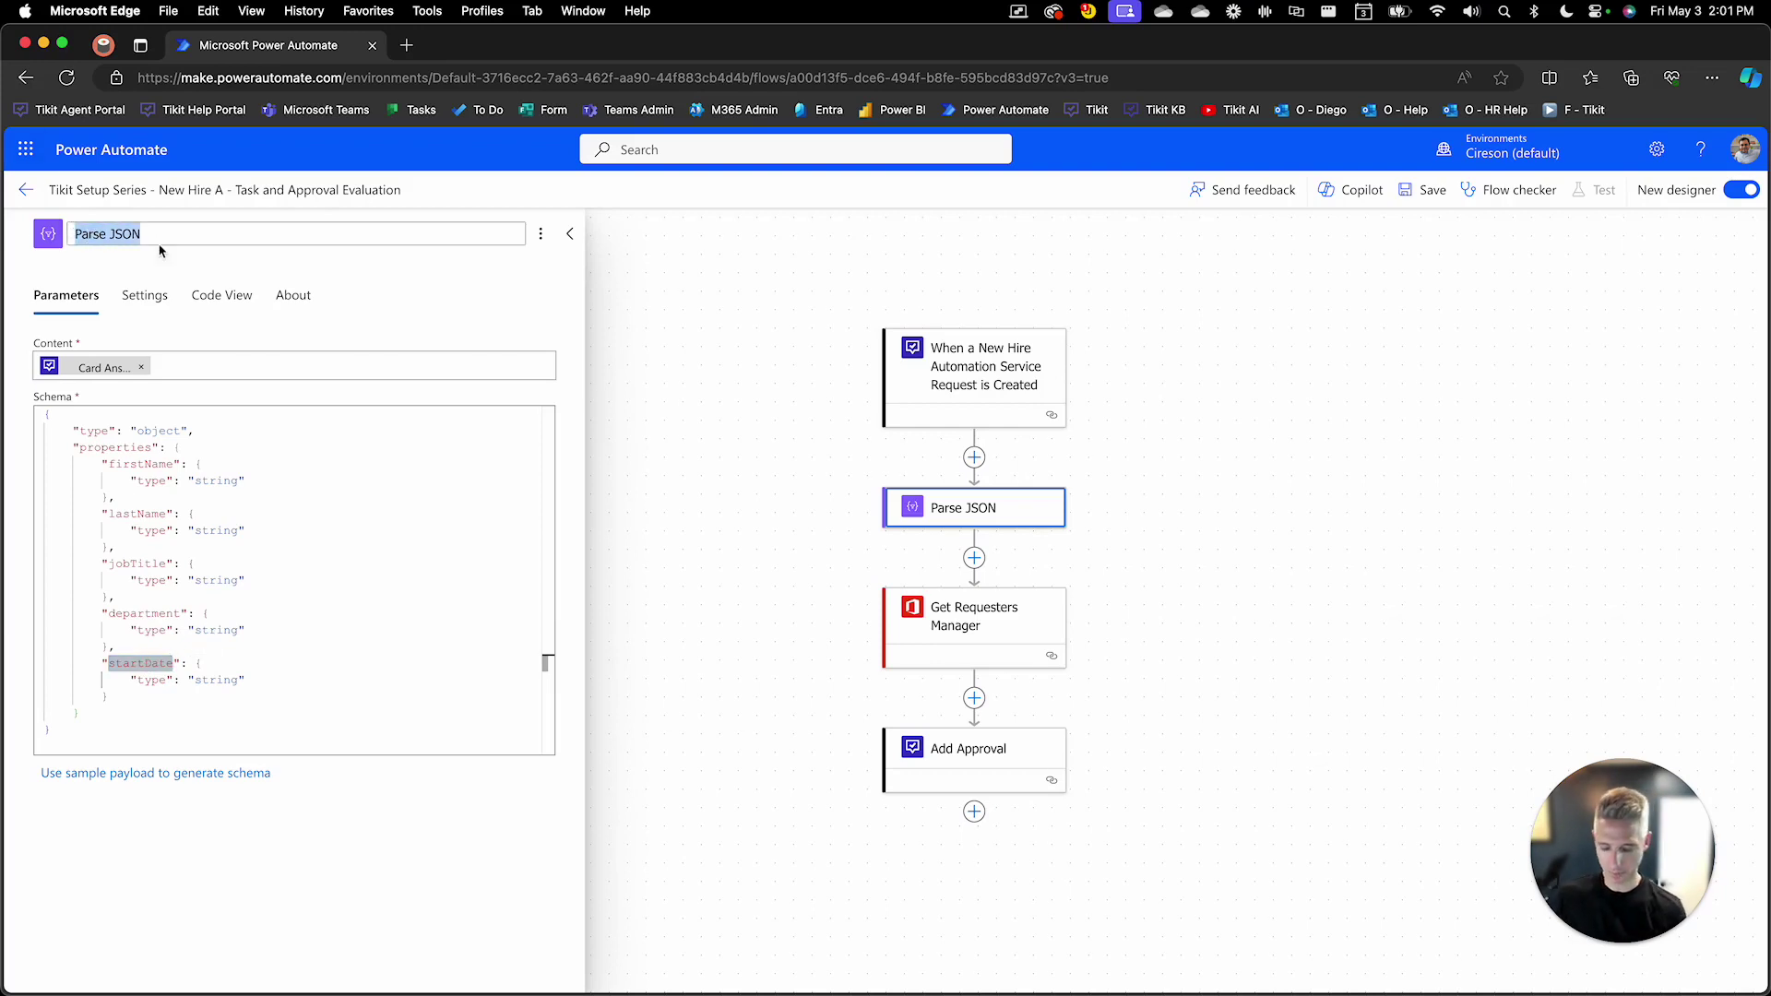
{"action": "type", "text": "Custom Form"}
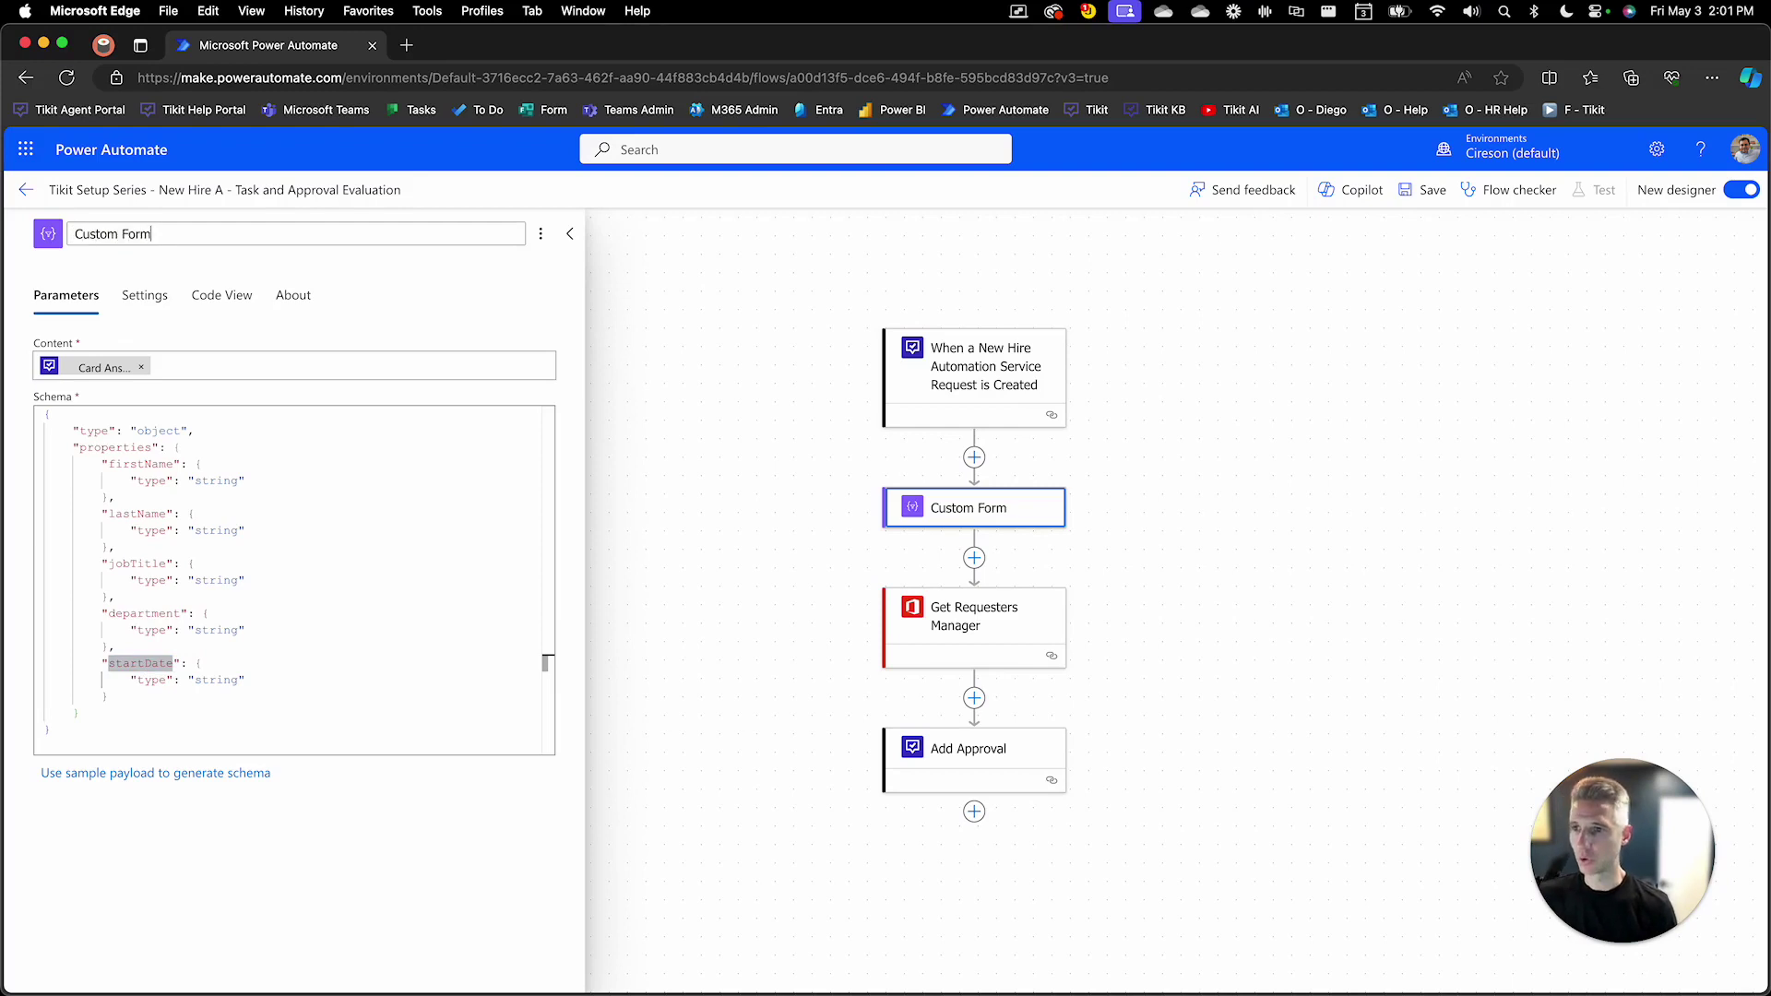
{"action": "type", "text": " for New Hire"}
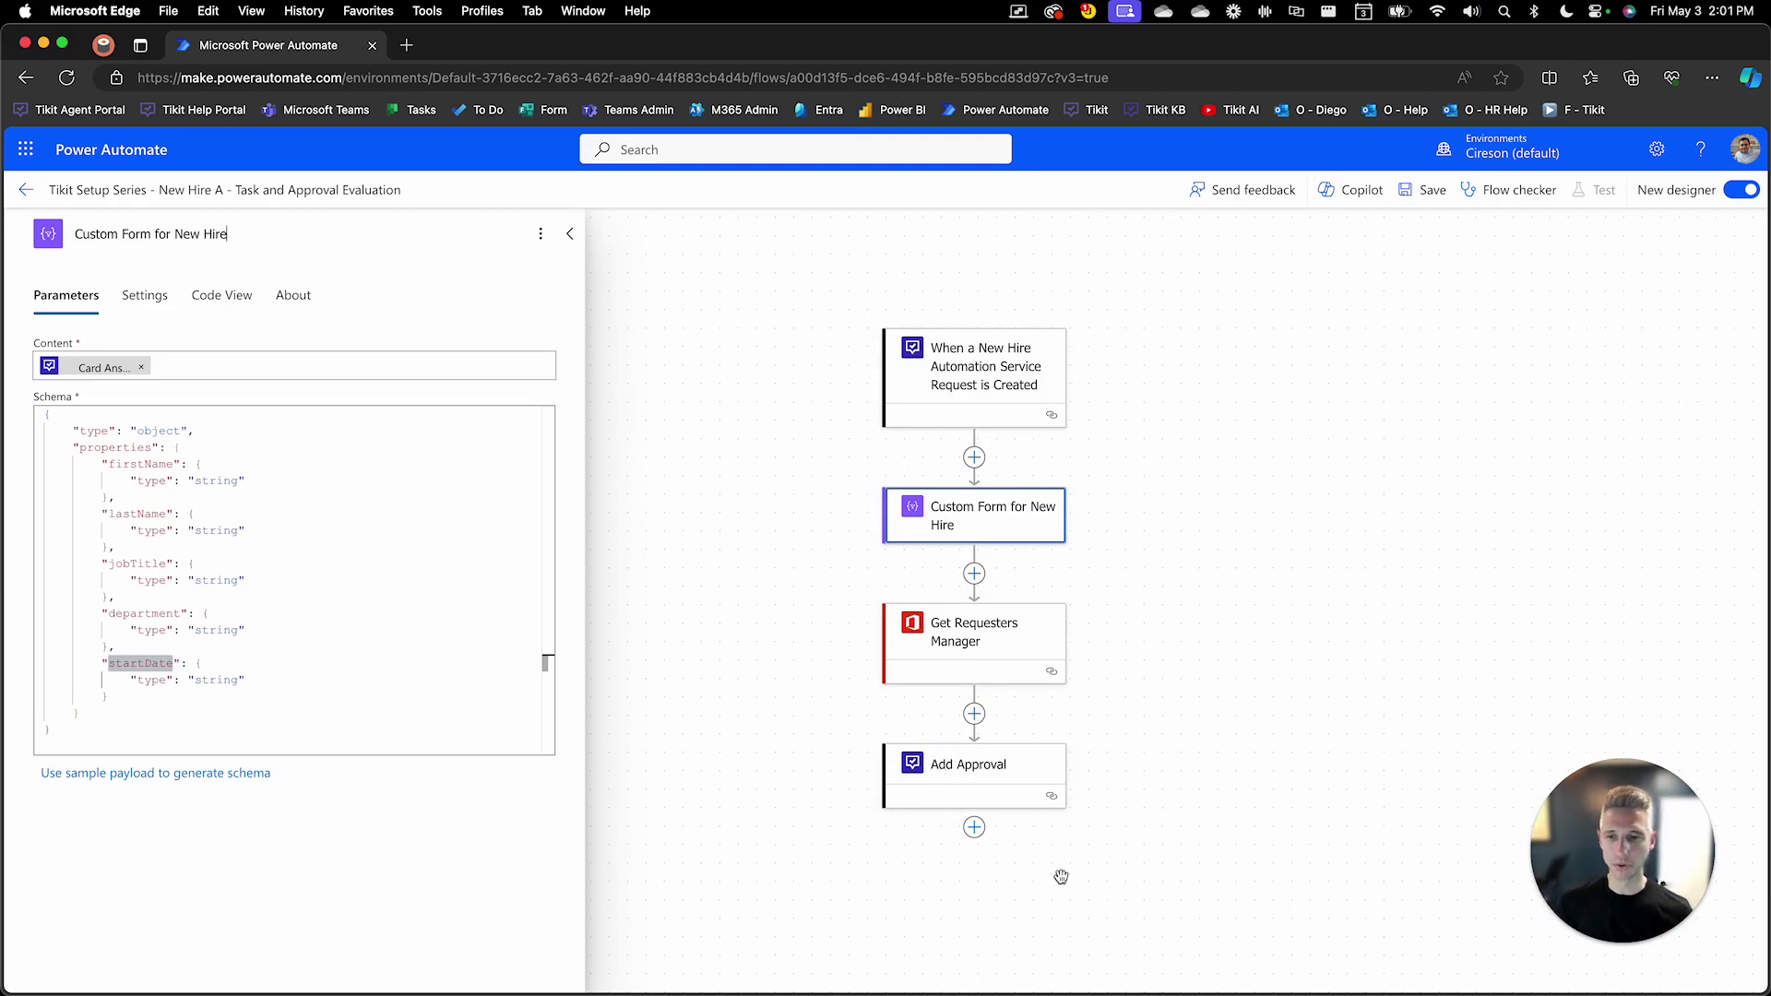
{"action": "scroll", "coordinate": [1061, 876], "scroll_direction": "down", "scroll_amount": 2}
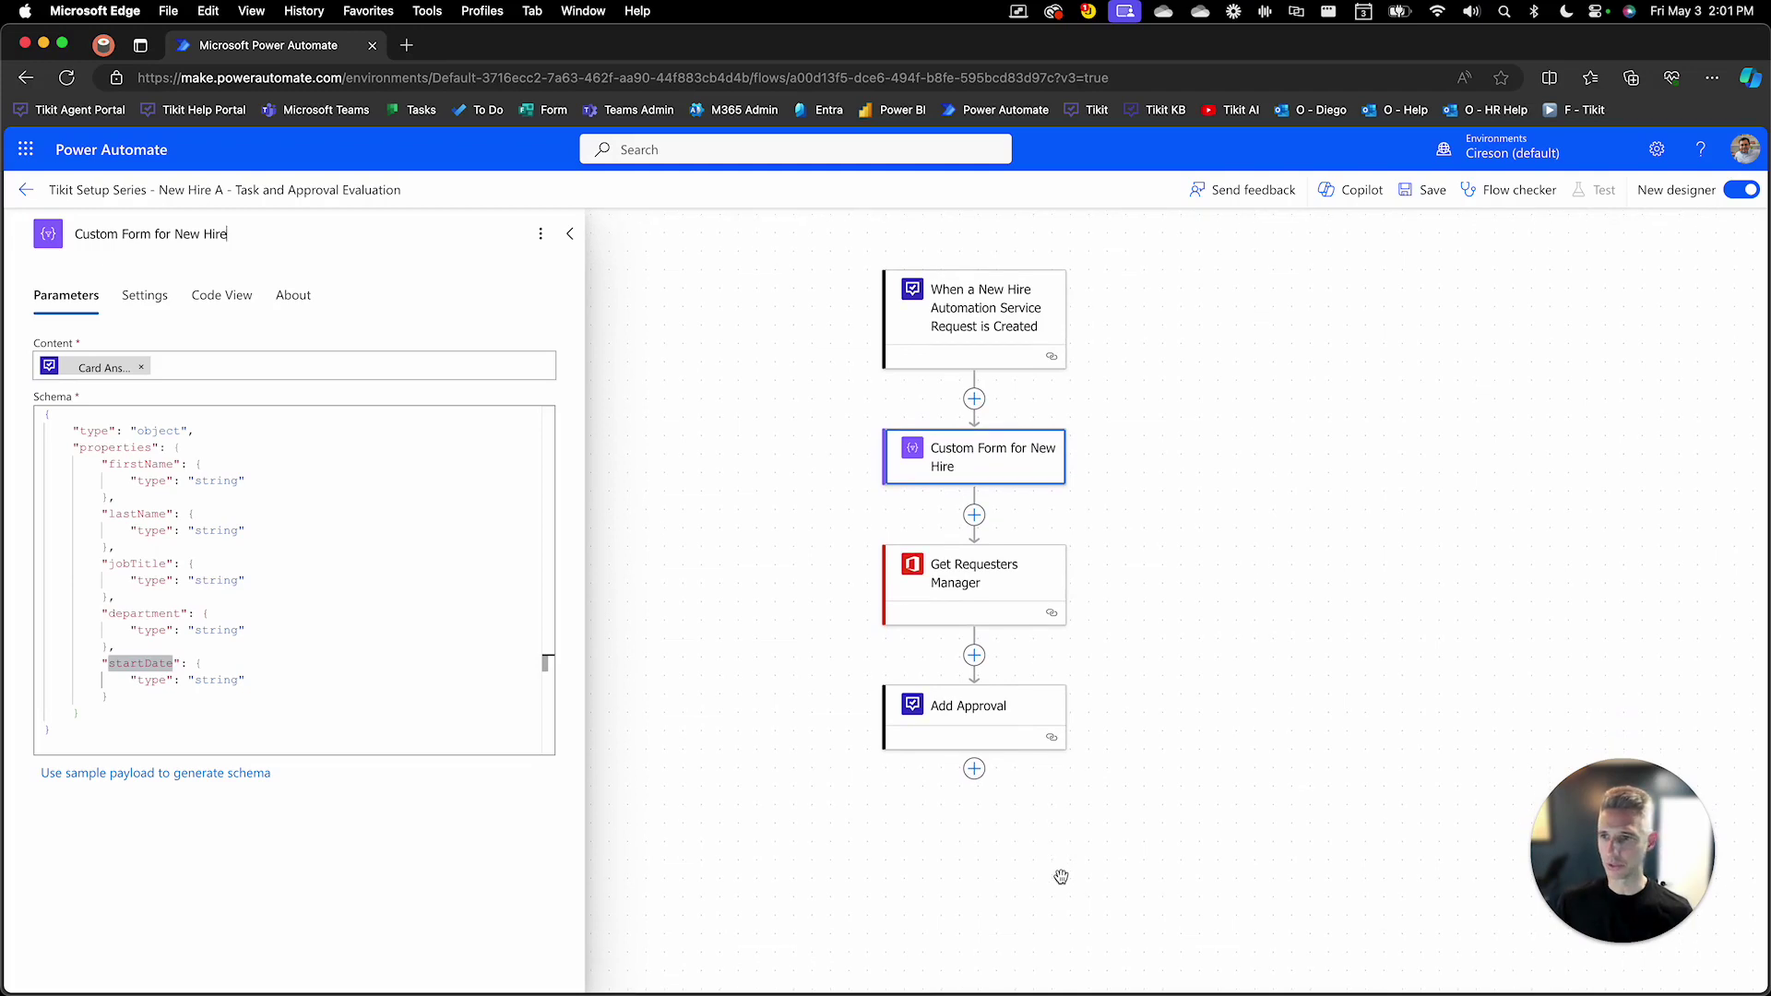
{"action": "scroll", "coordinate": [1061, 876], "scroll_direction": "down", "scroll_amount": 1}
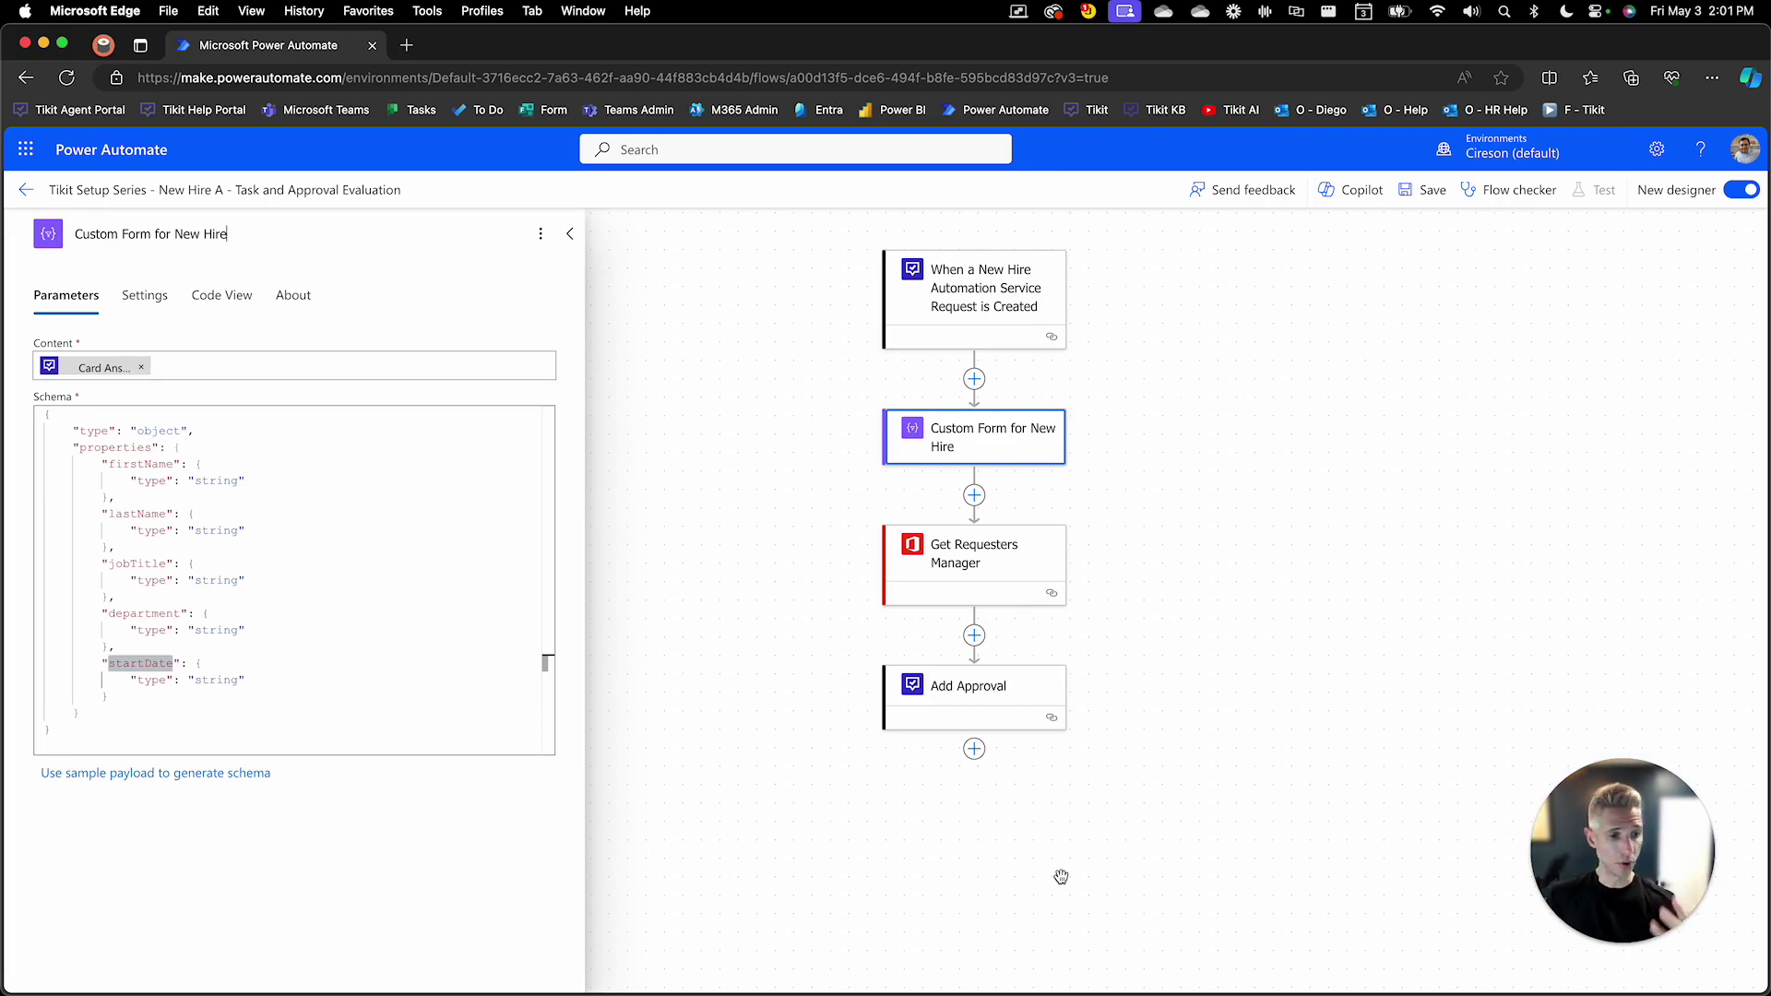
{"action": "left_click", "coordinate": [1061, 877]}
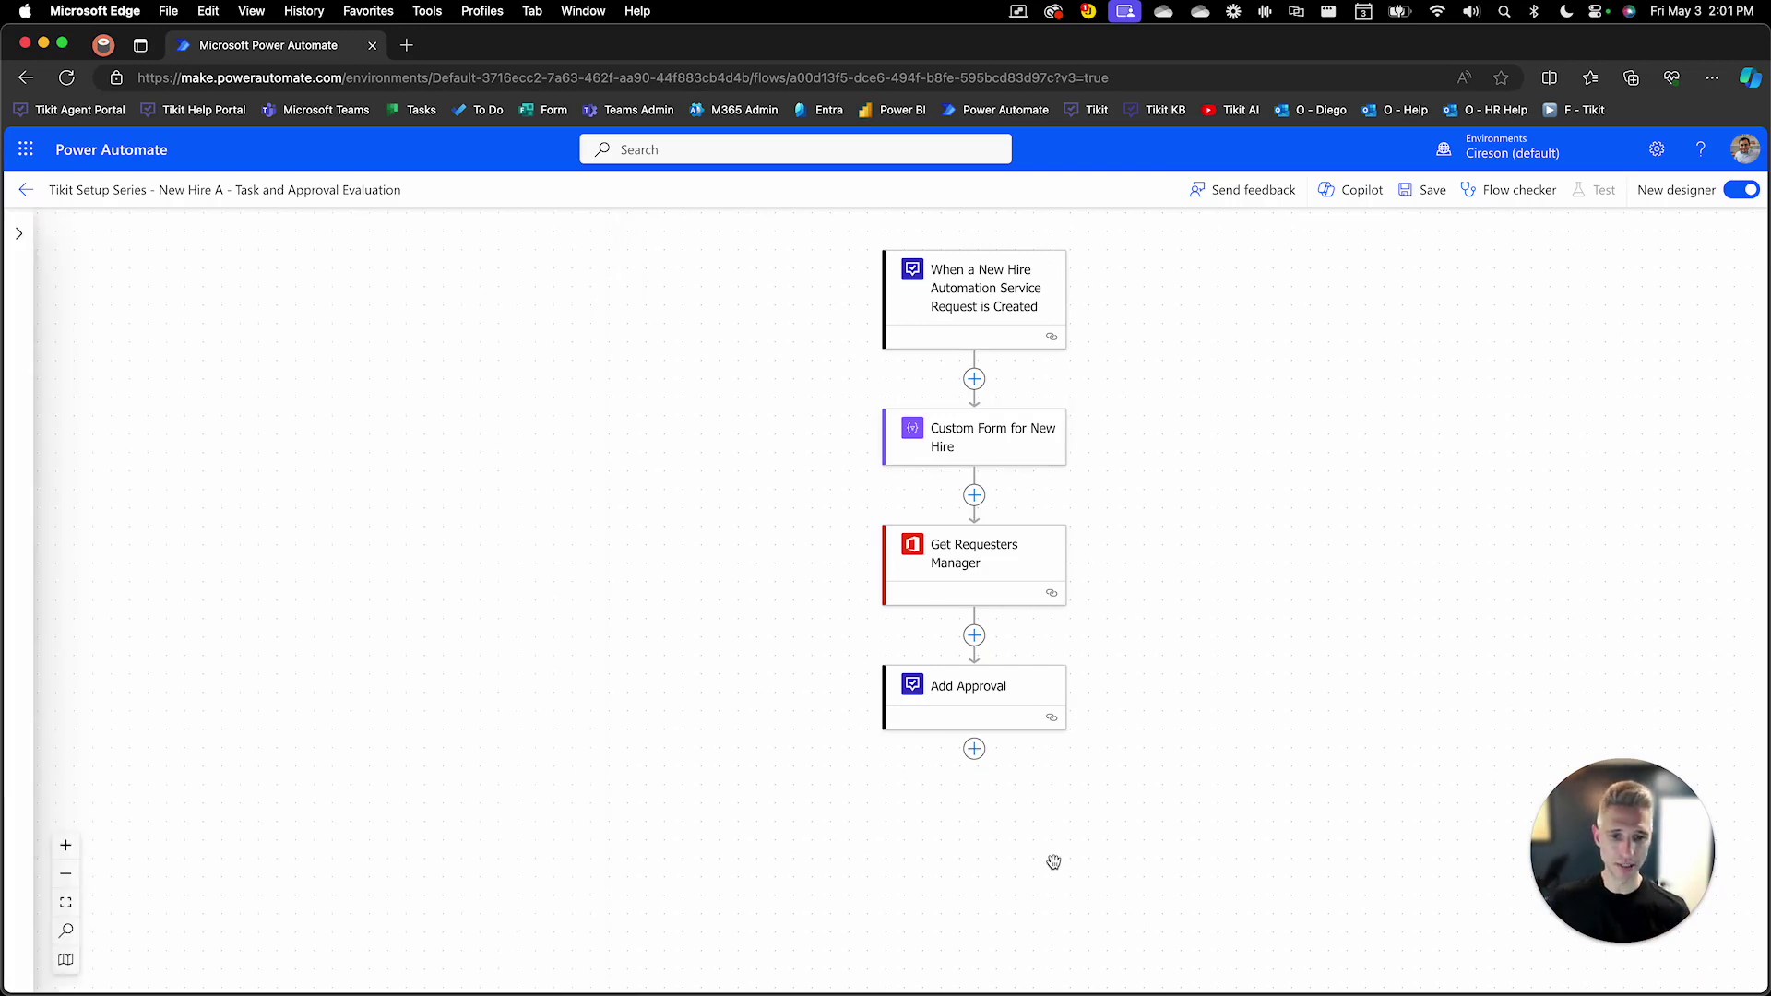
{"action": "left_click", "coordinate": [975, 750]}
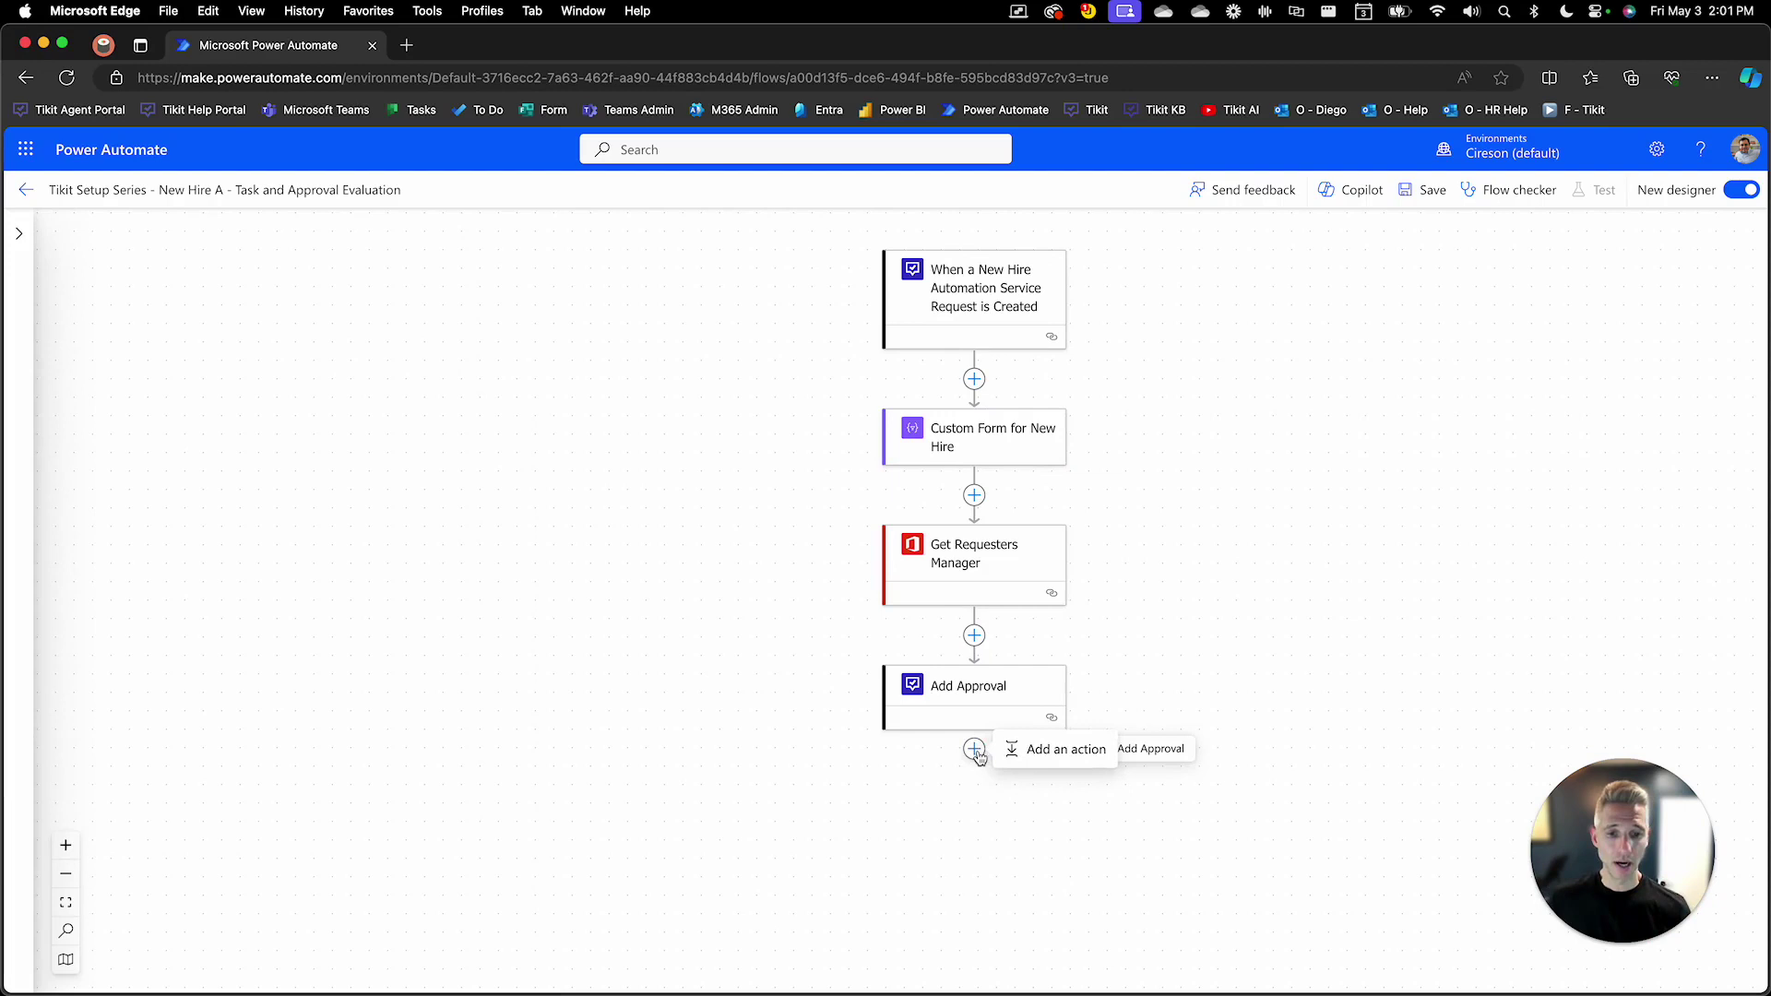
{"action": "left_click", "coordinate": [1042, 749]}
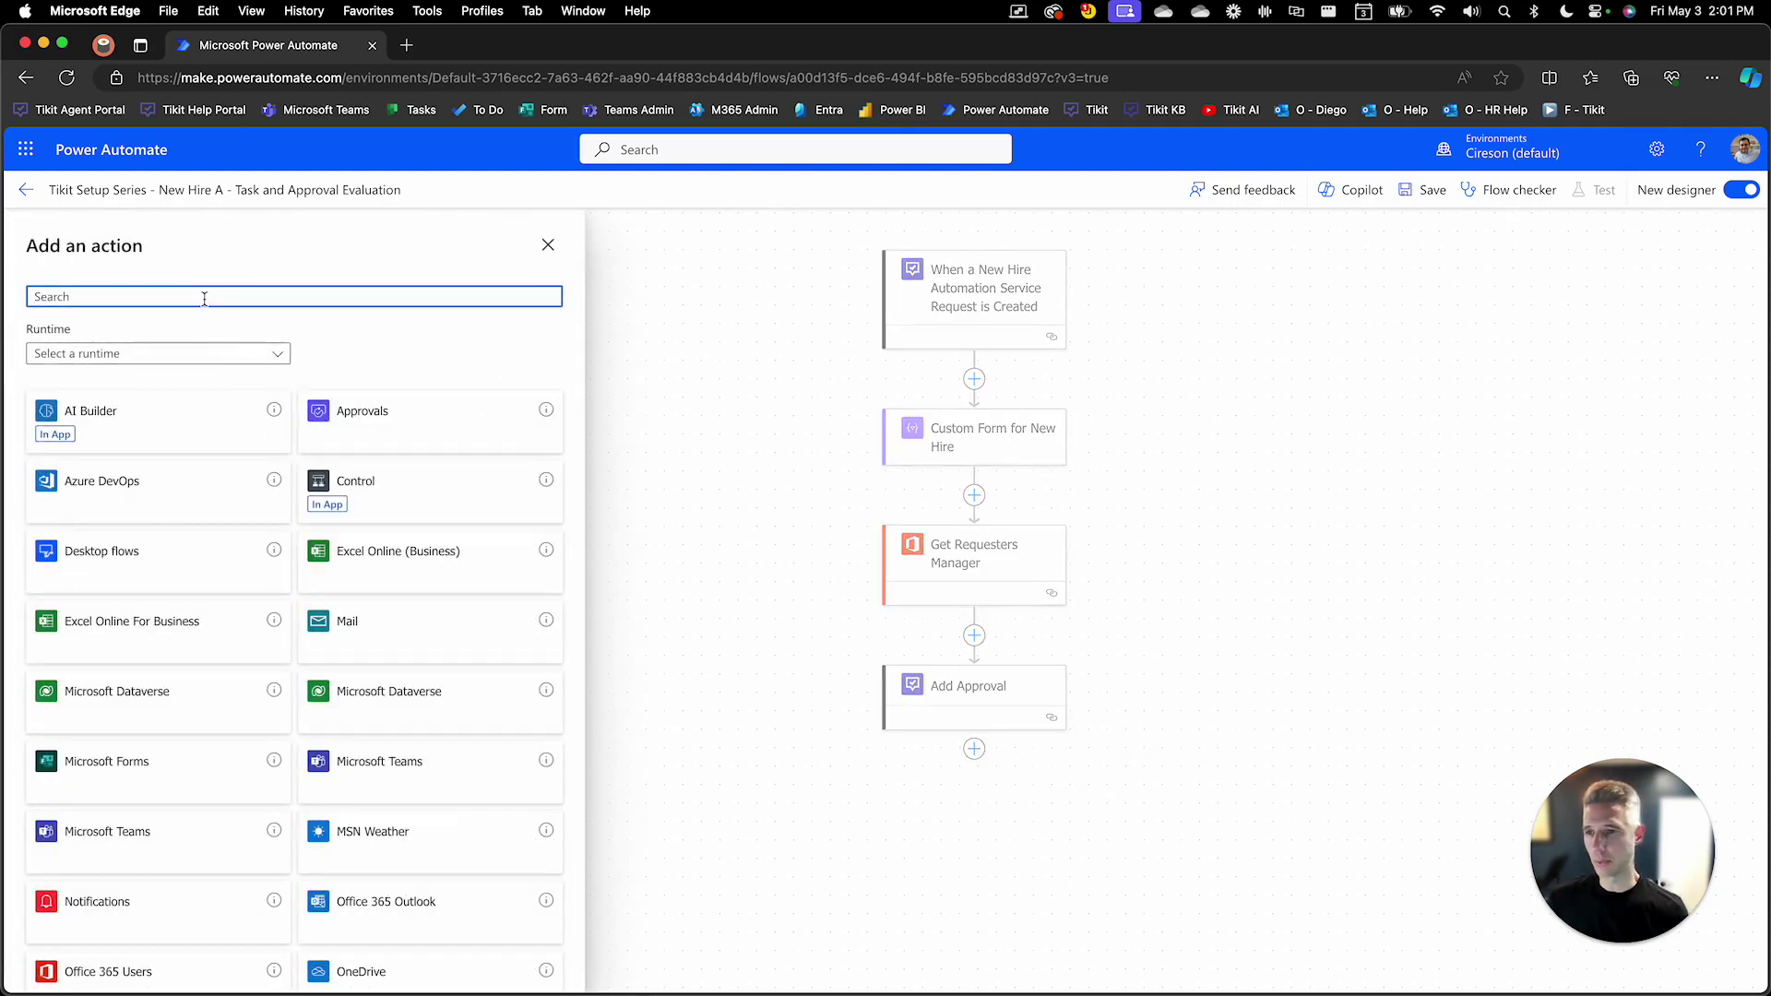
{"action": "type", "text": "switch"}
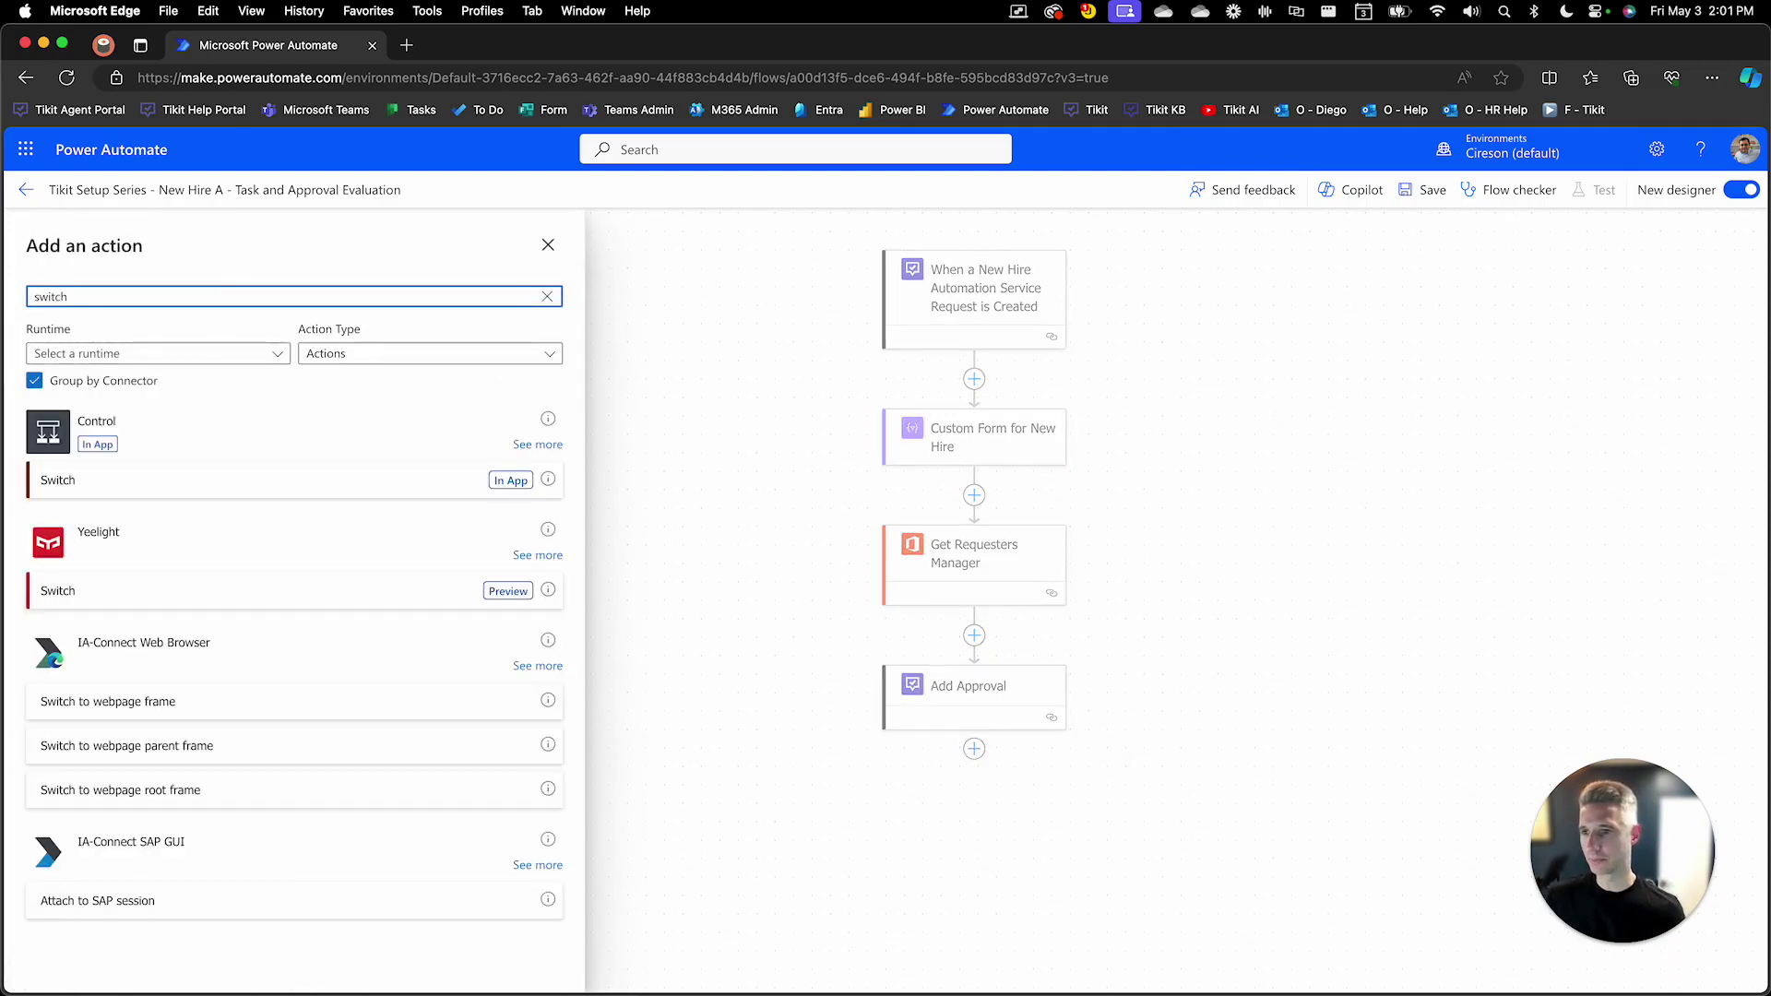
{"action": "left_click", "coordinate": [206, 479]}
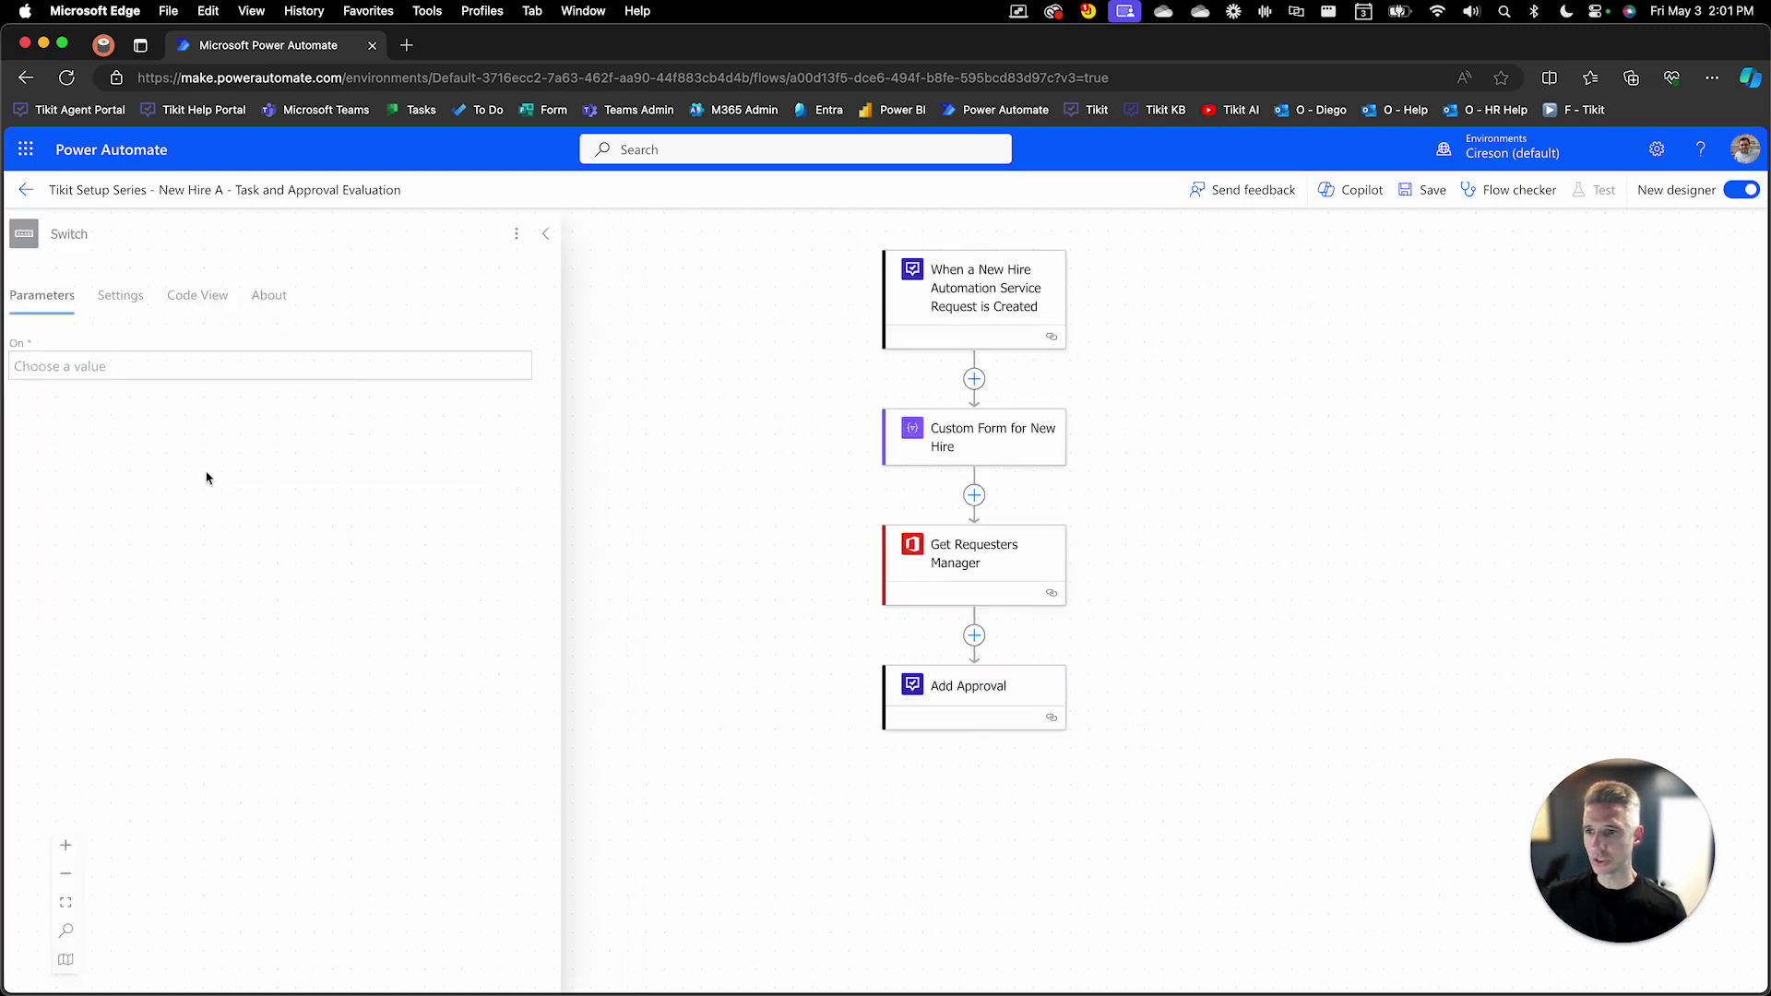
{"action": "scroll", "coordinate": [733, 482], "scroll_direction": "up", "scroll_amount": 5}
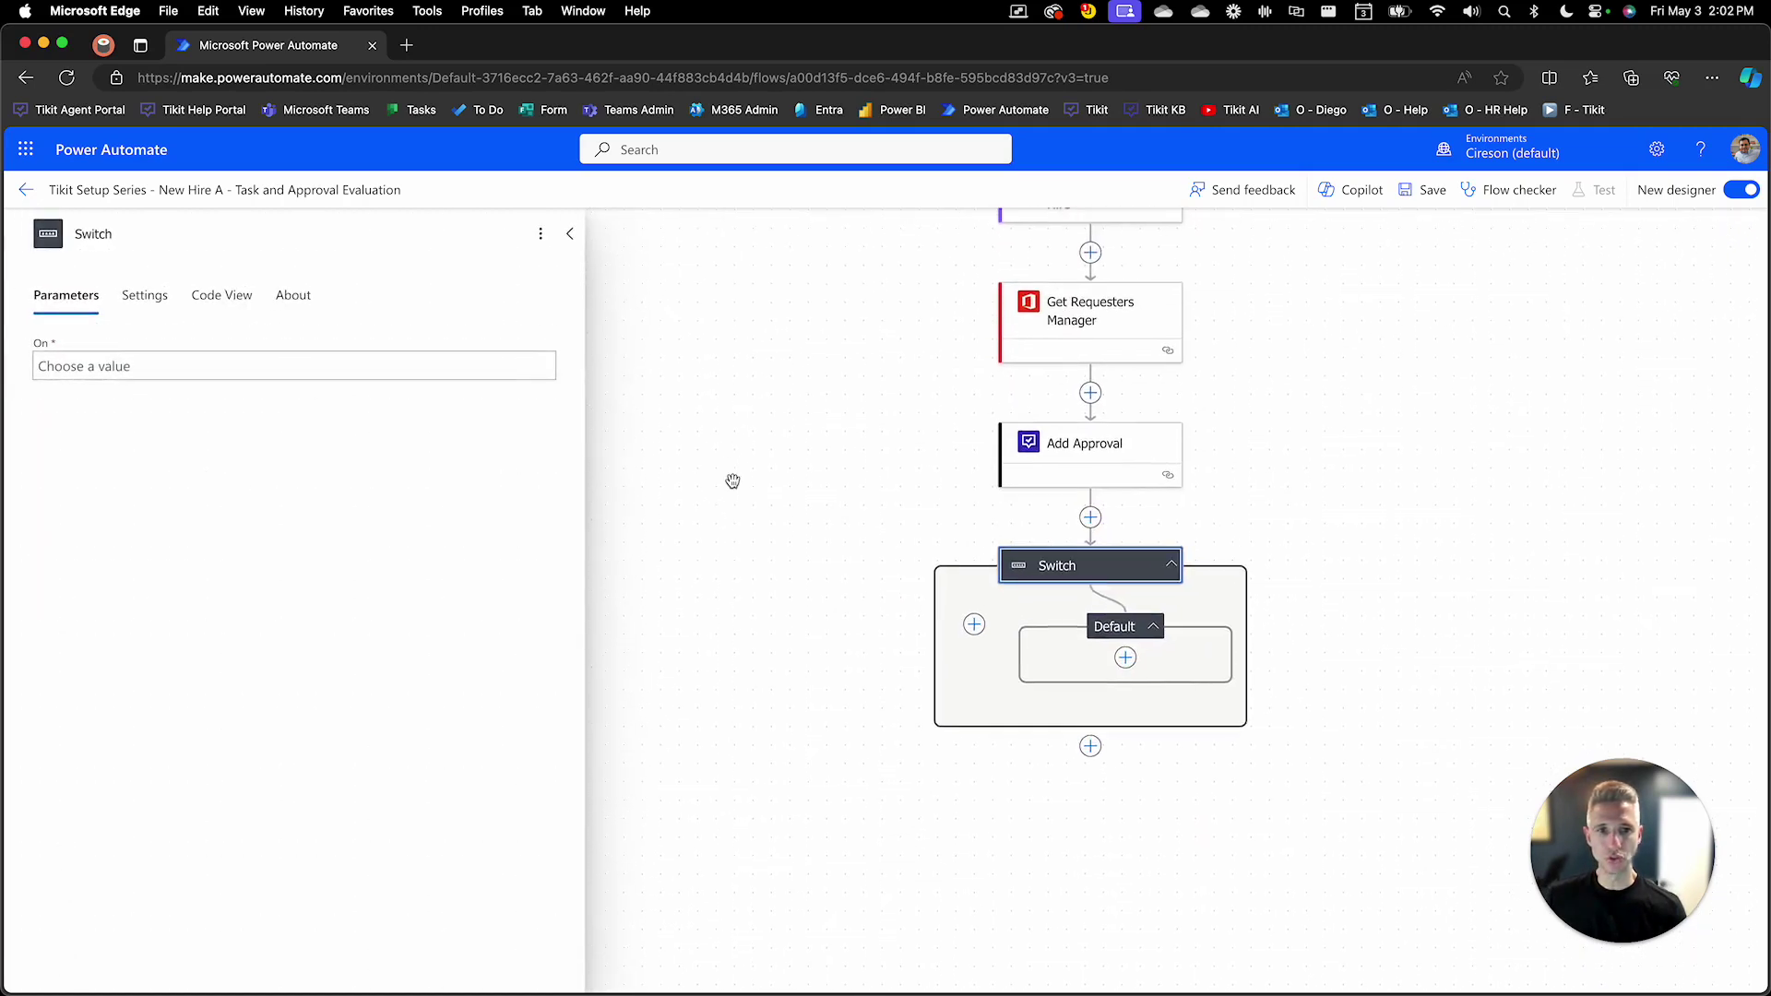
{"action": "scroll", "coordinate": [732, 482], "scroll_direction": "up", "scroll_amount": 3}
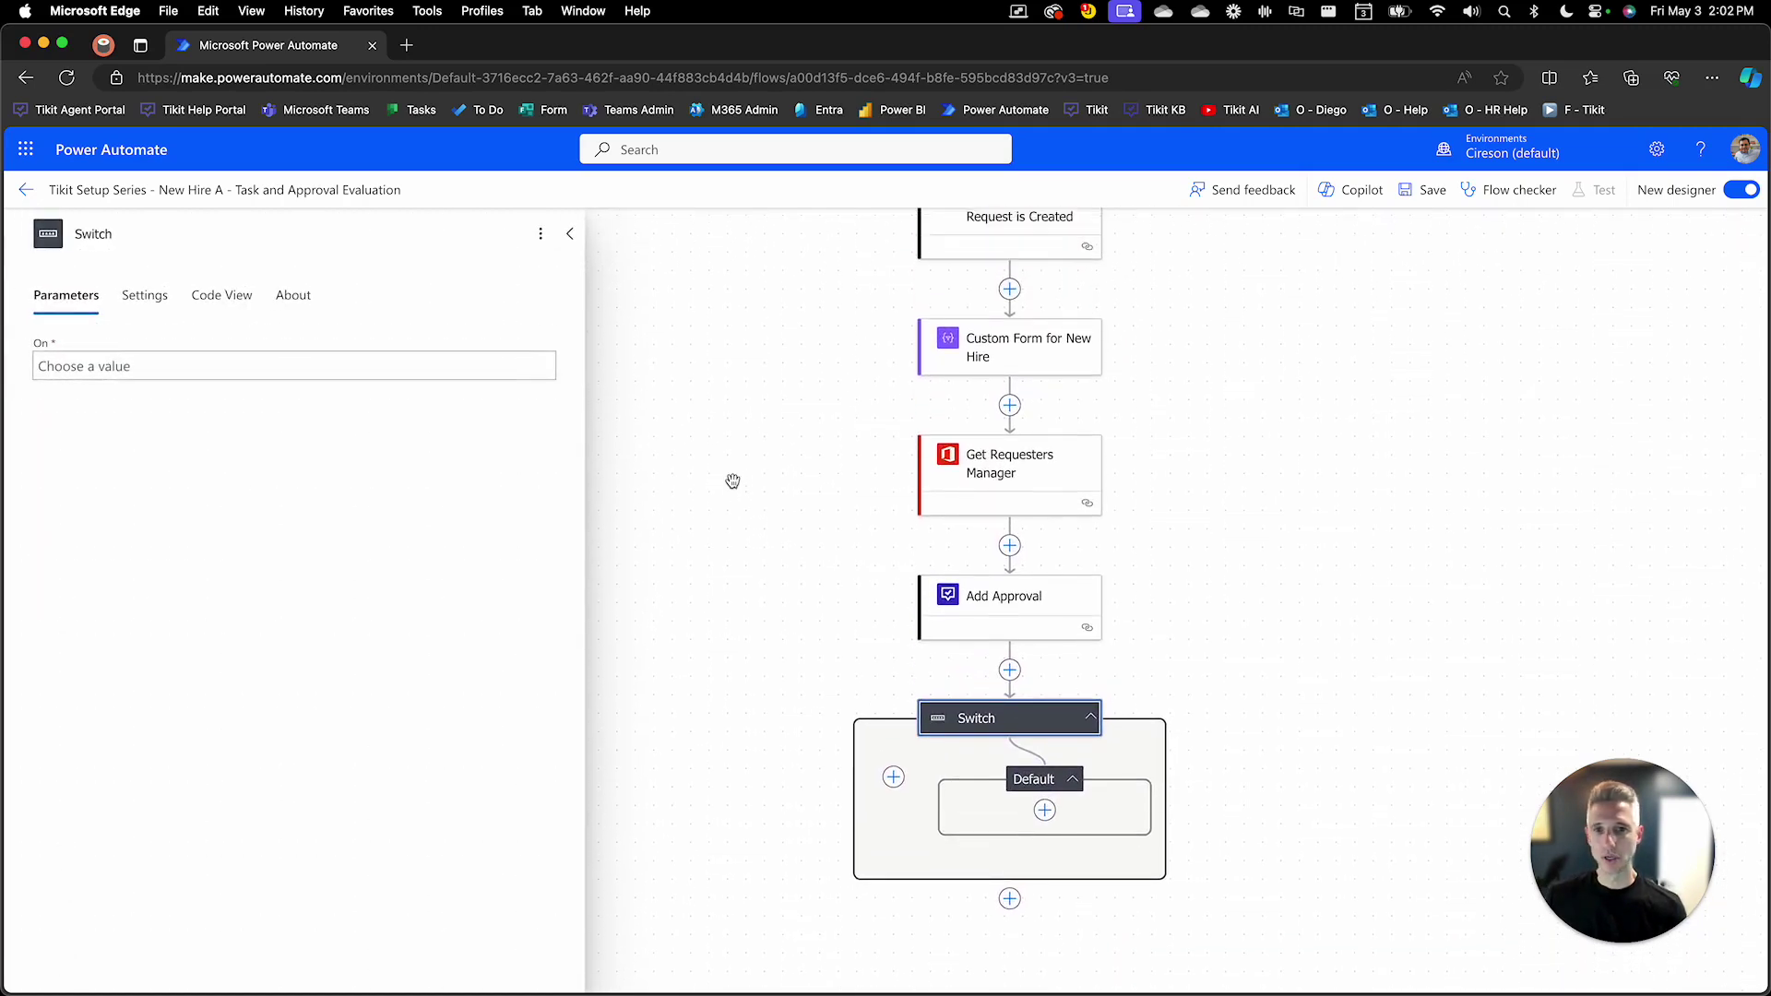
{"action": "scroll", "coordinate": [733, 482], "scroll_direction": "up", "scroll_amount": 1}
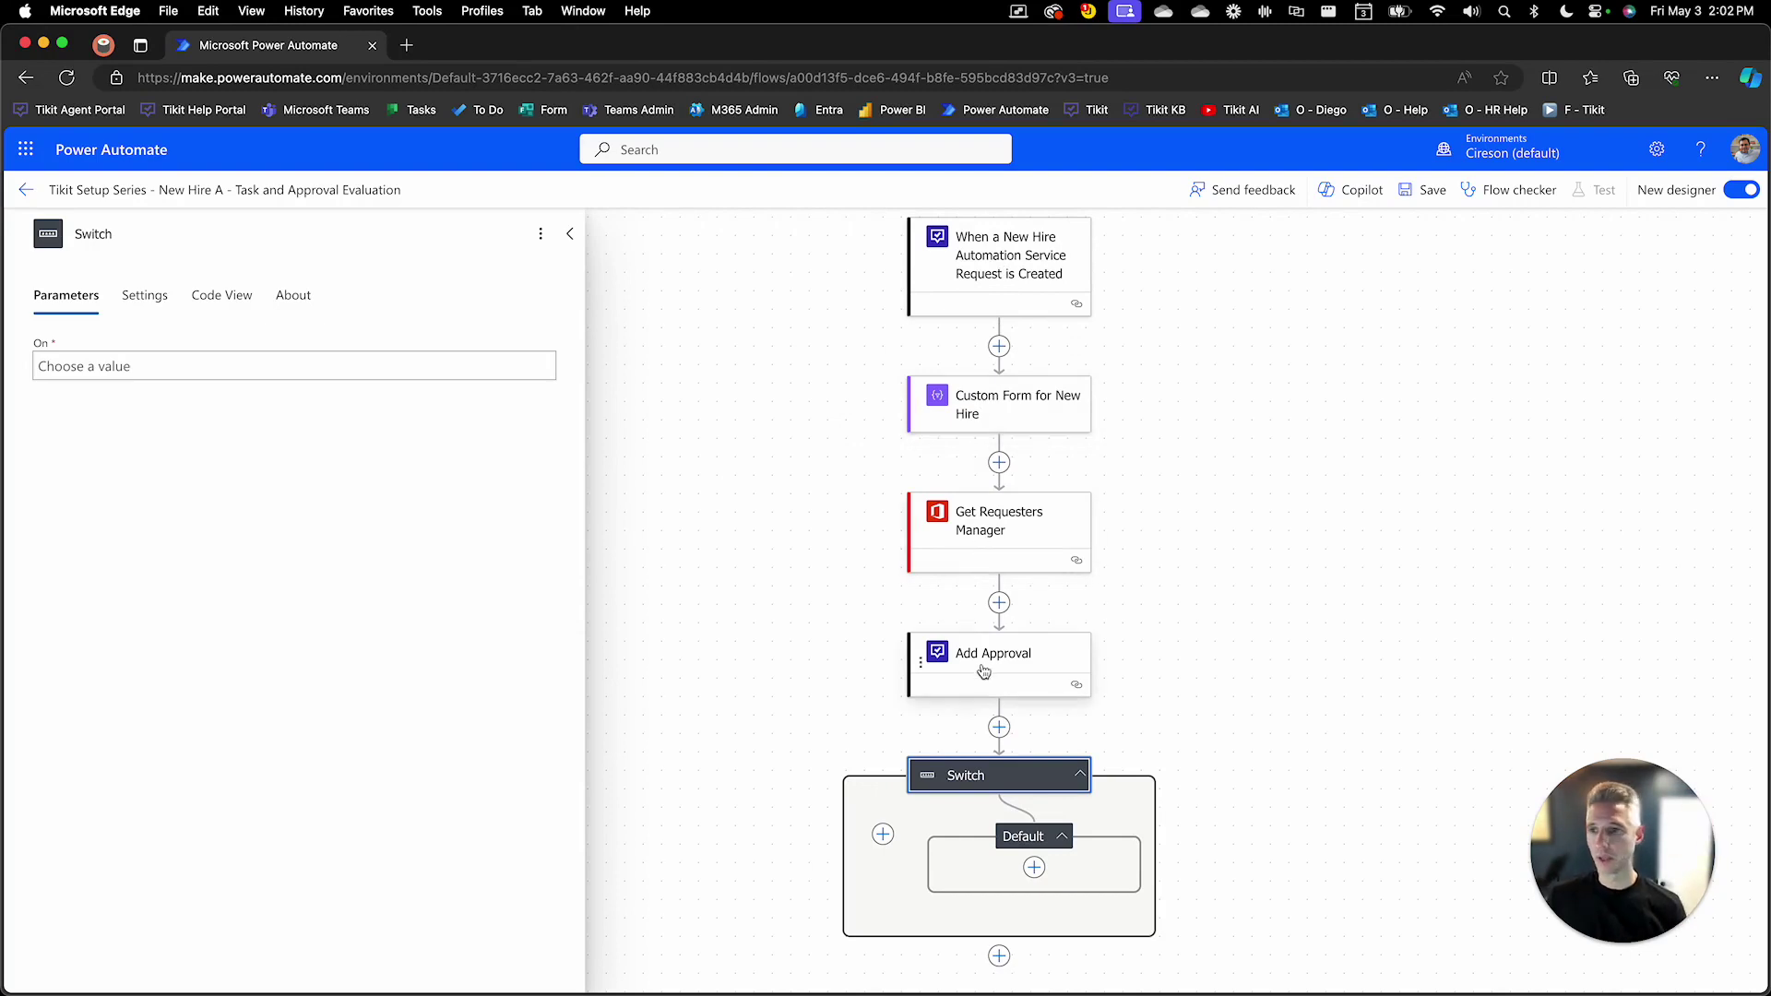
Step: Set the Switch's On field to Custom Form for New Hire's Body department value
{"action": "left_click", "coordinate": [196, 369]}
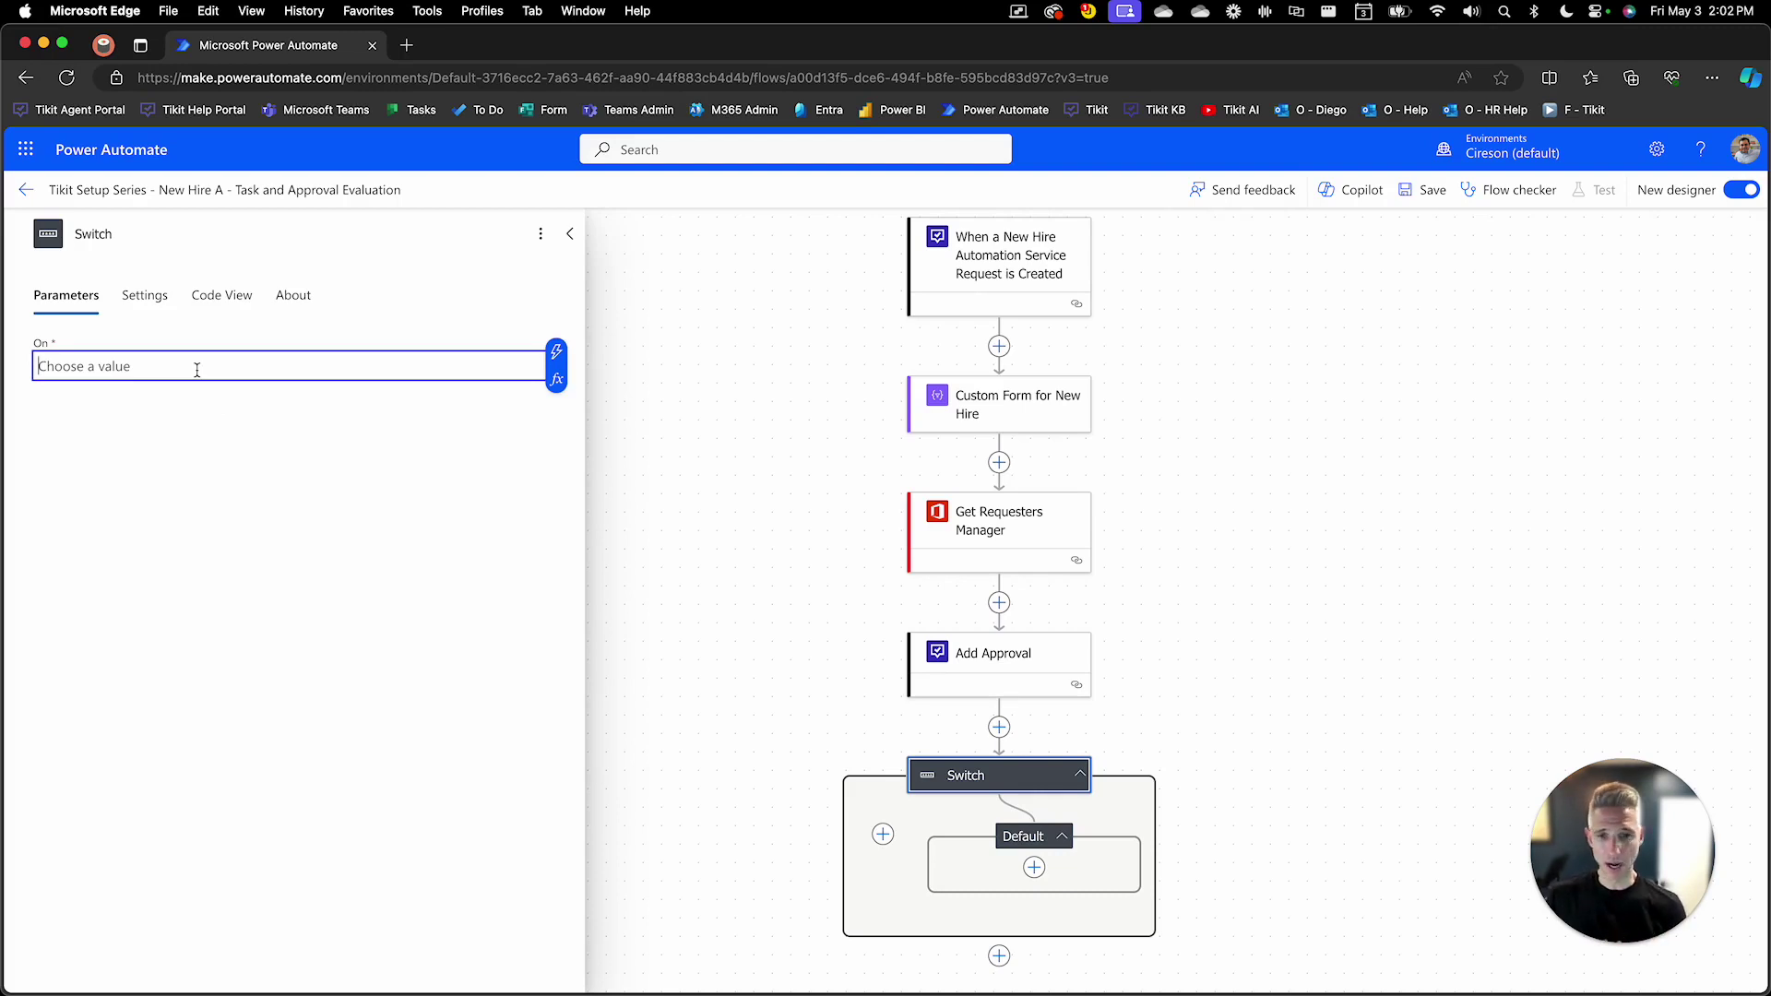
{"action": "left_click", "coordinate": [554, 354]}
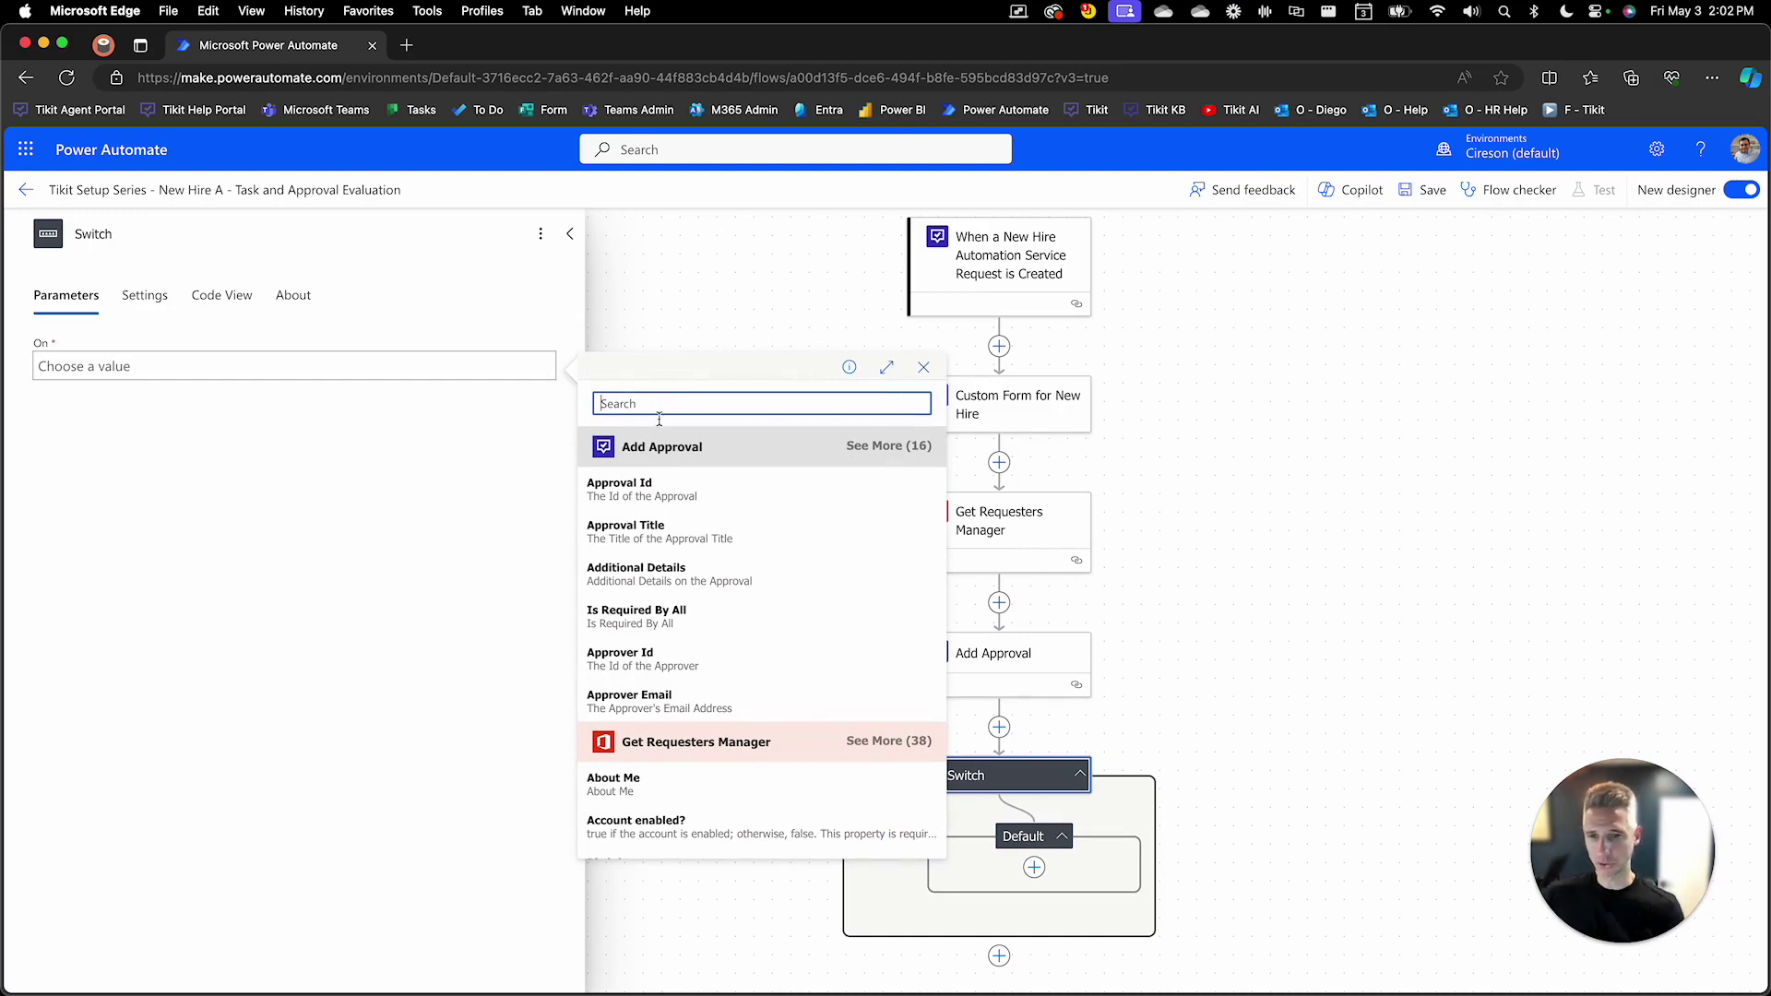
{"action": "scroll", "coordinate": [709, 548], "scroll_direction": "down", "scroll_amount": 5}
{"action": "scroll", "coordinate": [709, 548], "scroll_direction": "down", "scroll_amount": 2}
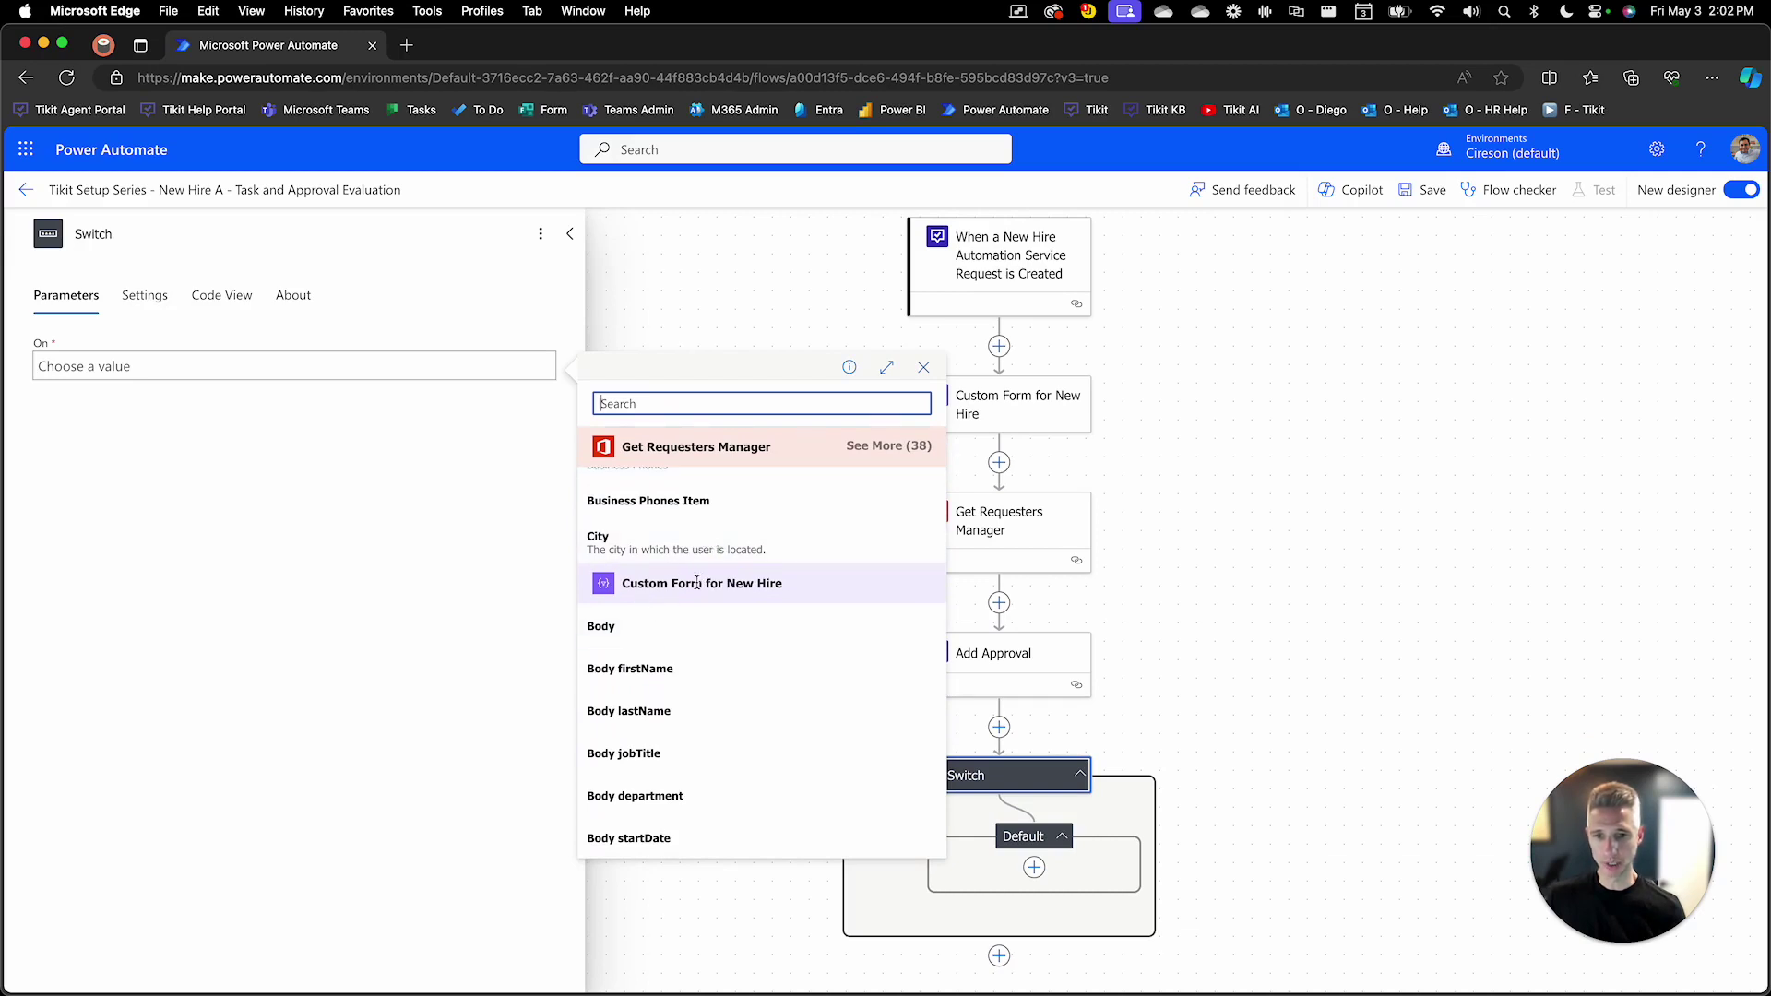
{"action": "scroll", "coordinate": [703, 608], "scroll_direction": "down", "scroll_amount": 2}
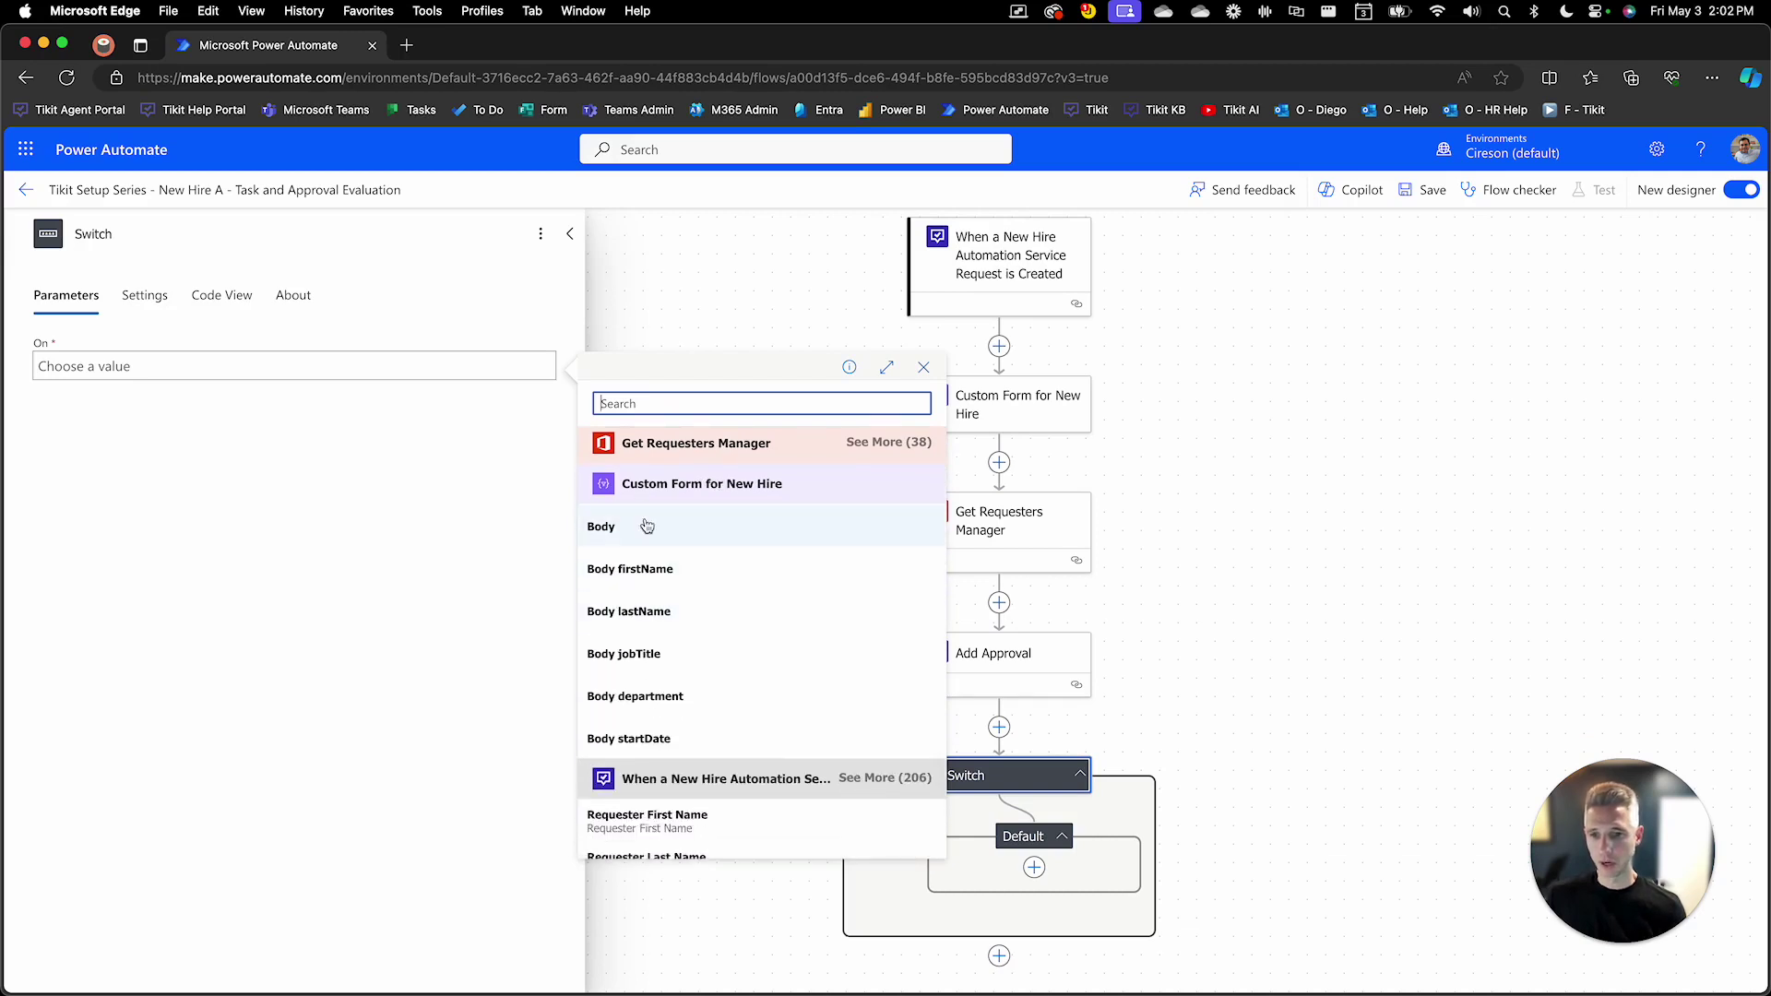
{"action": "left_click", "coordinate": [771, 706]}
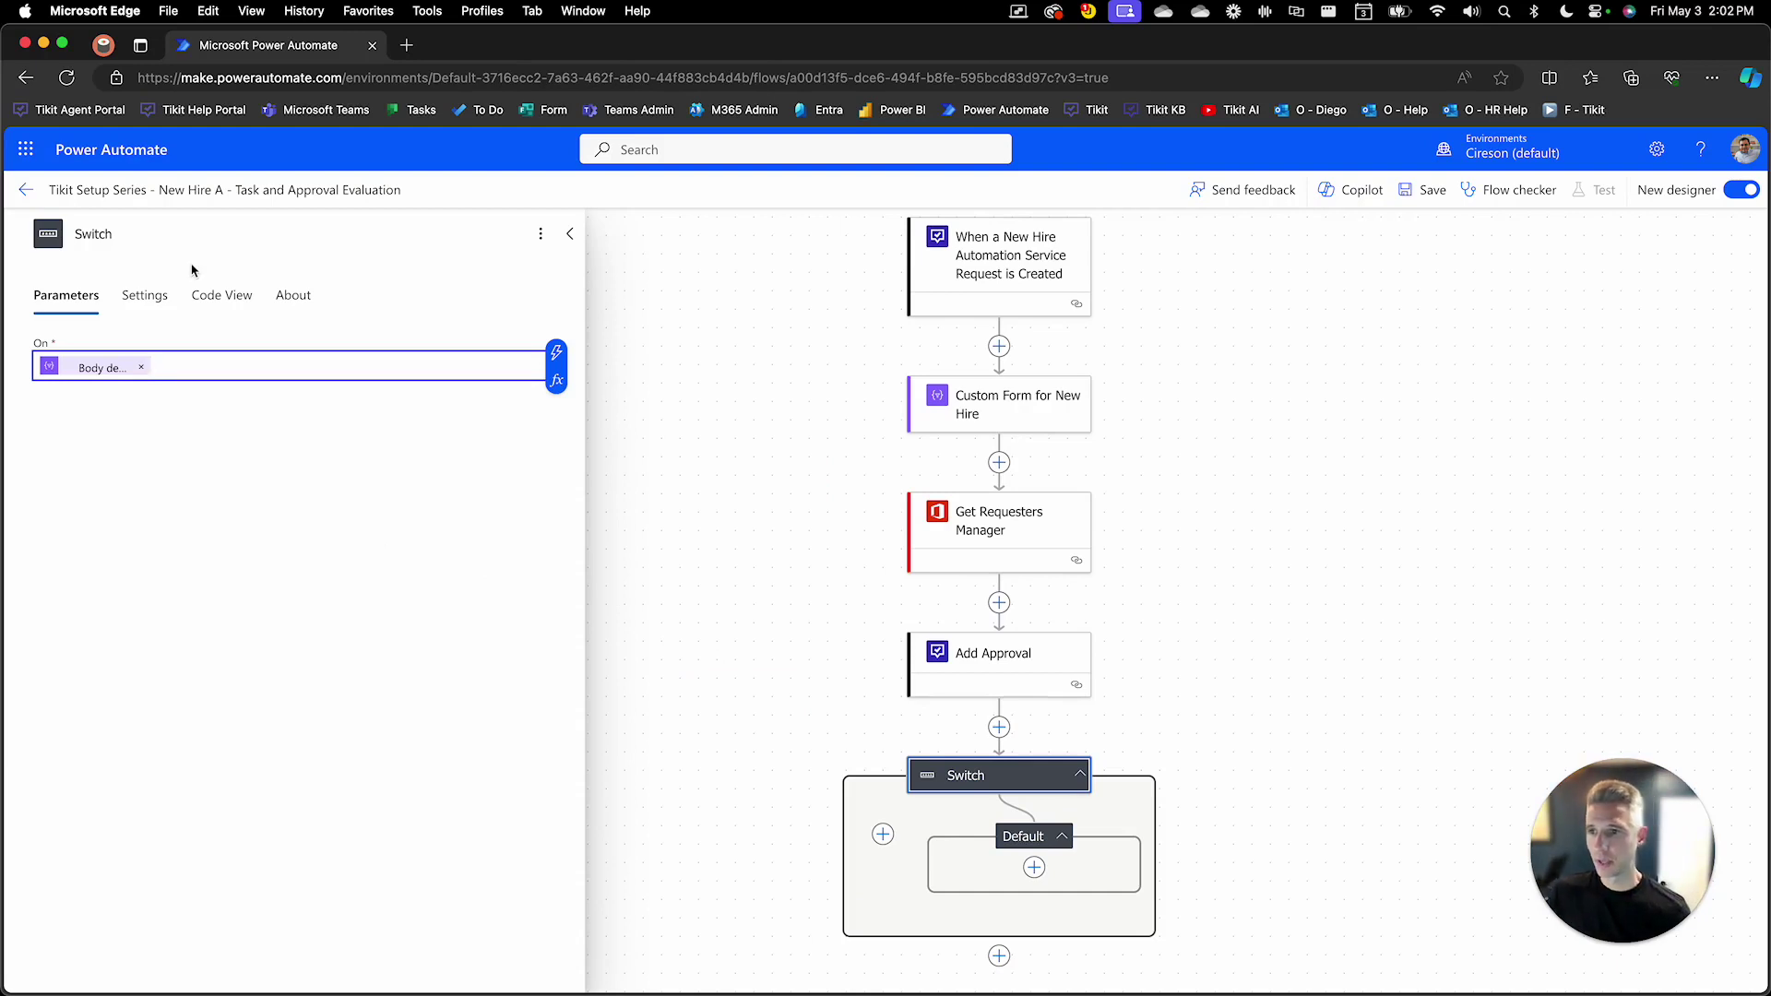
Step: Rename the Switch to 'Evaluate Department for New Hire'
{"action": "double_click", "coordinate": [97, 231]}
{"action": "type", "text": "E"}
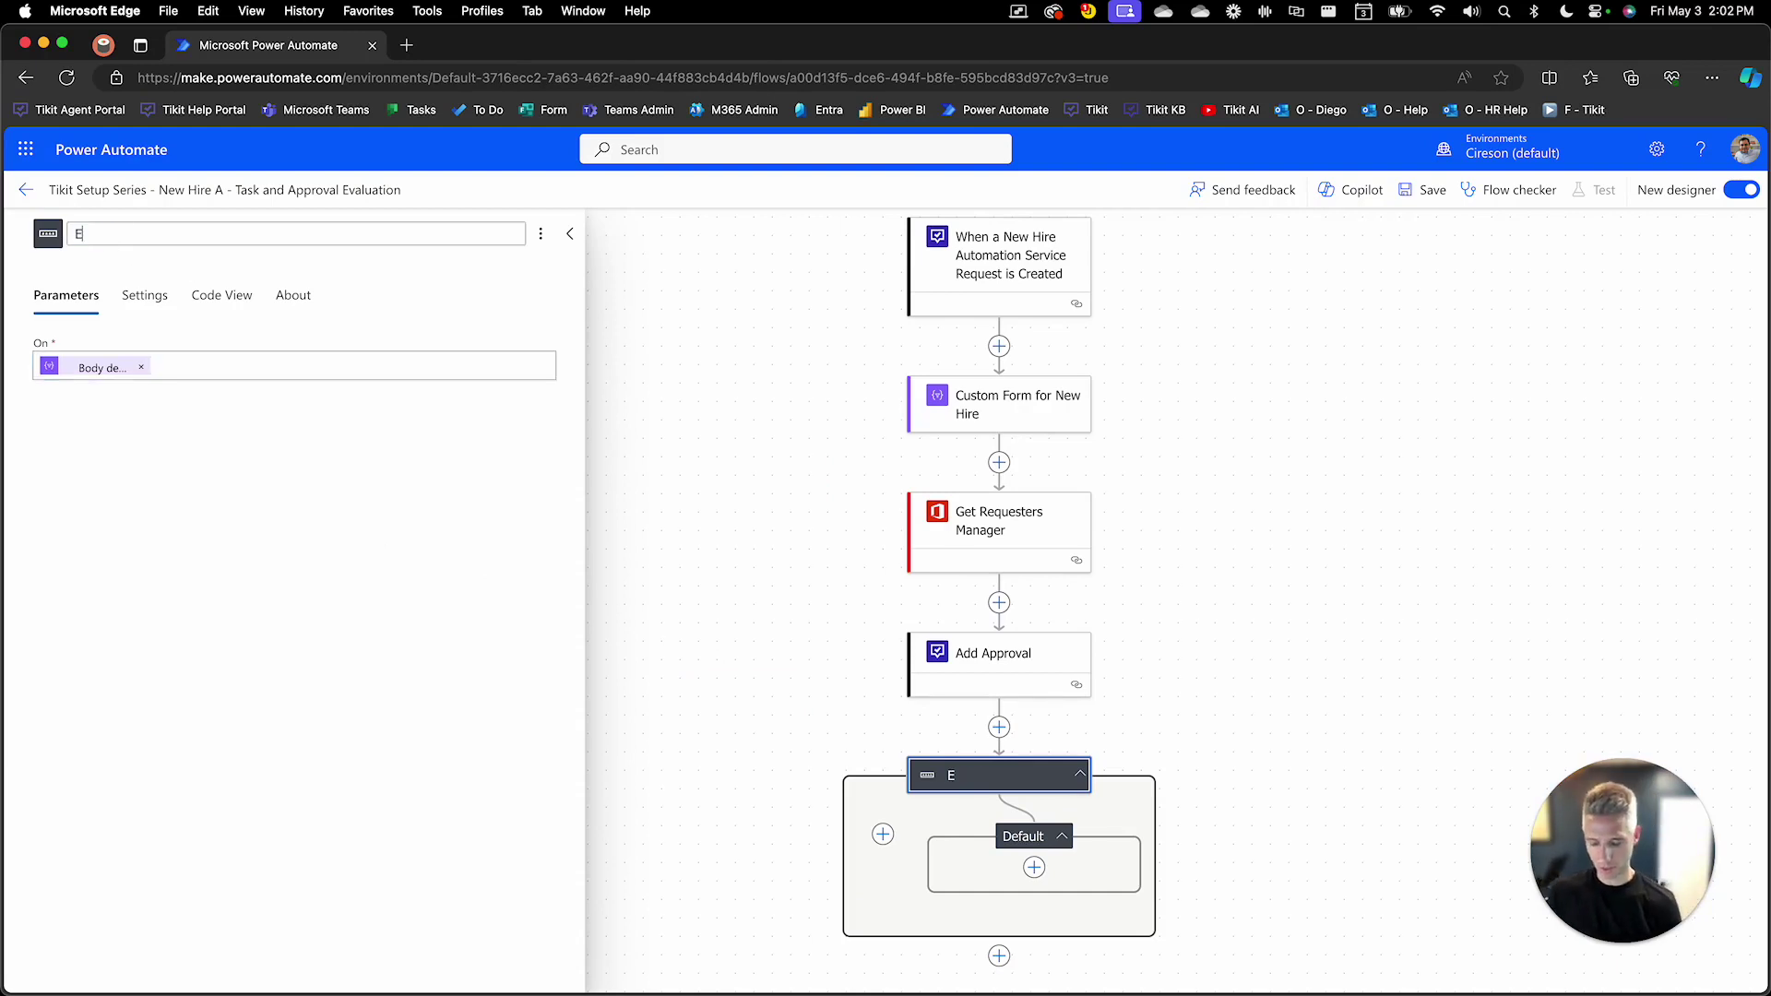
{"action": "type", "text": "valuate "}
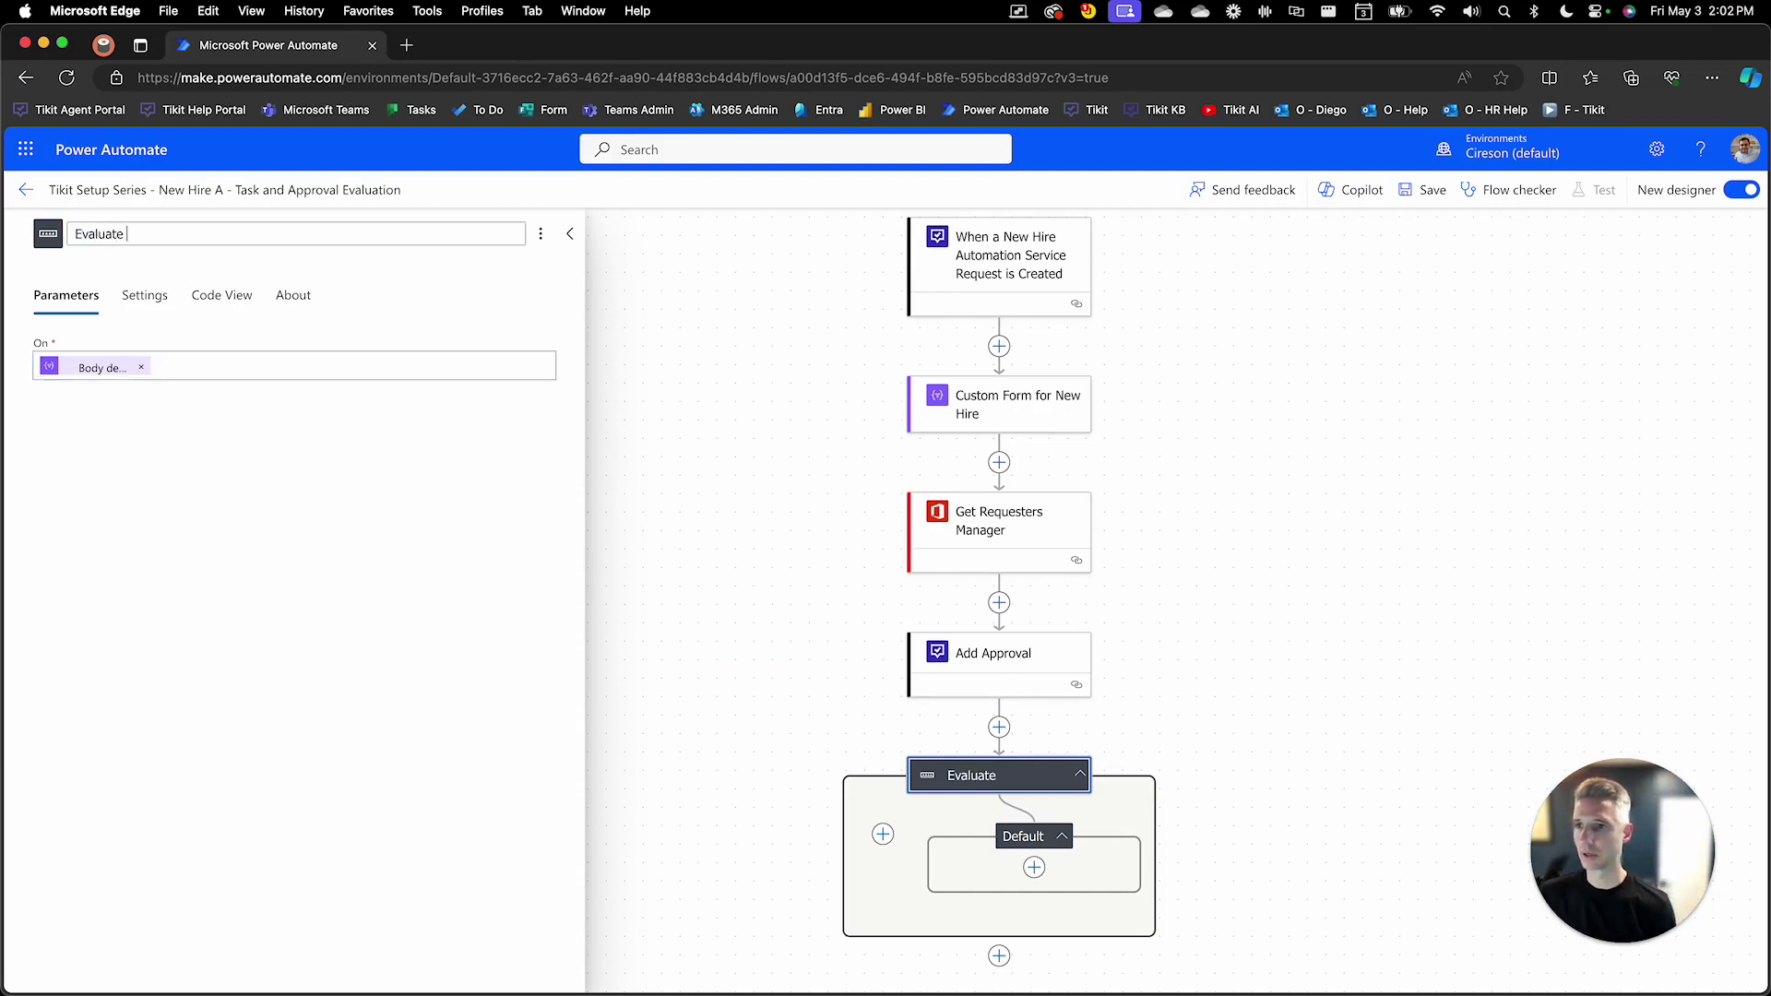
{"action": "type", "text": "Department"}
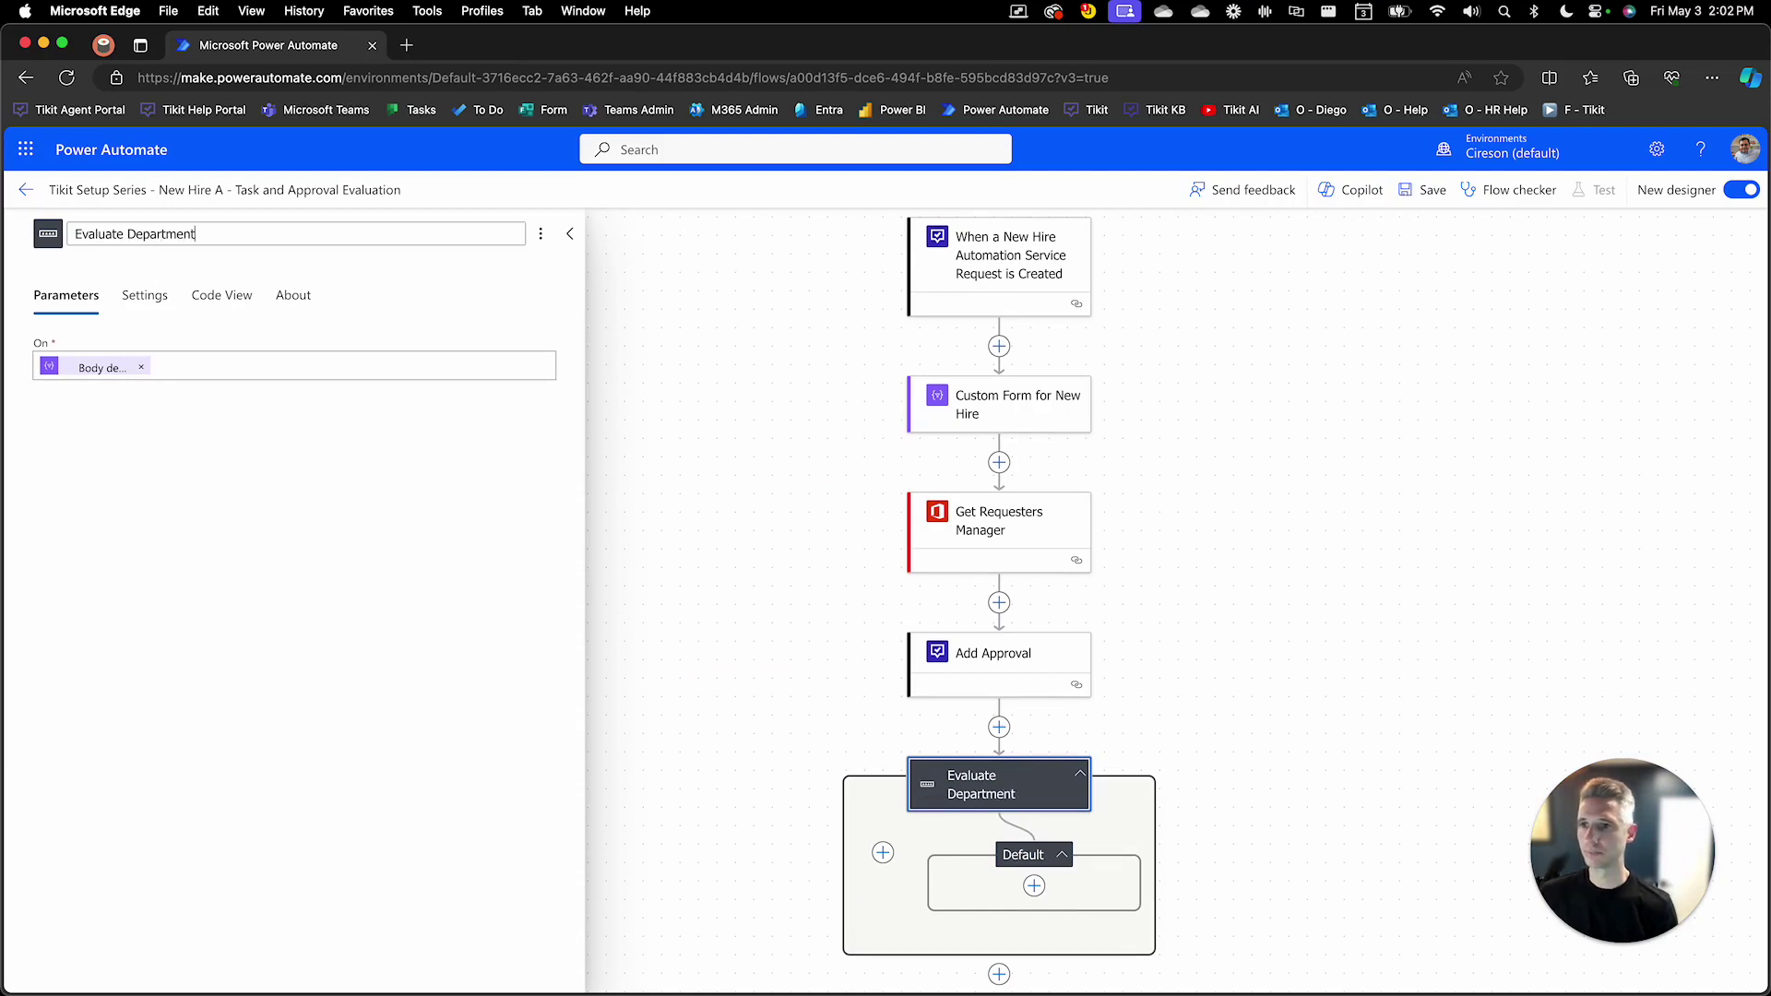
{"action": "type", "text": " for New Hire"}
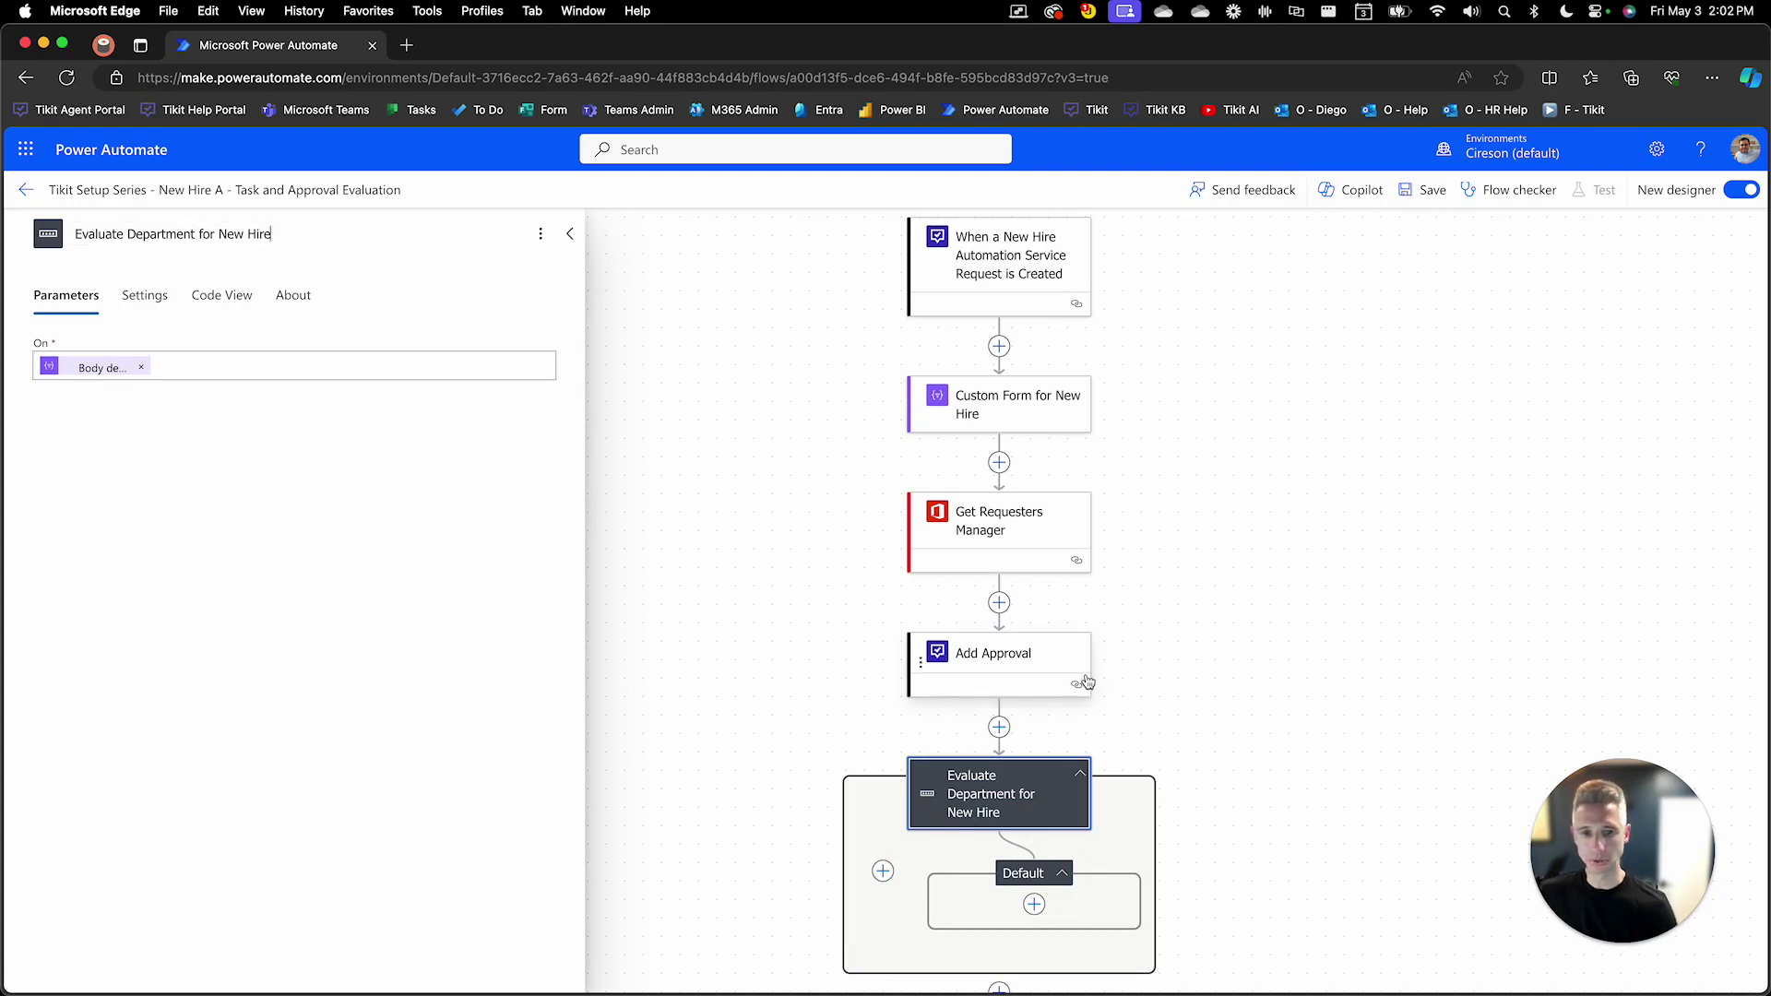
{"action": "scroll", "coordinate": [1079, 680], "scroll_direction": "down", "scroll_amount": 3}
{"action": "scroll", "coordinate": [1087, 681], "scroll_direction": "down", "scroll_amount": 1}
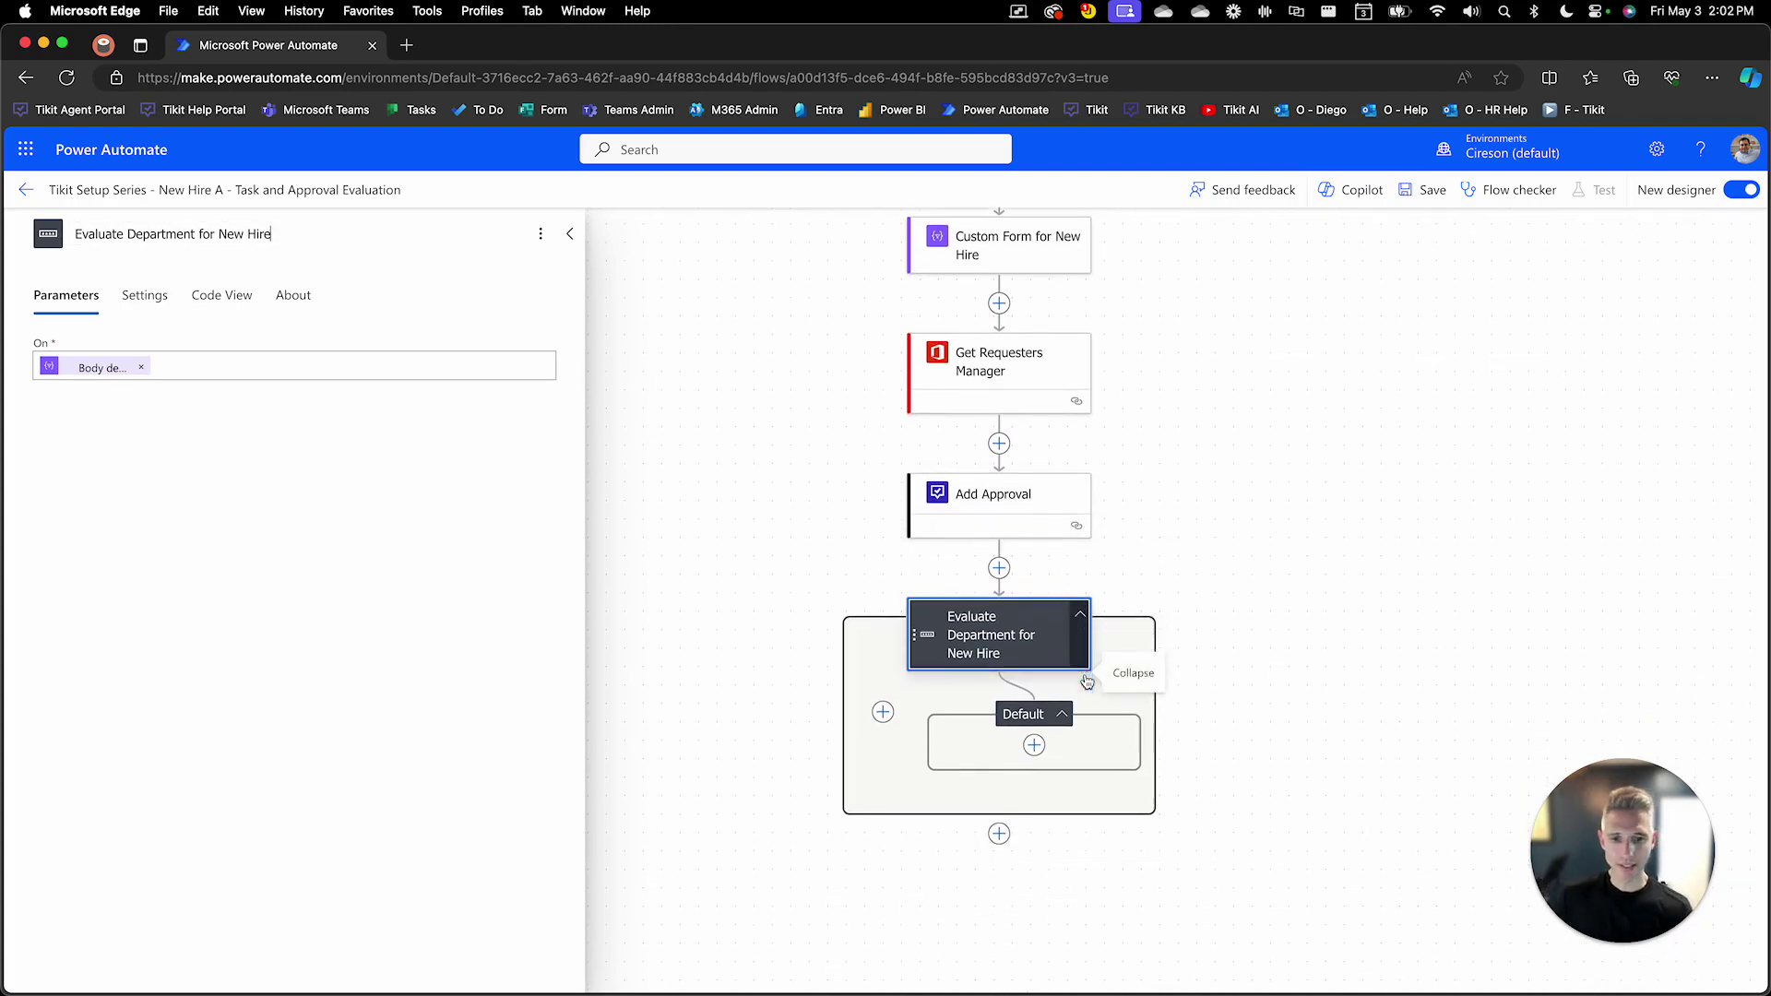
{"action": "scroll", "coordinate": [1080, 682], "scroll_direction": "left", "scroll_amount": 2}
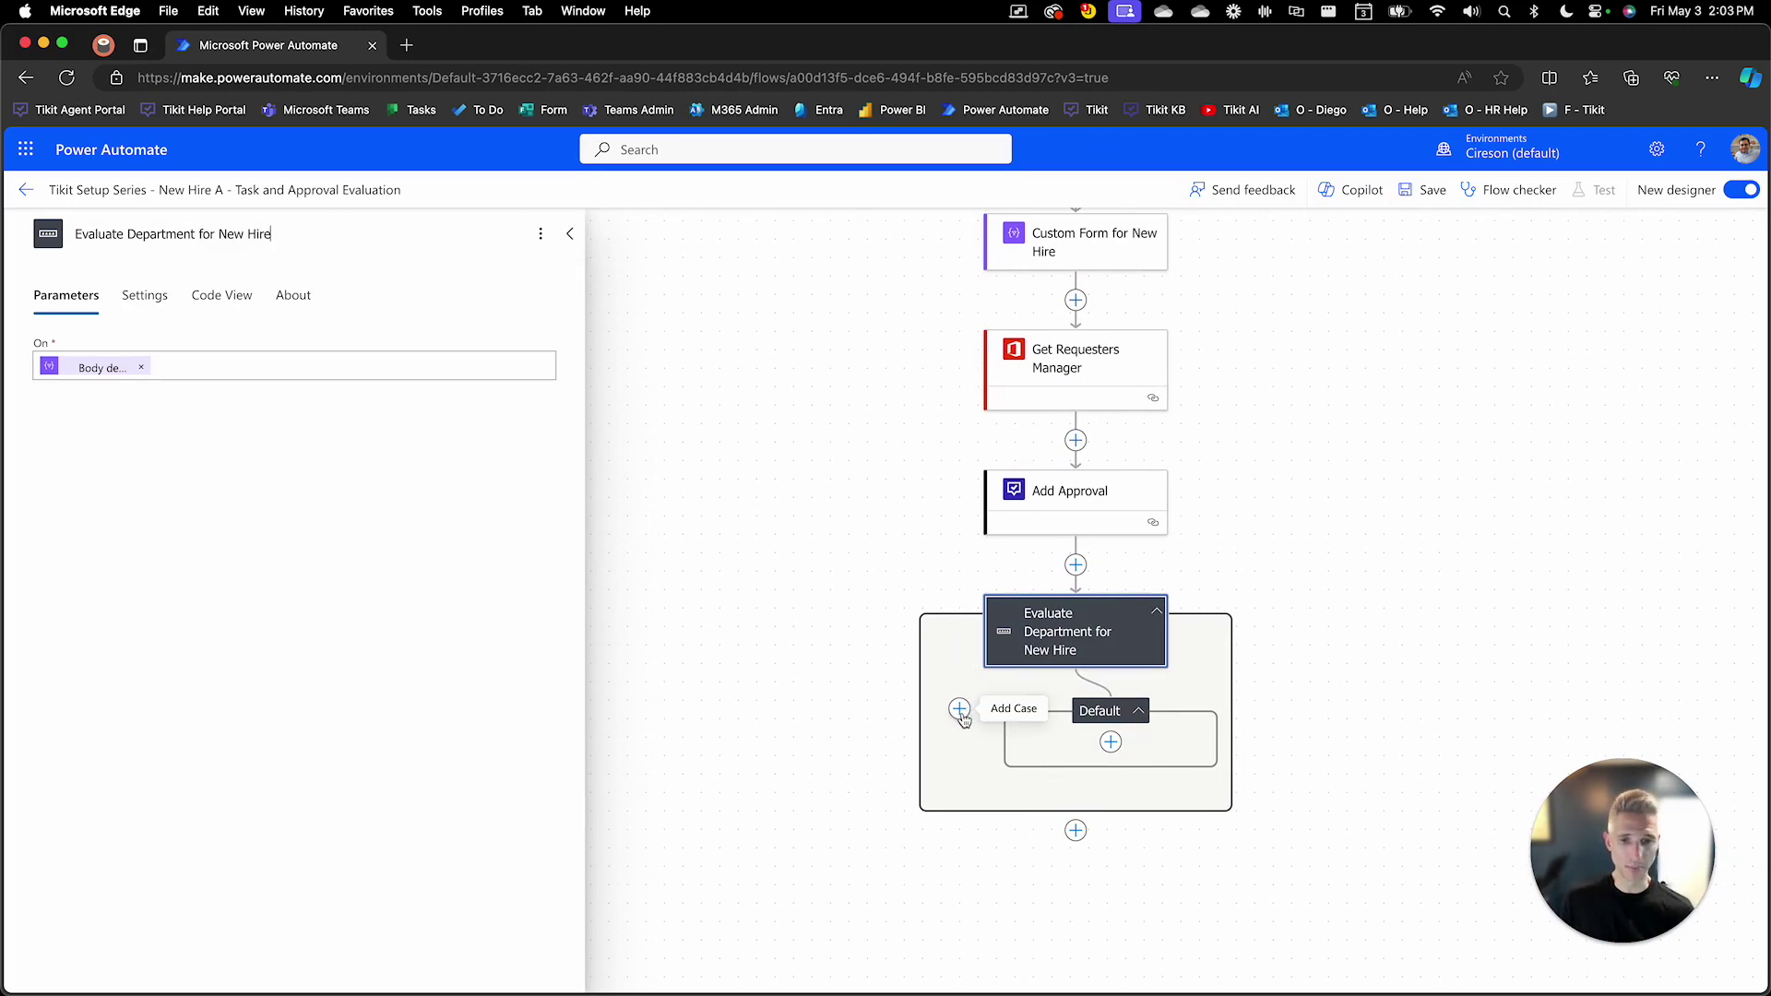
Step: Add a new case to the switch with its Equals value set to Operations
{"action": "left_click", "coordinate": [960, 710]}
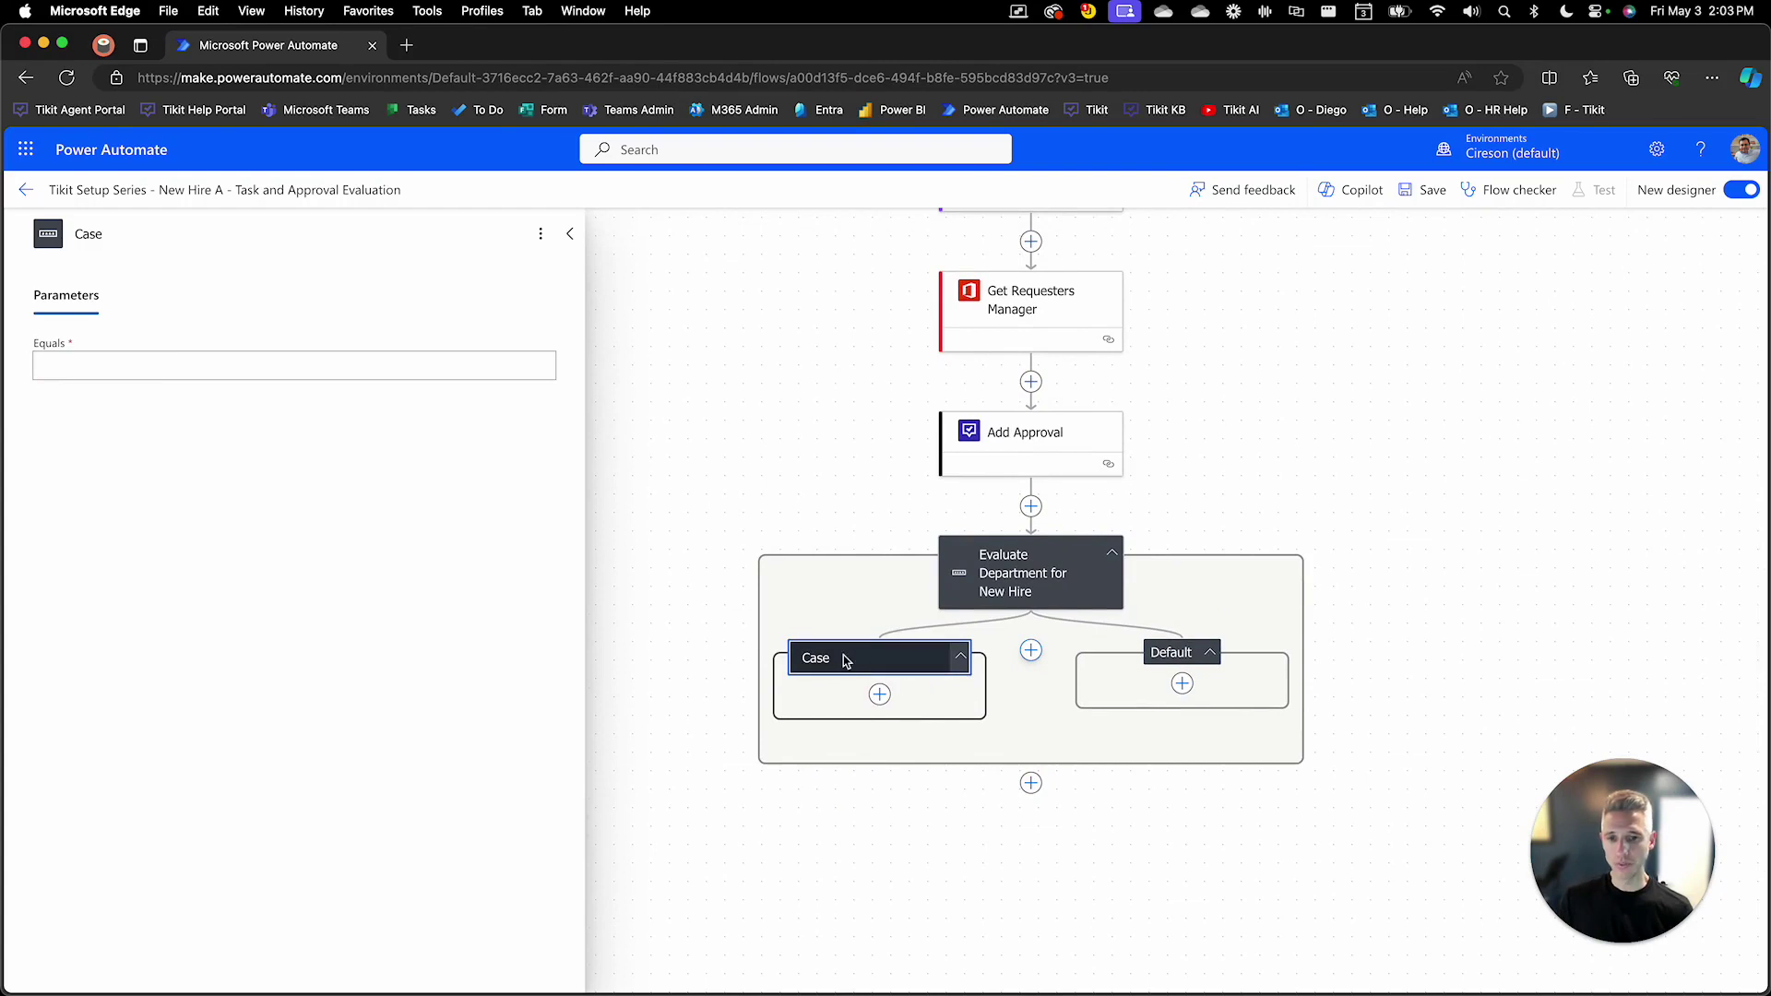
{"action": "left_click", "coordinate": [1026, 574]}
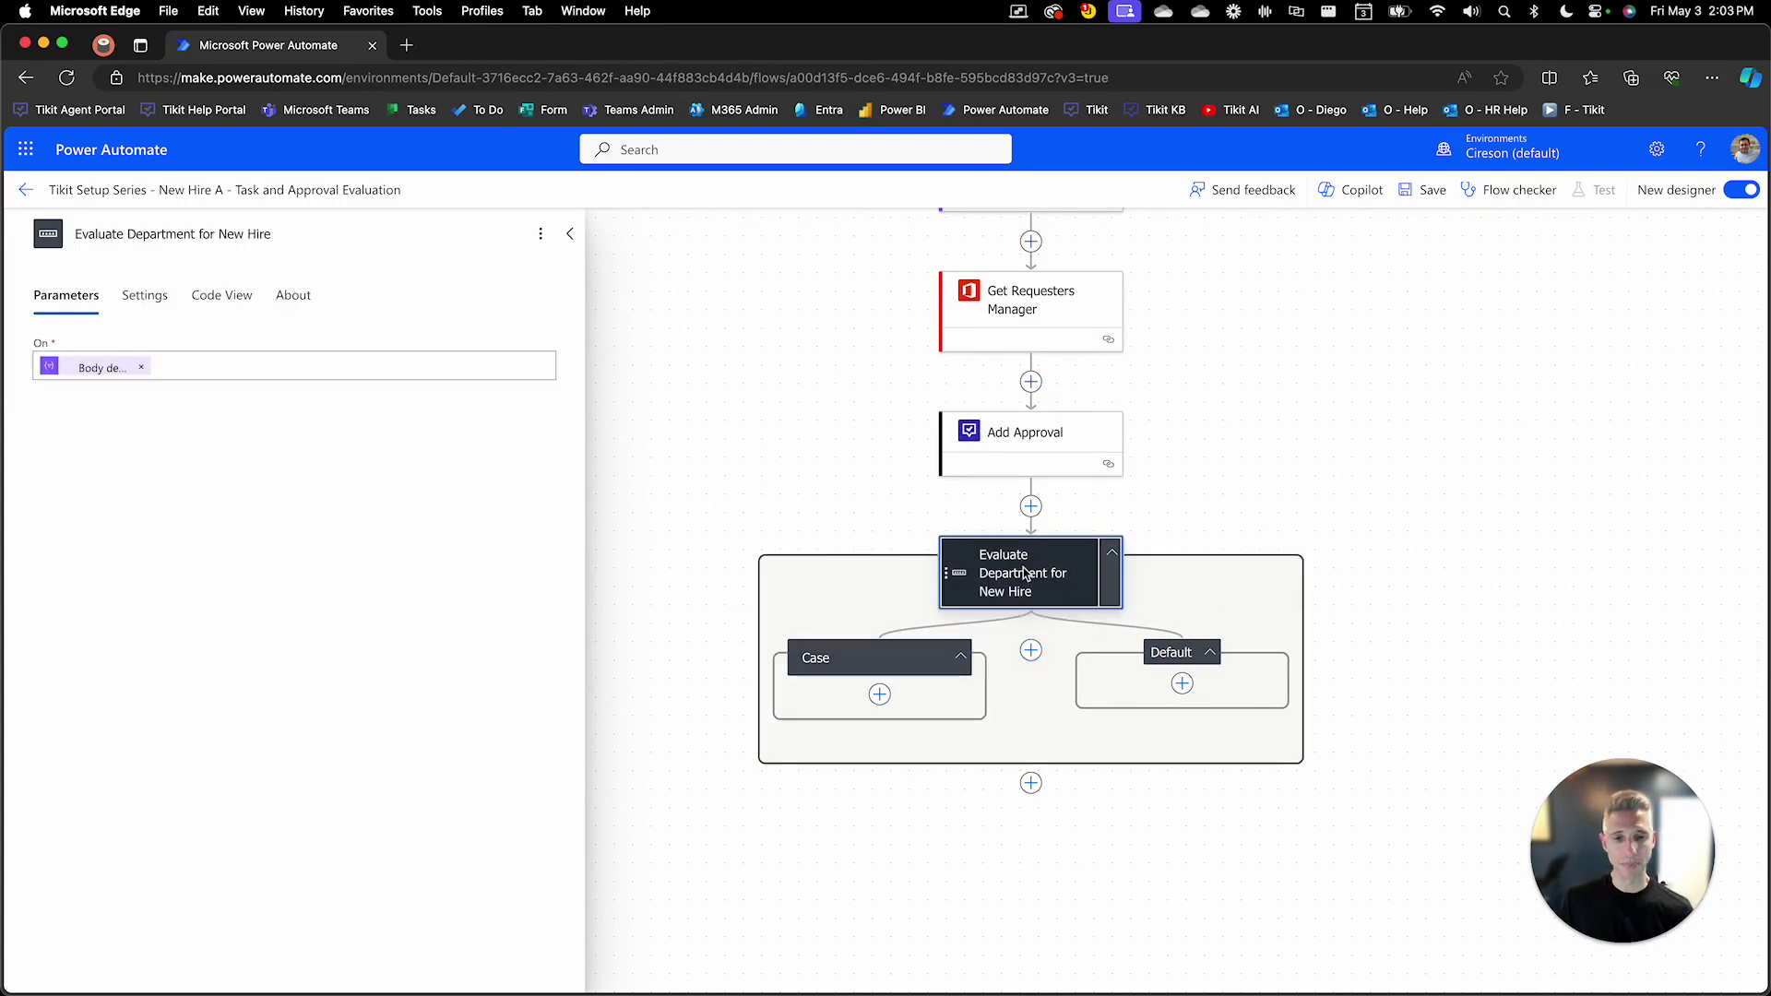
{"action": "left_click", "coordinate": [872, 653]}
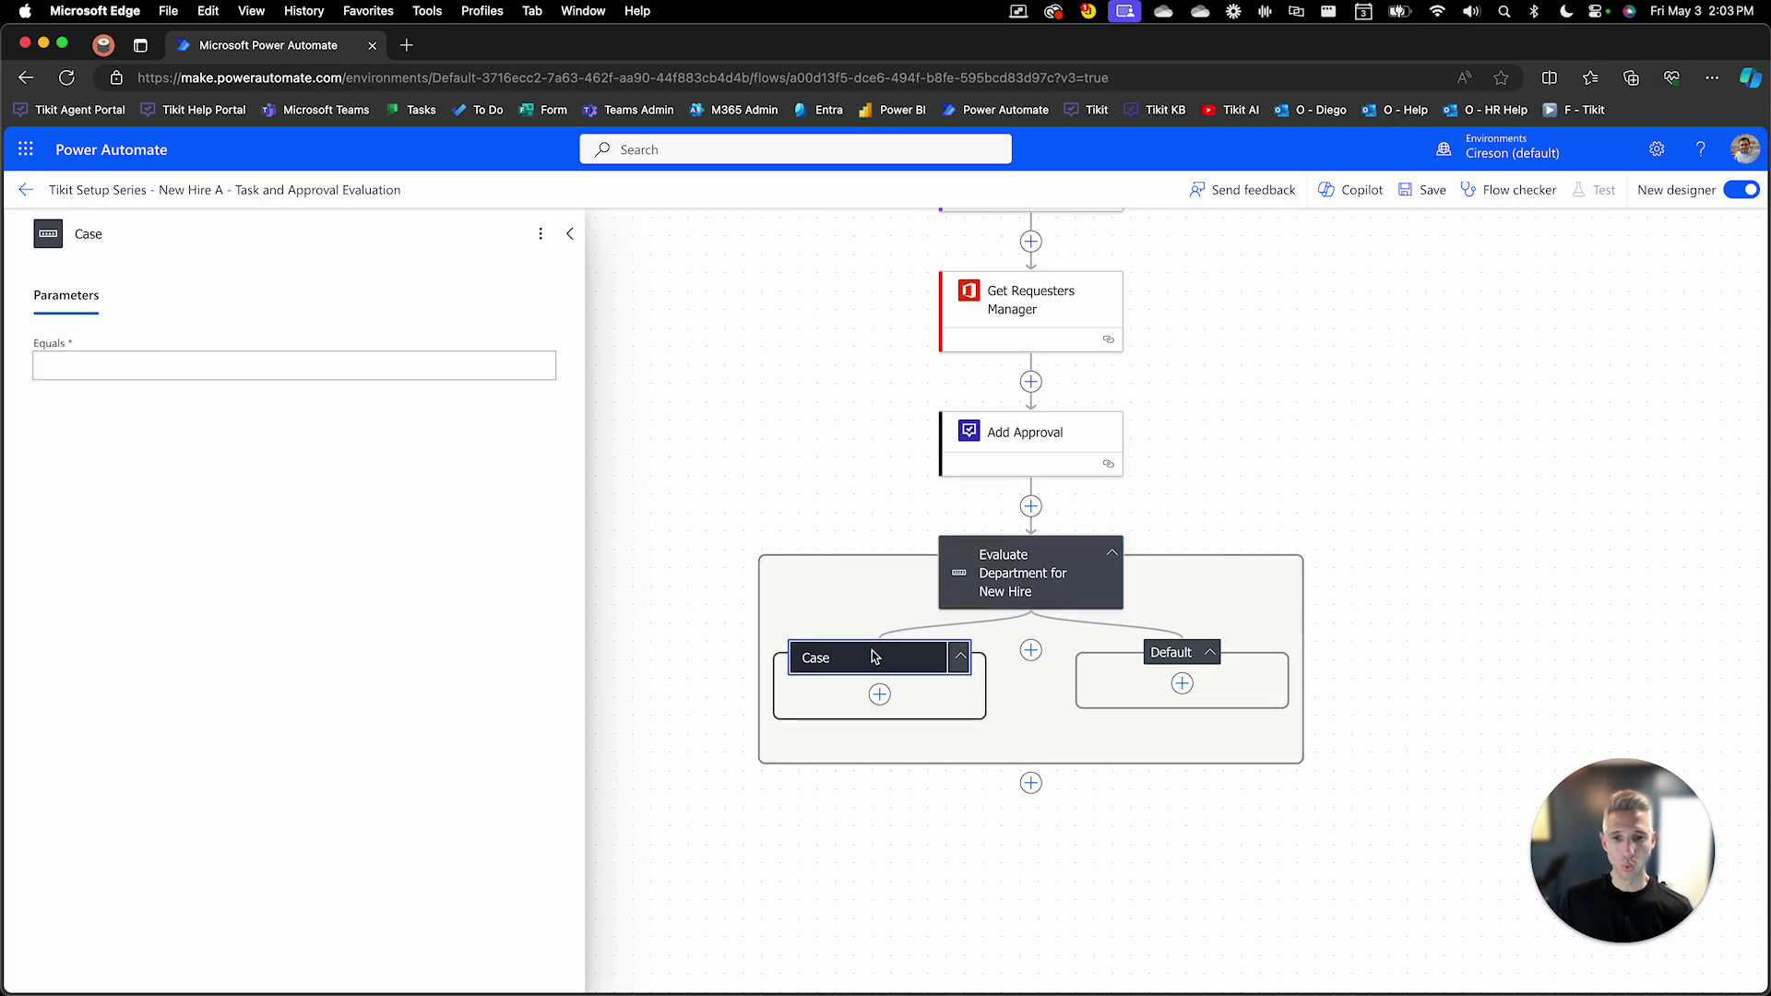
{"action": "left_click", "coordinate": [61, 363]}
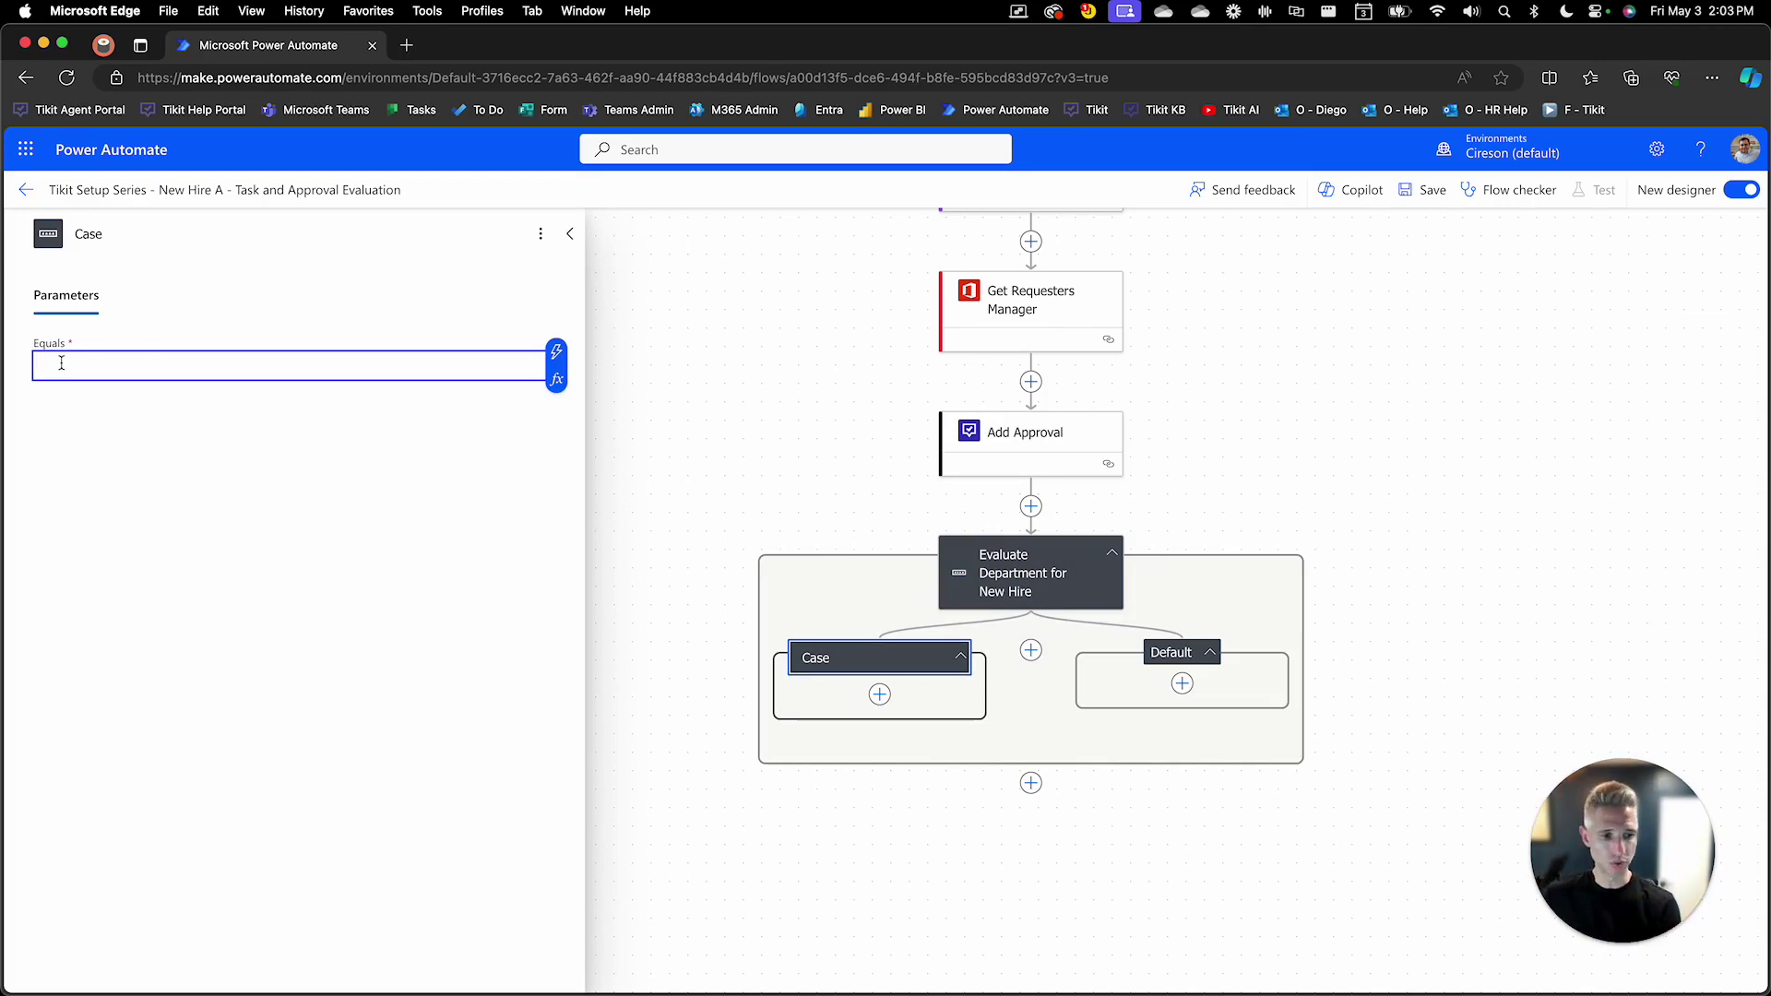
{"action": "type", "text": "Operations"}
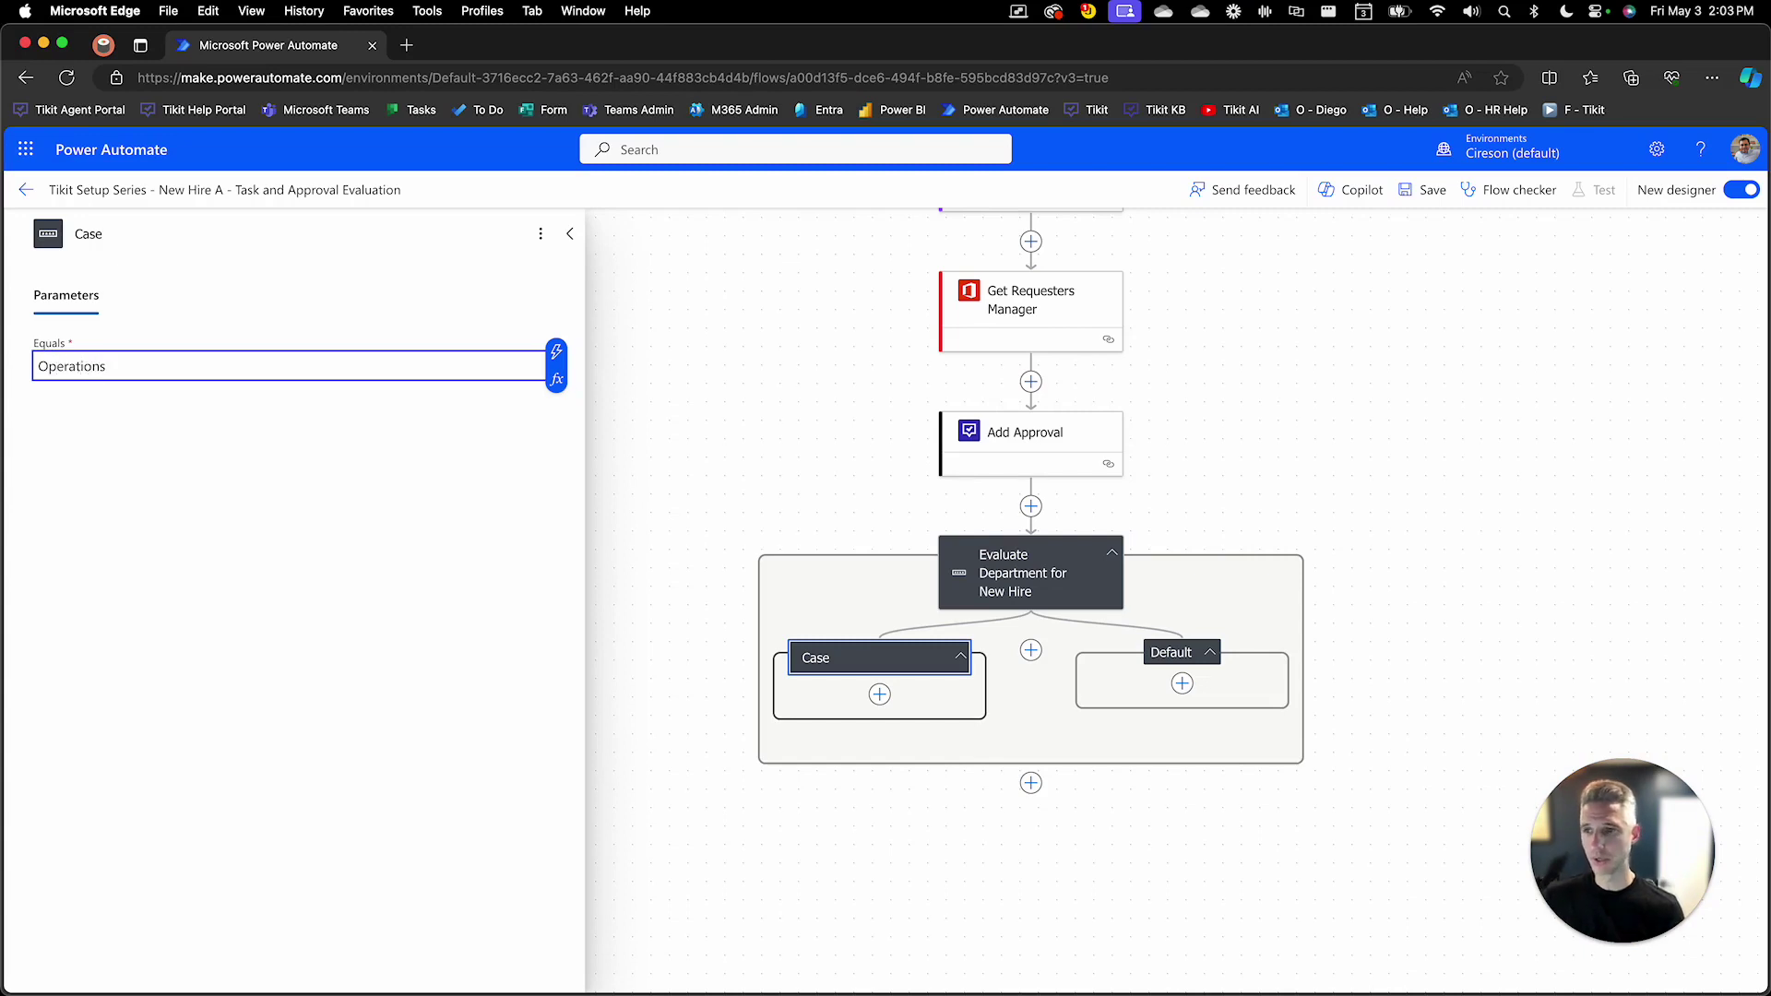
Step: Name the new case 'Operations'
{"action": "left_click", "coordinate": [81, 234]}
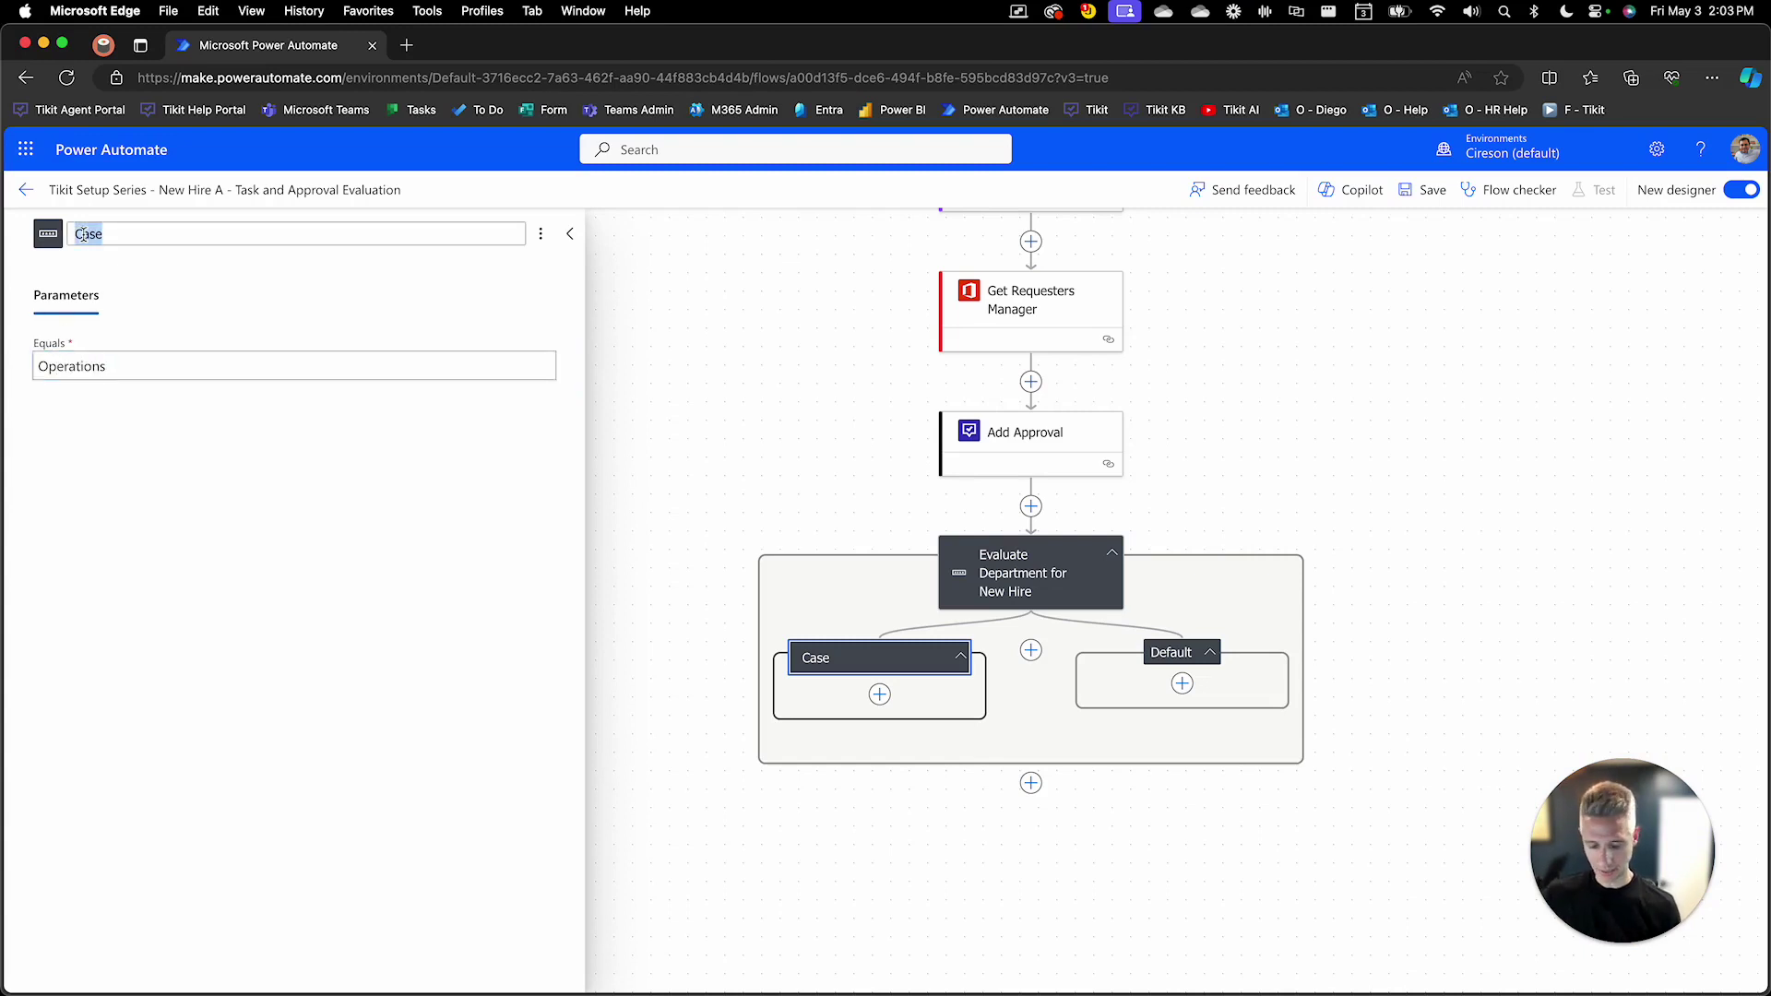
{"action": "type", "text": "OP"}
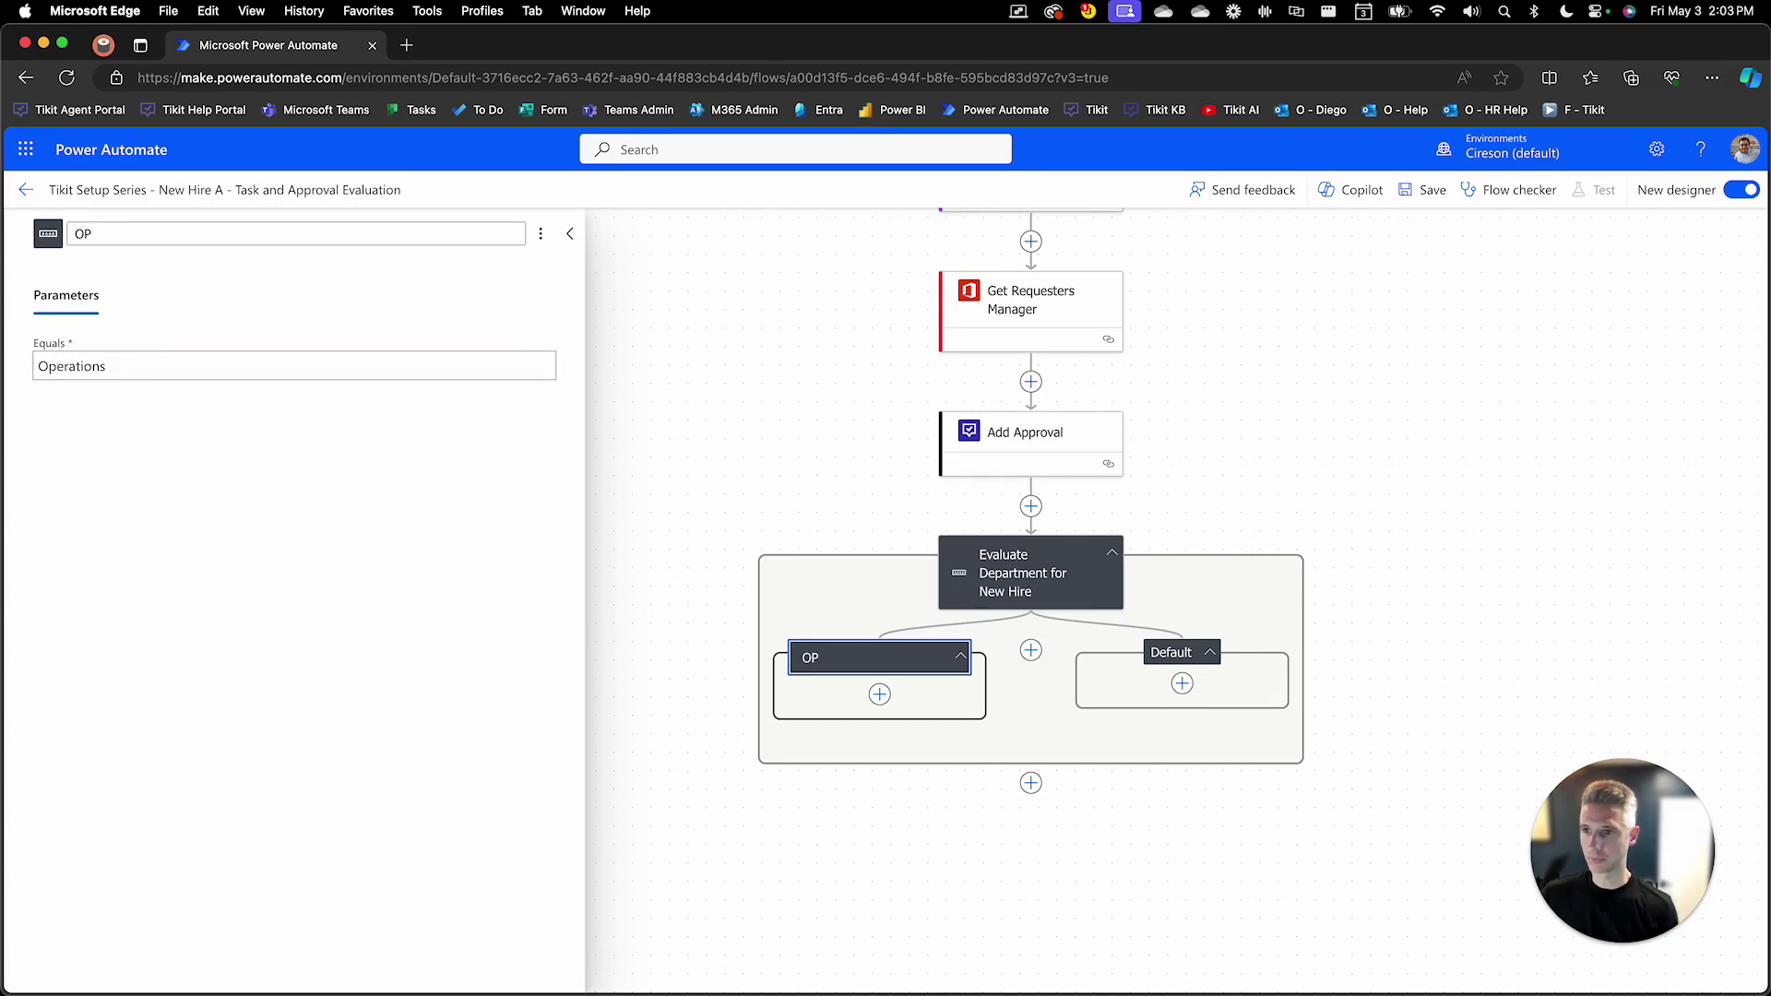
{"action": "key", "text": "BackSpace"}
{"action": "type", "text": "perations"}
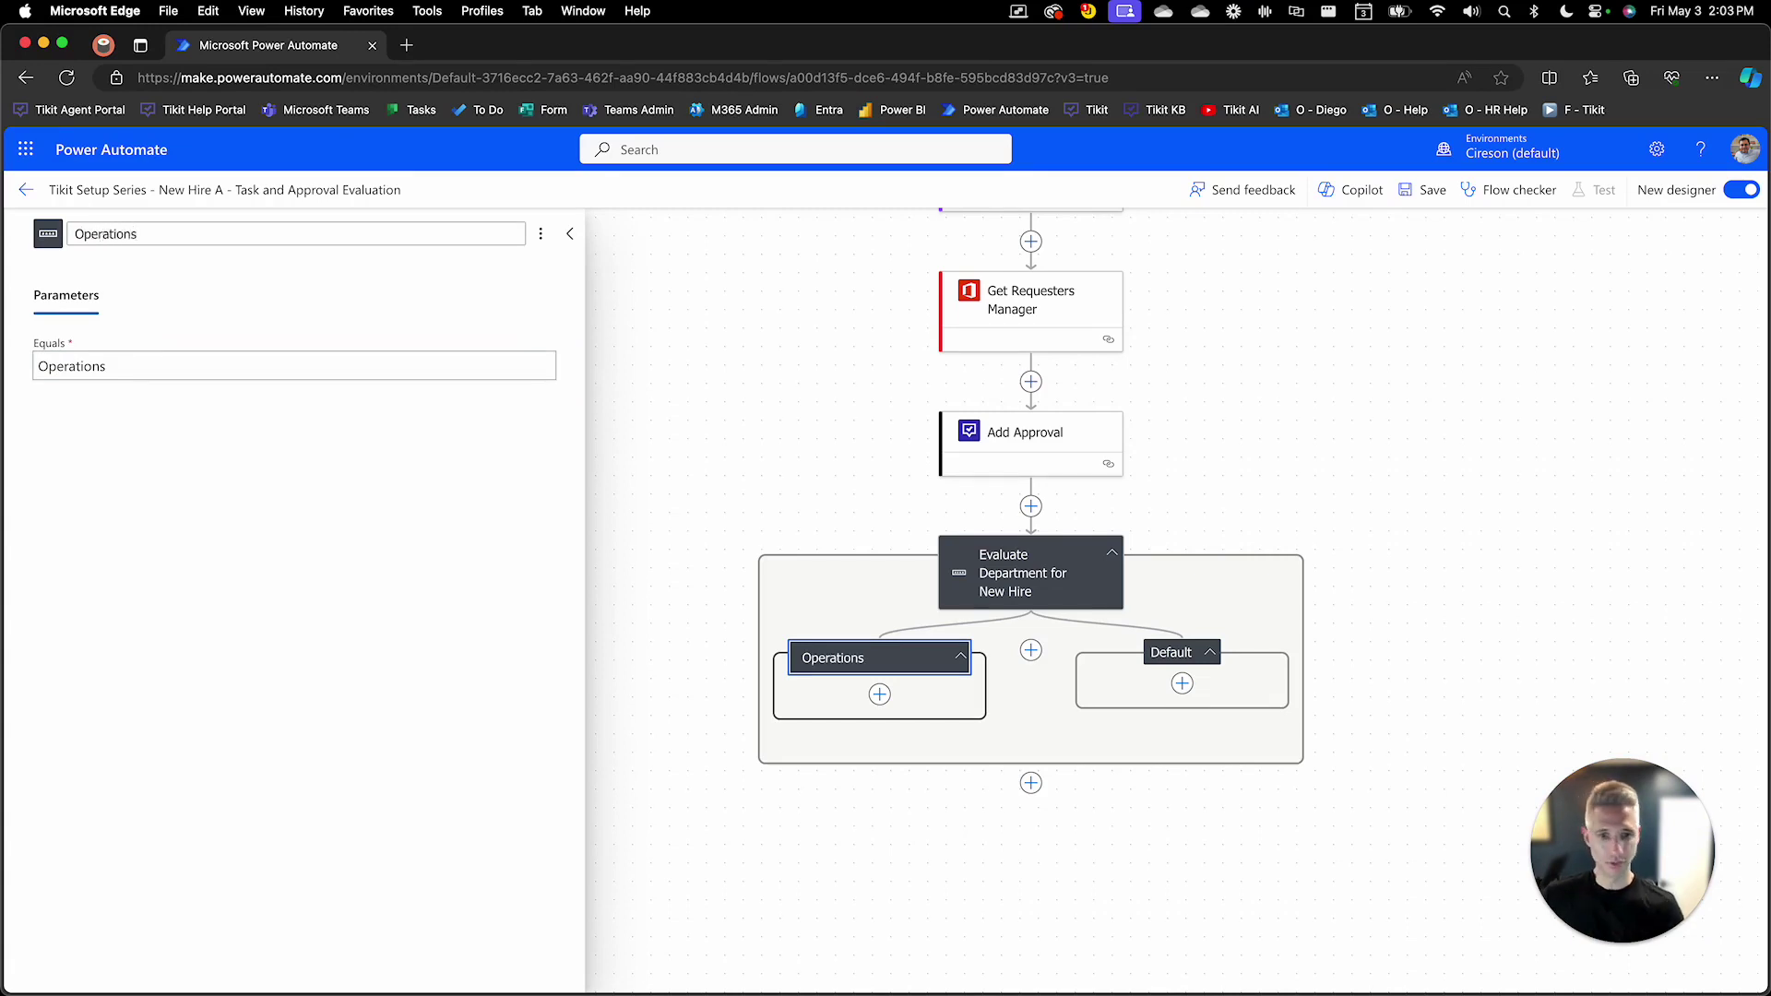
{"action": "left_click", "coordinate": [277, 480]}
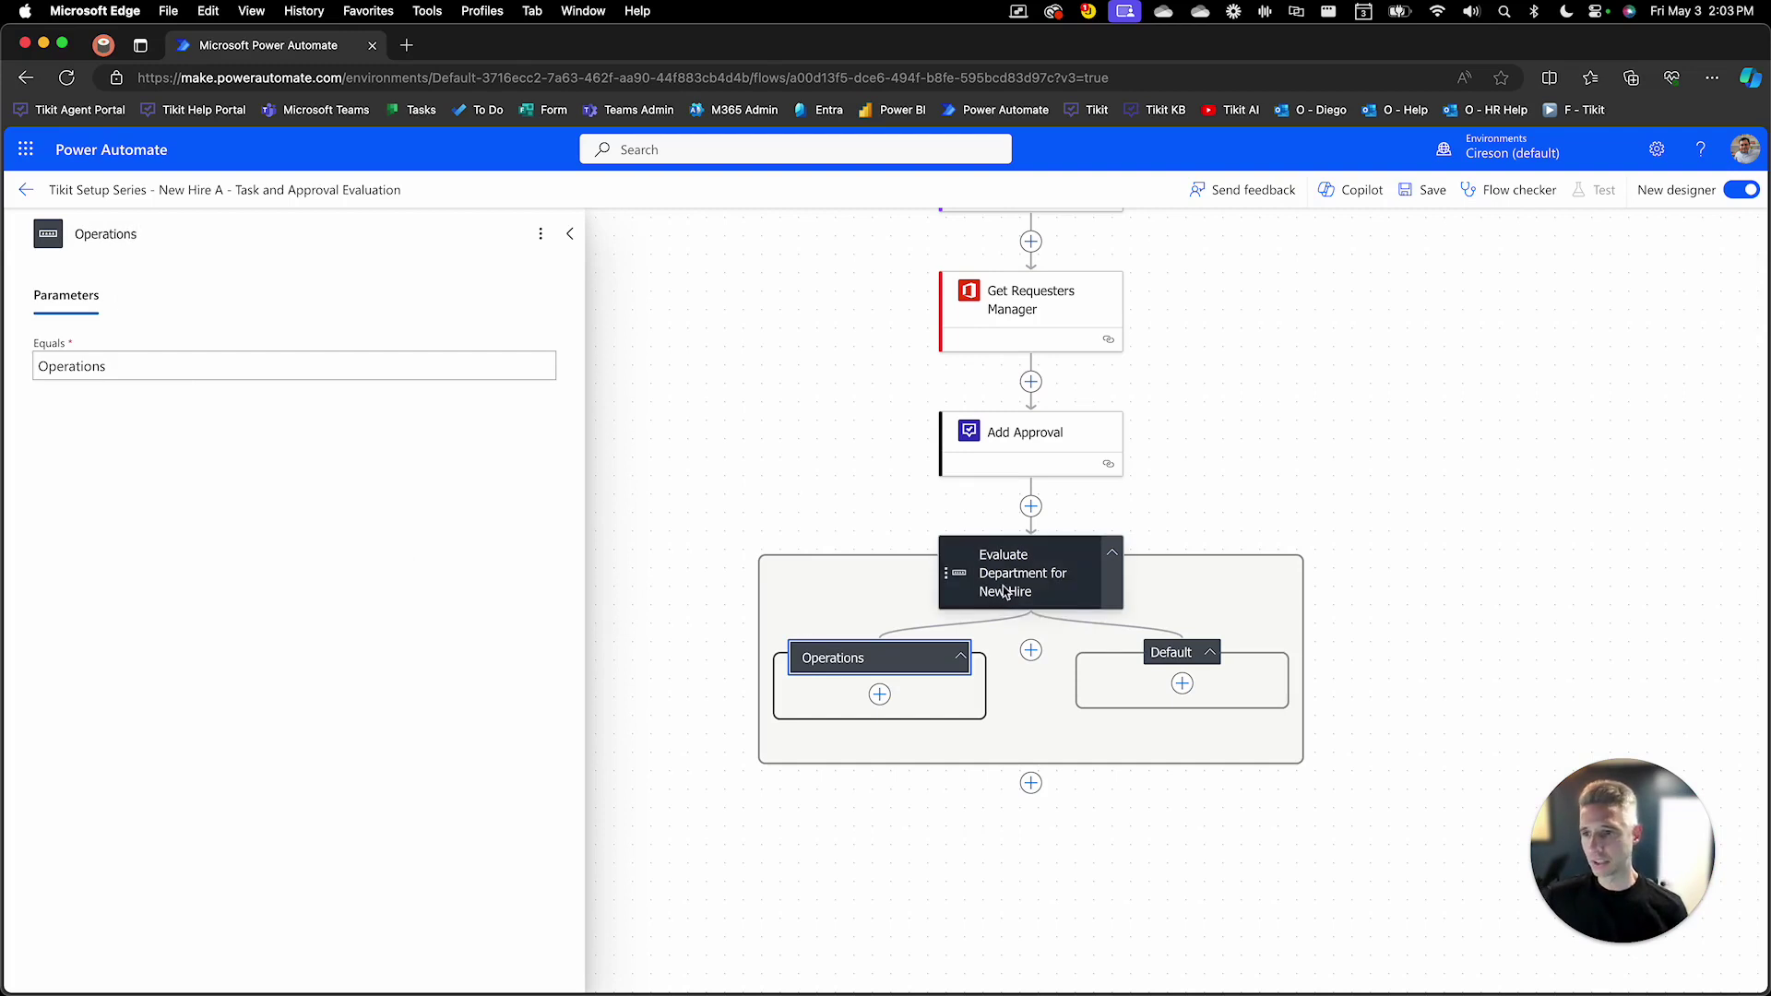
Step: Insert the Tikit connector's Add Task action into the Operations case
{"action": "left_click", "coordinate": [880, 695]}
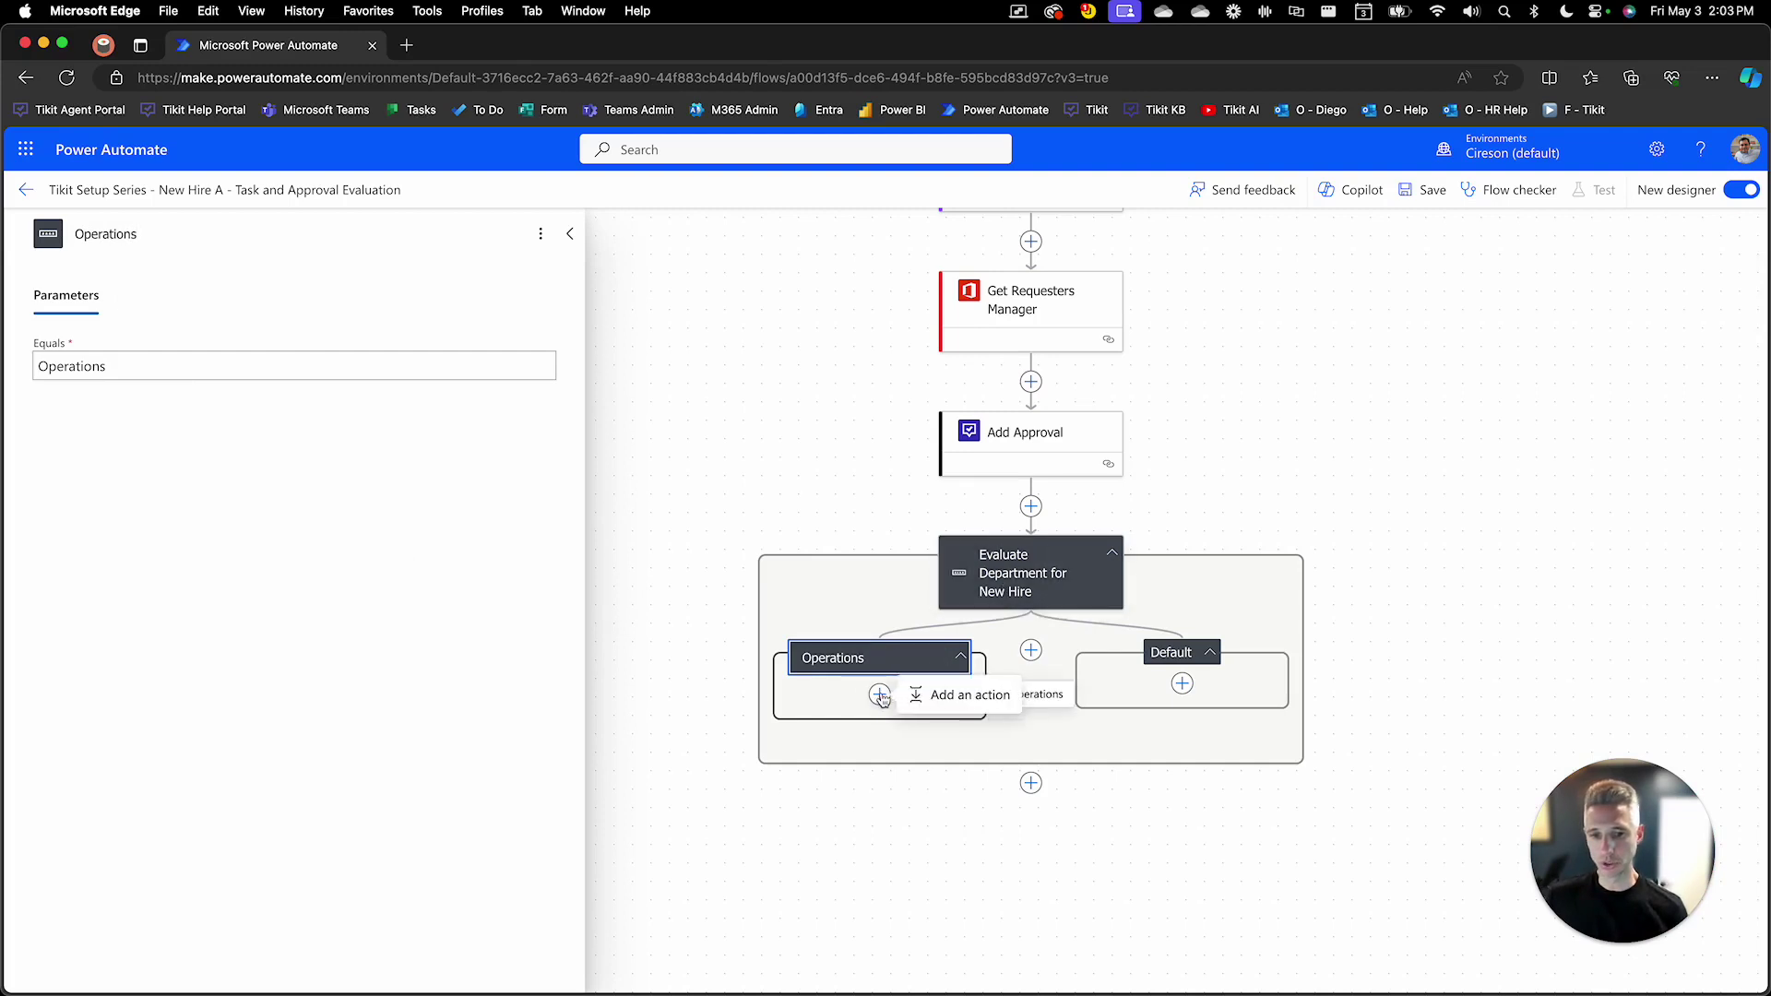
{"action": "left_click", "coordinate": [959, 695]}
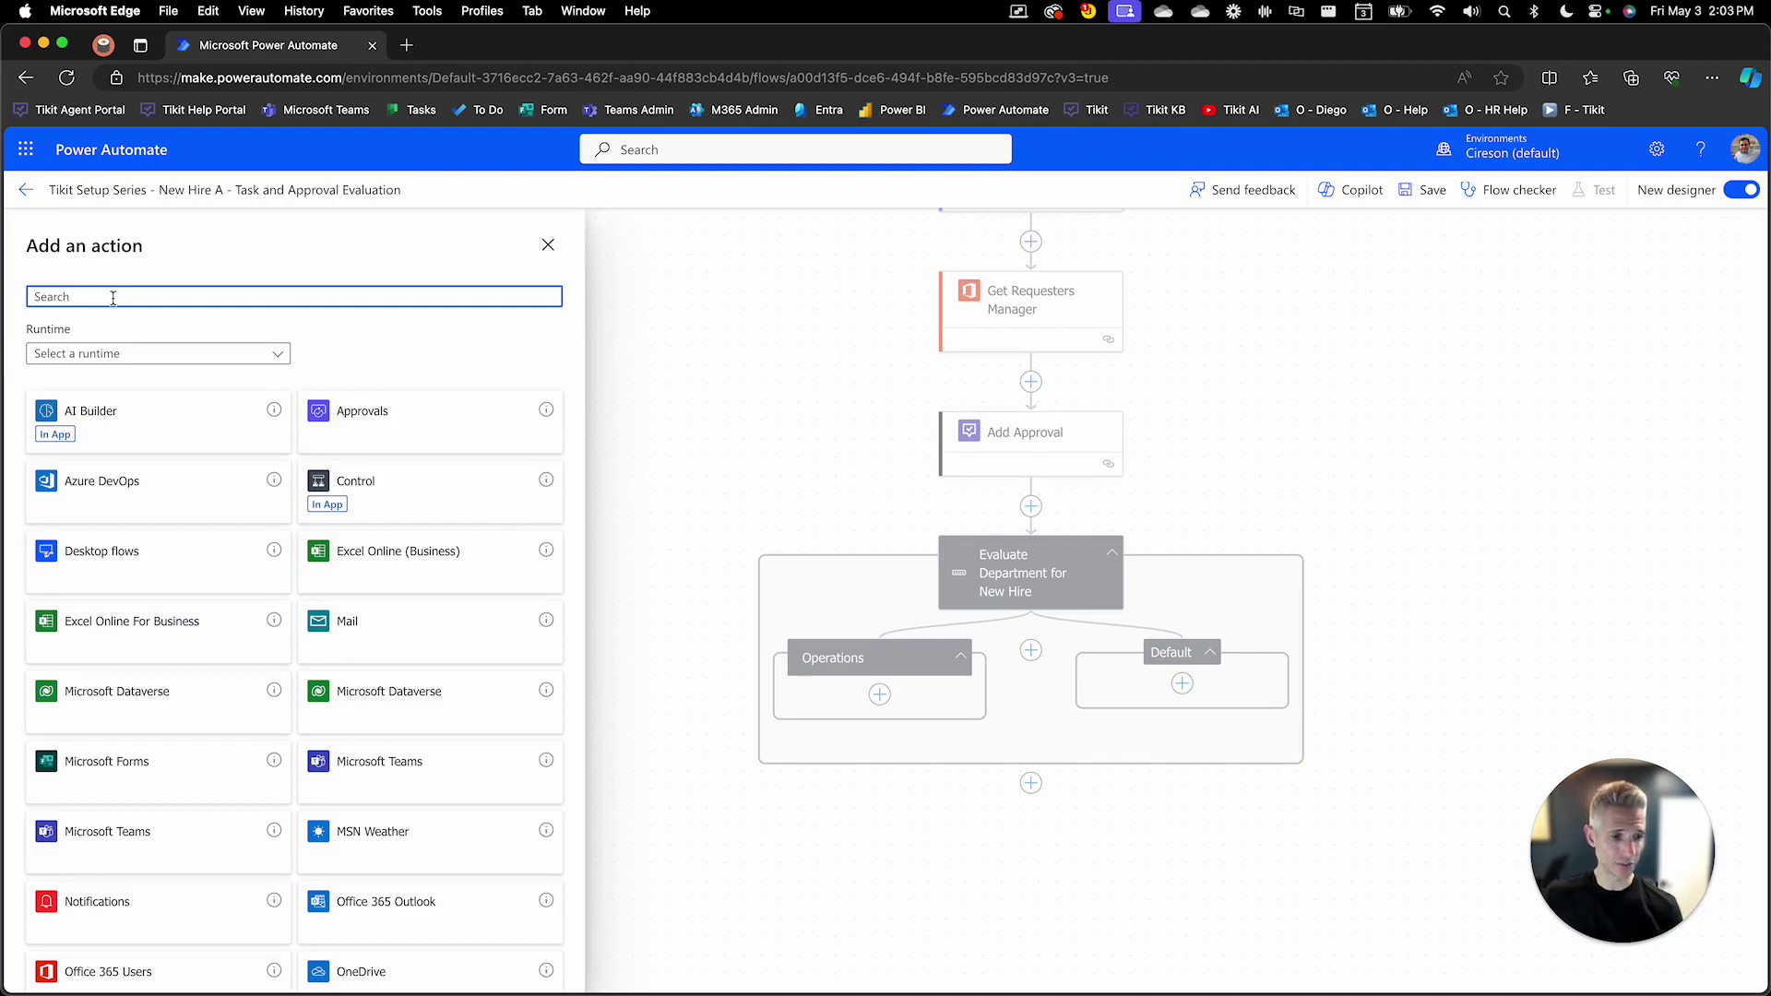
{"action": "type", "text": "tikit"}
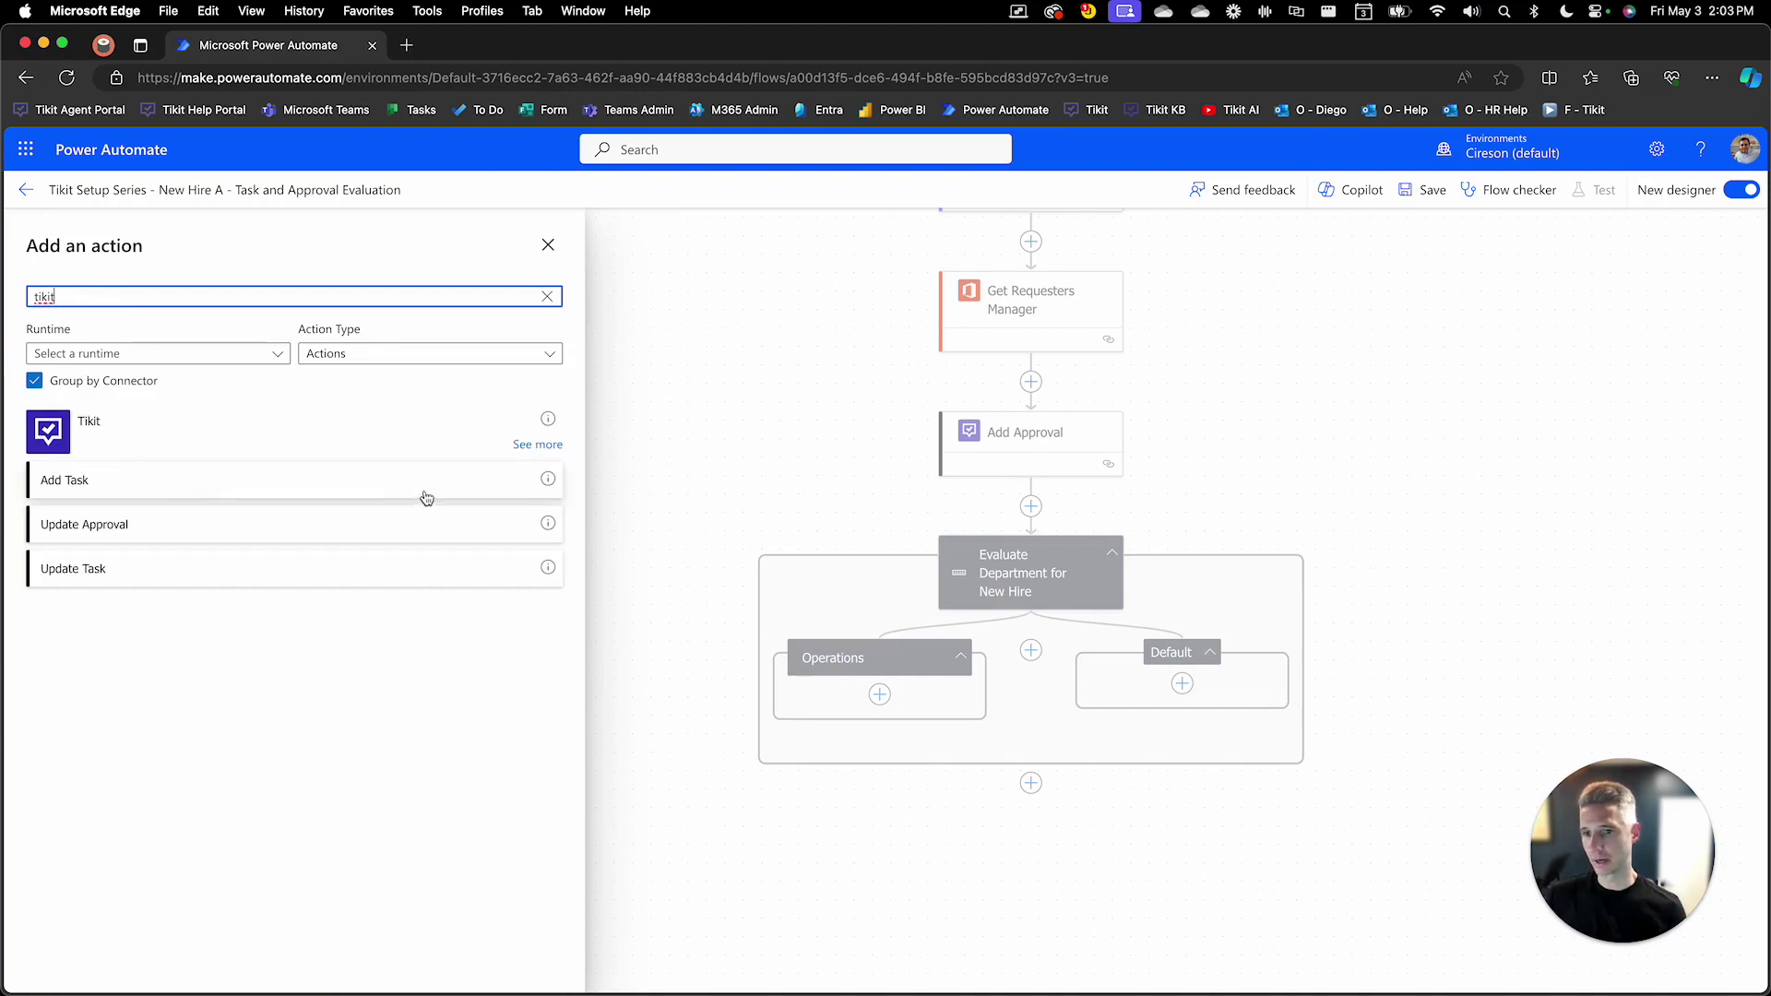
{"action": "left_click", "coordinate": [531, 445]}
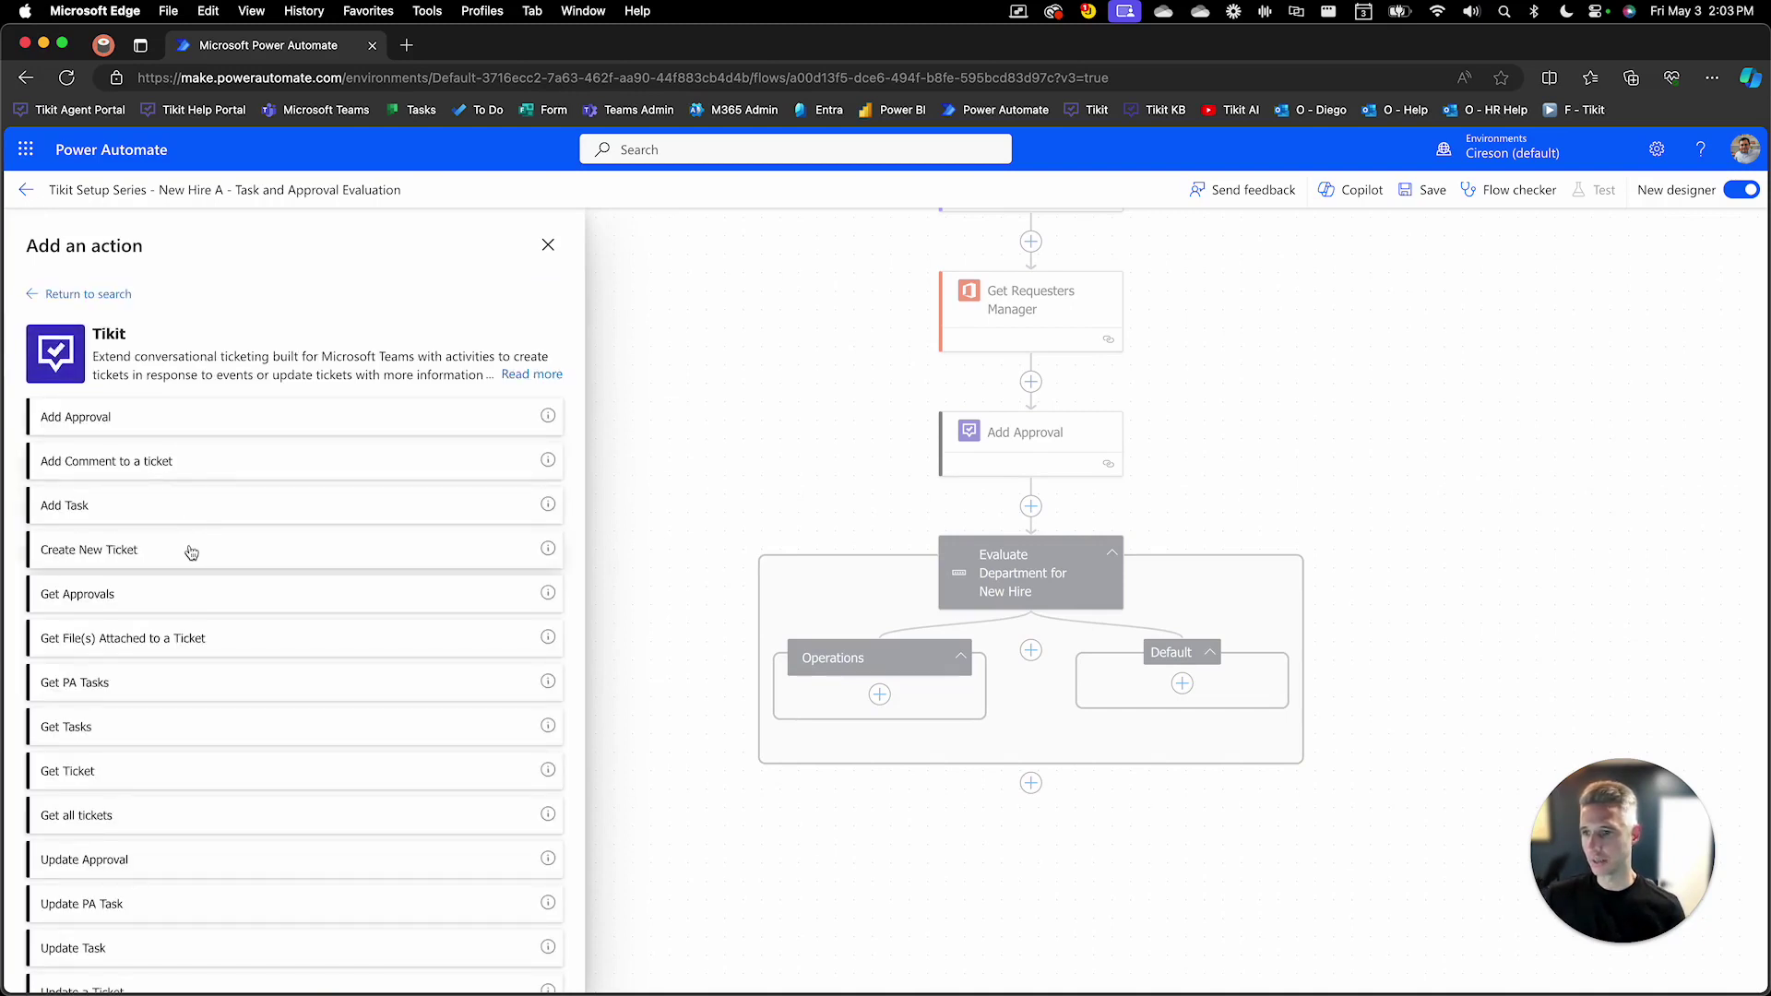
{"action": "scroll", "coordinate": [189, 544], "scroll_direction": "down", "scroll_amount": 1}
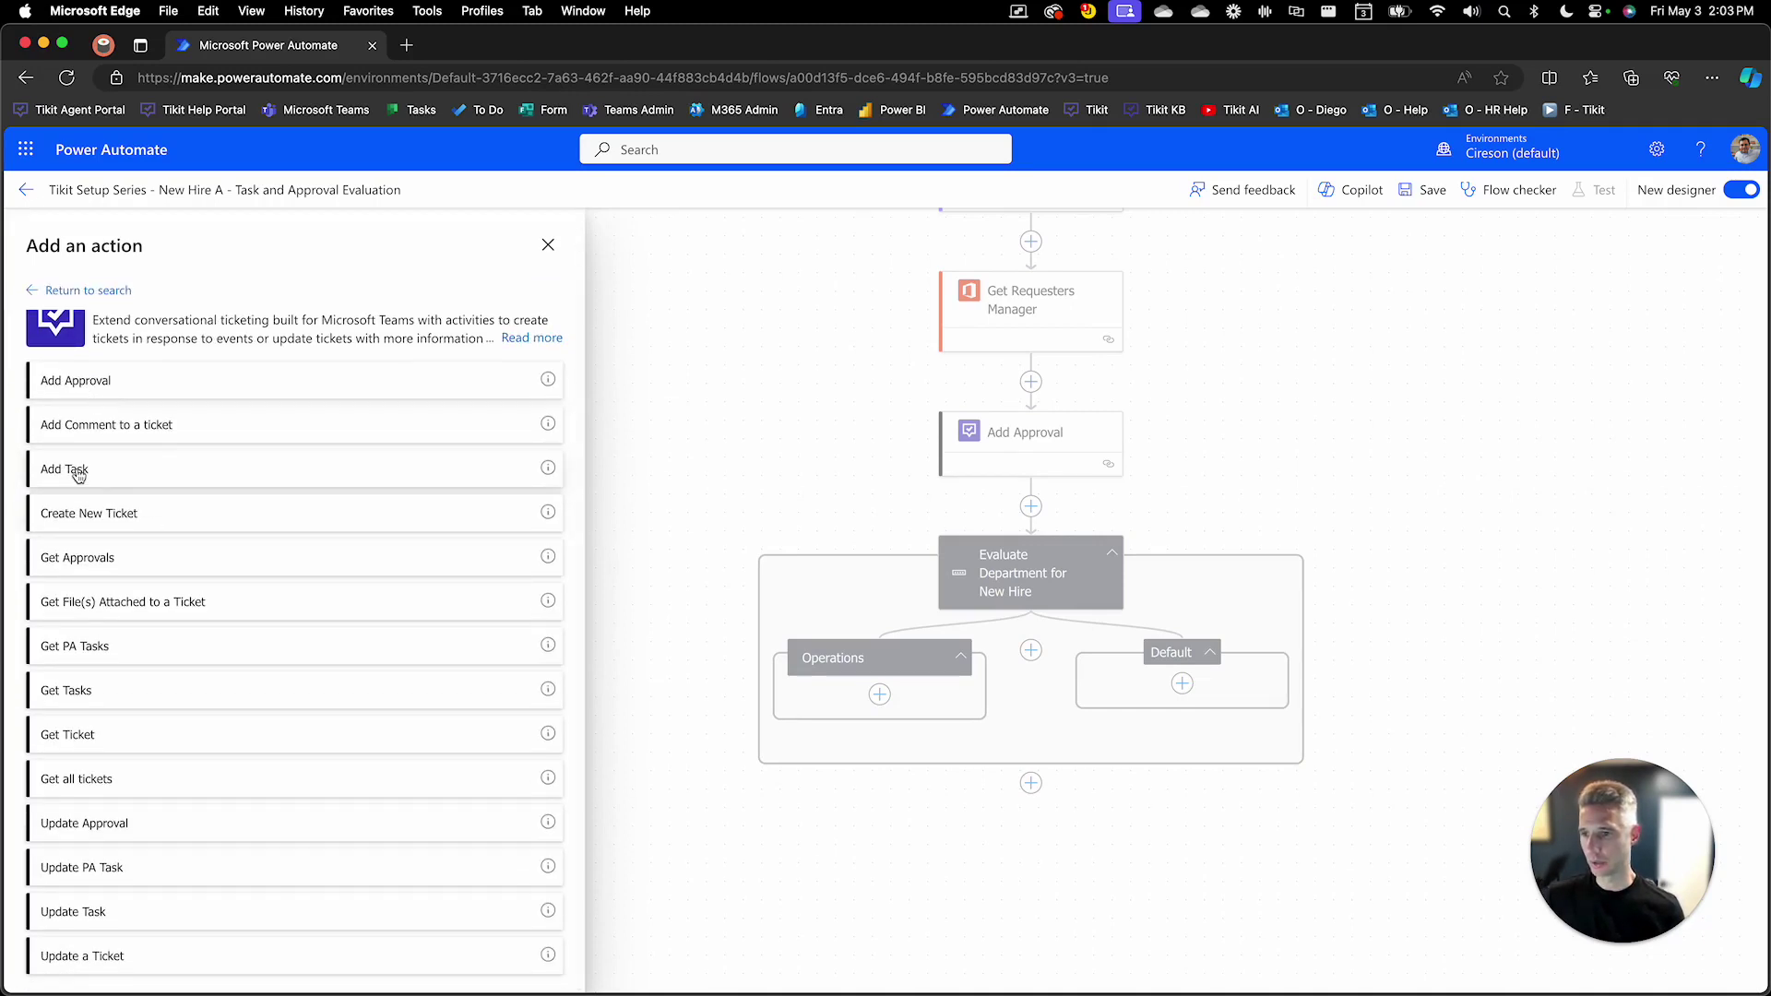
{"action": "left_click", "coordinate": [123, 478]}
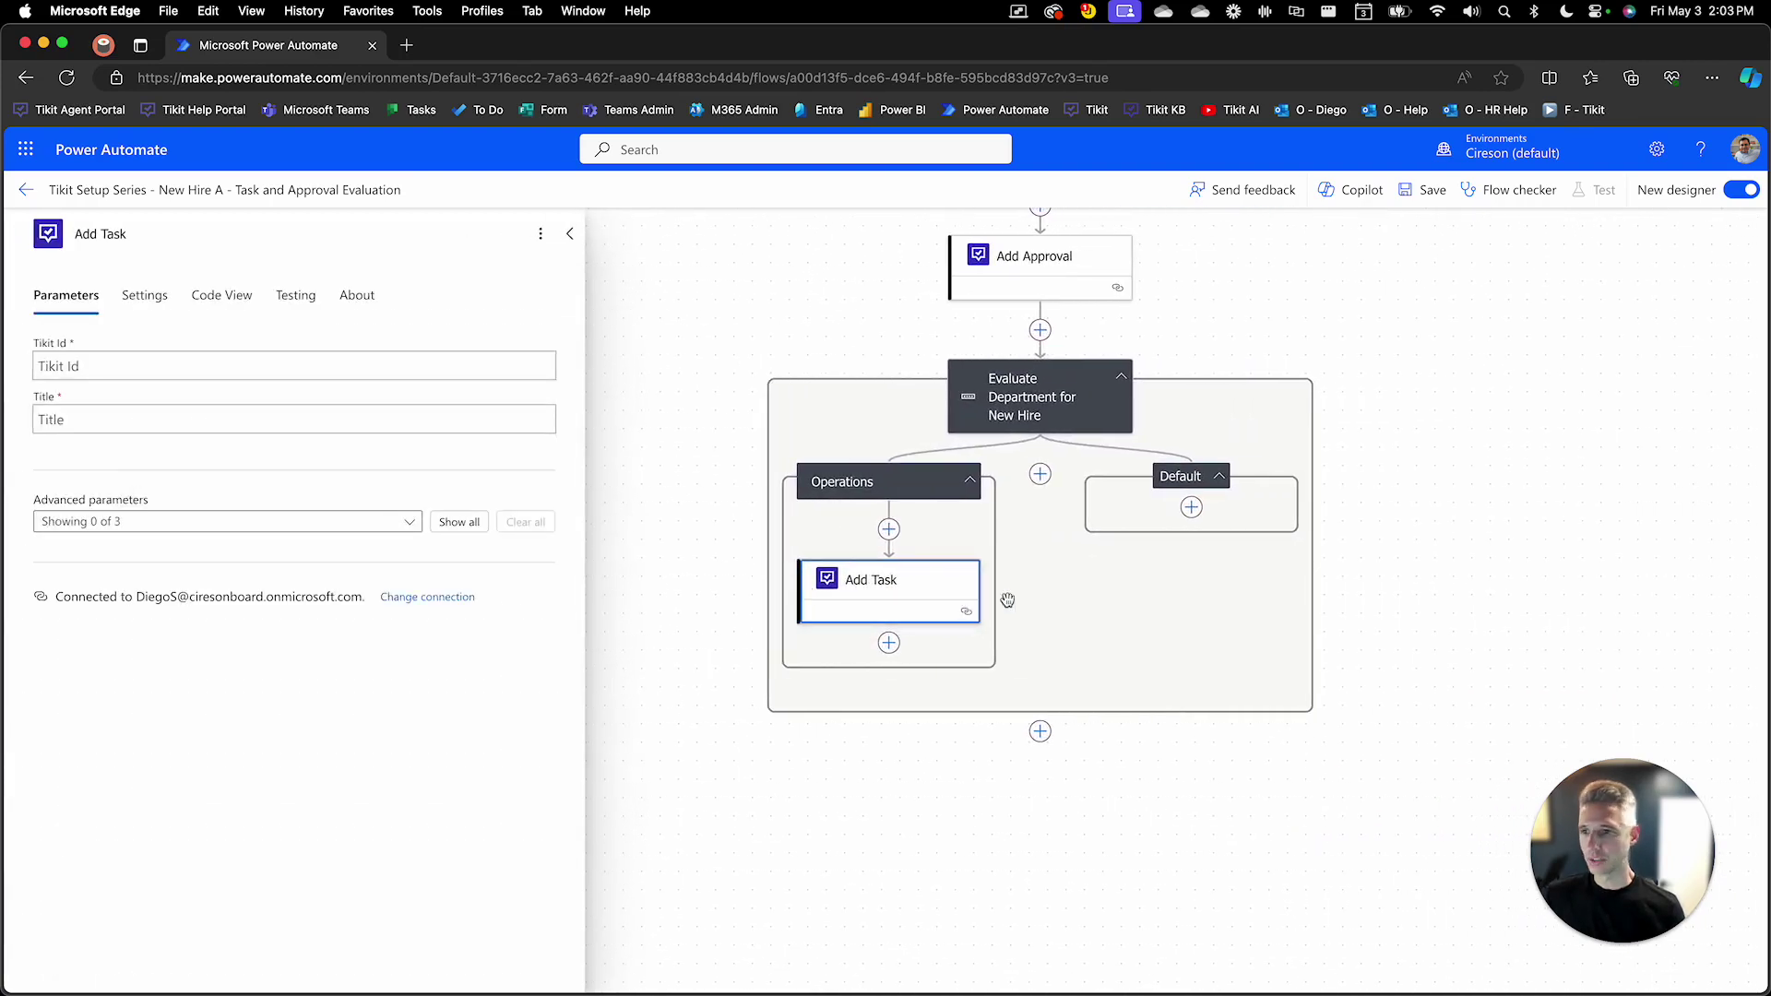
Step: Set Tikit Id to the trigger's Tikit Id and the title to 'Create Operational Account'
{"action": "left_click", "coordinate": [157, 366]}
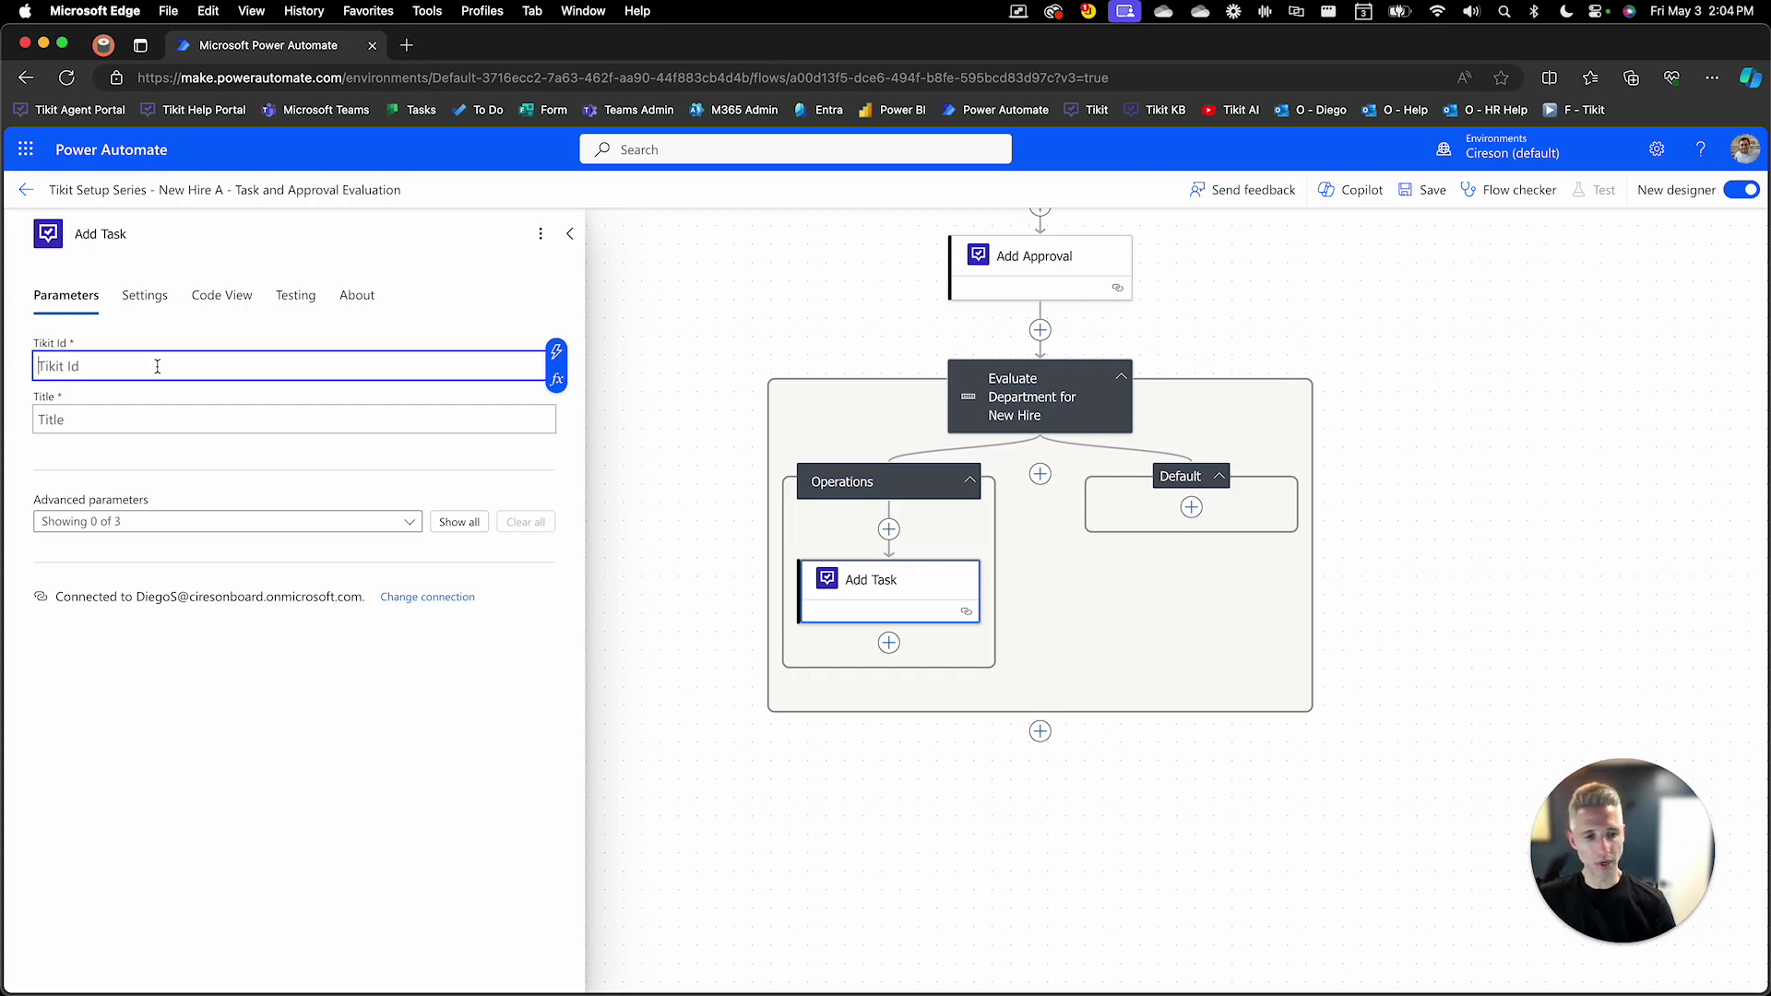
{"action": "left_click", "coordinate": [556, 352]}
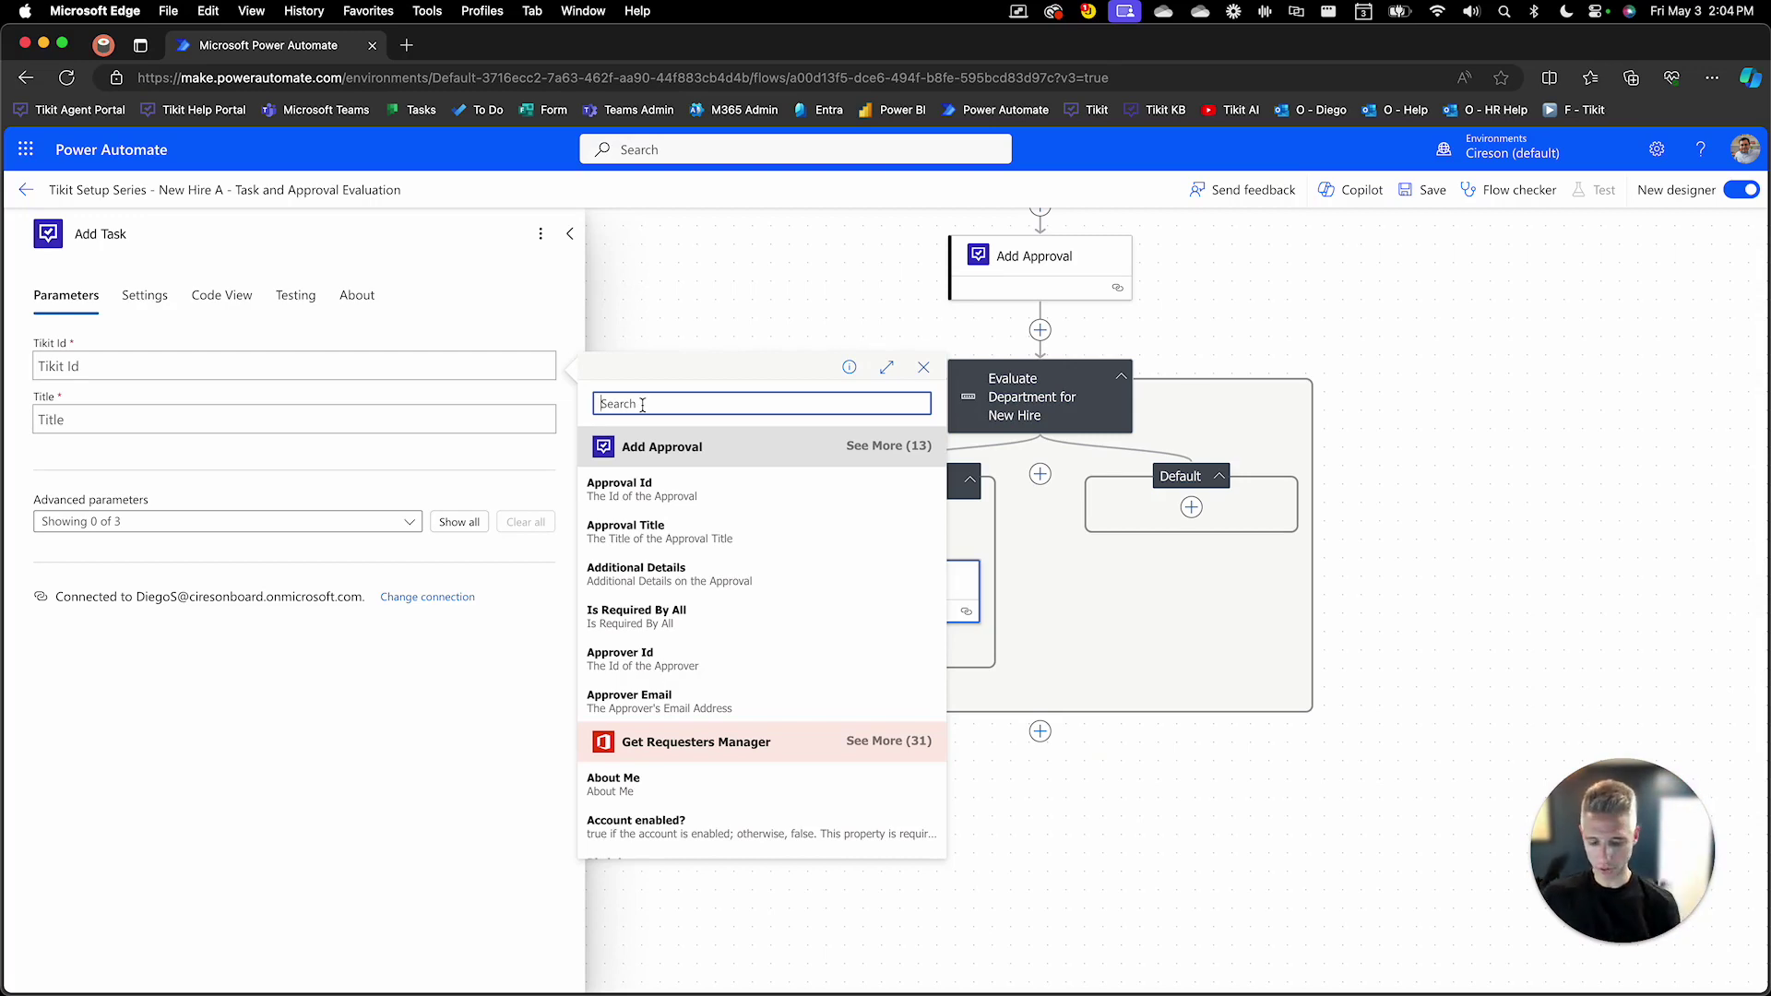
{"action": "type", "text": "tikit id"}
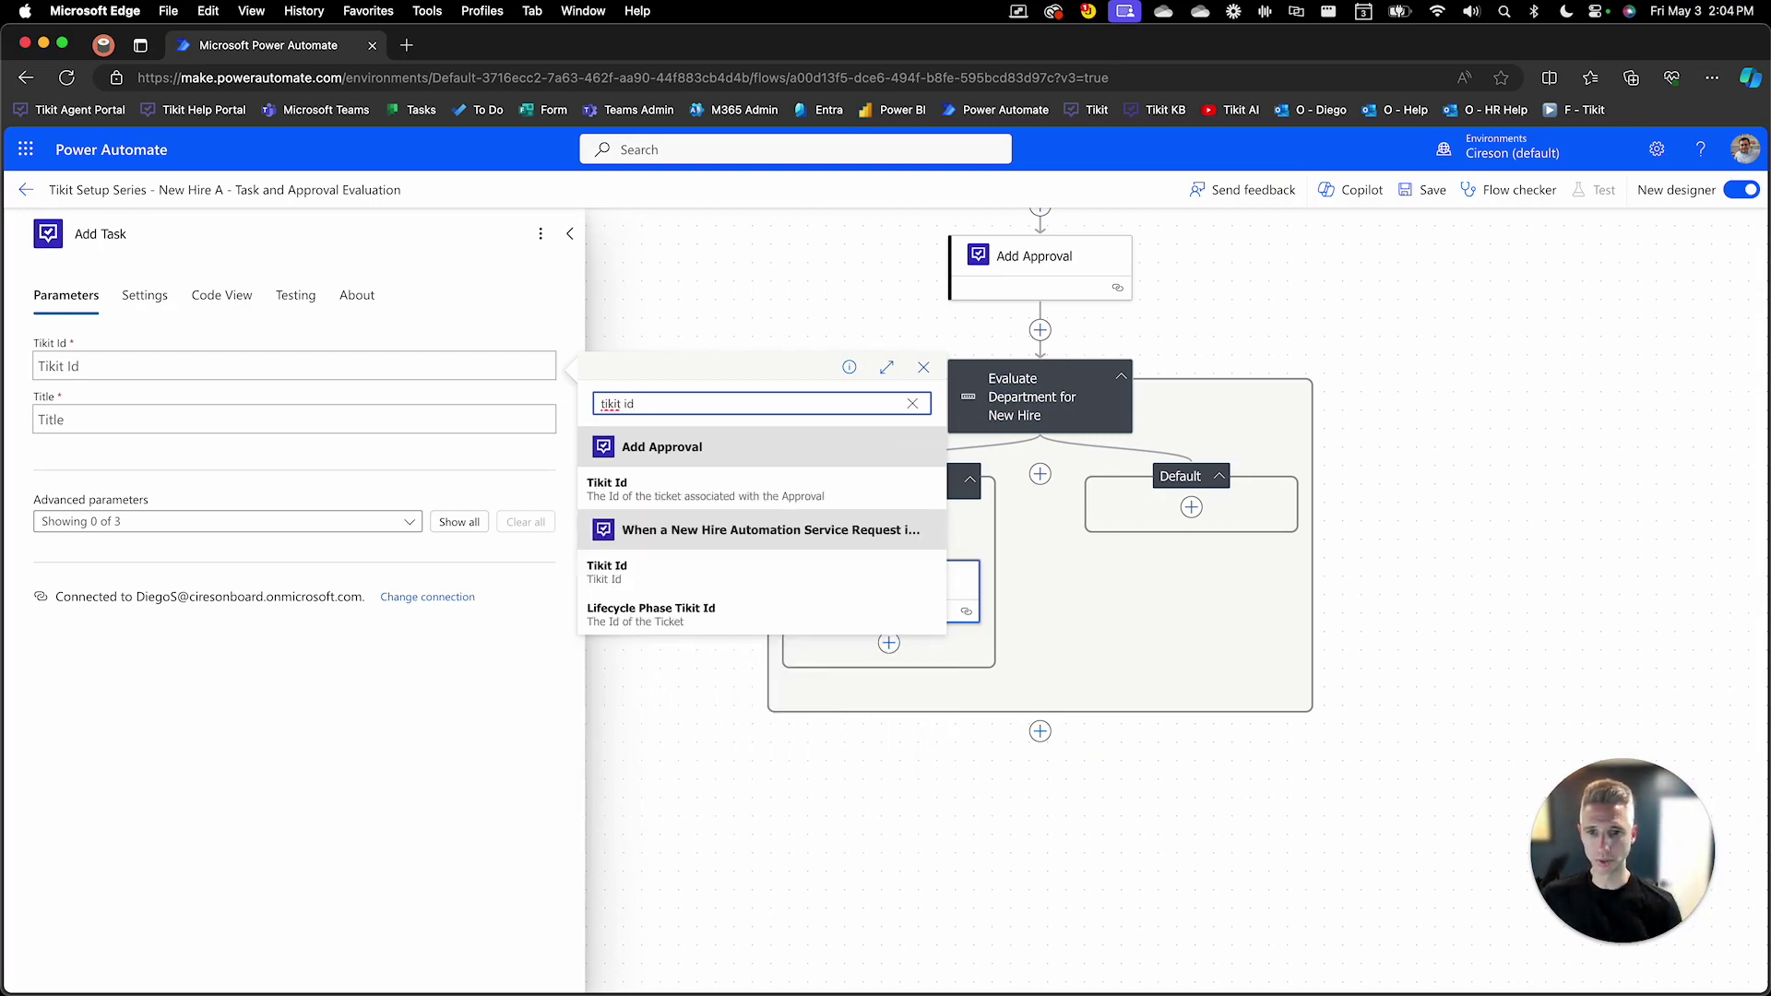
{"action": "left_click", "coordinate": [641, 573]}
{"action": "left_click", "coordinate": [194, 422]}
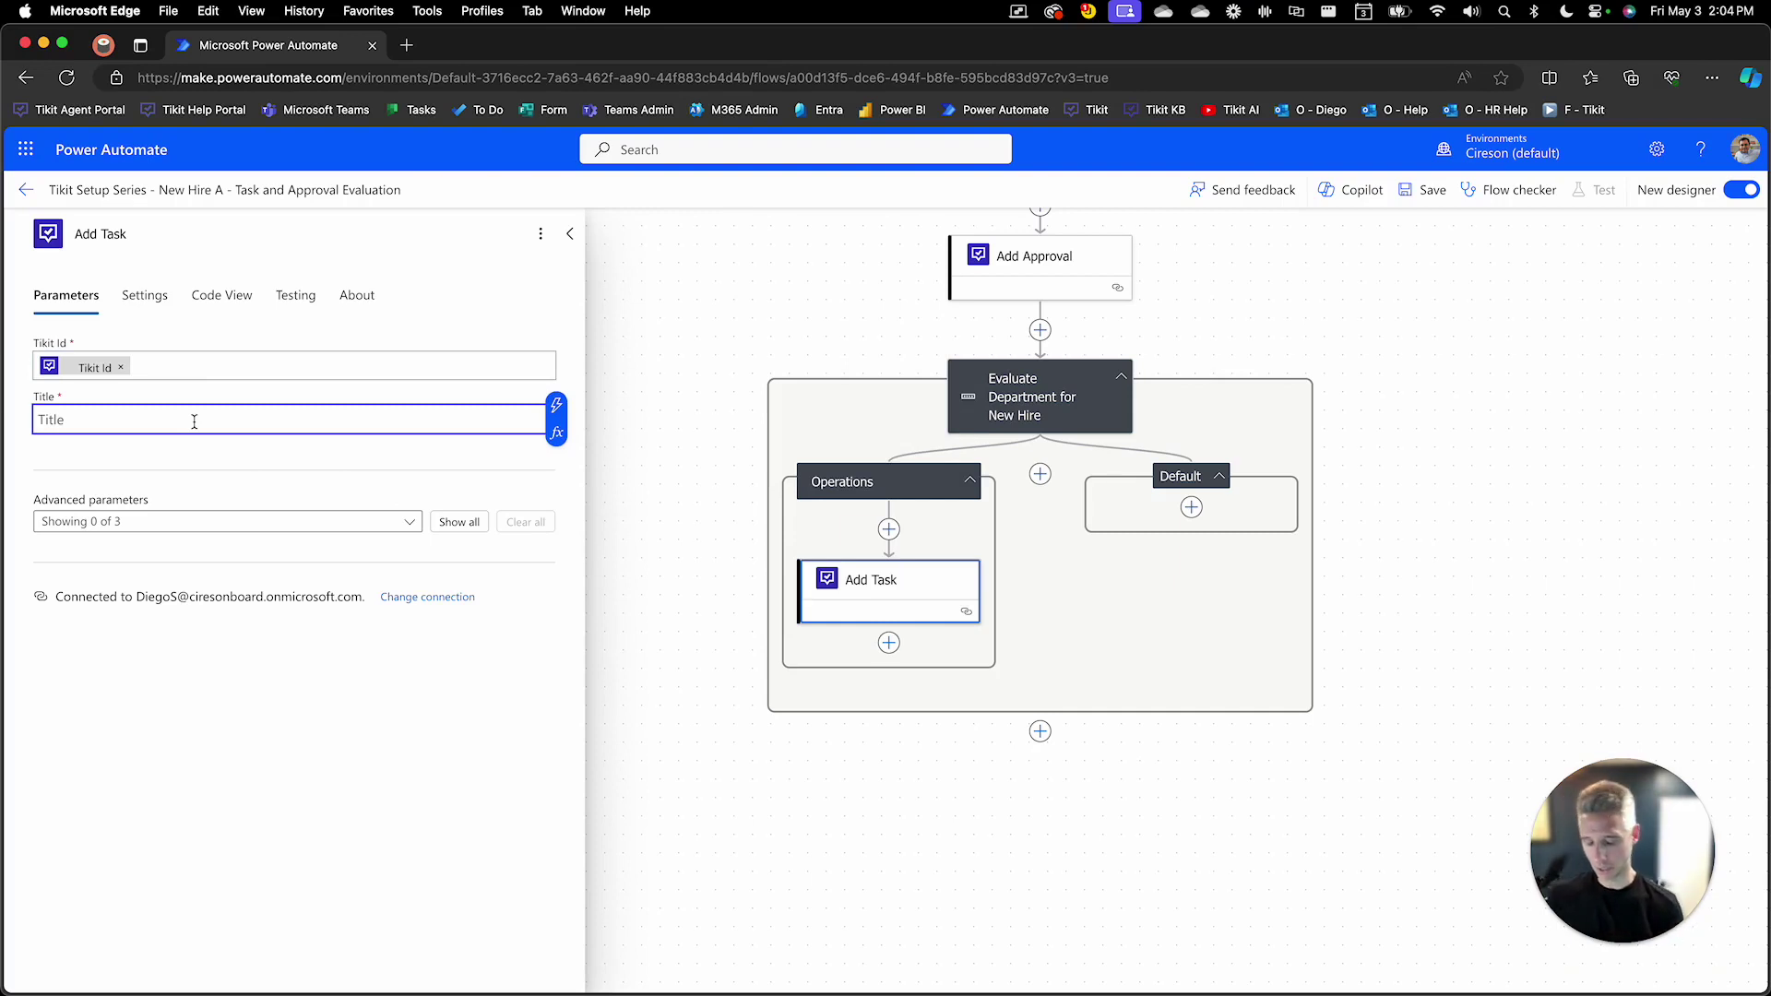
{"action": "type", "text": "Crea"}
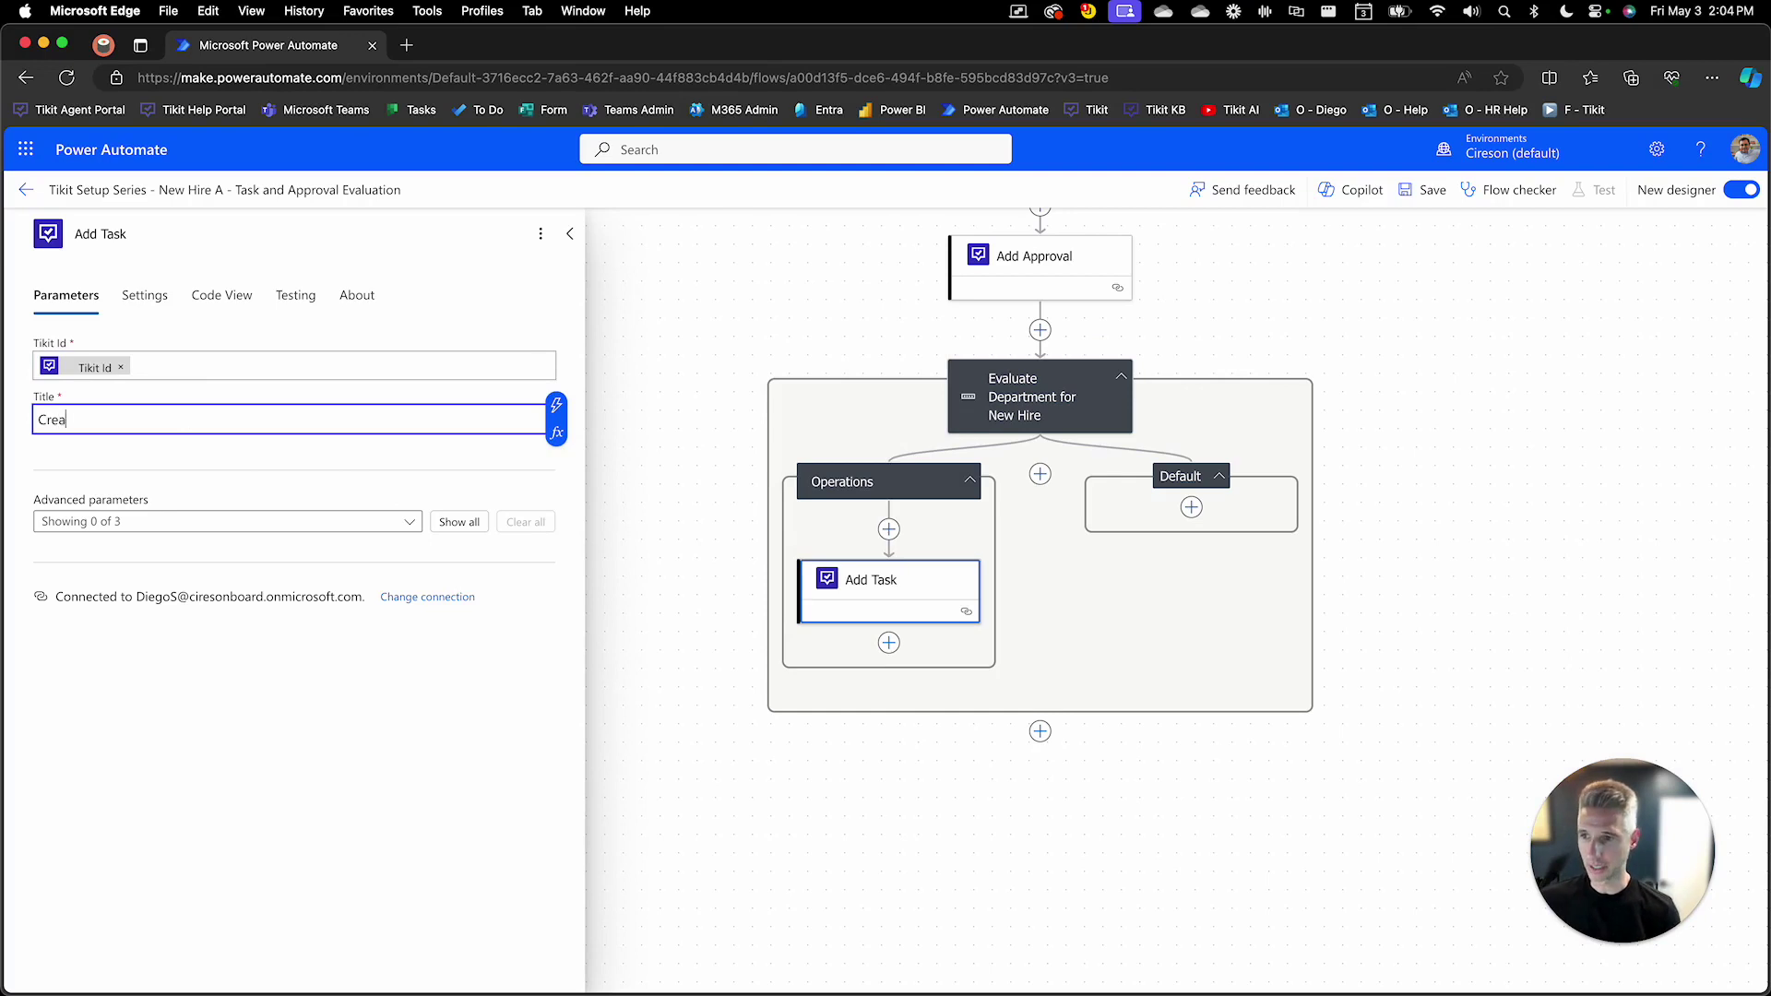
{"action": "type", "text": "te Operational Account"}
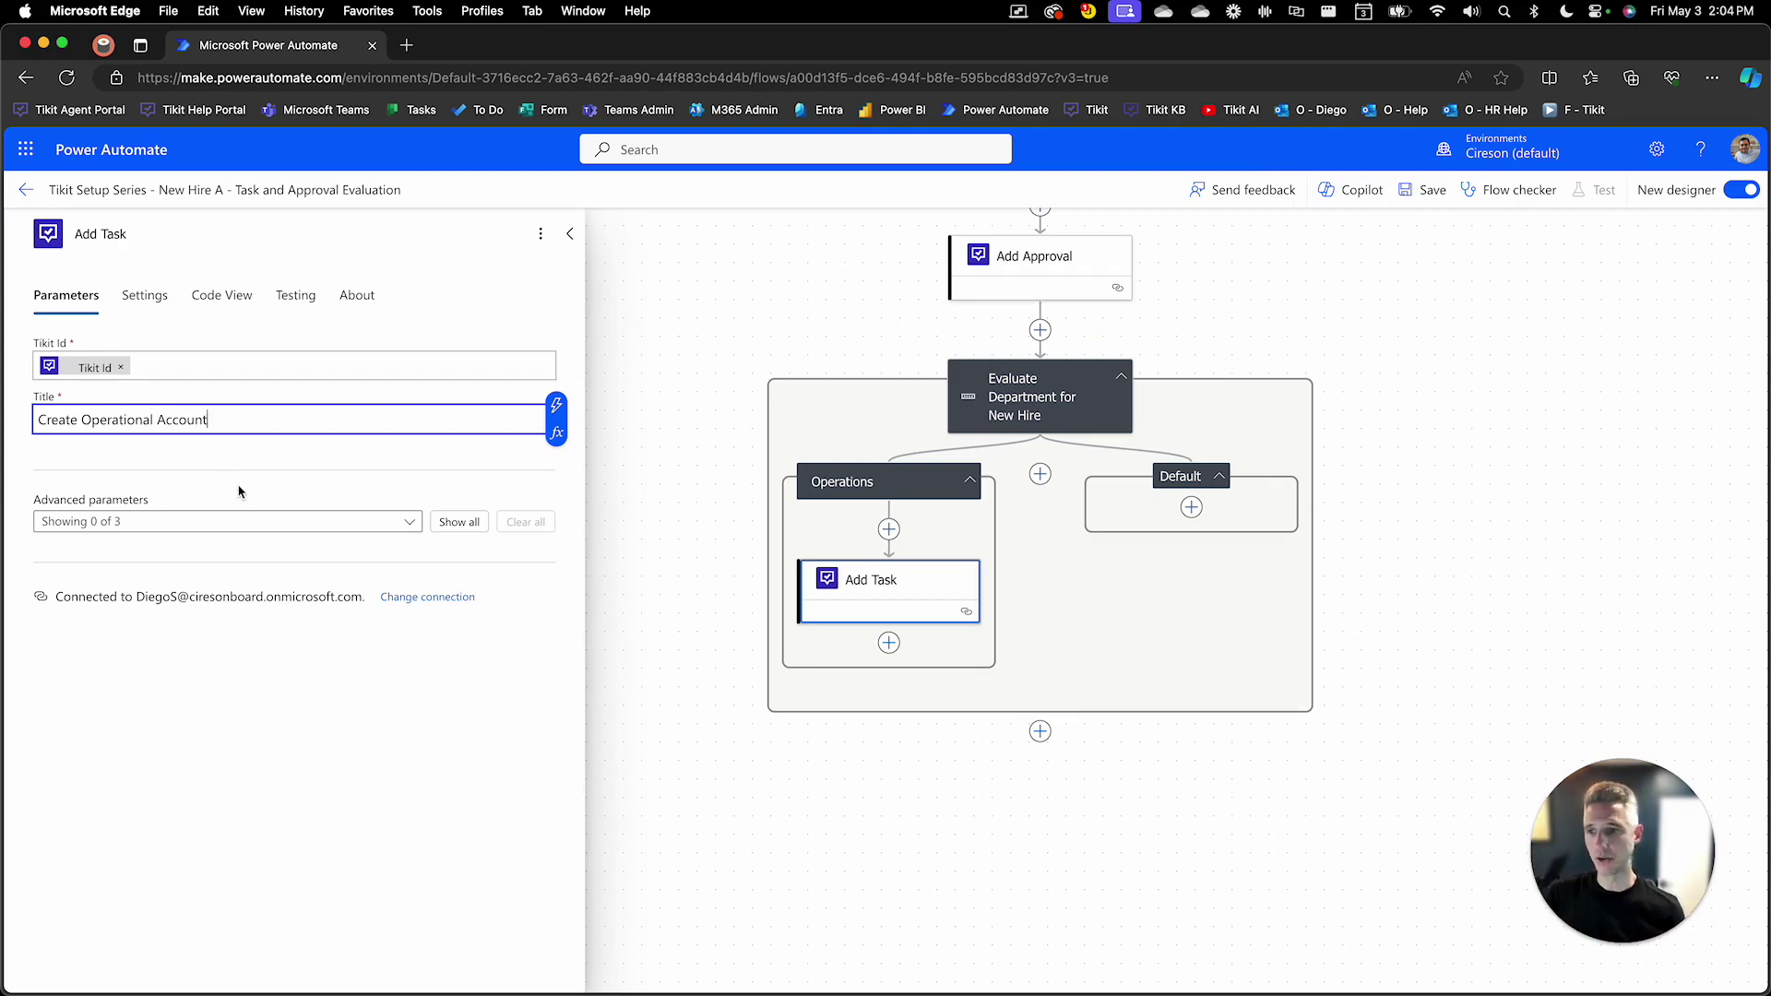
Step: Set Lifecycle to New Hire - Automation and Phase to Account Provisioning, then enter the assignee's e-mail
{"action": "left_click", "coordinate": [447, 522]}
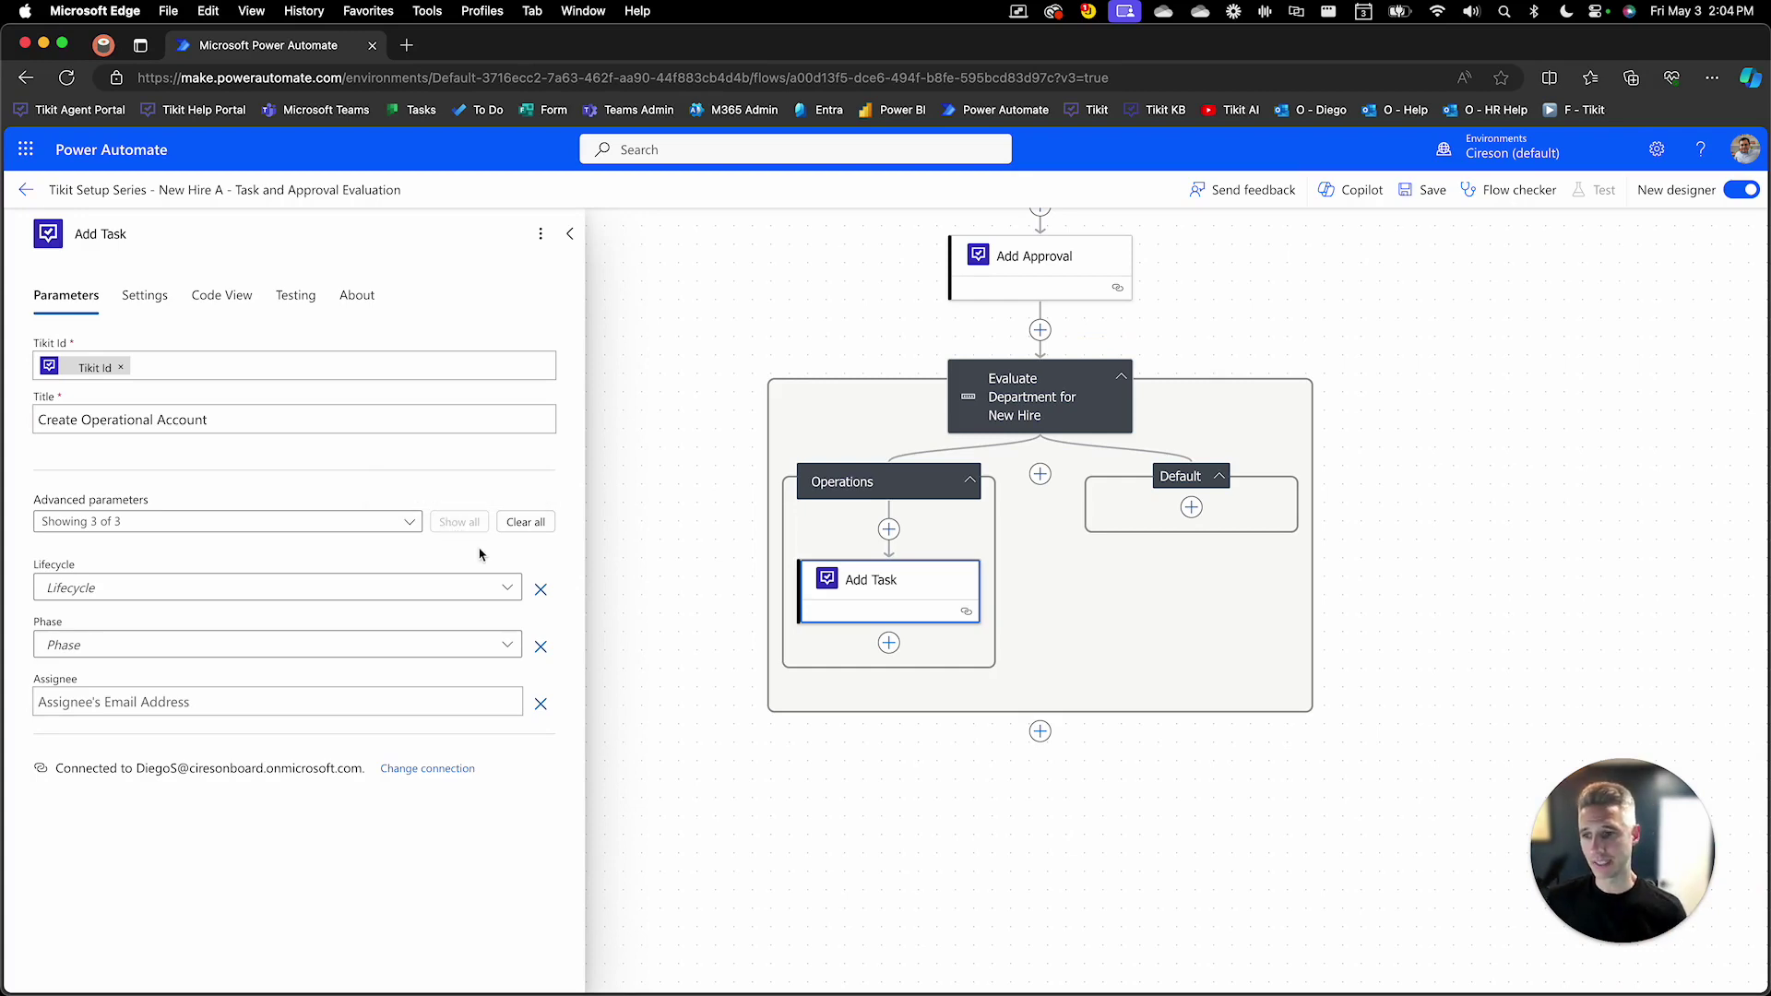
{"action": "left_click", "coordinate": [508, 591]}
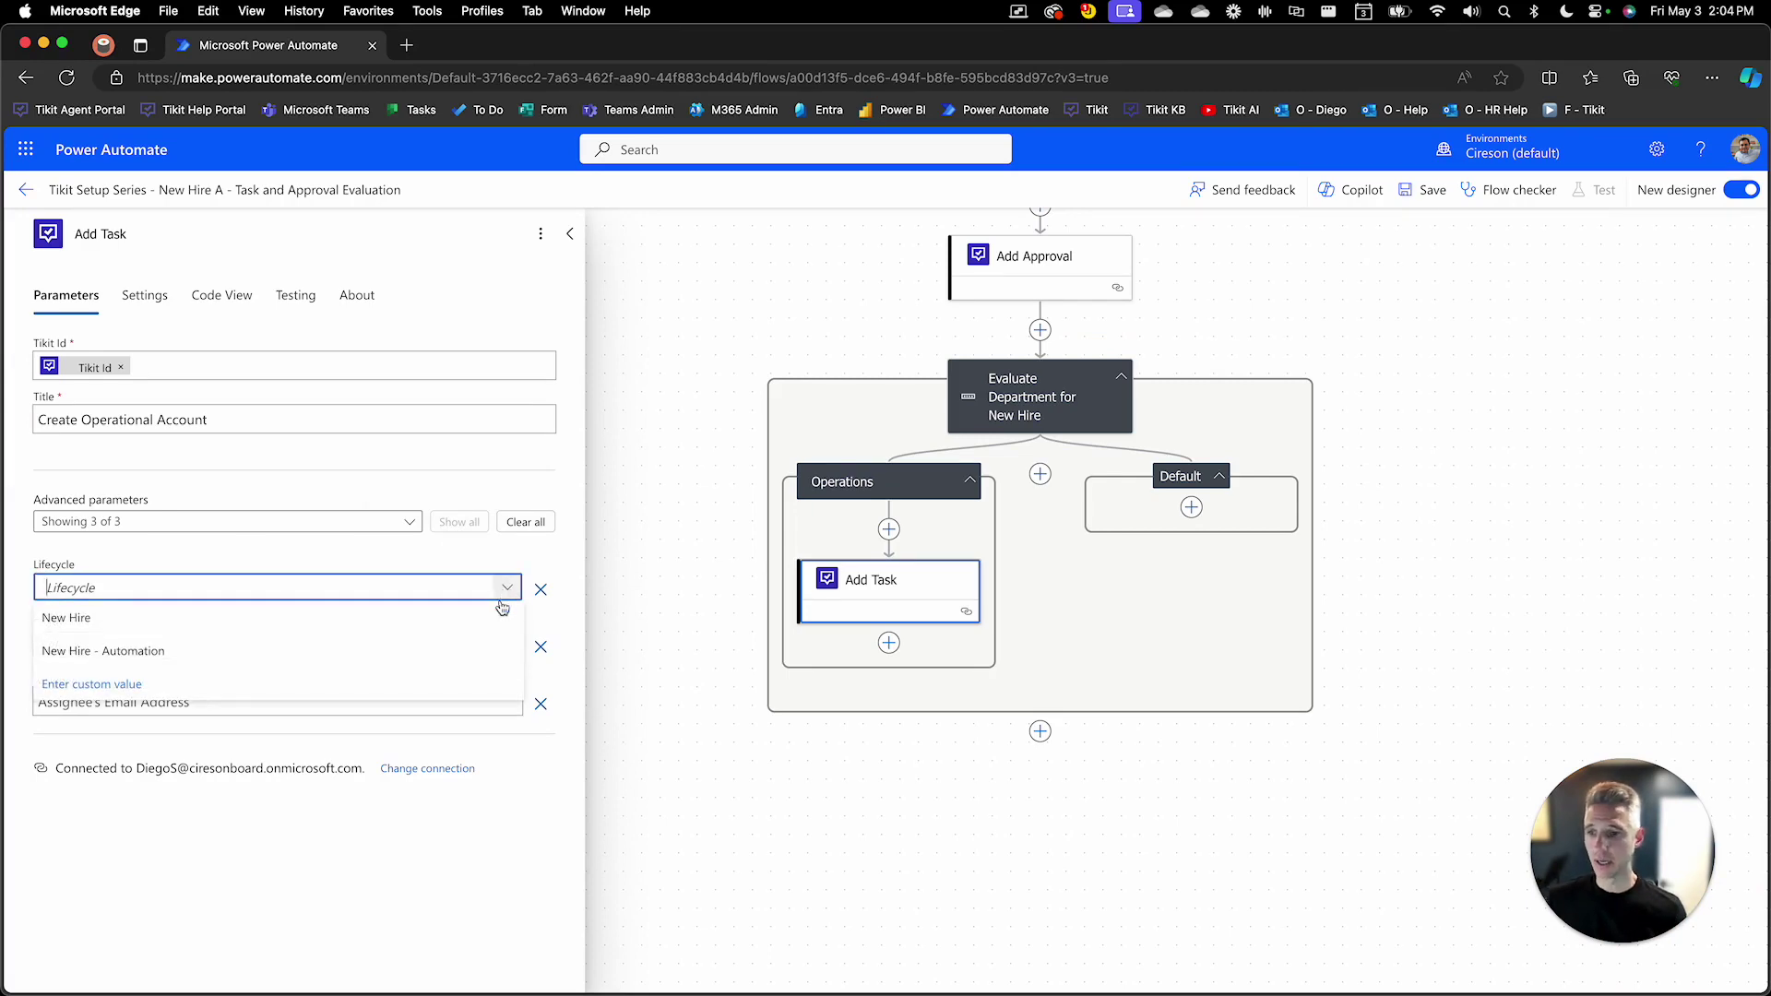
{"action": "left_click", "coordinate": [496, 650]}
{"action": "left_click", "coordinate": [499, 647]}
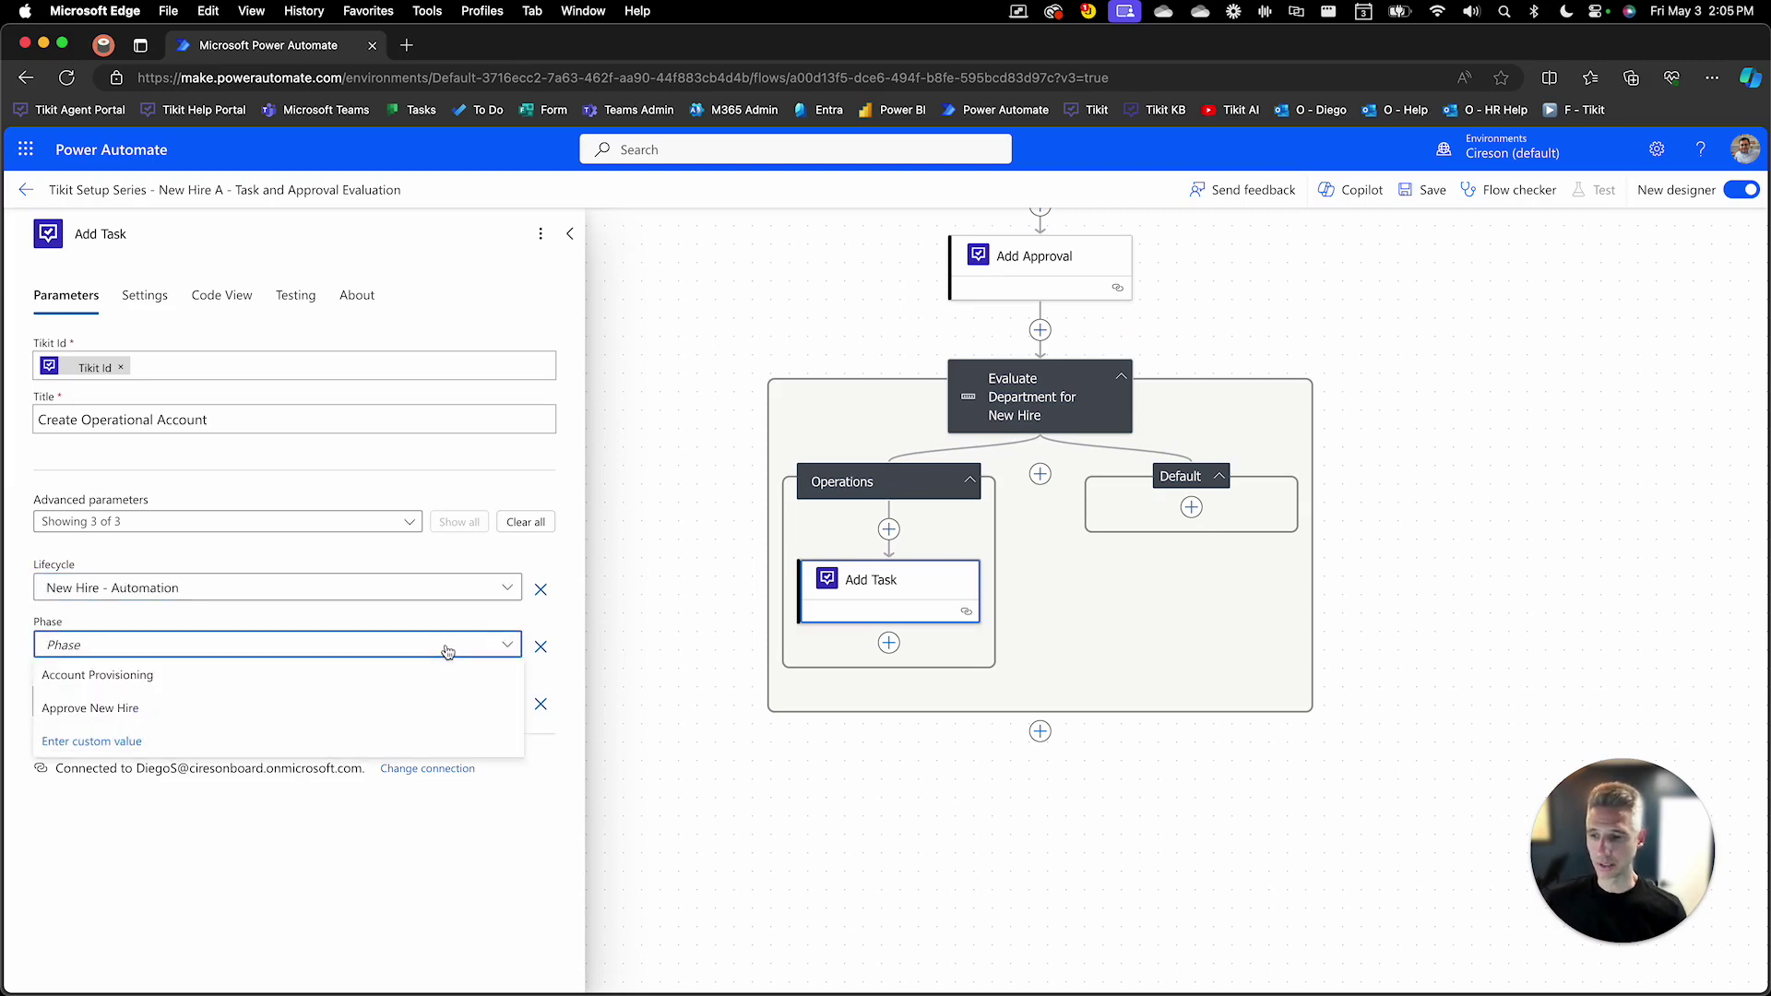
{"action": "left_click", "coordinate": [442, 674]}
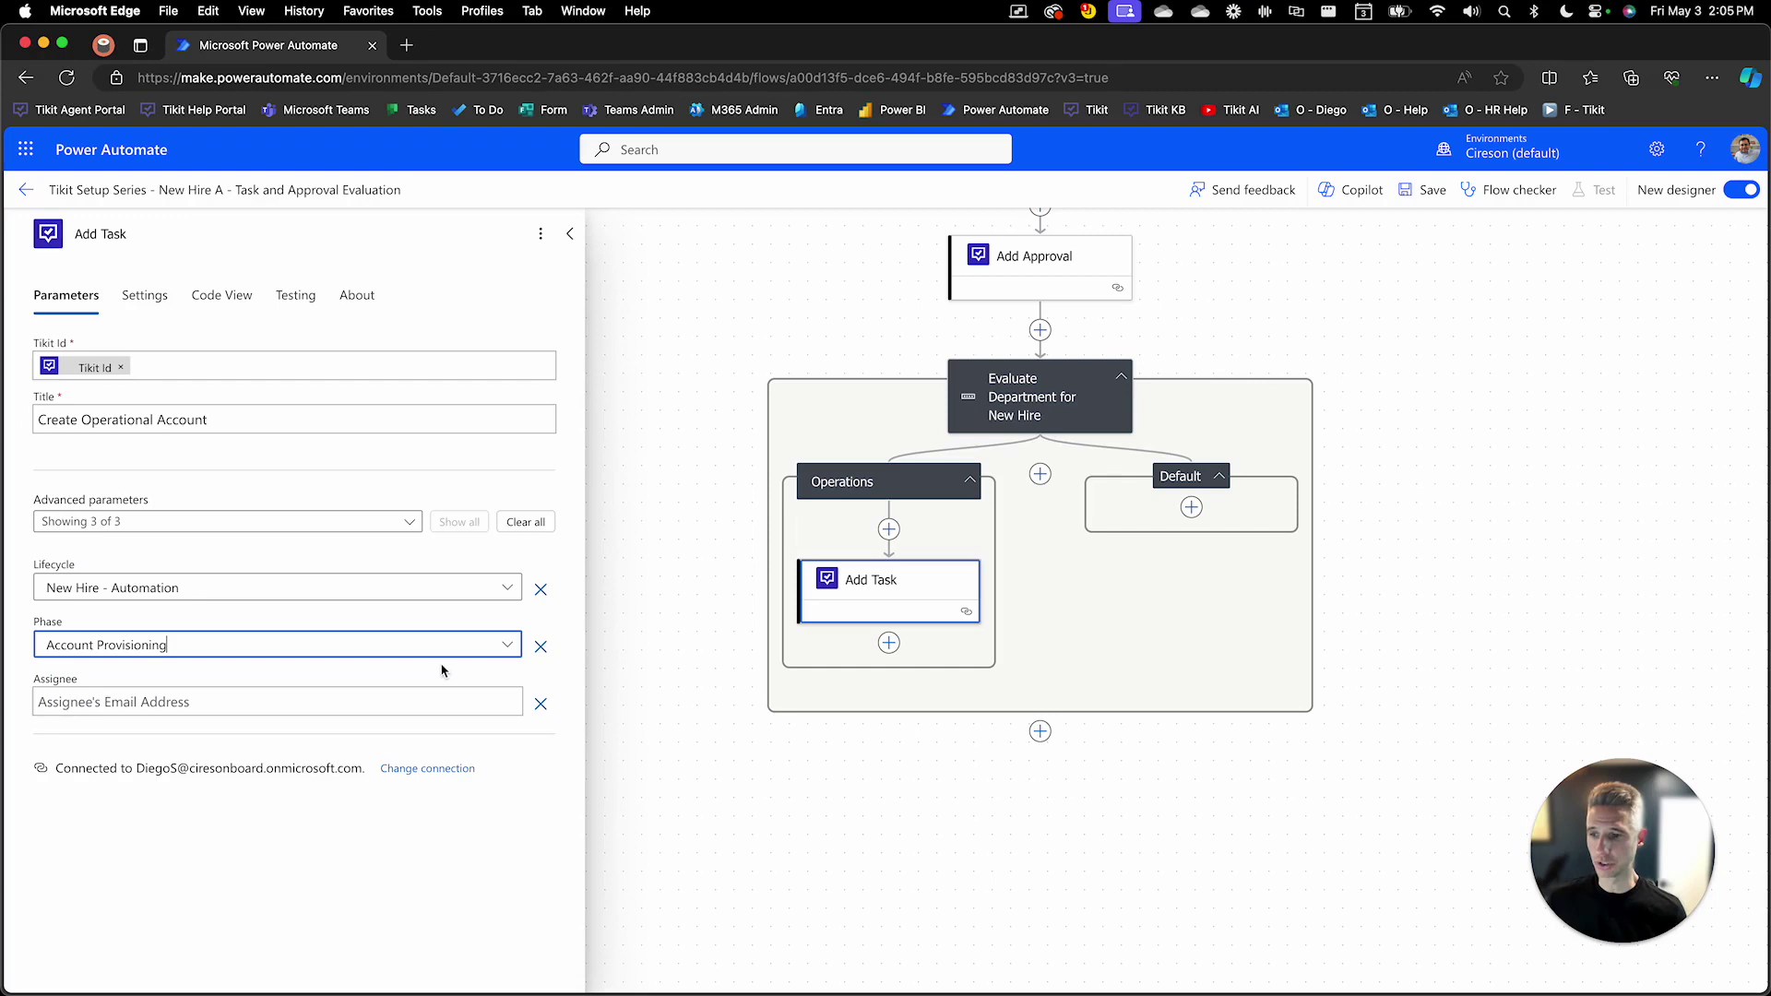
{"action": "left_click", "coordinate": [330, 695]}
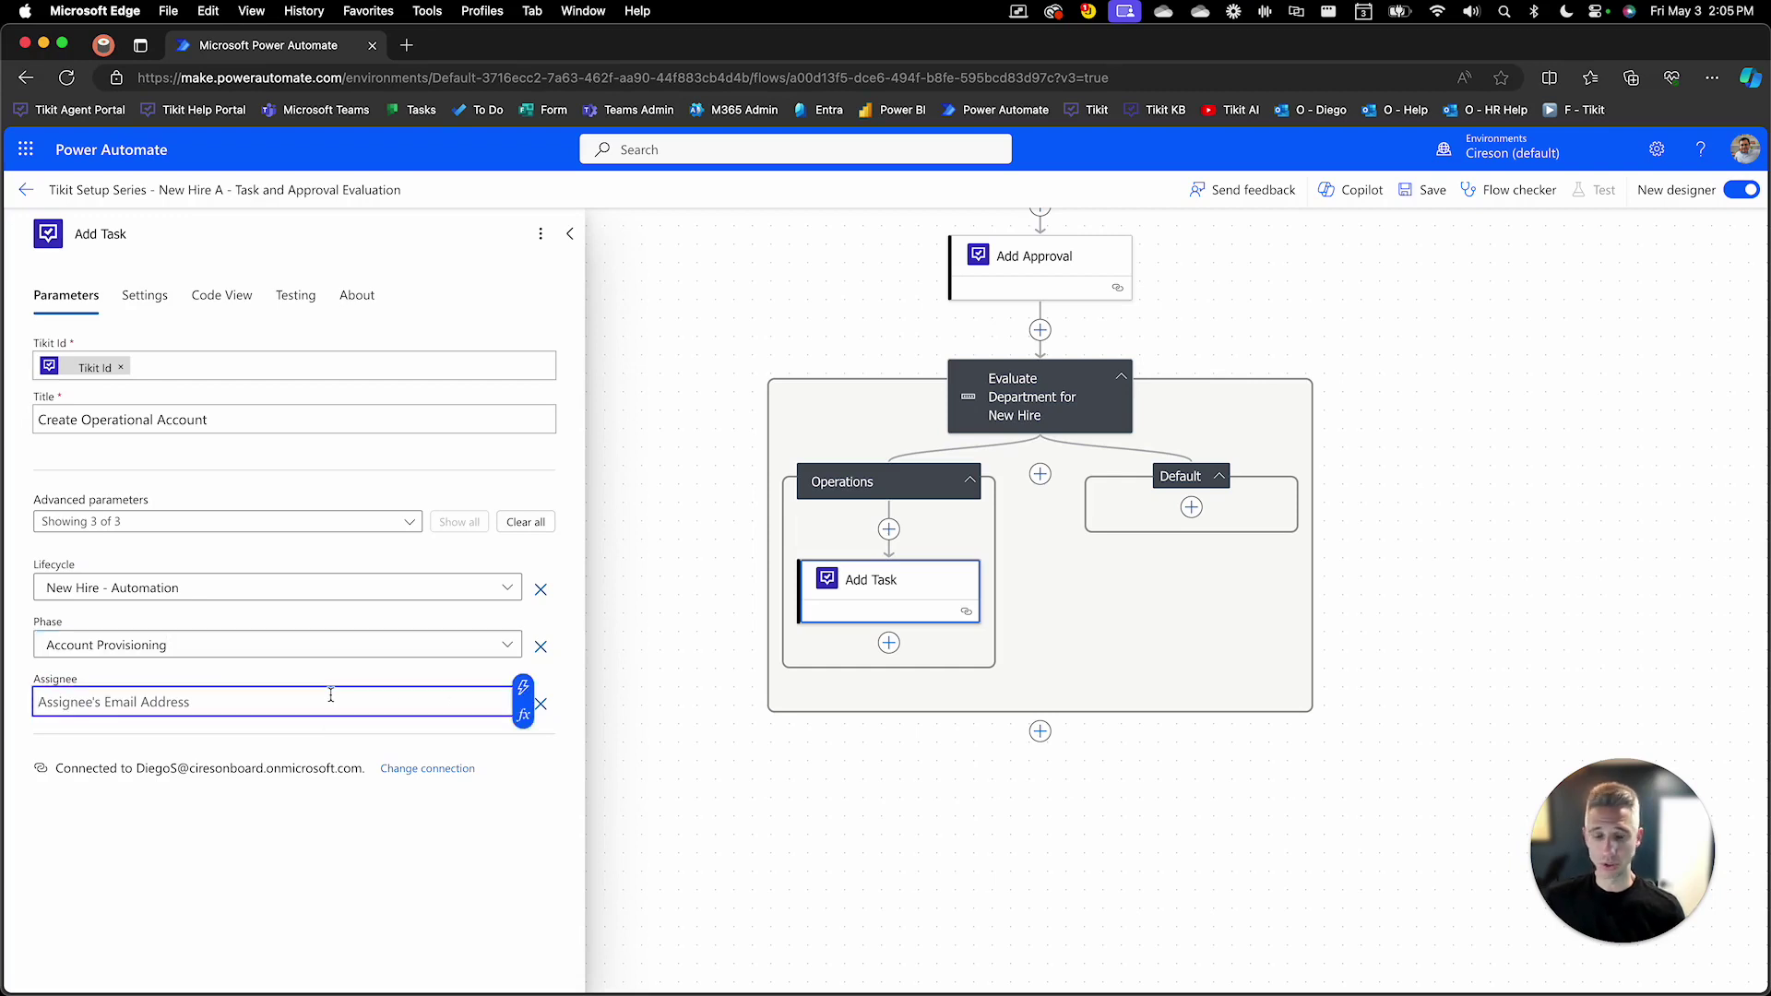
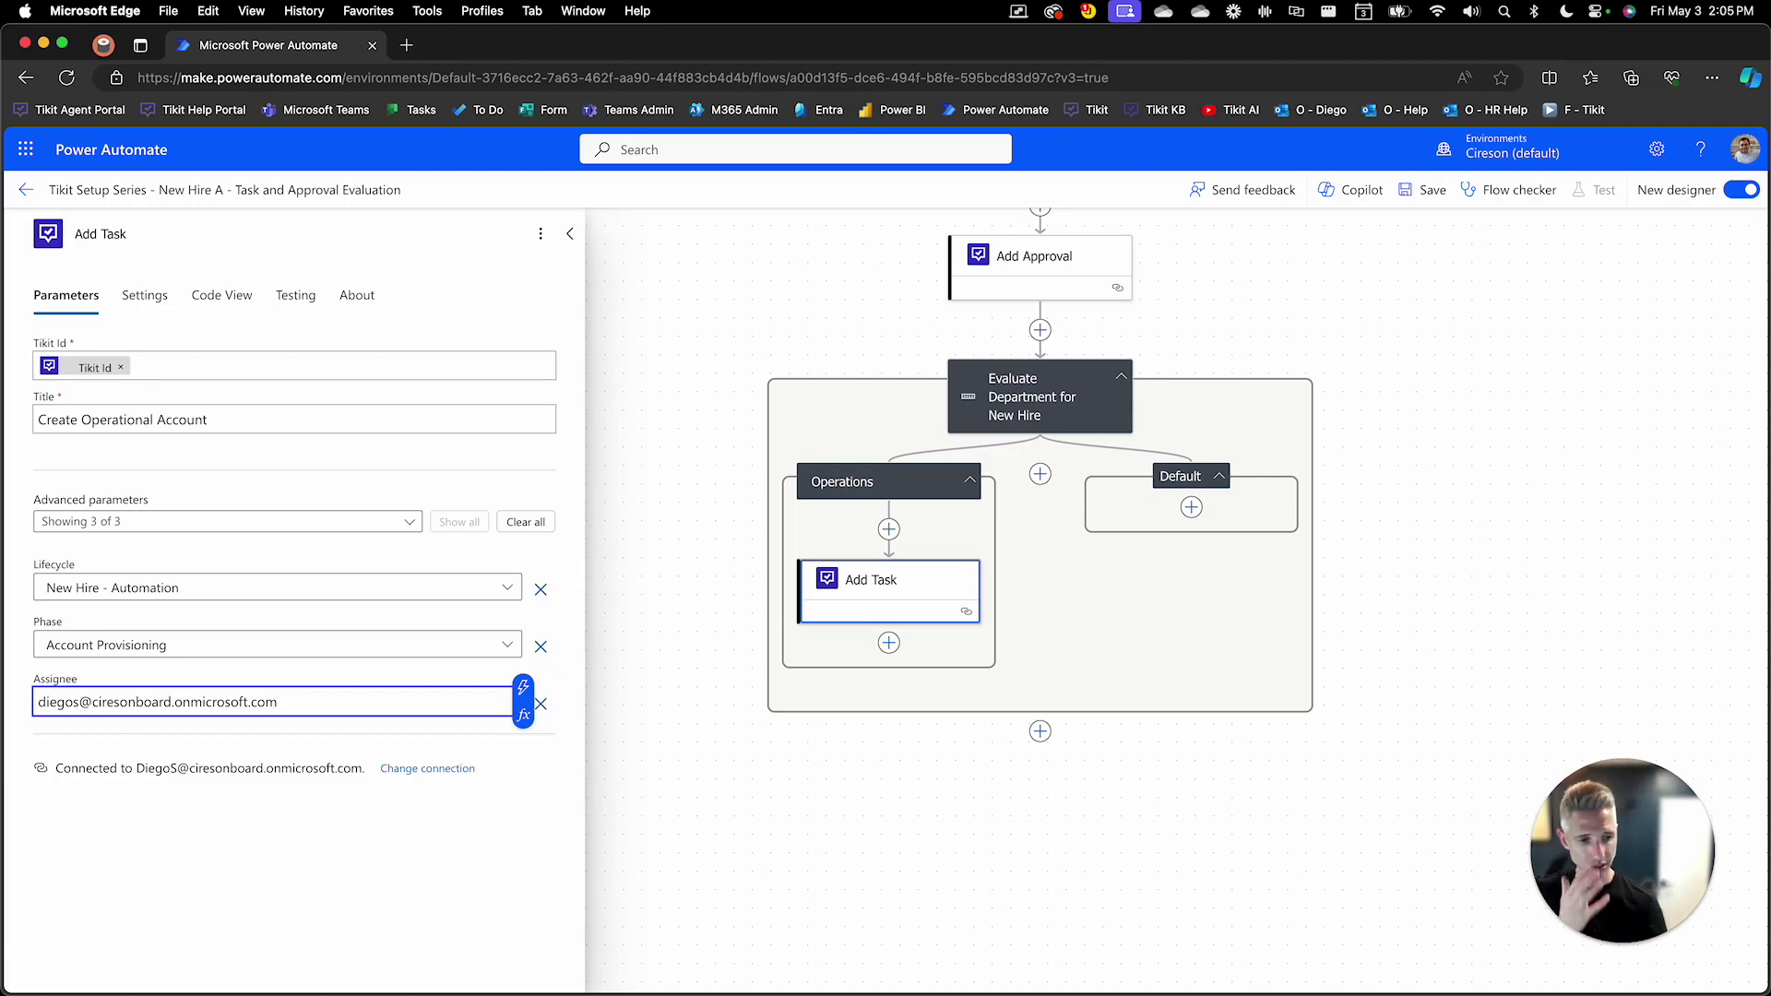
Step: Replace the task step's title with 'Setup Operations Account'
{"action": "double_click", "coordinate": [114, 234]}
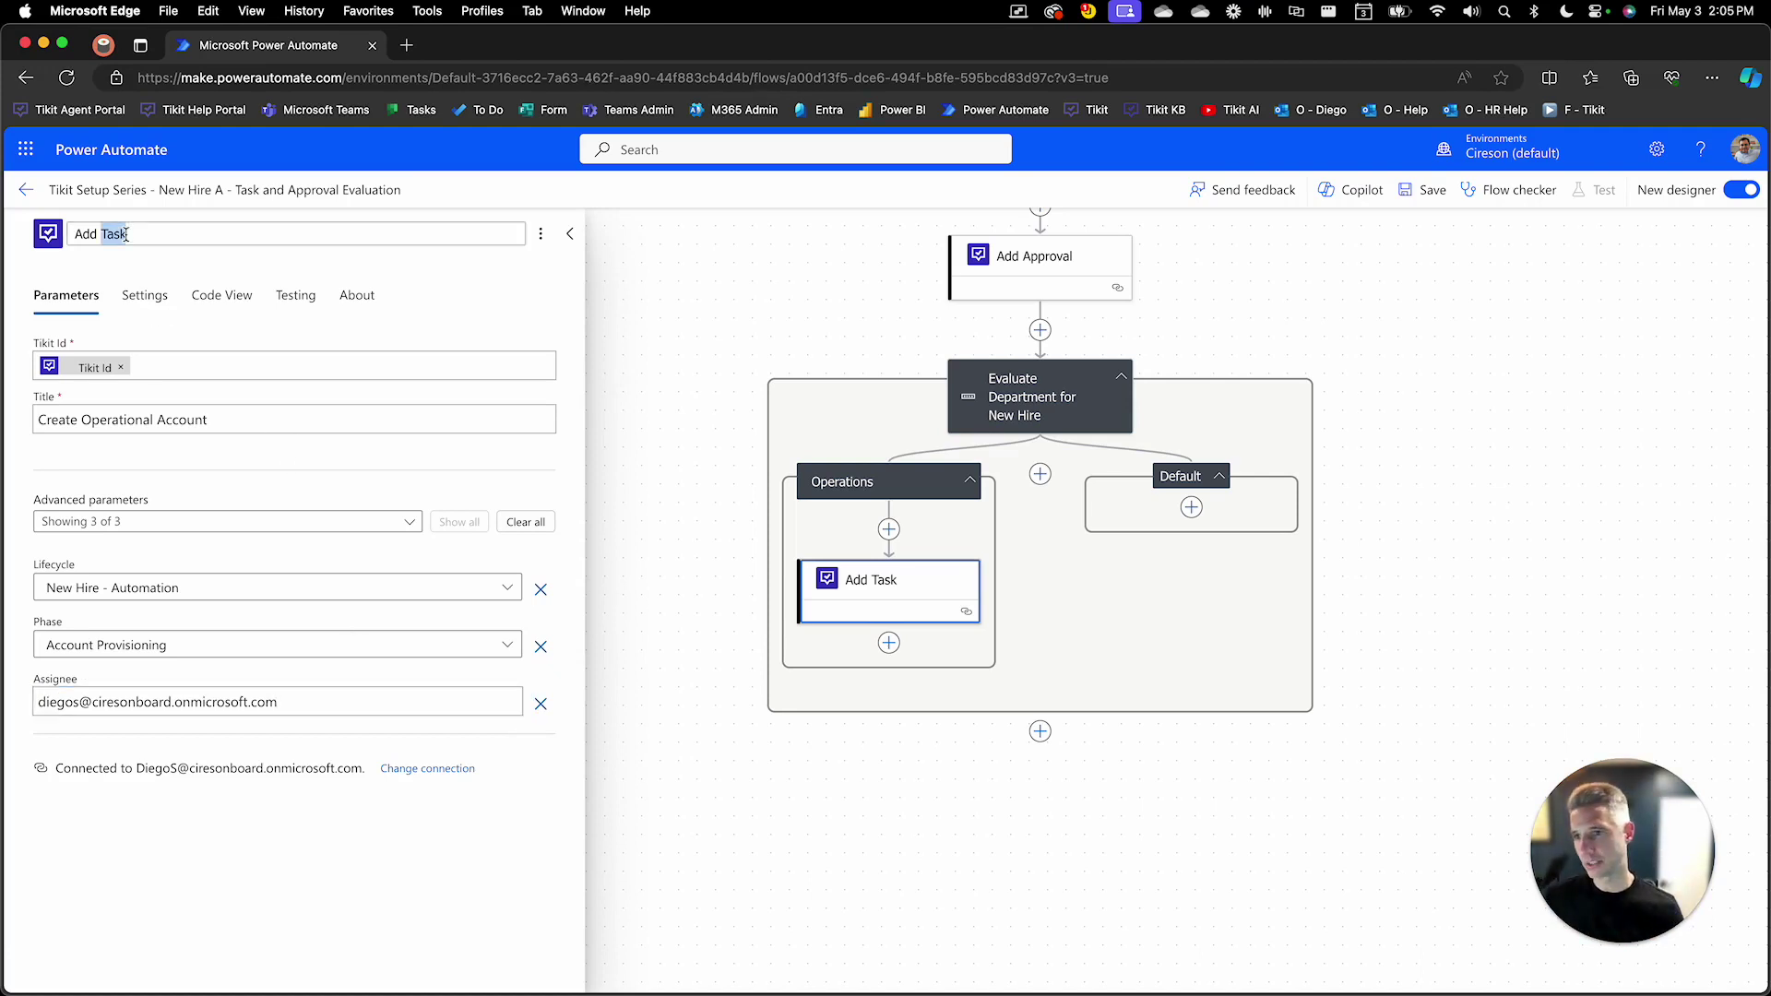
{"action": "key", "text": "super+a"}
{"action": "type", "text": "Setup Opera"}
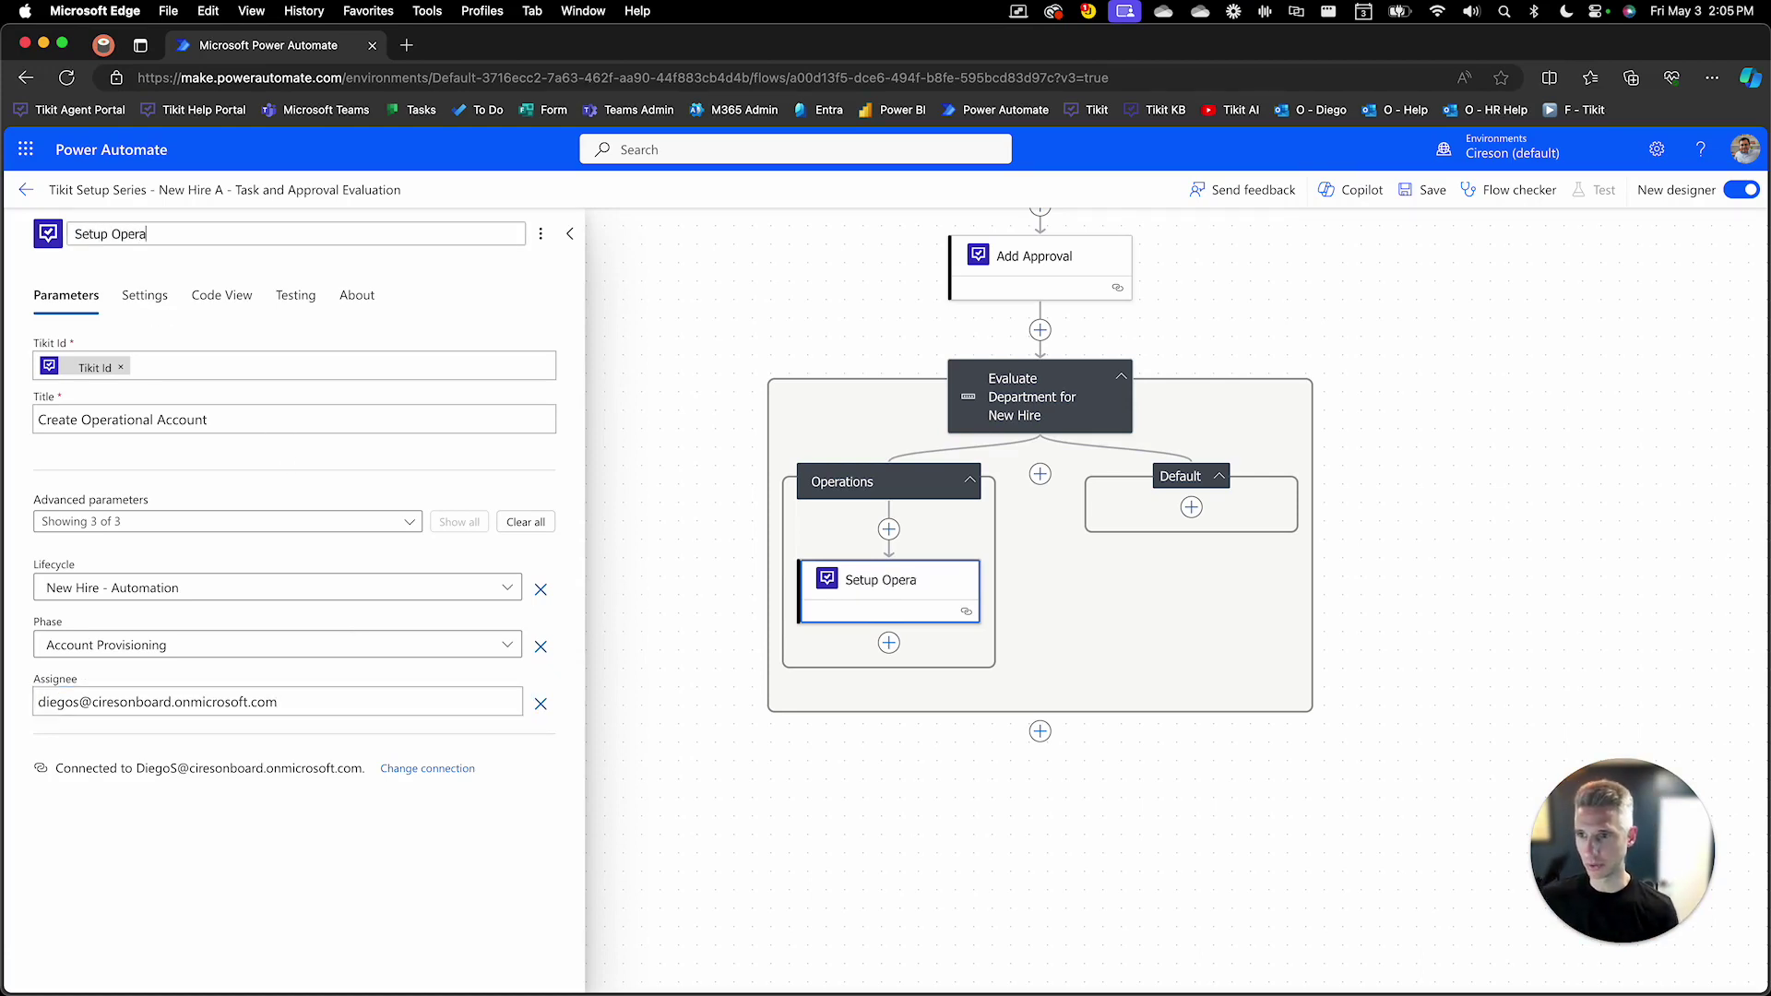
{"action": "type", "text": "tions Account"}
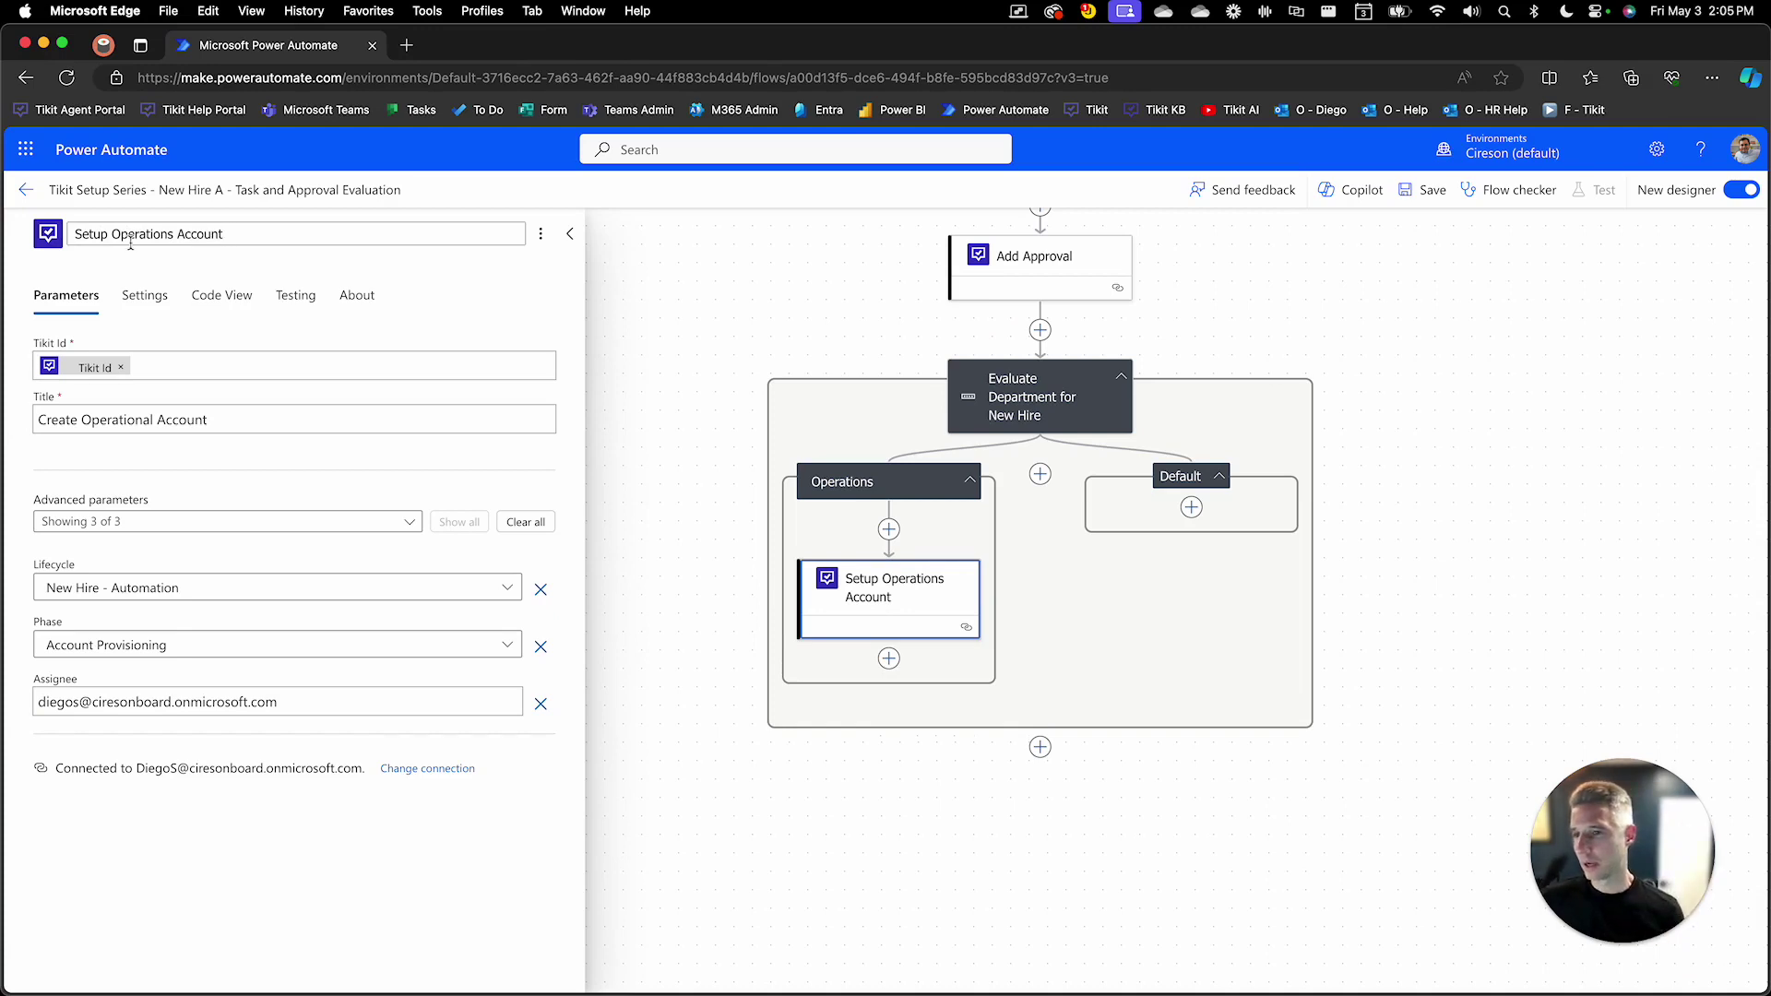
{"action": "scroll", "coordinate": [697, 447], "scroll_direction": "right", "scroll_amount": 2}
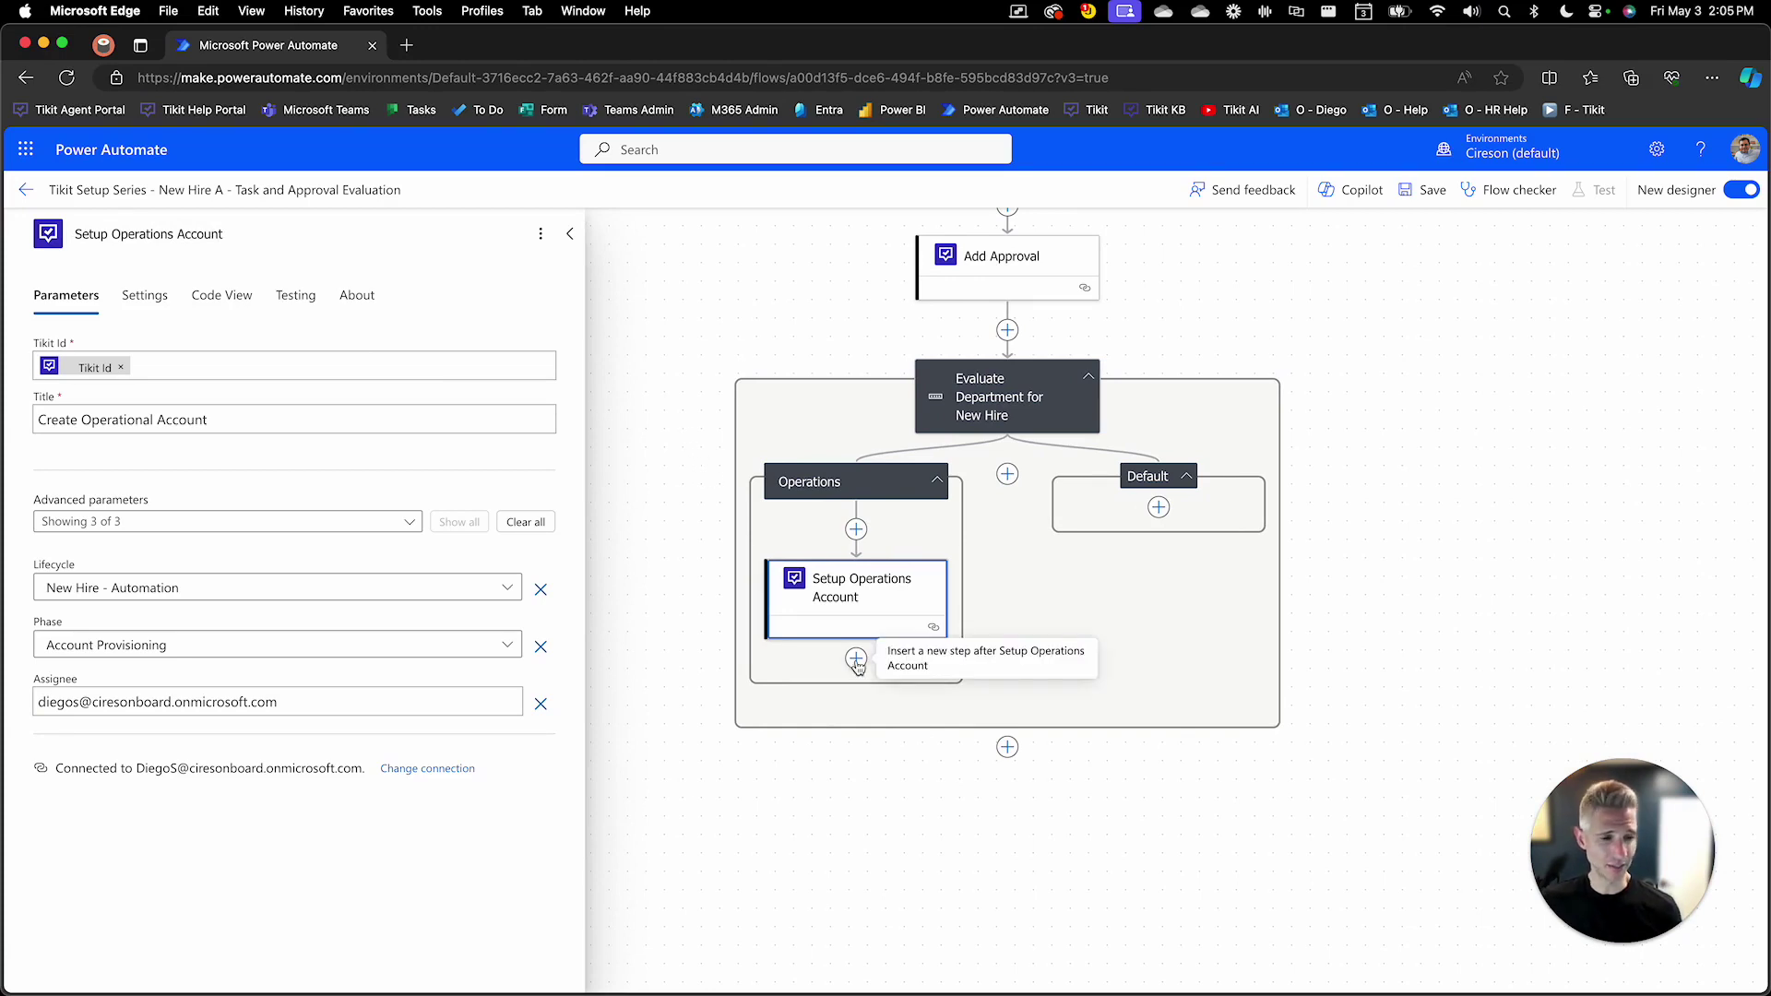
Step: Add another Tikit Add Task action after Setup Operations Account
{"action": "left_click", "coordinate": [856, 659]}
{"action": "left_click", "coordinate": [908, 656]}
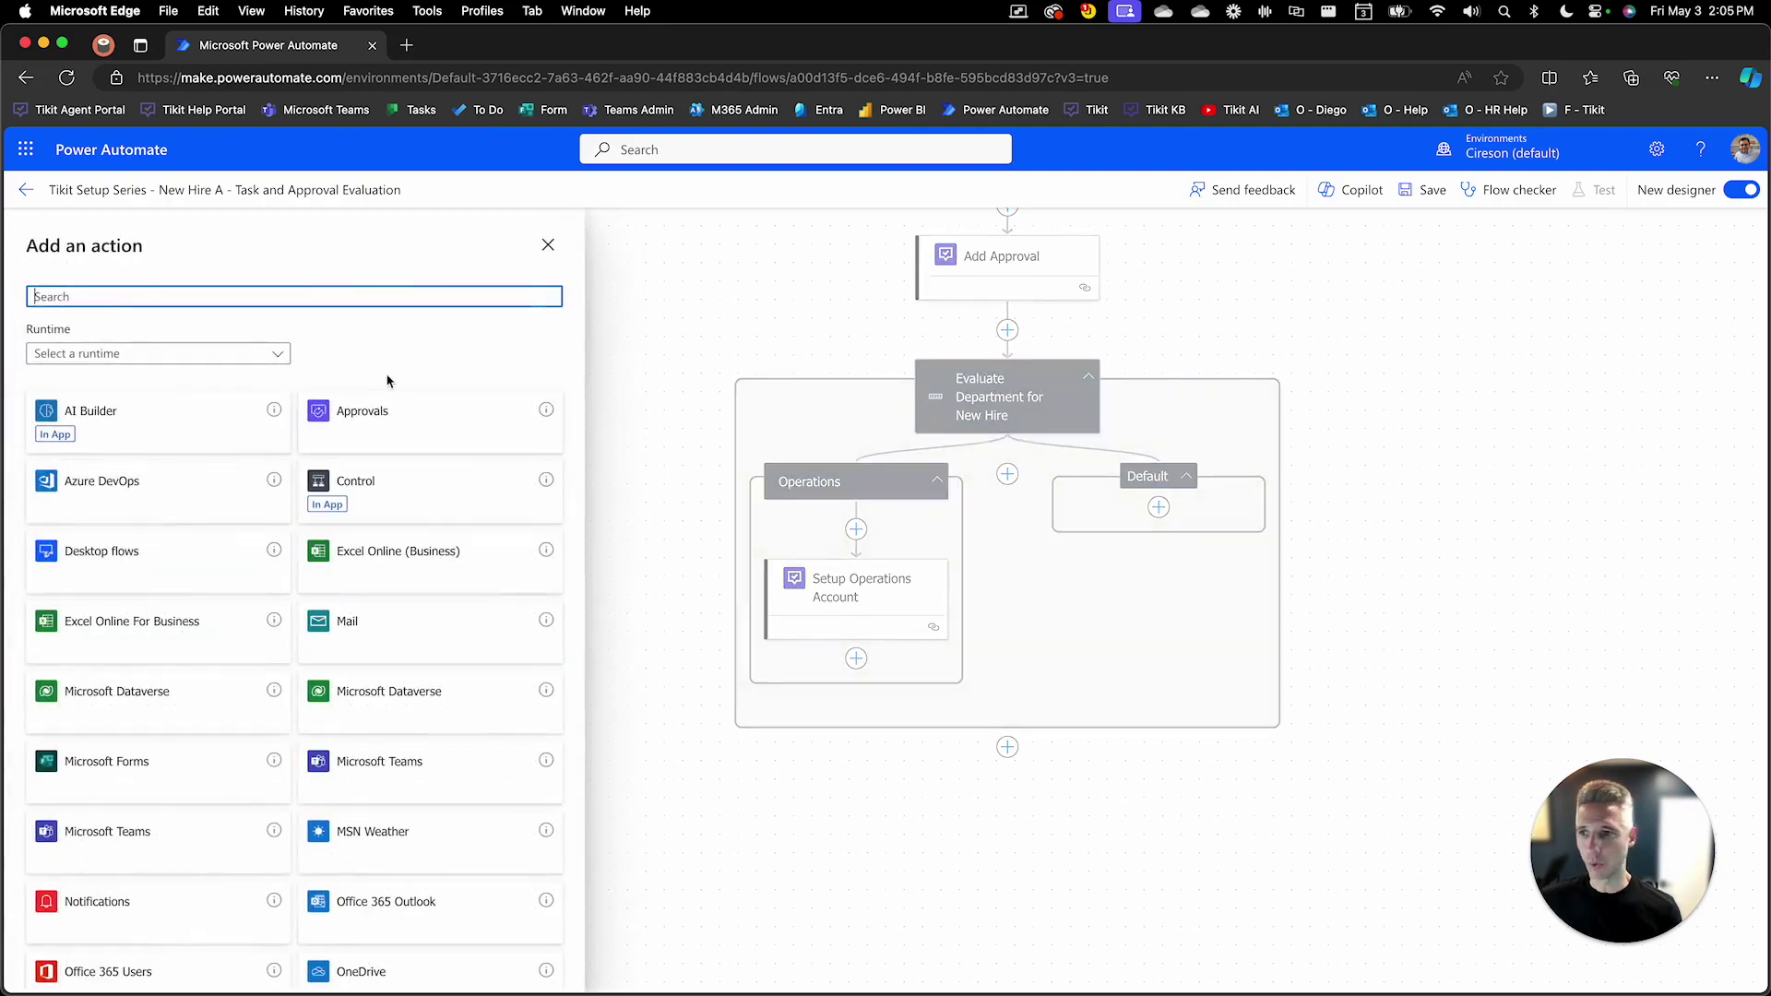
{"action": "type", "text": "tikit"}
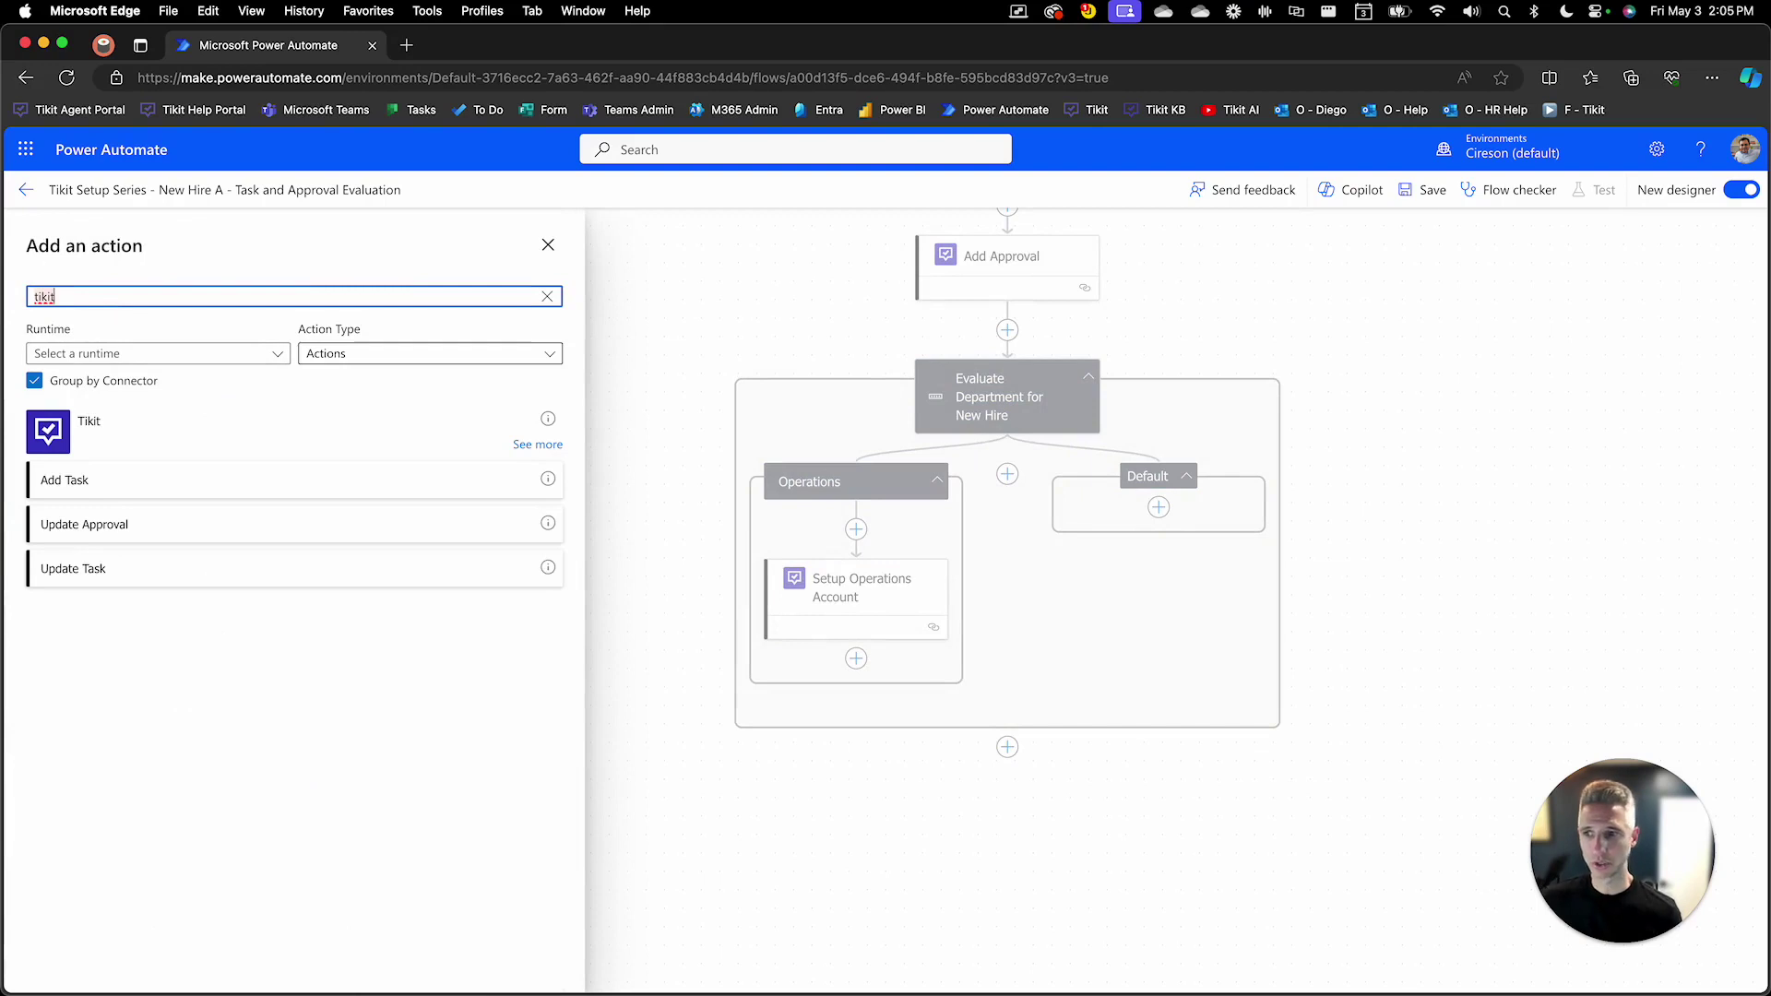
{"action": "left_click", "coordinate": [372, 496]}
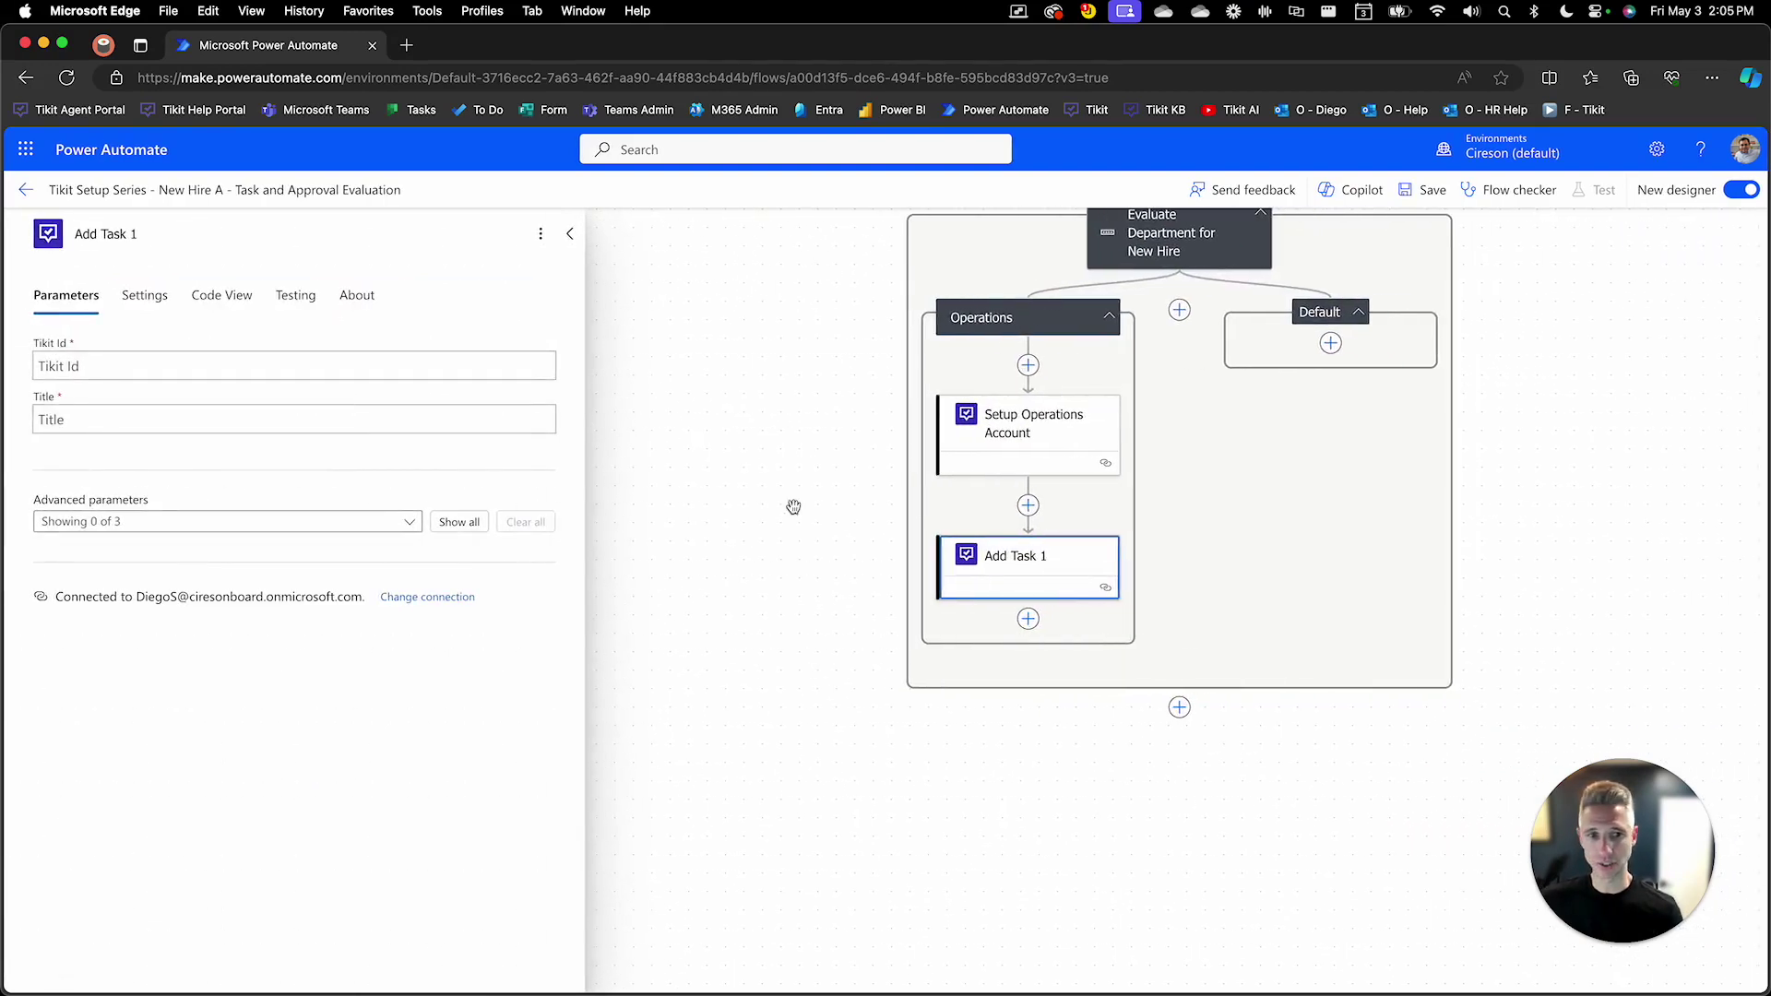
Step: Delete the Add Task 1 step and confirm the removal
{"action": "left_click", "coordinate": [854, 527]}
{"action": "right_click", "coordinate": [943, 570]}
{"action": "left_click", "coordinate": [974, 584]}
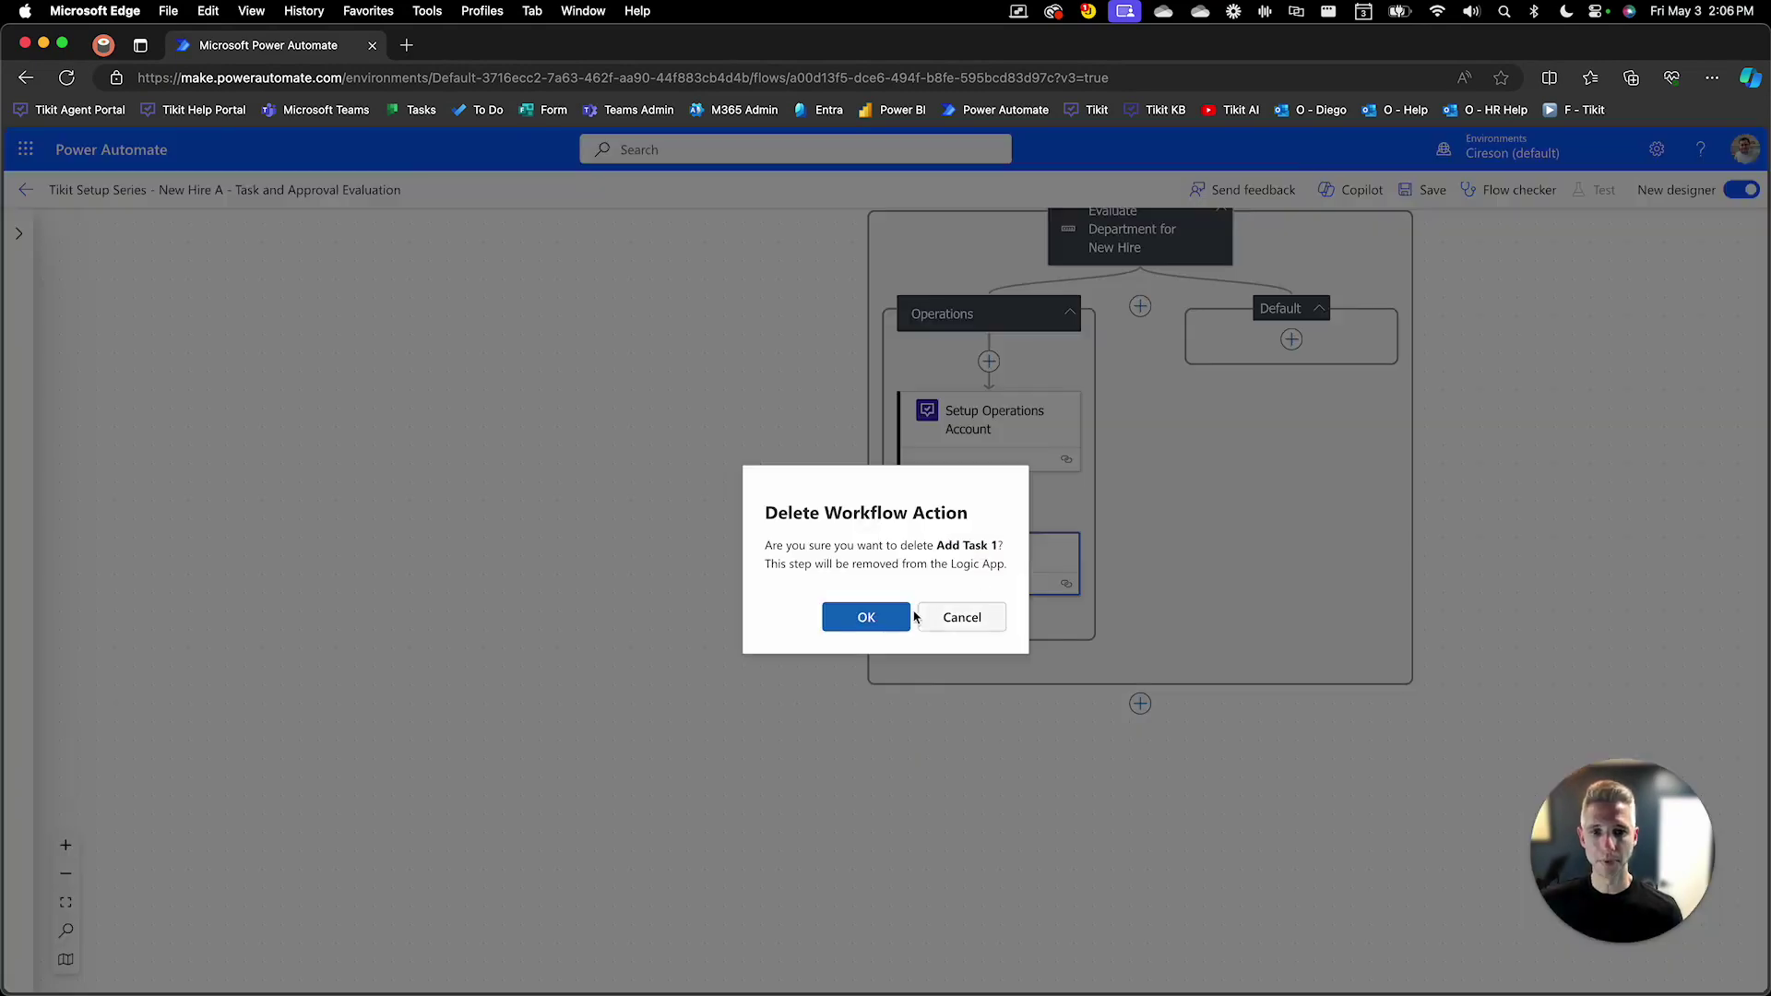
{"action": "left_click", "coordinate": [910, 617]}
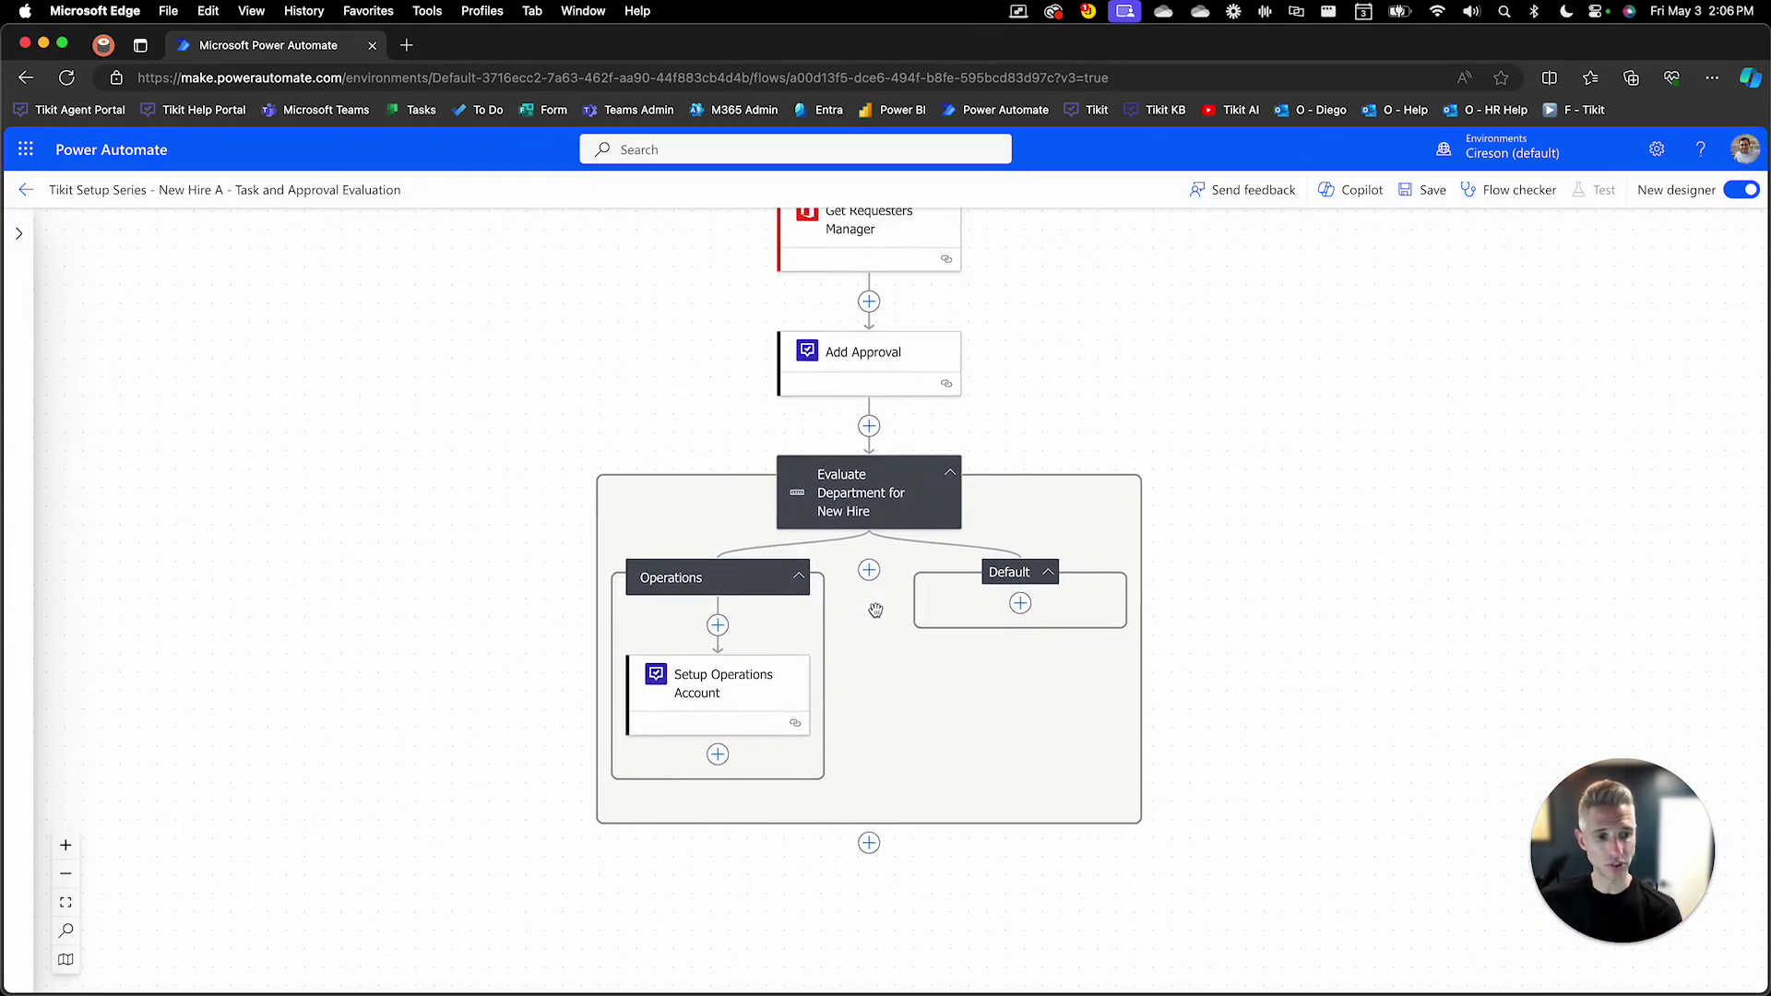
{"action": "left_click", "coordinate": [869, 513]}
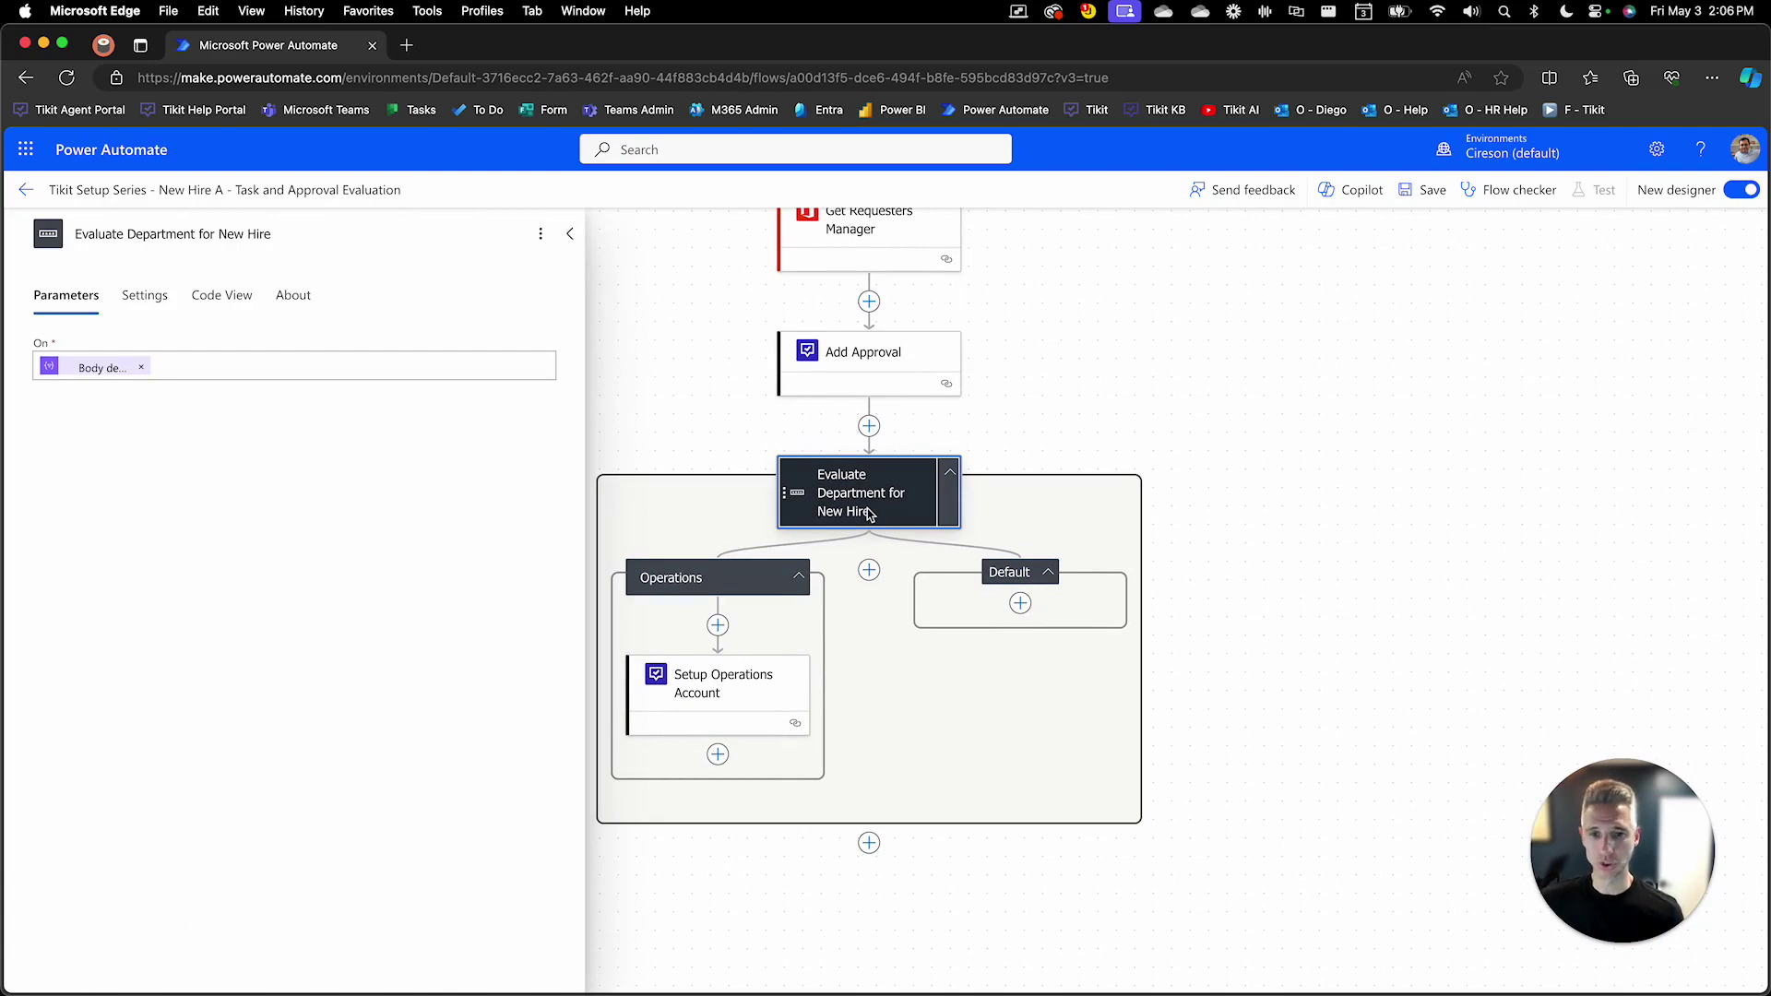
{"action": "left_click", "coordinate": [916, 571]}
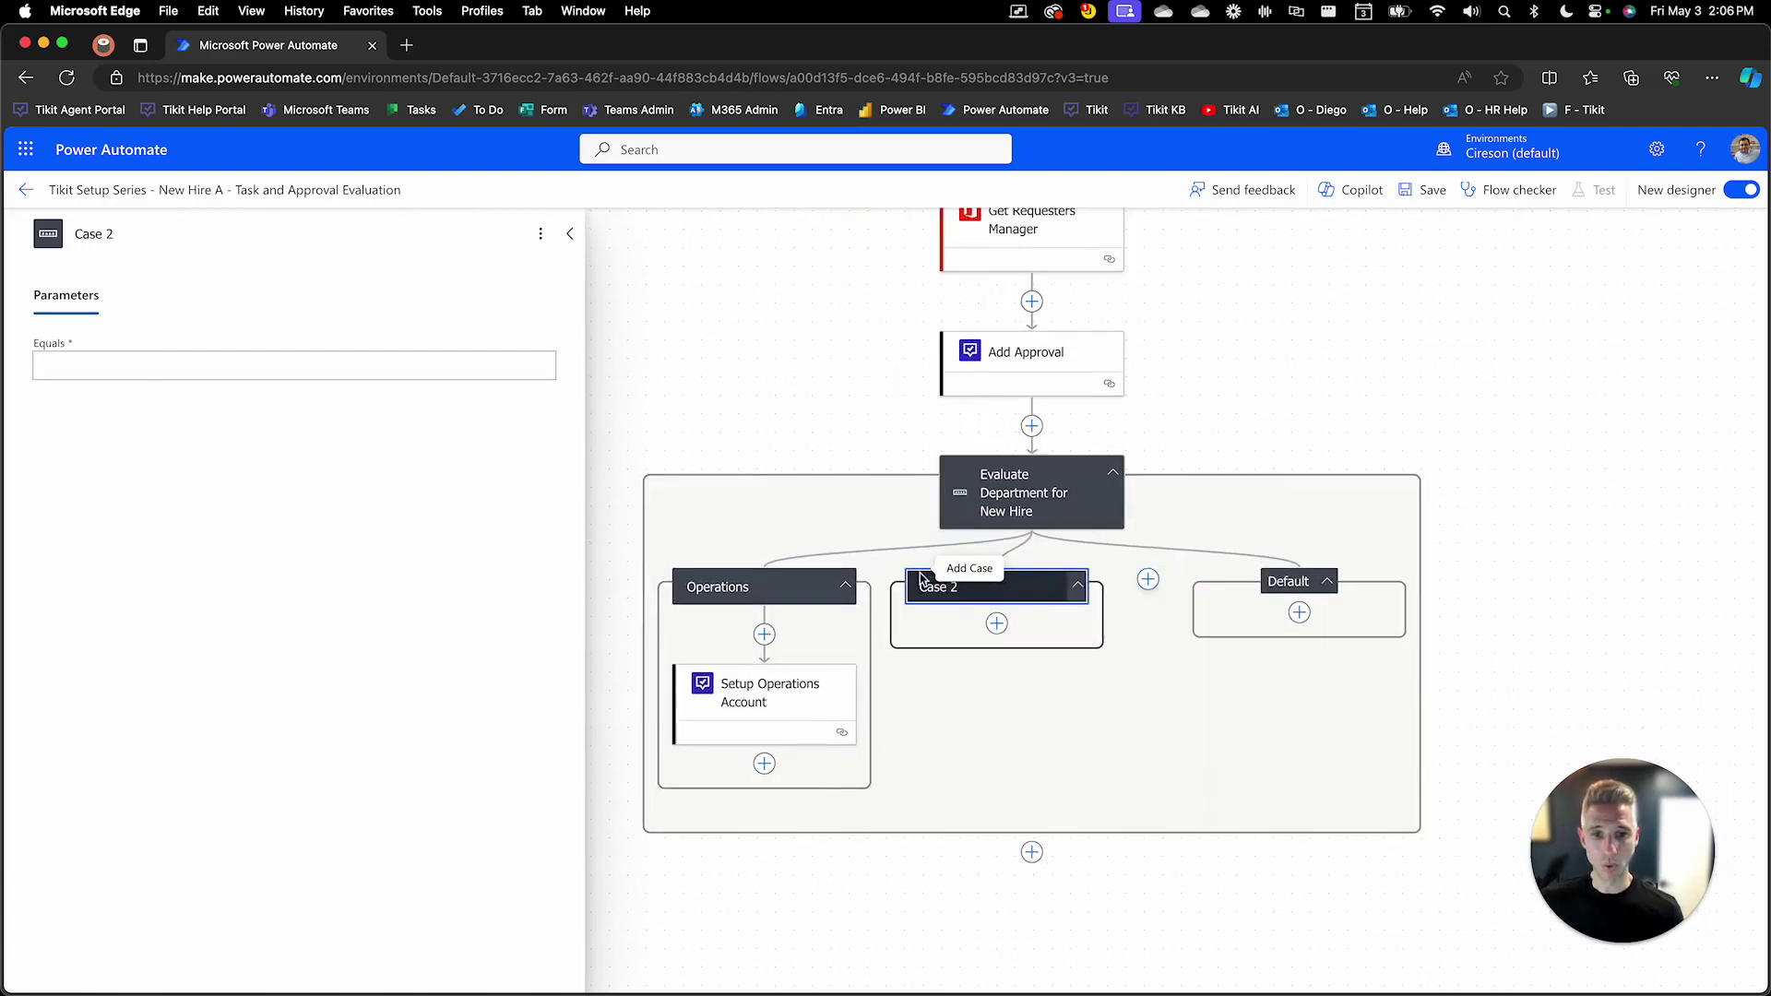
{"action": "left_click", "coordinate": [200, 365]}
{"action": "type", "text": "Development"}
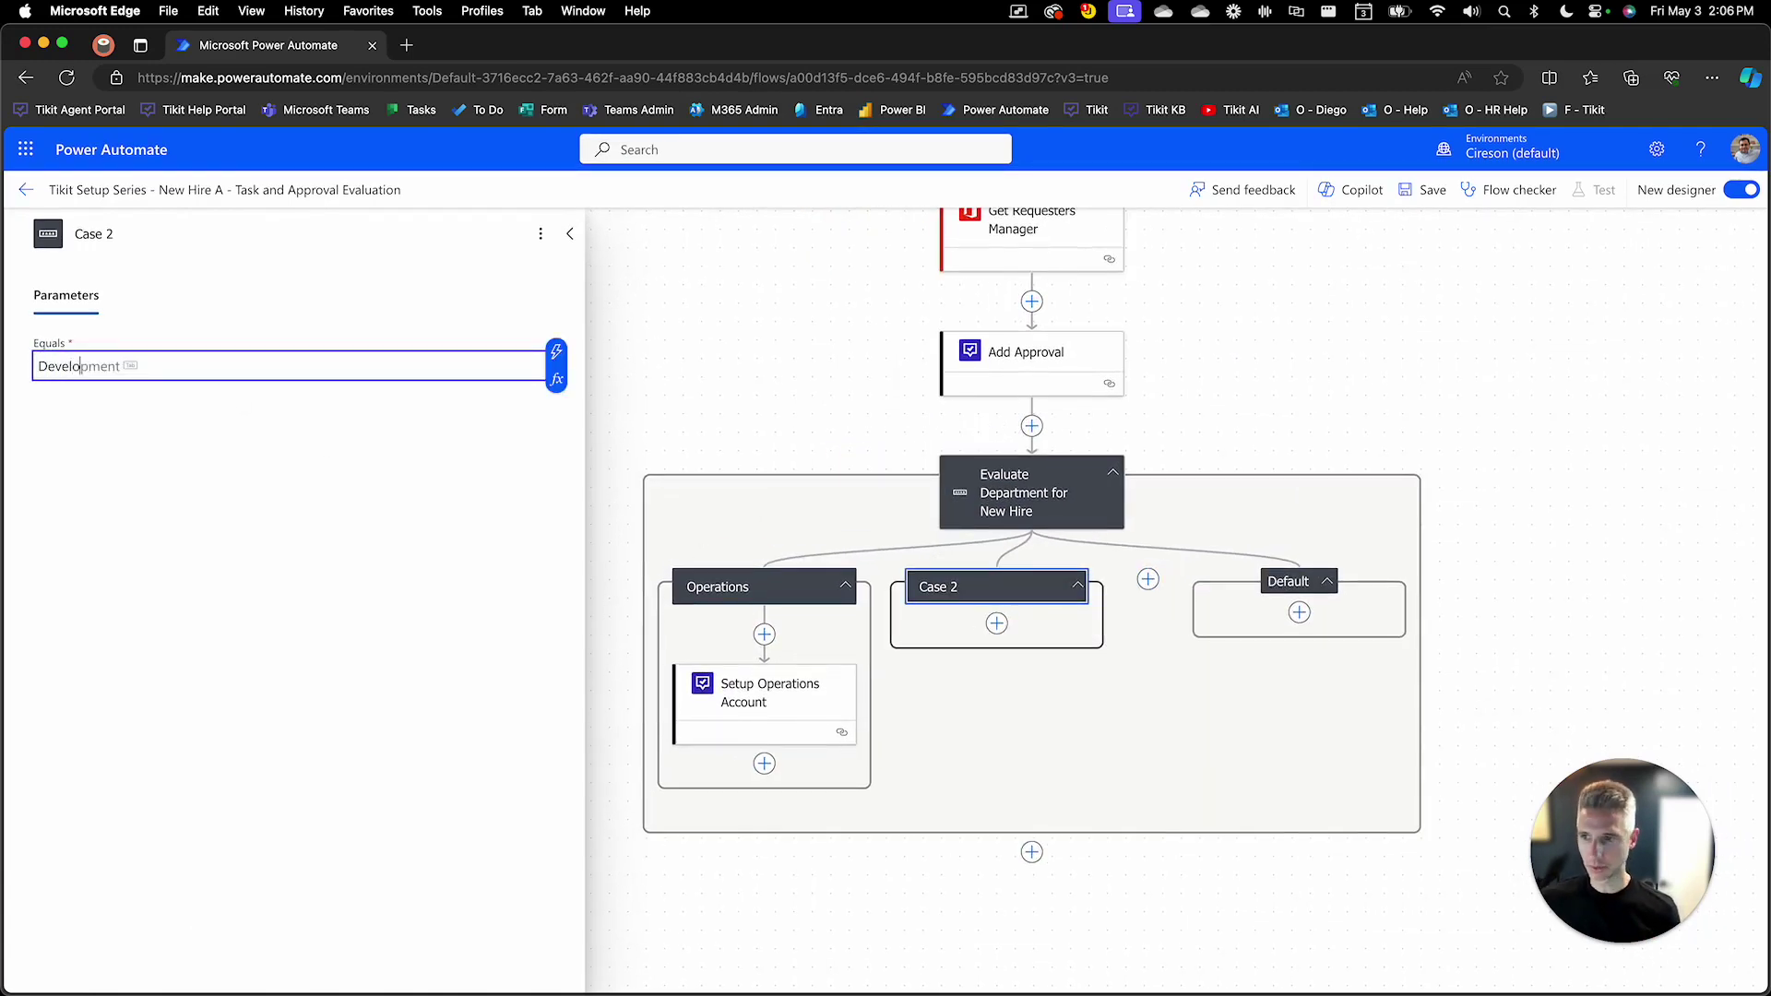
{"action": "type", "text": "pment"}
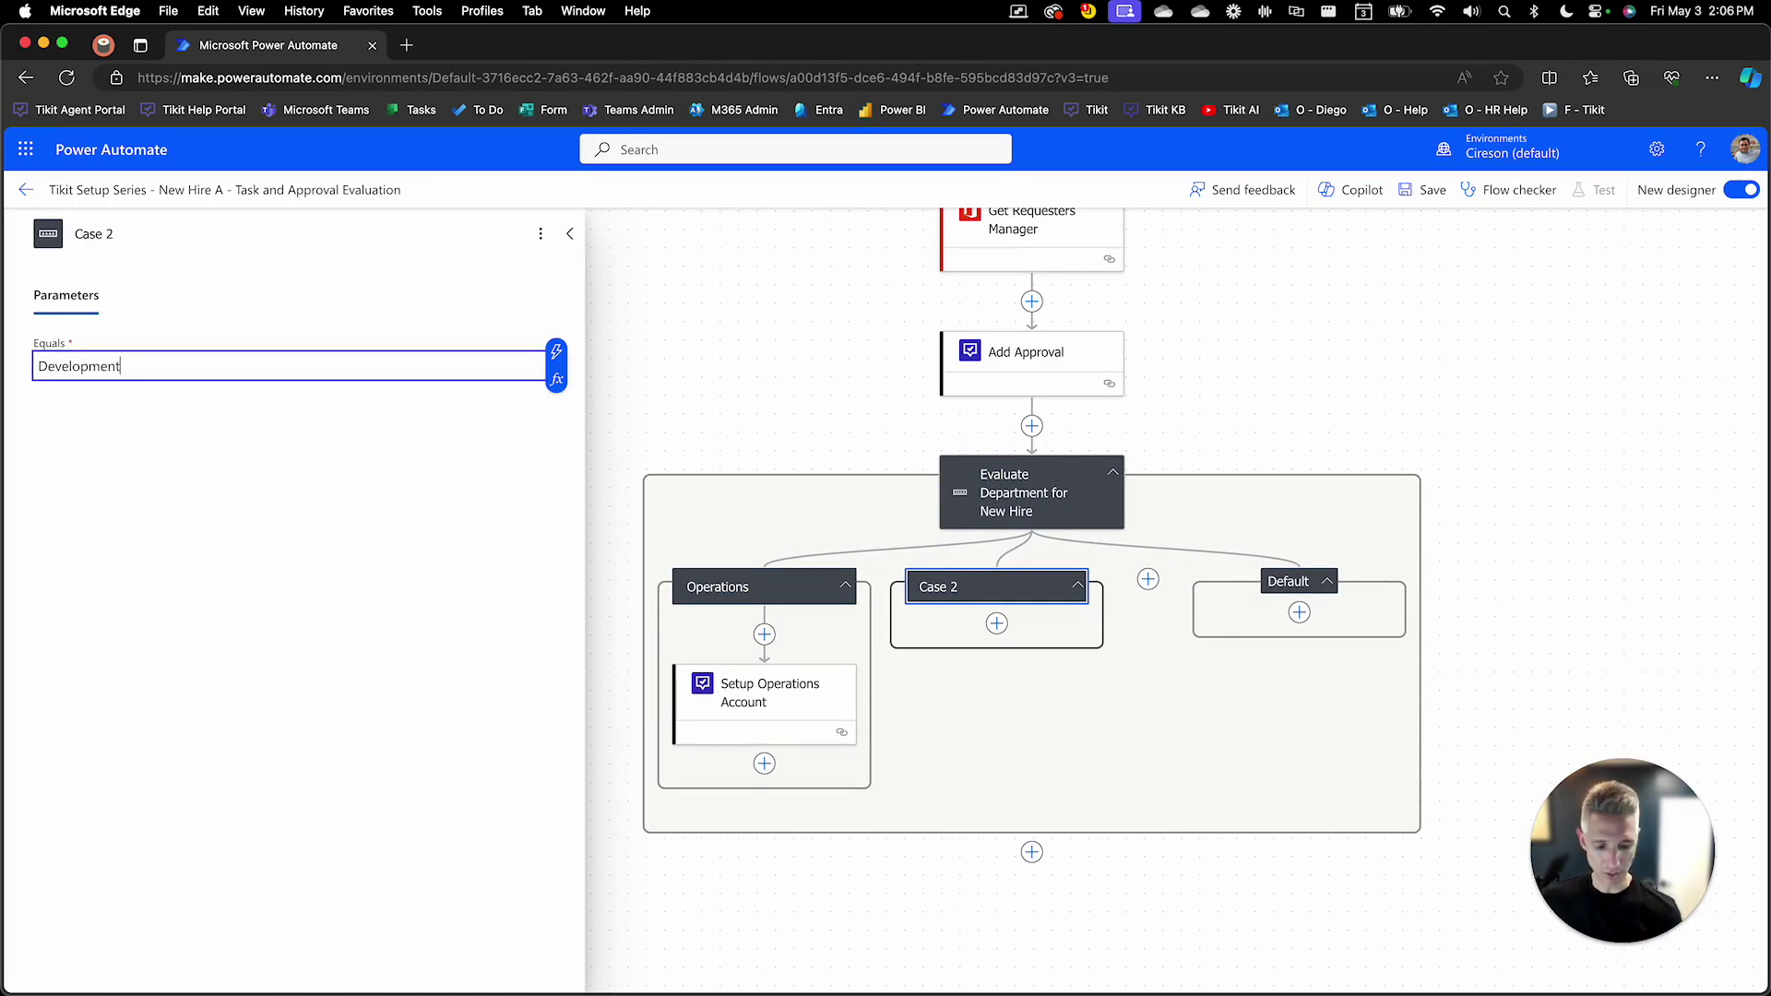
{"action": "key", "text": "super+a"}
{"action": "type", "text": "Sales"}
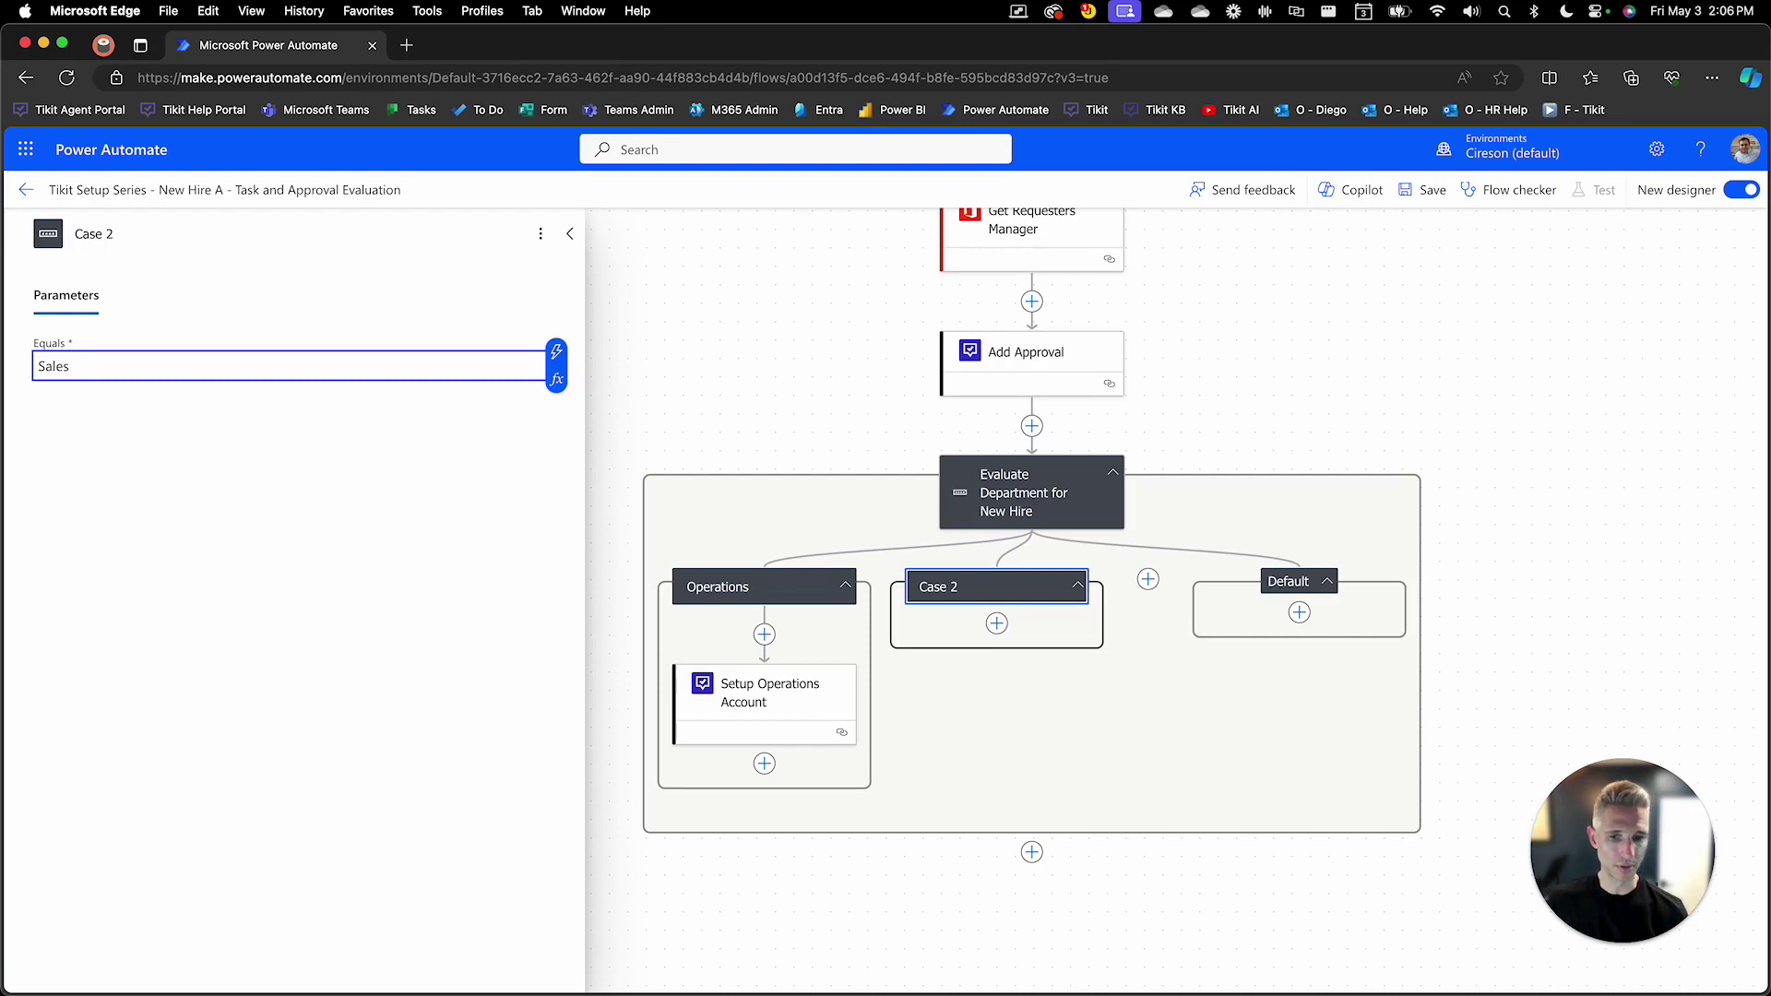
{"action": "right_click", "coordinate": [995, 595]}
{"action": "left_click", "coordinate": [1026, 602]}
Step: Confirm removing Case 2 from the switch and zoom out to view the whole flow
{"action": "left_click", "coordinate": [891, 616]}
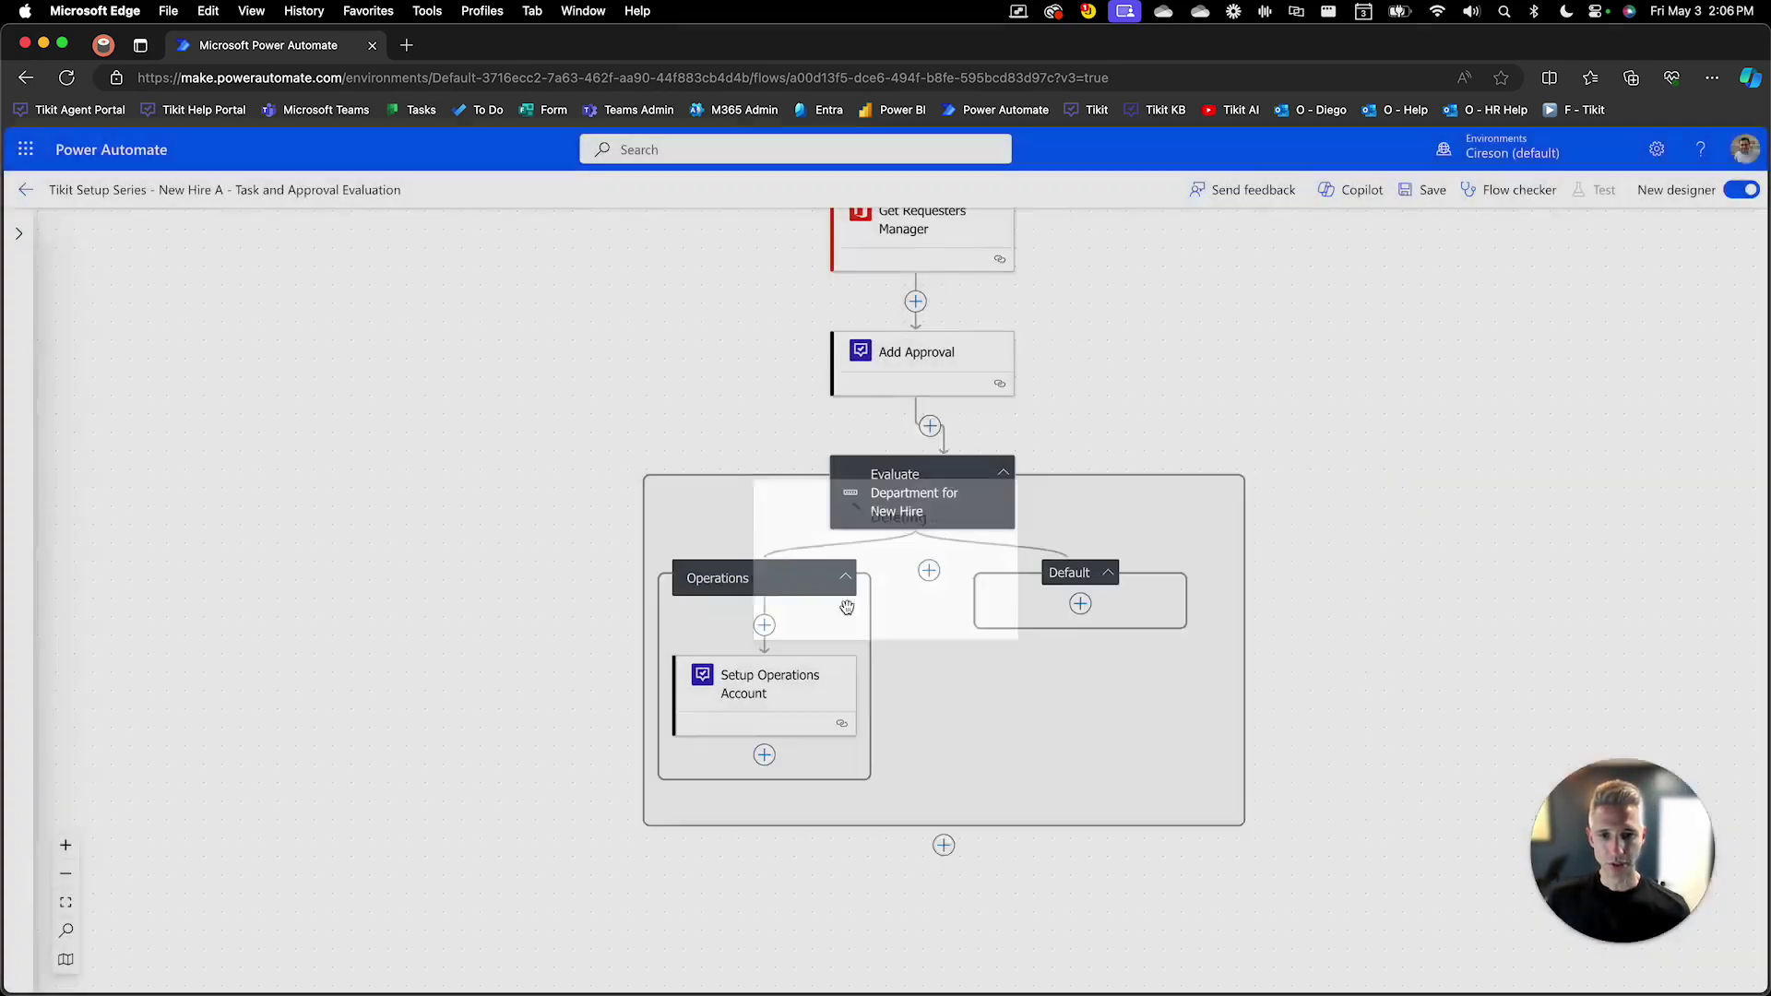
{"action": "left_click", "coordinate": [69, 884]}
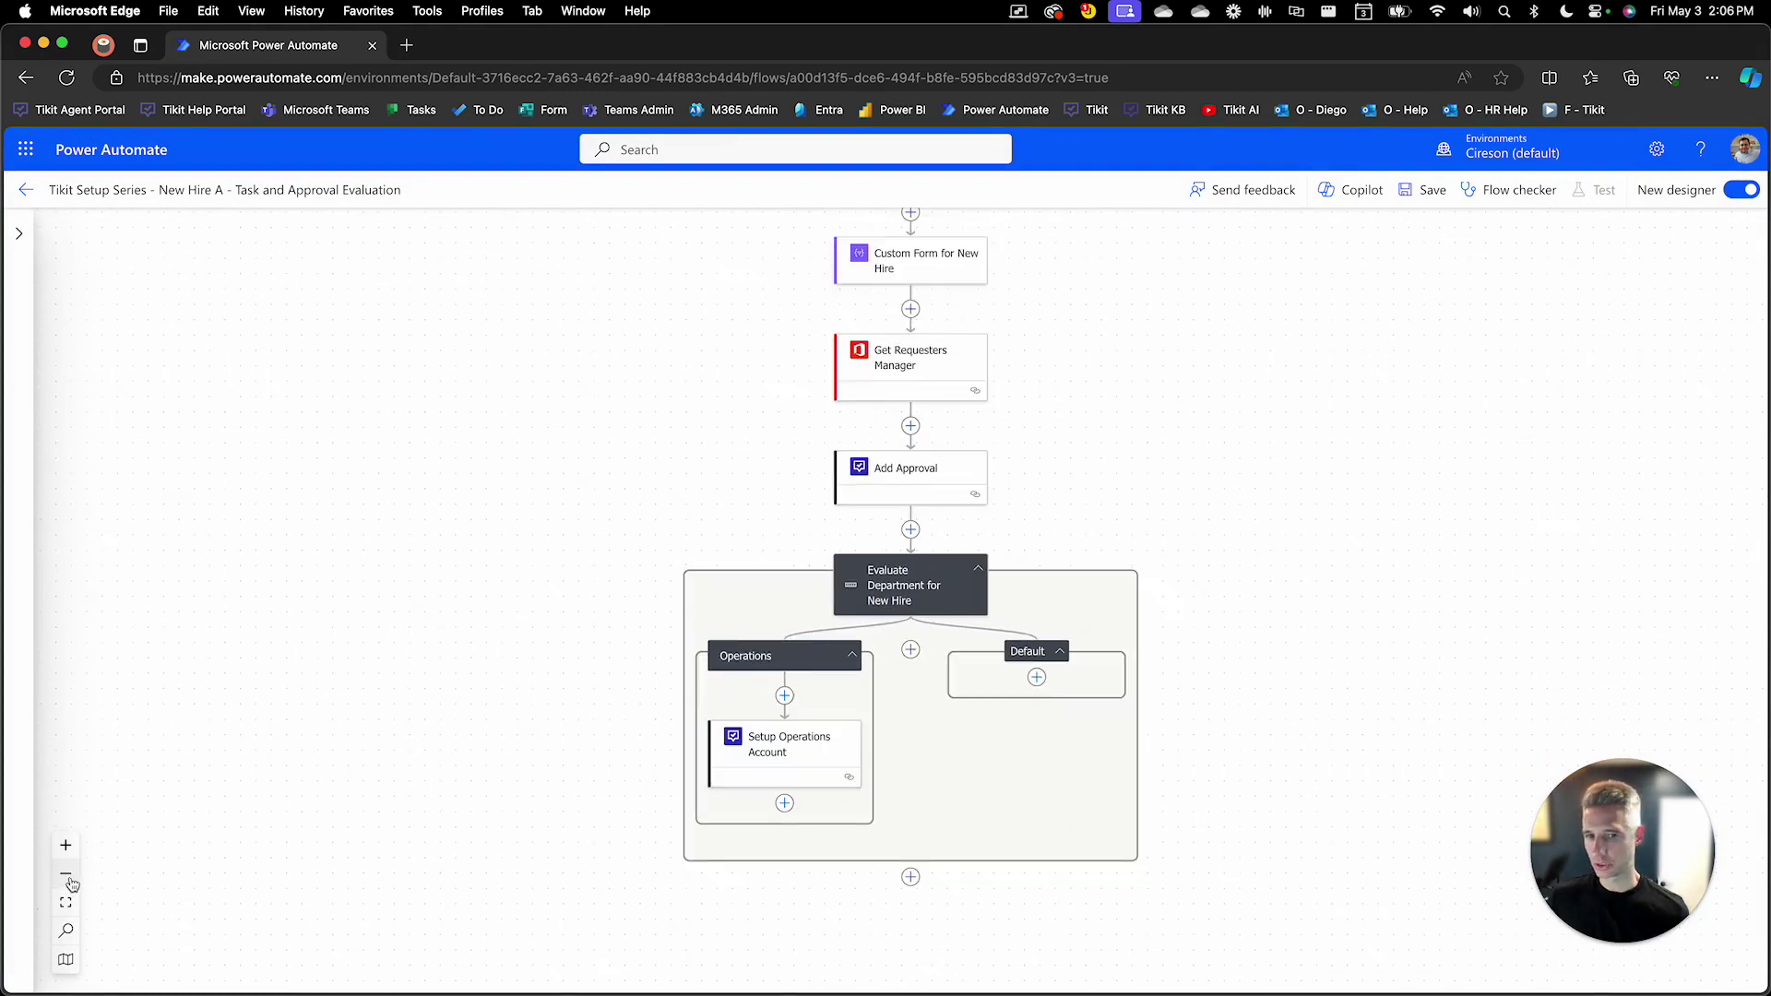
{"action": "left_click", "coordinate": [69, 884]}
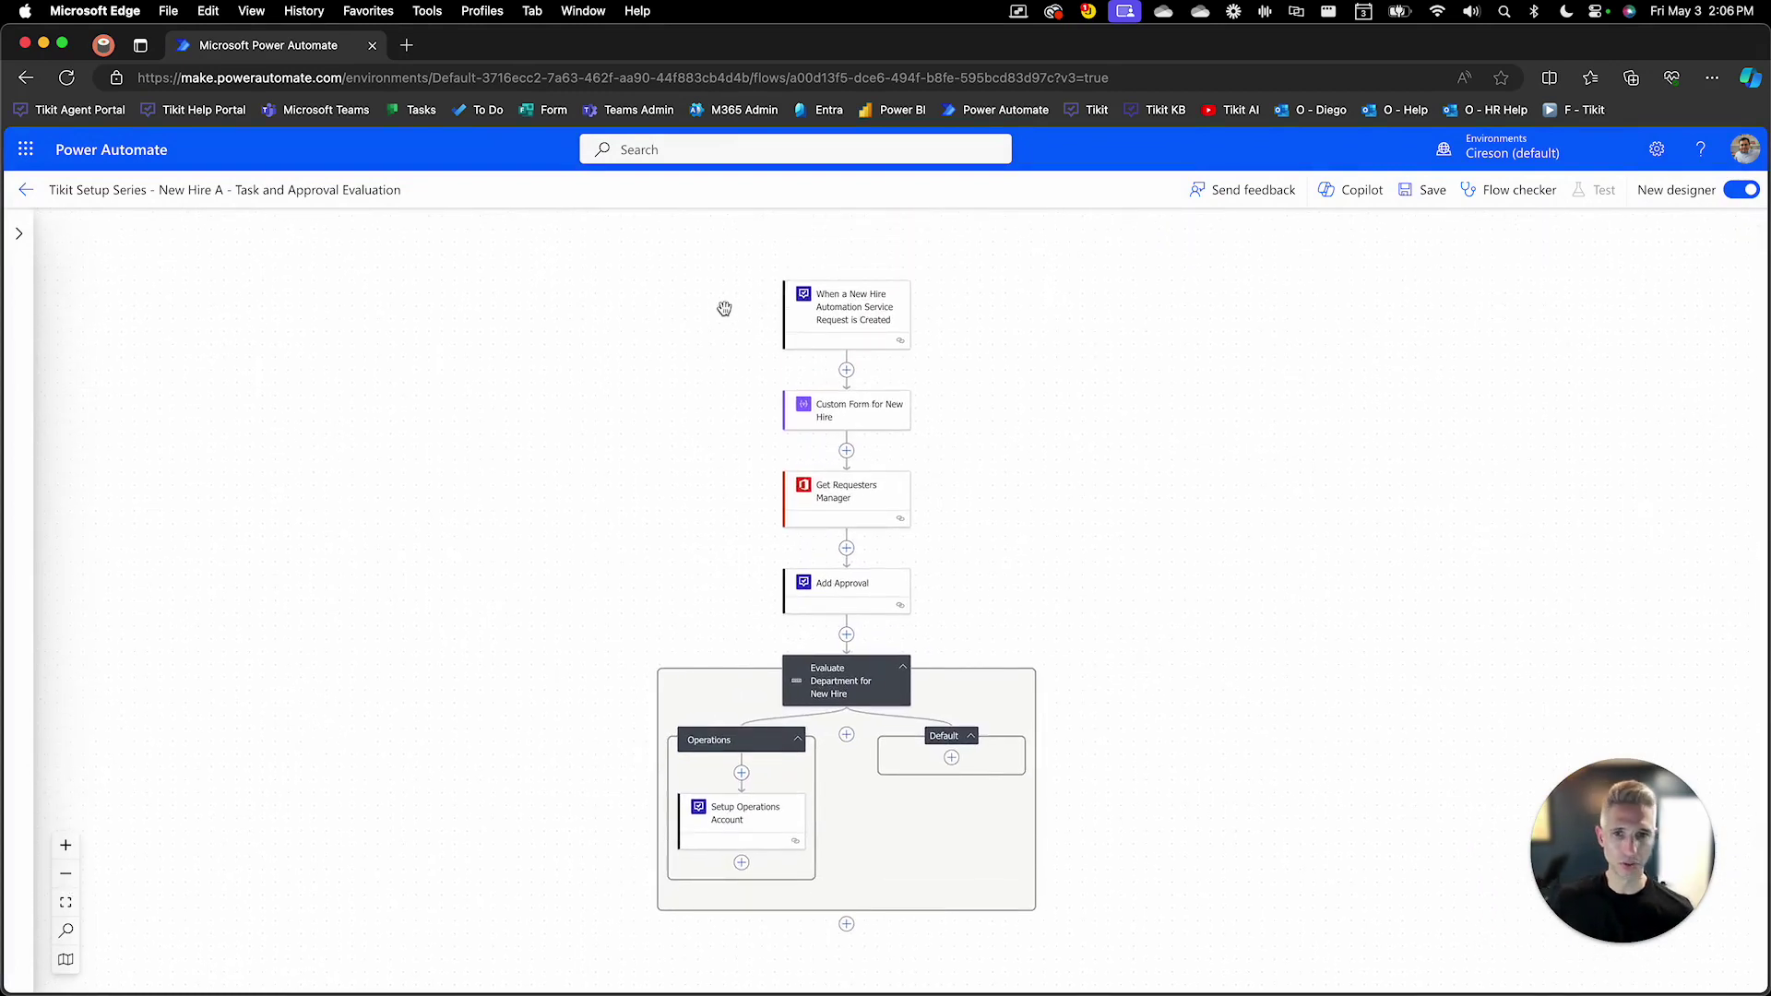
{"action": "left_click_drag", "start_coordinate": [845, 354], "coordinate": [980, 321]}
Step: Verify the trigger keeps the New Hire - Automation template and check the Custom Form's department property
{"action": "left_click", "coordinate": [980, 321]}
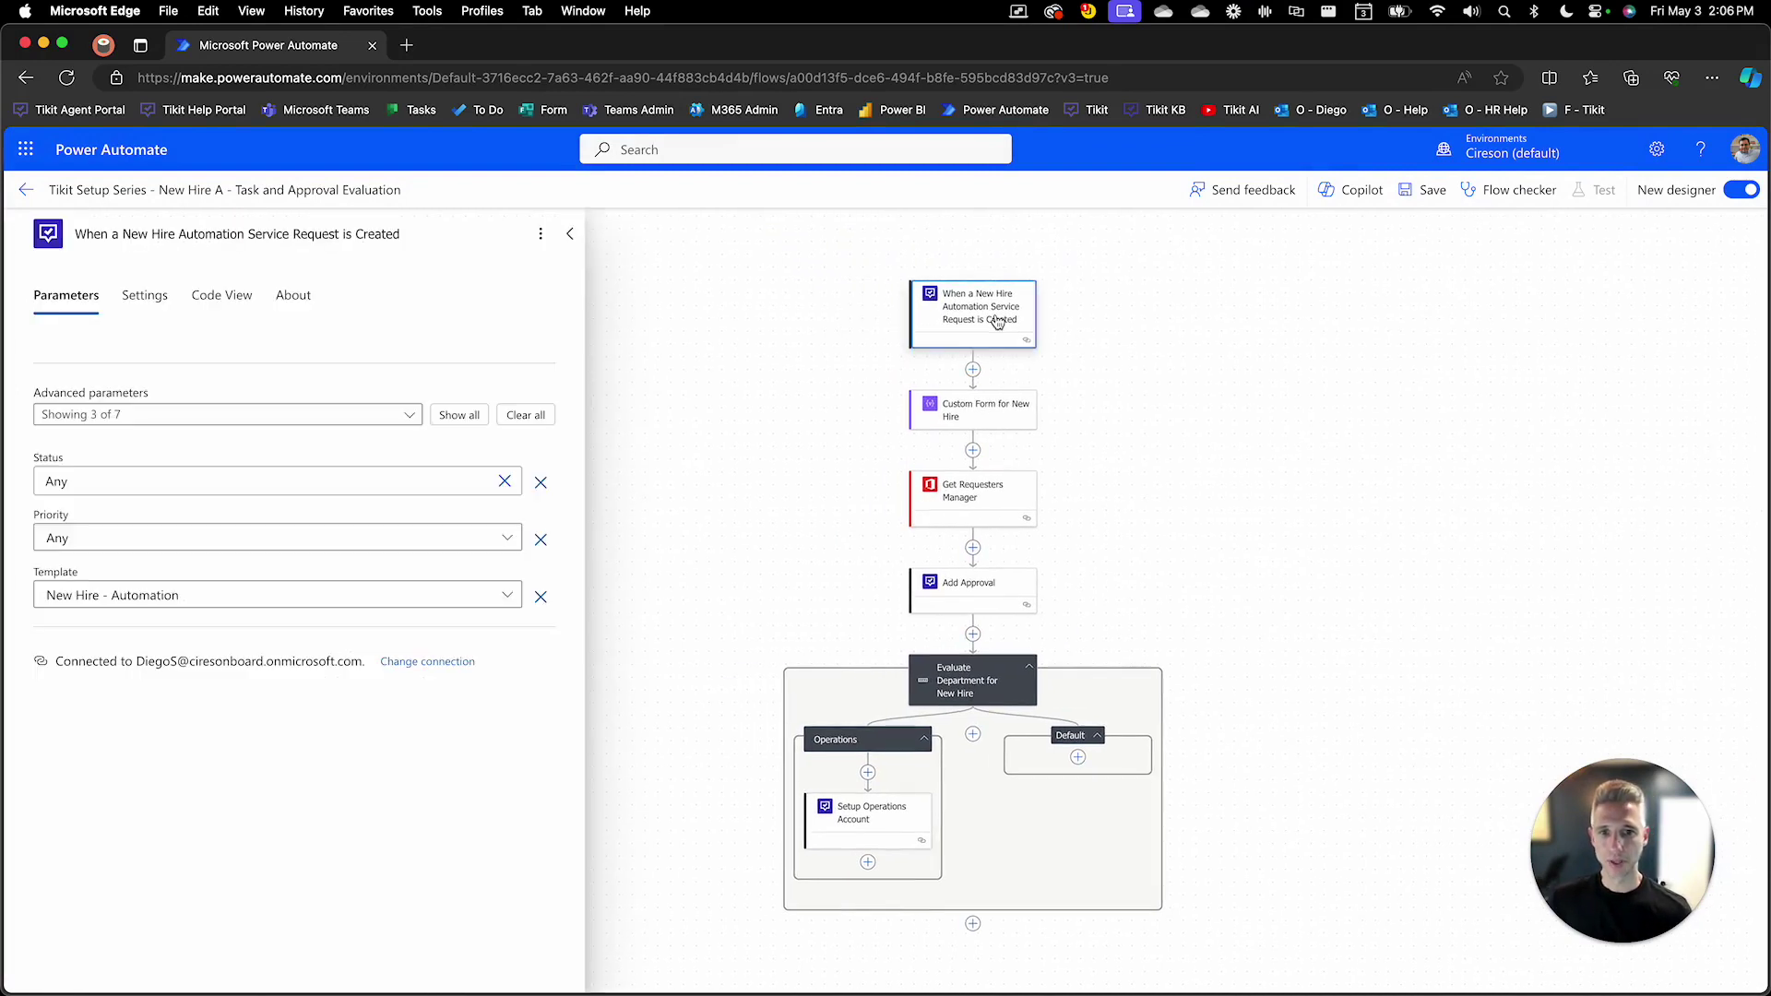
{"action": "left_click", "coordinate": [507, 596]}
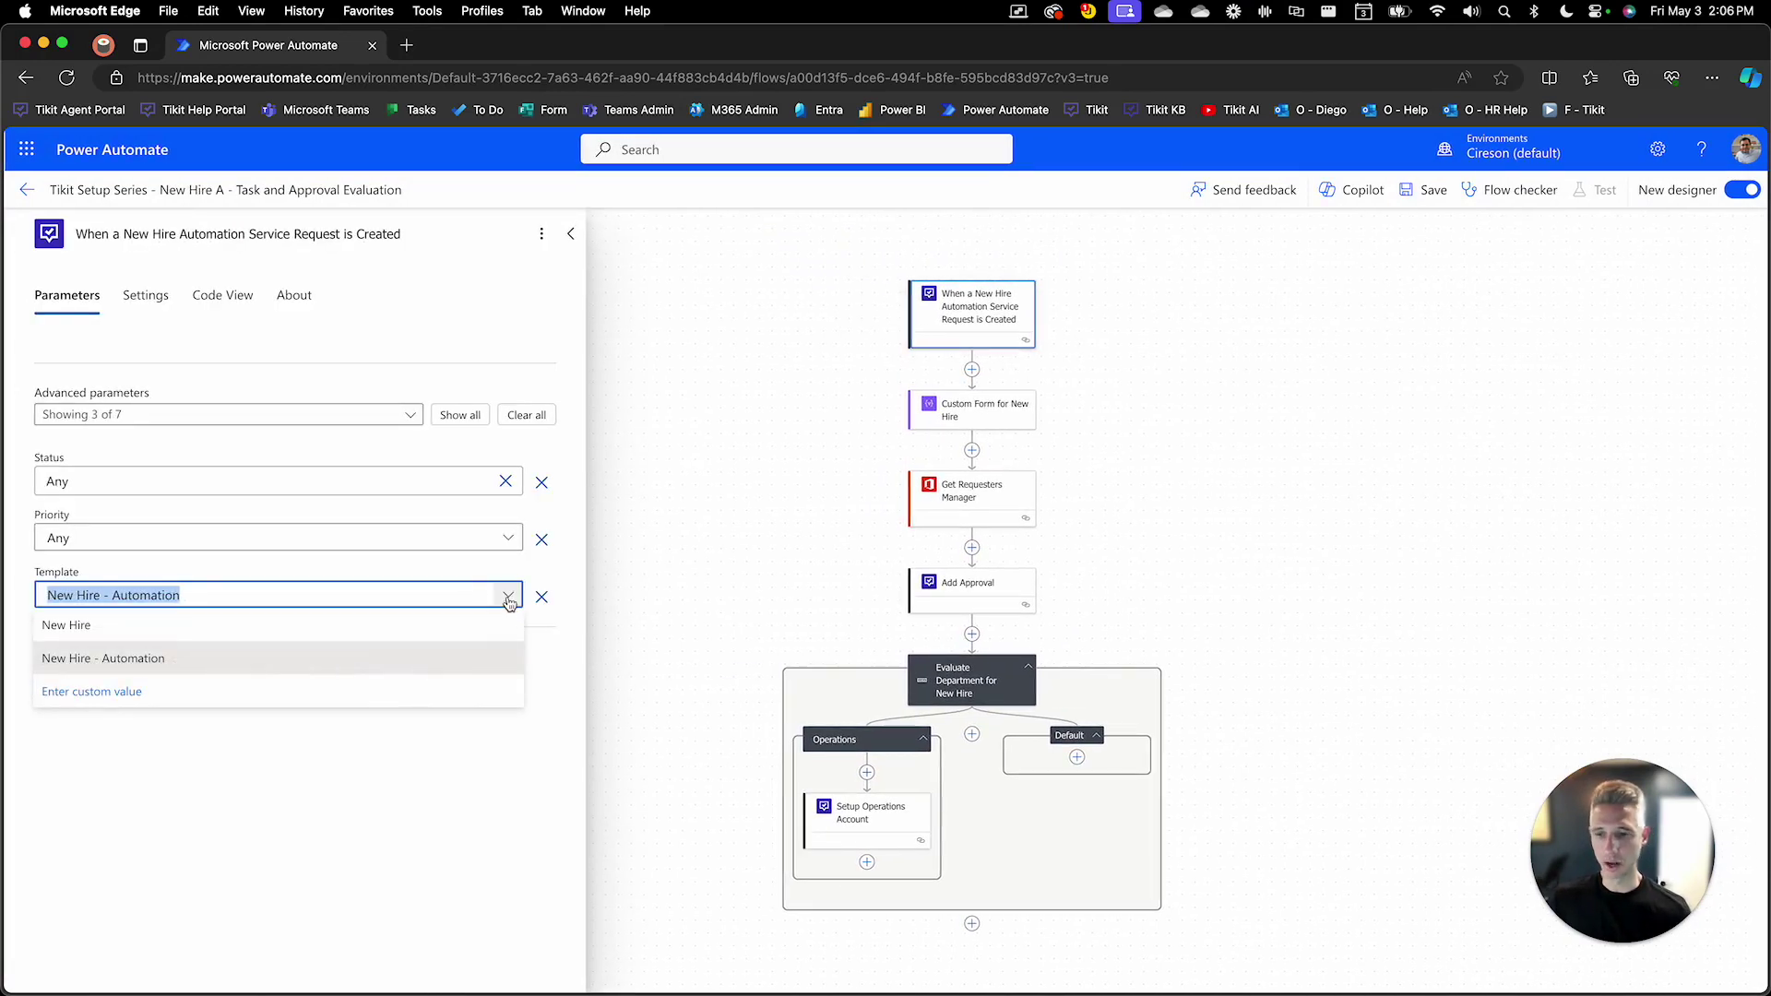
{"action": "left_click", "coordinate": [508, 600]}
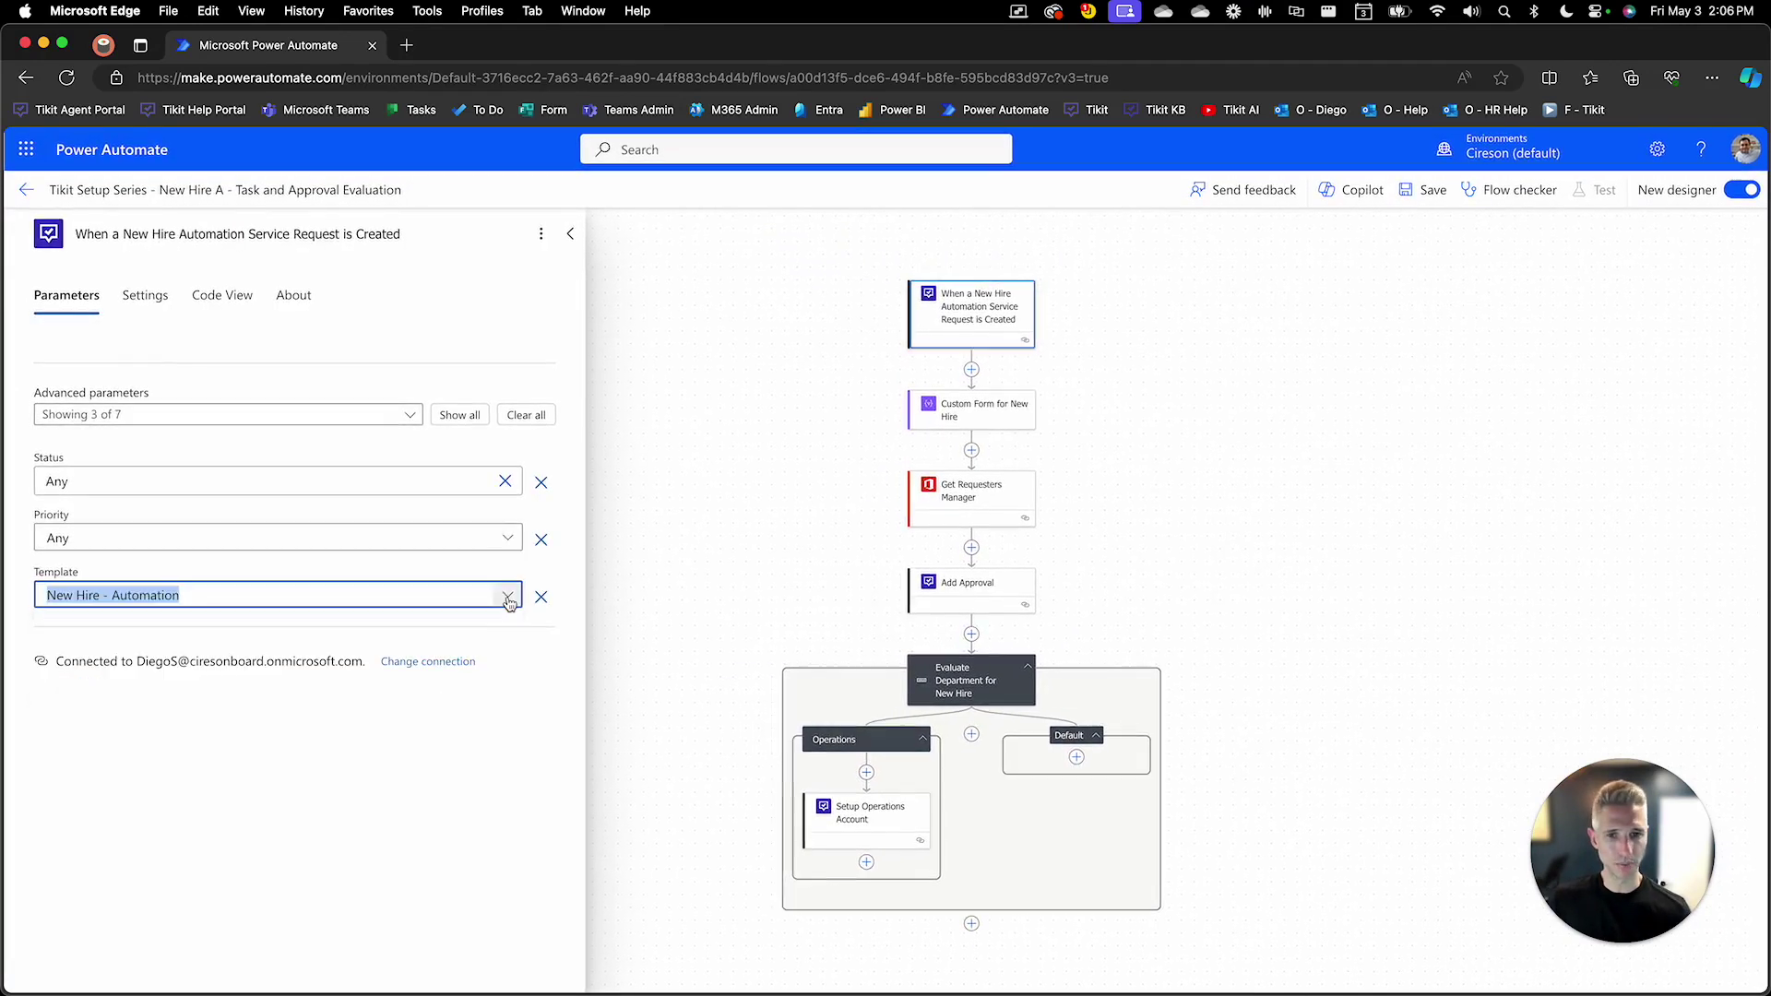
{"action": "left_click", "coordinate": [941, 446]}
{"action": "left_click", "coordinate": [956, 411]}
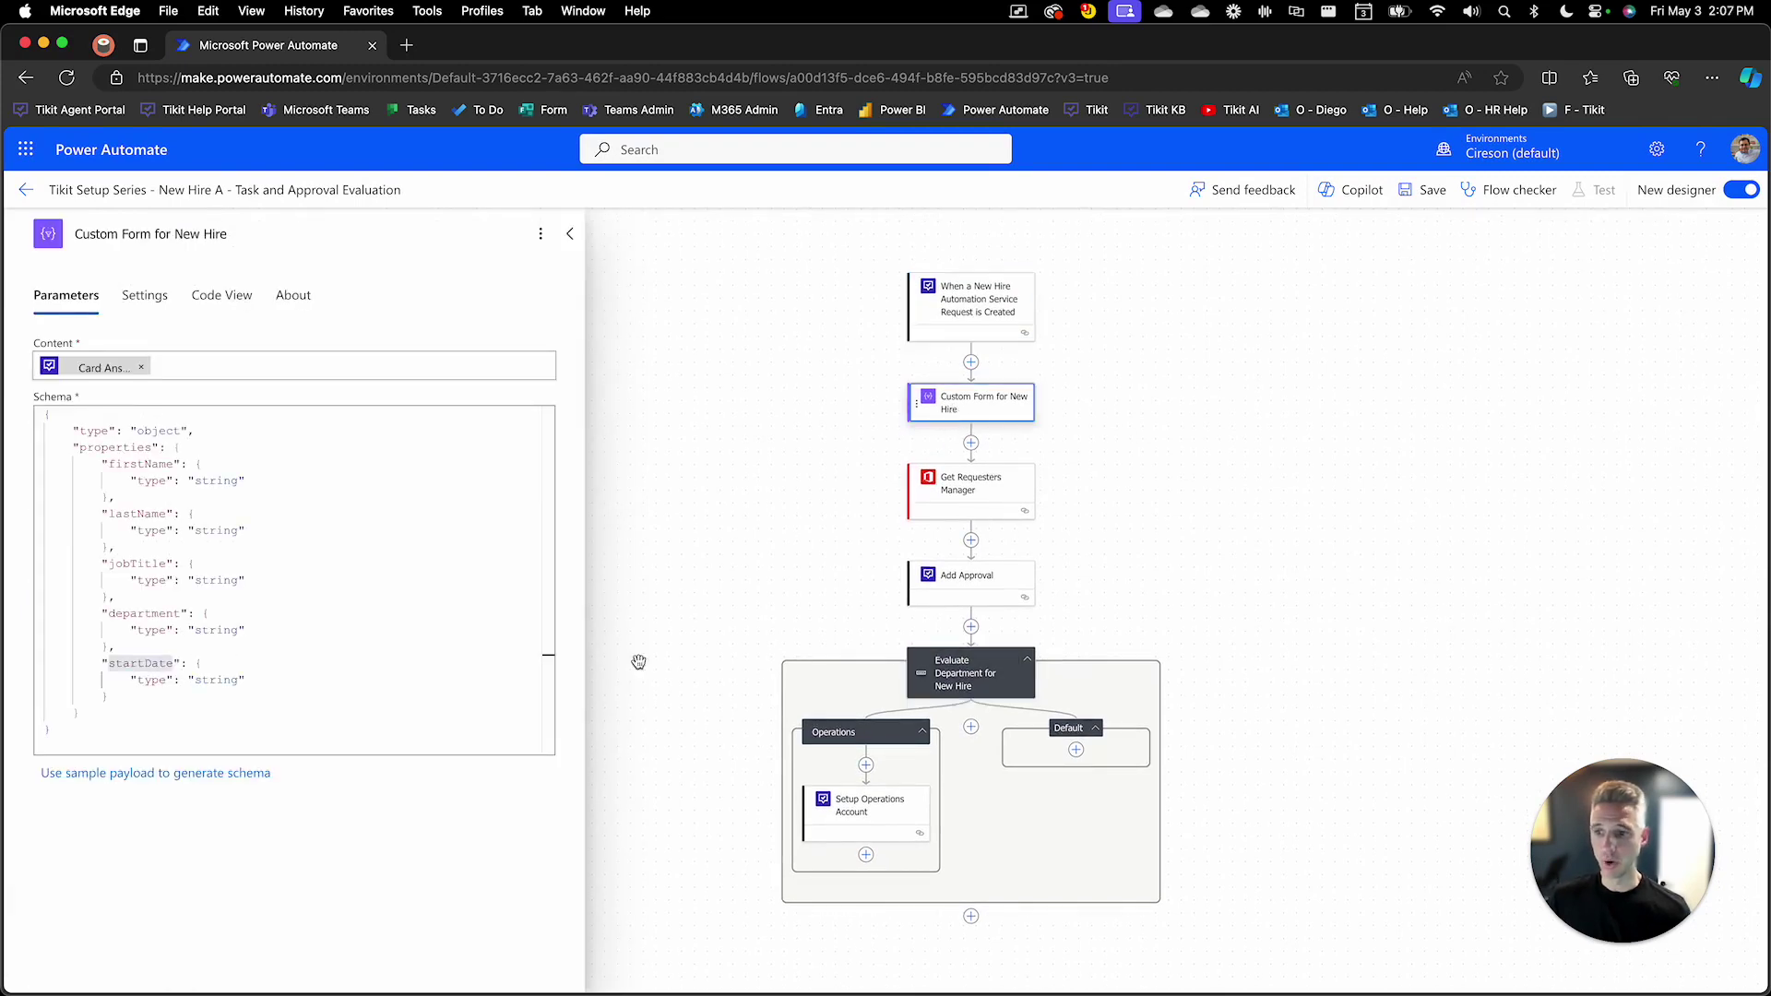
{"action": "double_click", "coordinate": [125, 614]}
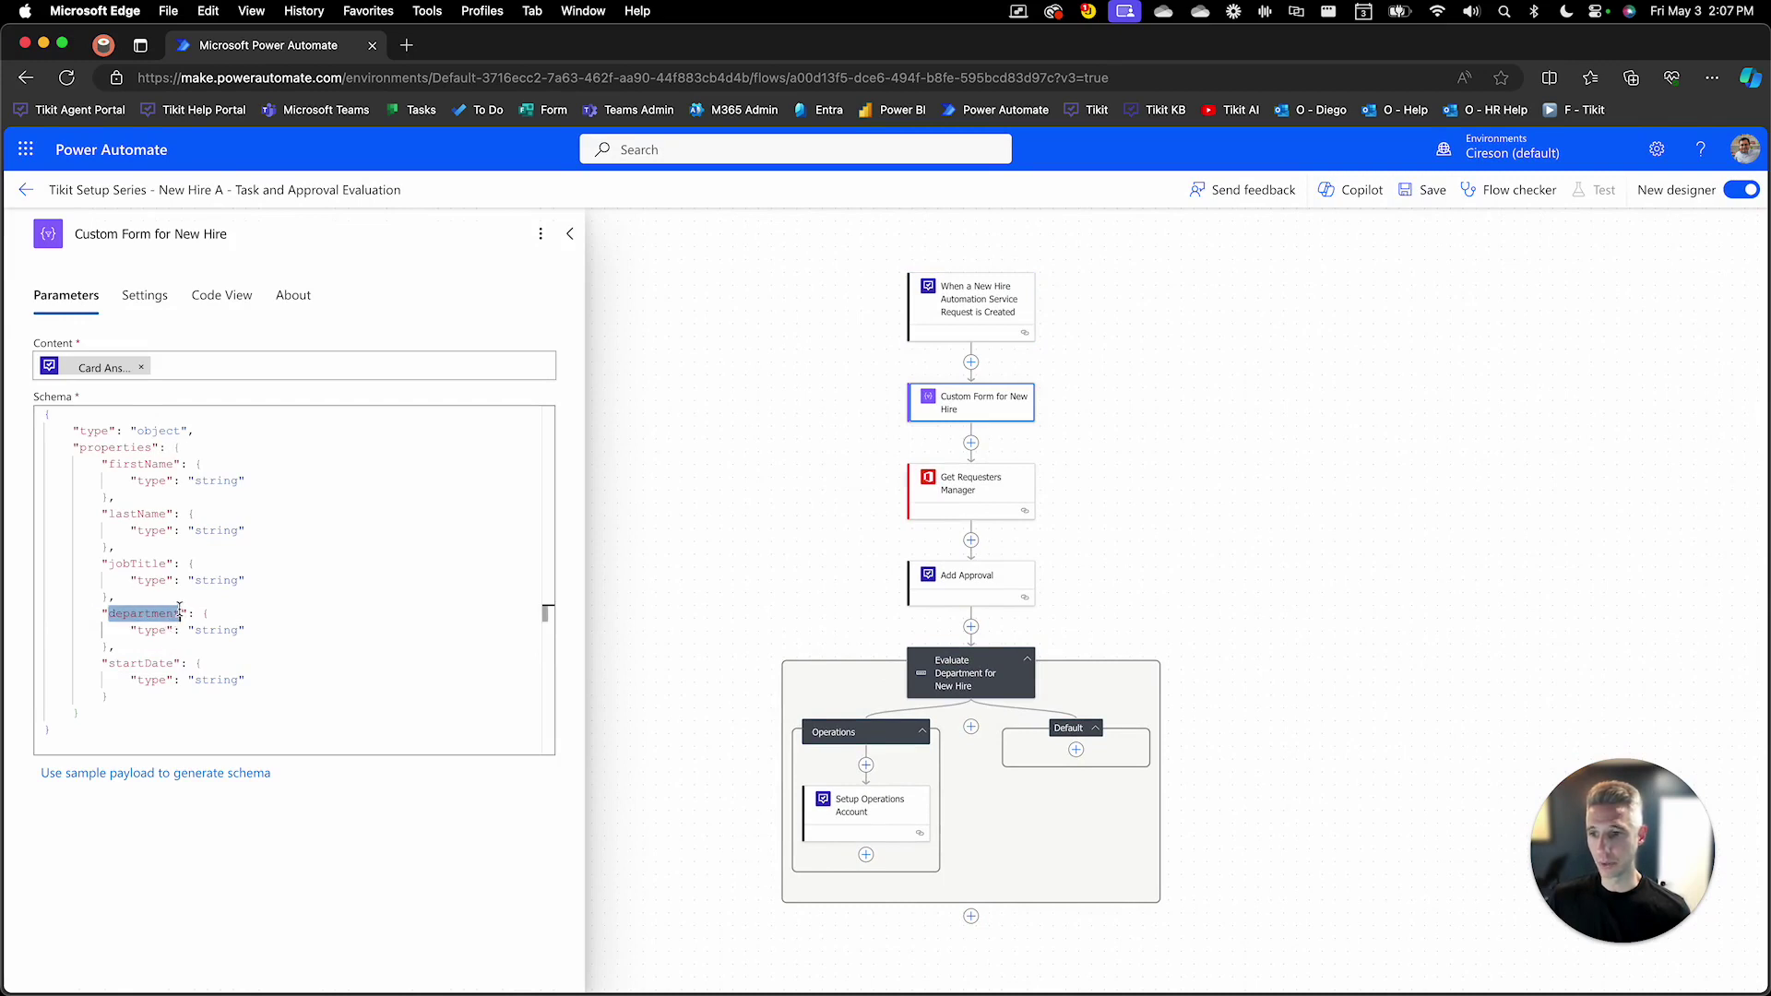
Step: In the Operations case, confirm Setup Operations Account uses lifecycle New Hire - Automation and phase Account Provisioning
{"action": "left_click", "coordinate": [978, 683]}
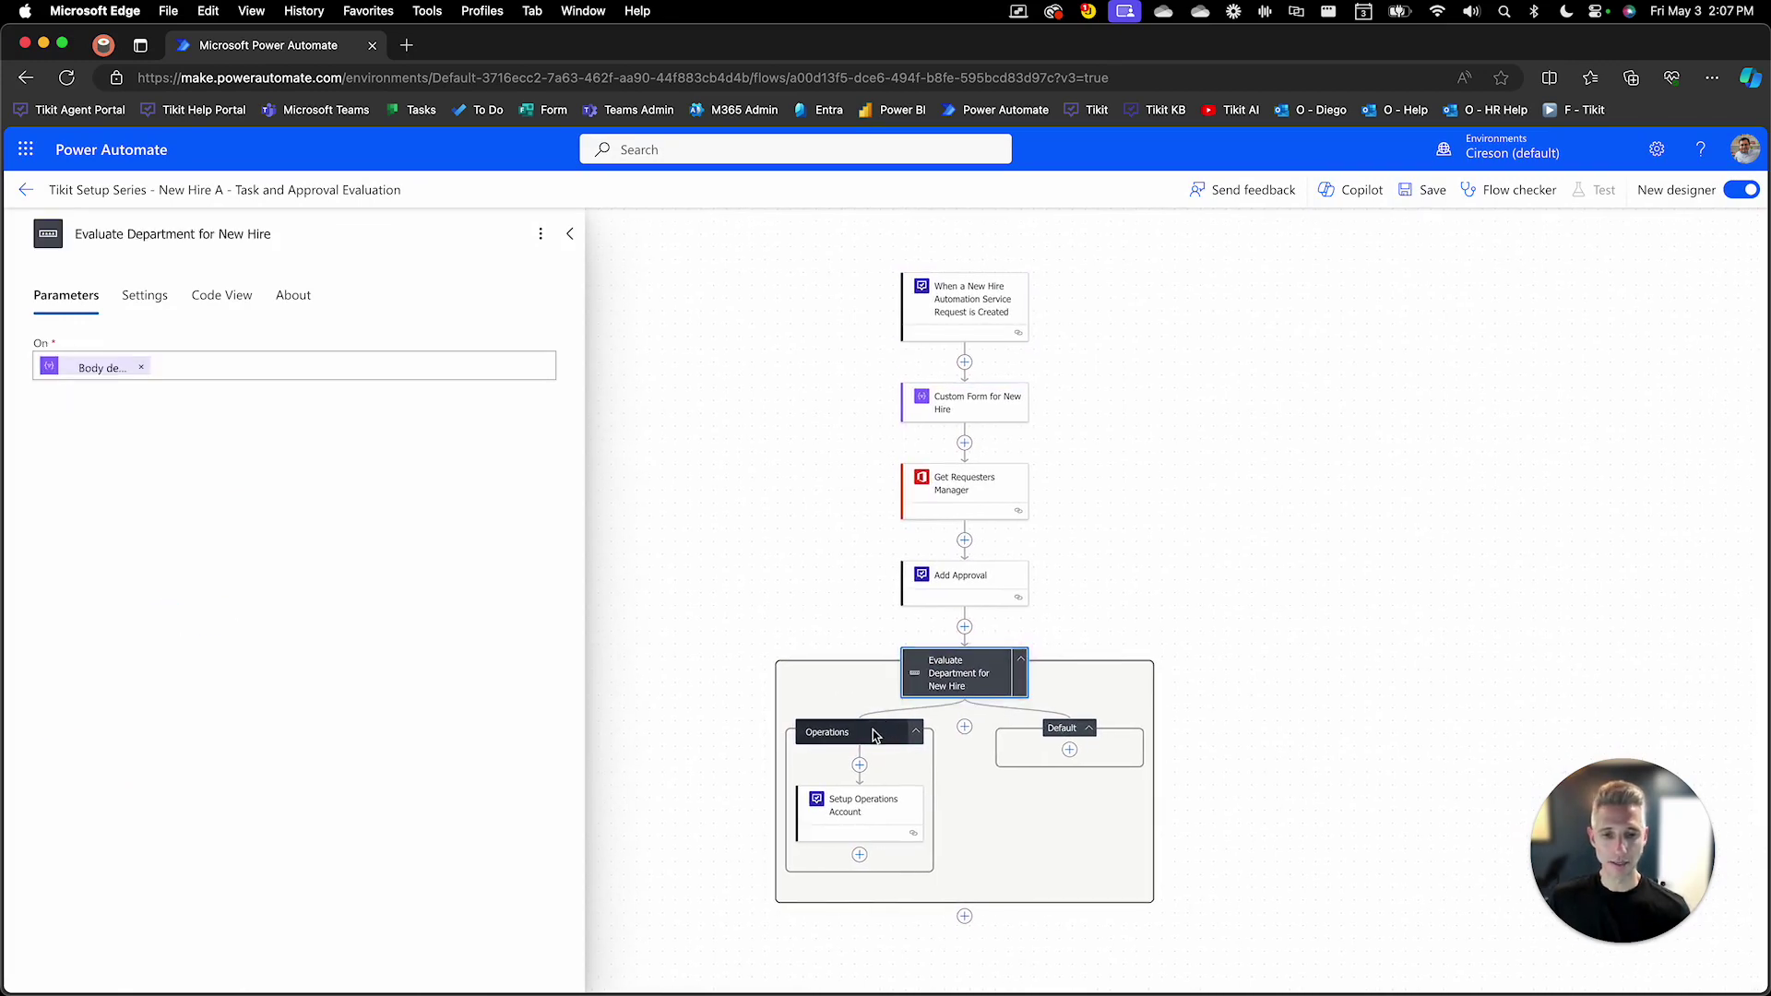
{"action": "left_click", "coordinate": [872, 734]}
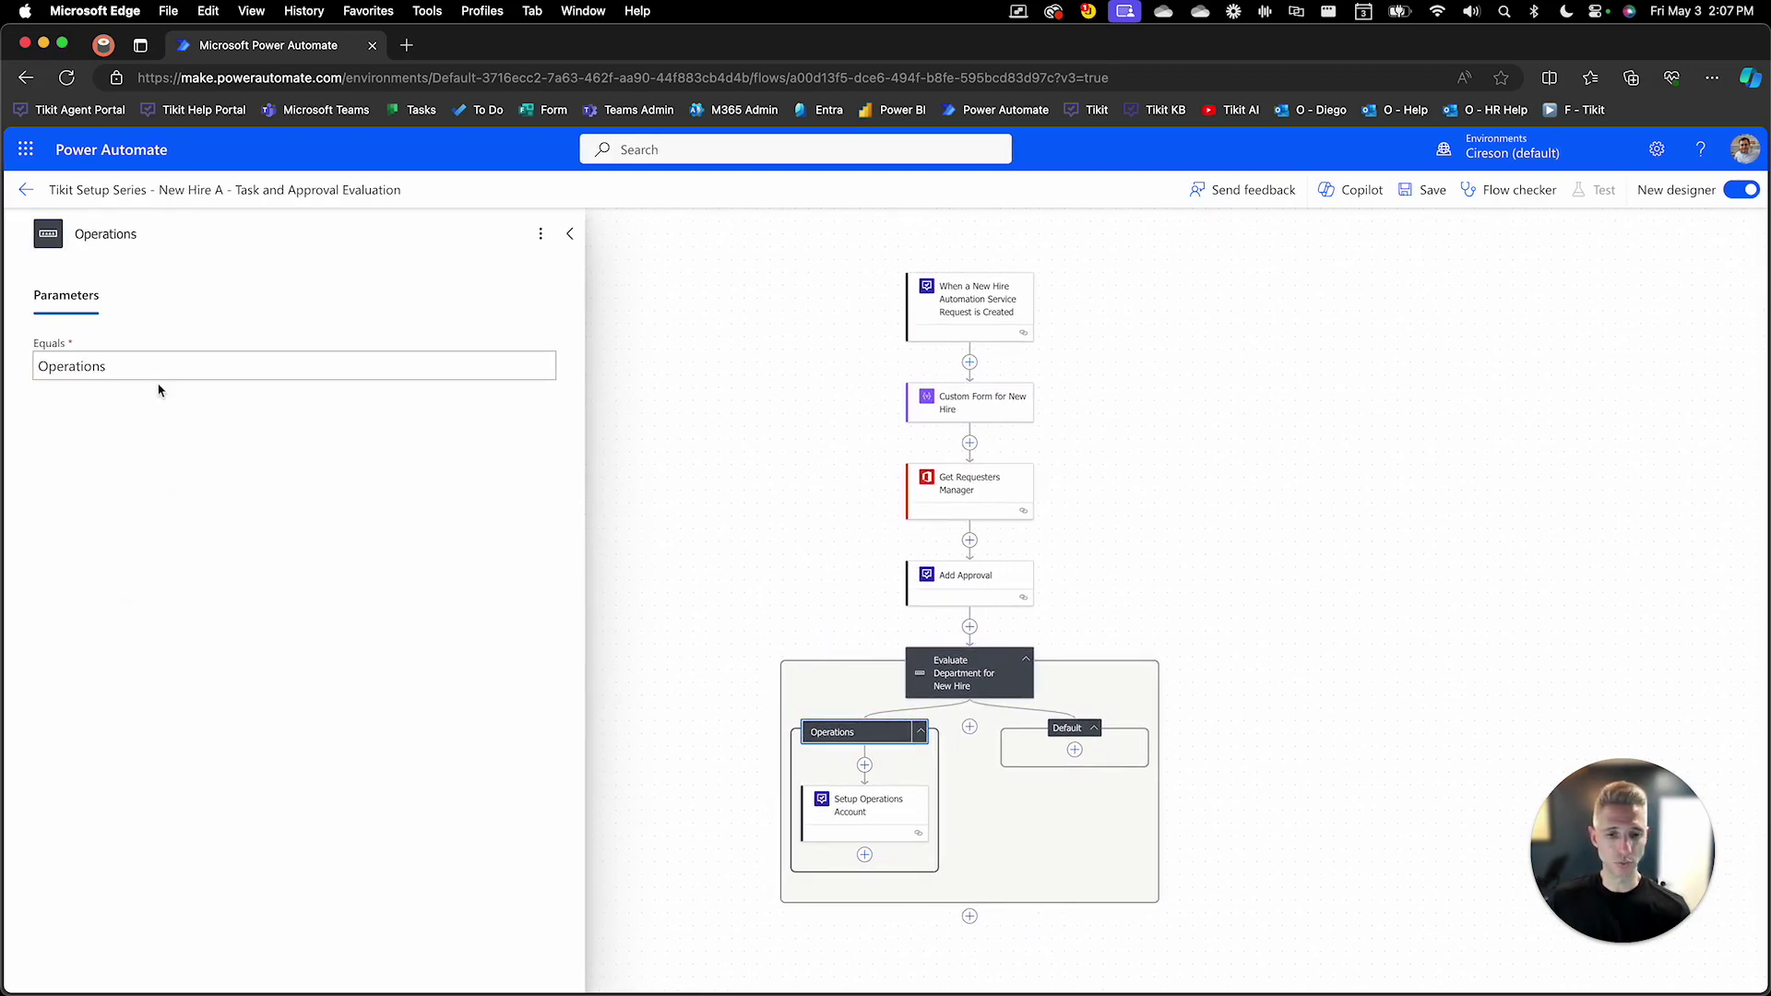
{"action": "left_click", "coordinate": [863, 810]}
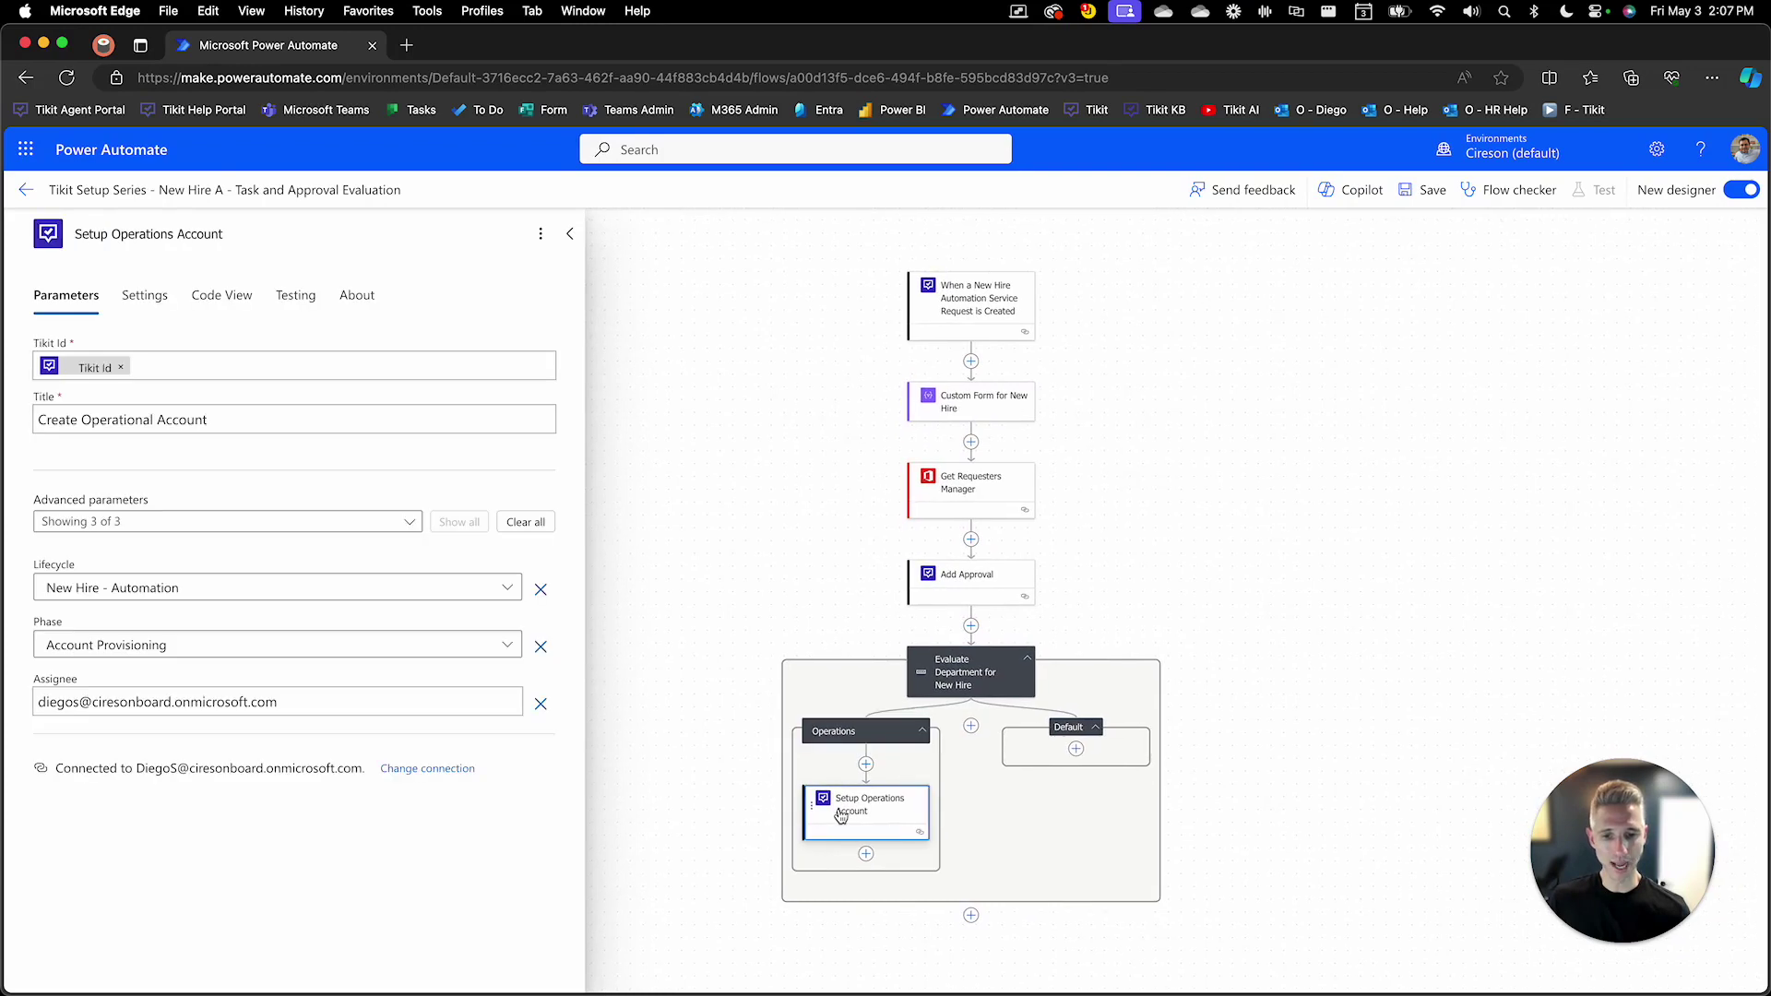
{"action": "left_click", "coordinate": [508, 591]}
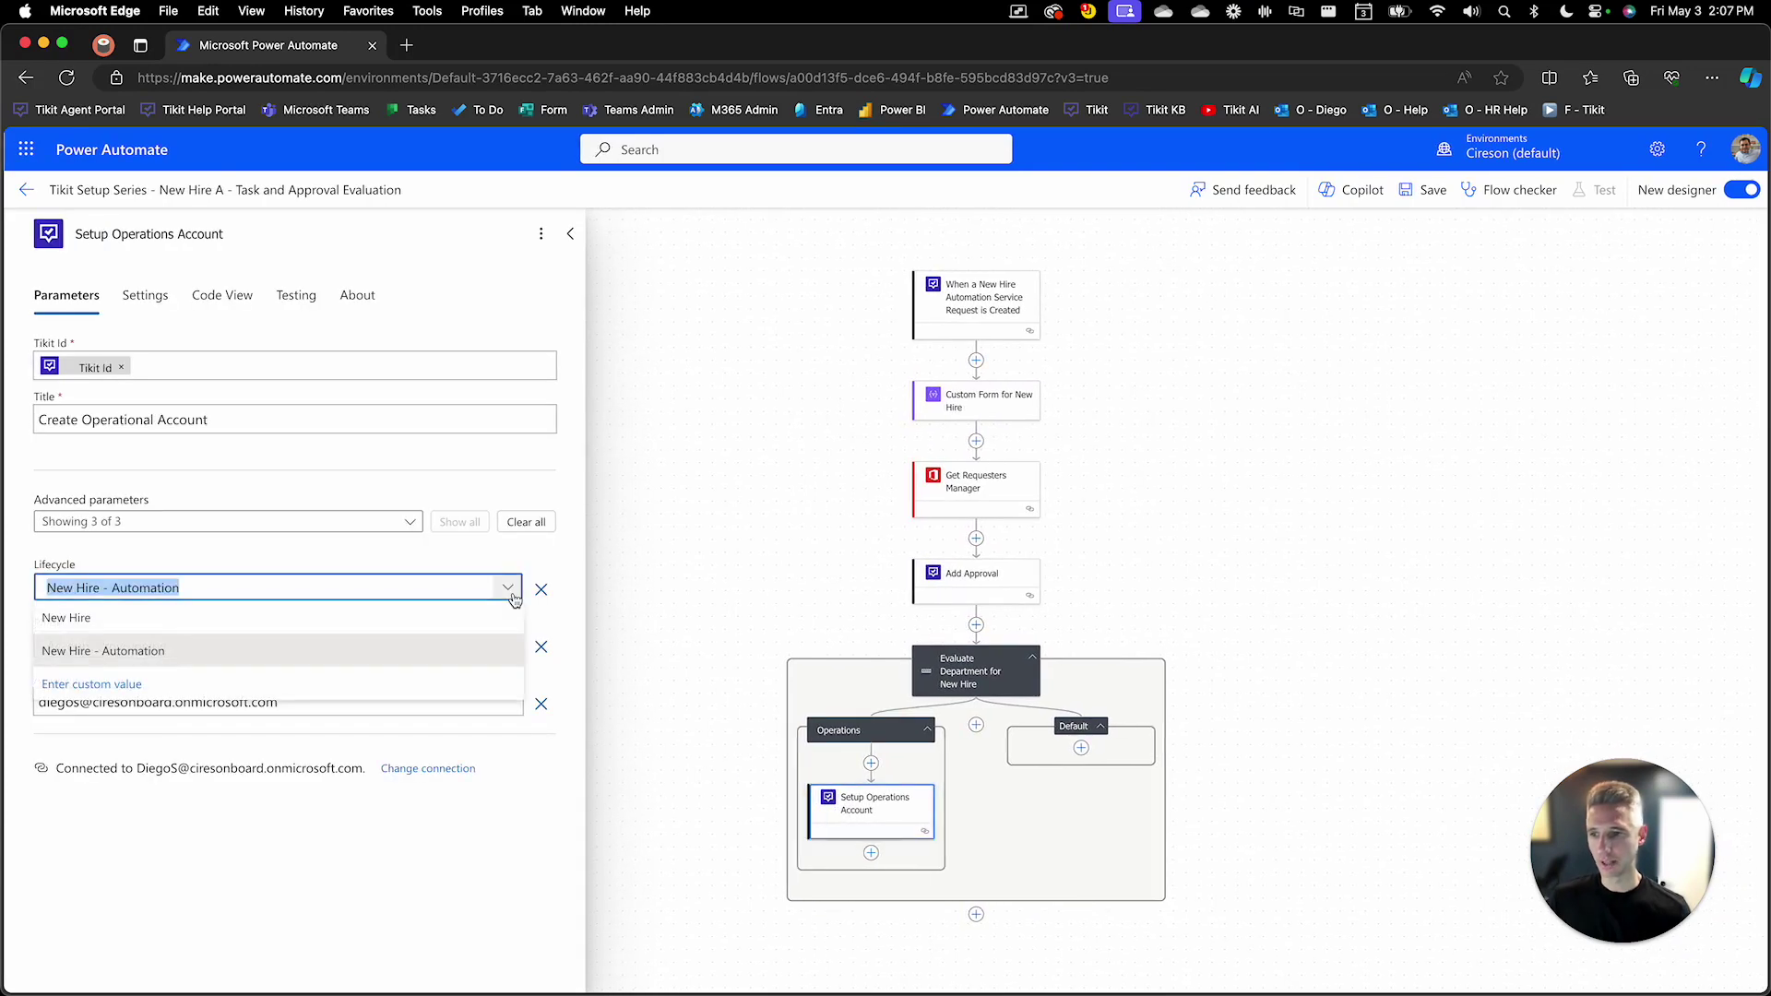
{"action": "left_click", "coordinate": [512, 593]}
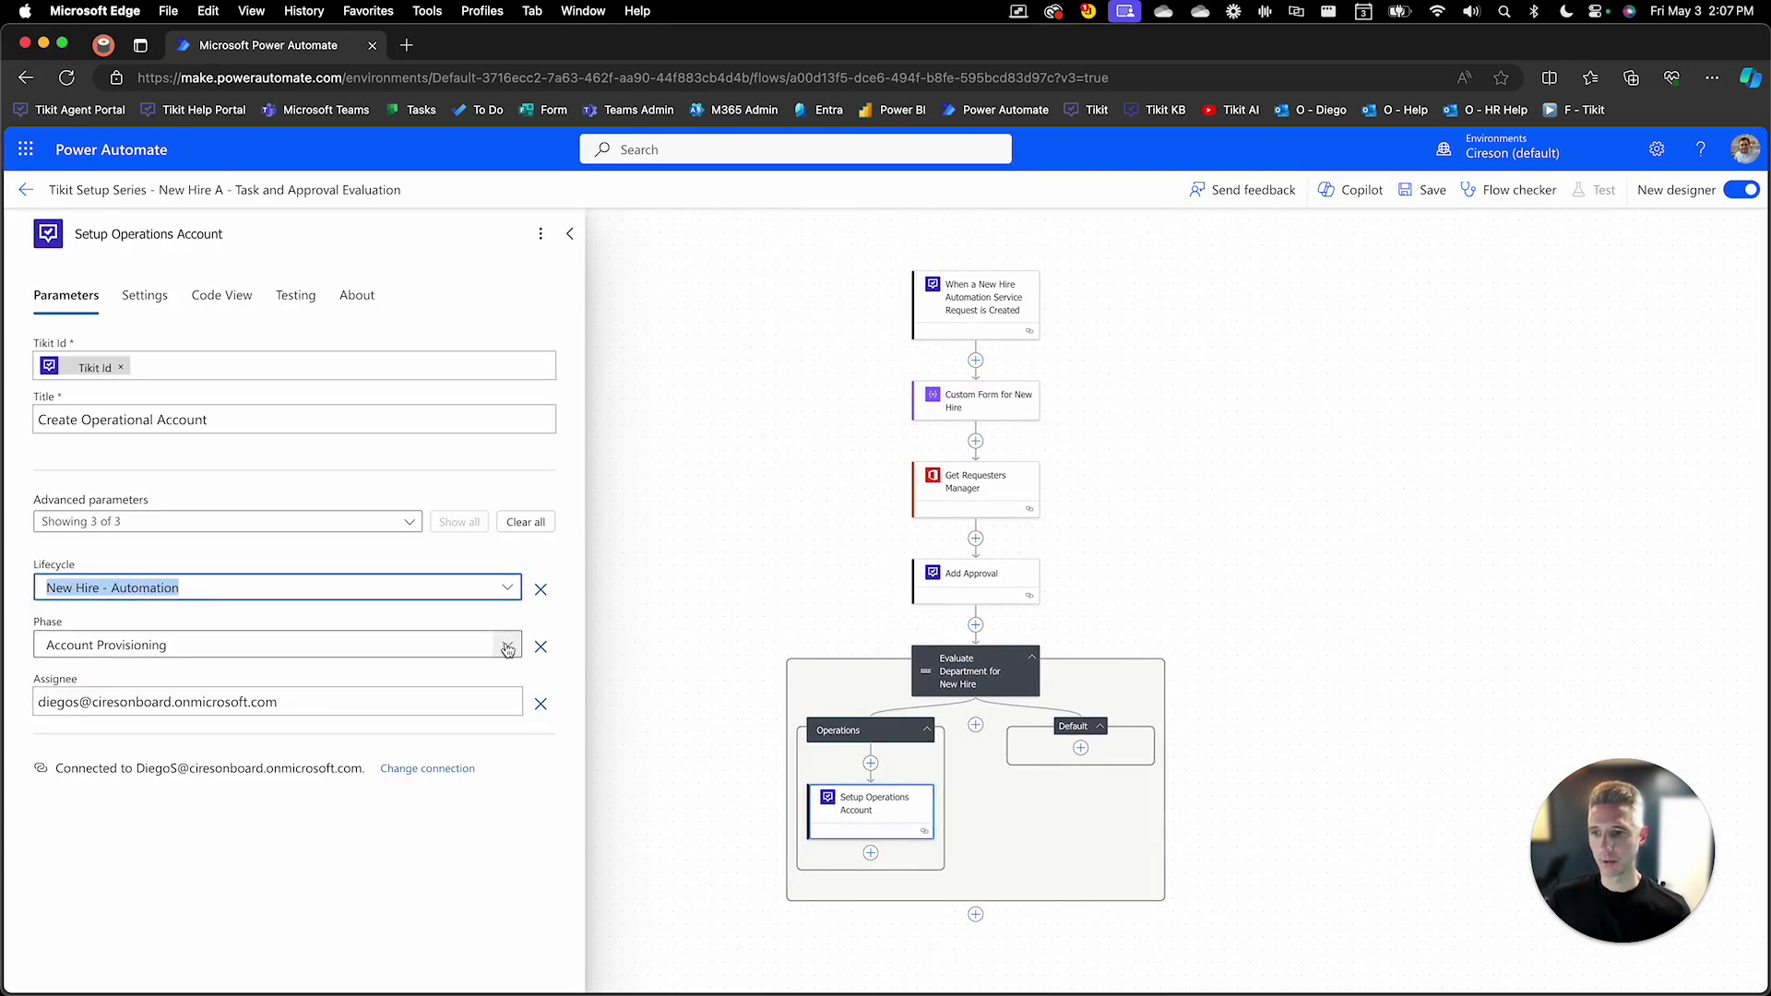
{"action": "left_click", "coordinate": [507, 648]}
{"action": "left_click", "coordinate": [508, 648]}
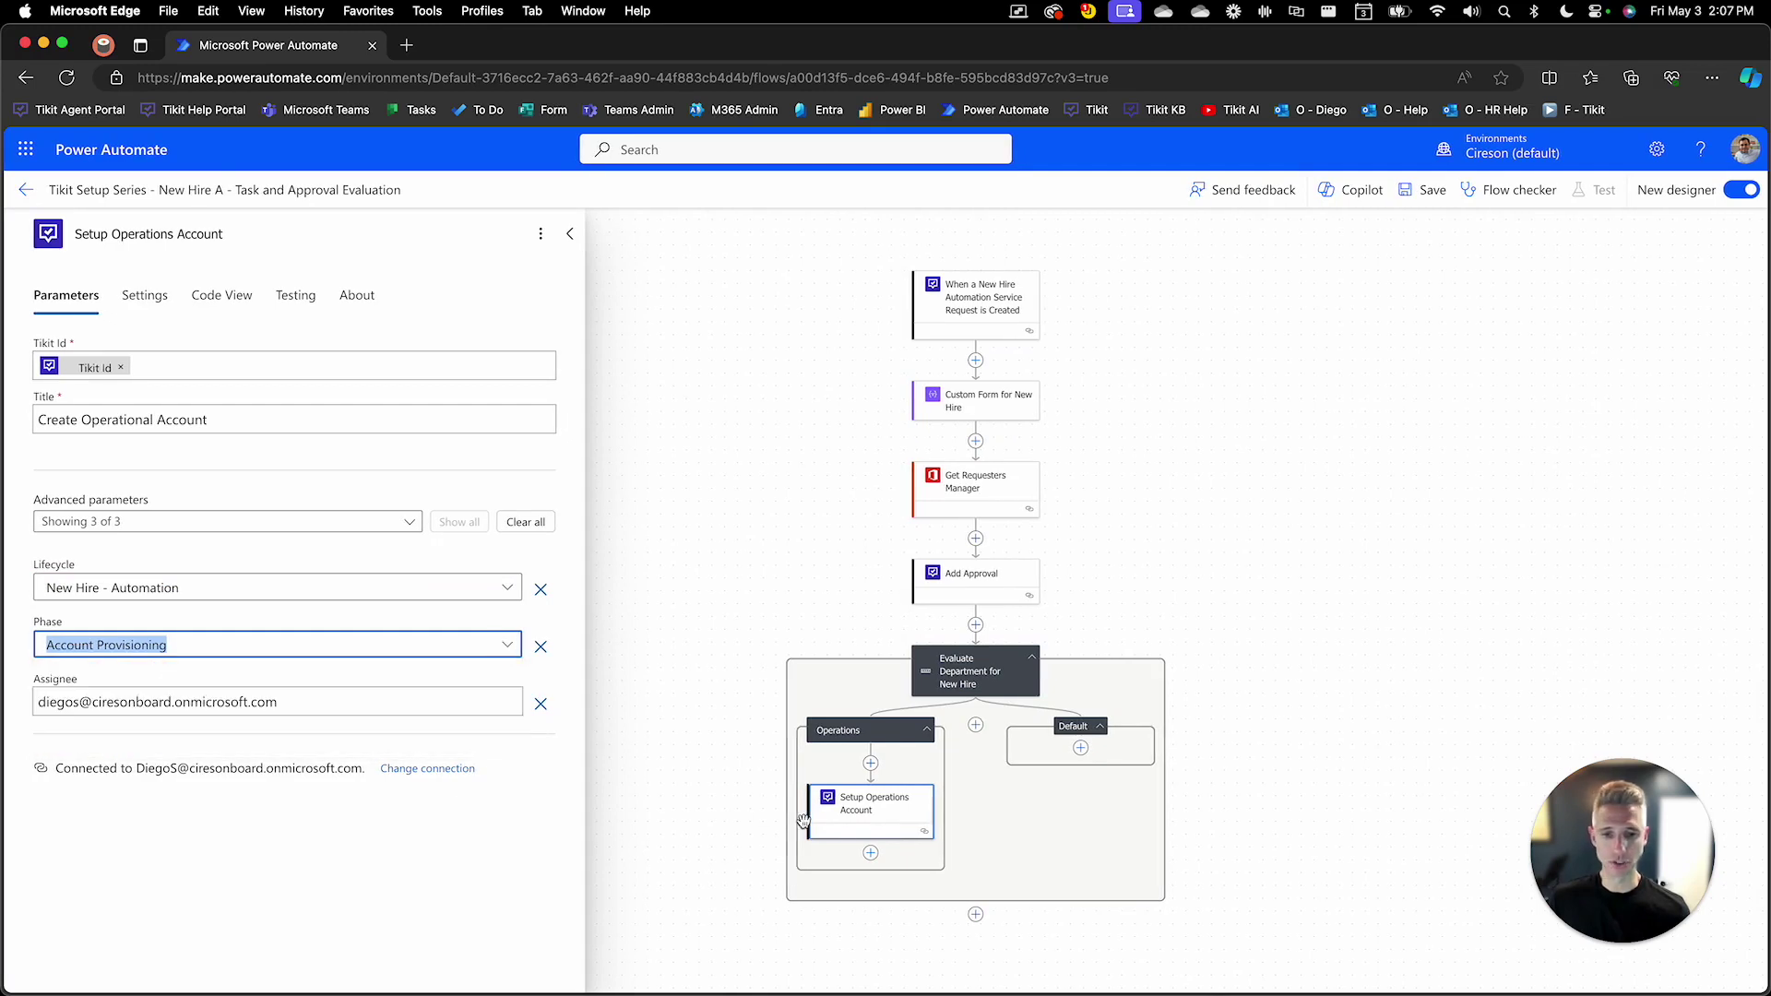